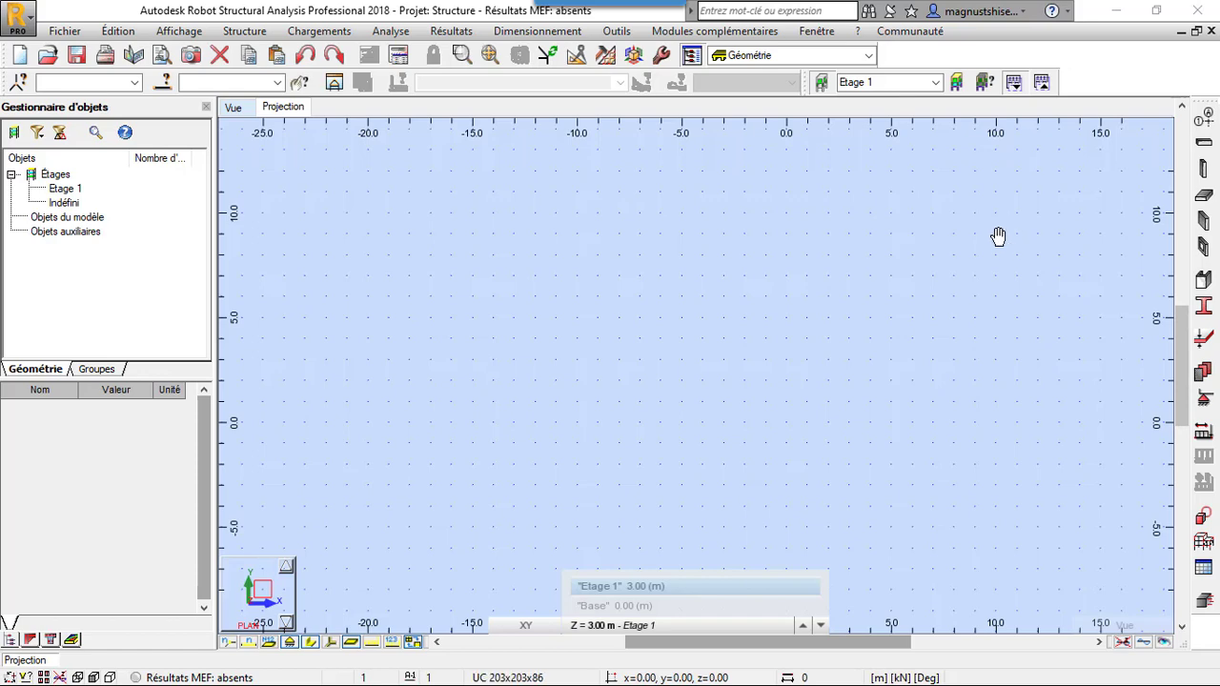
# Define Cartesian construction lines along X from position 0.00 with 4 repetitions at 8 m spacing.
pyautogui.click(1204, 121)
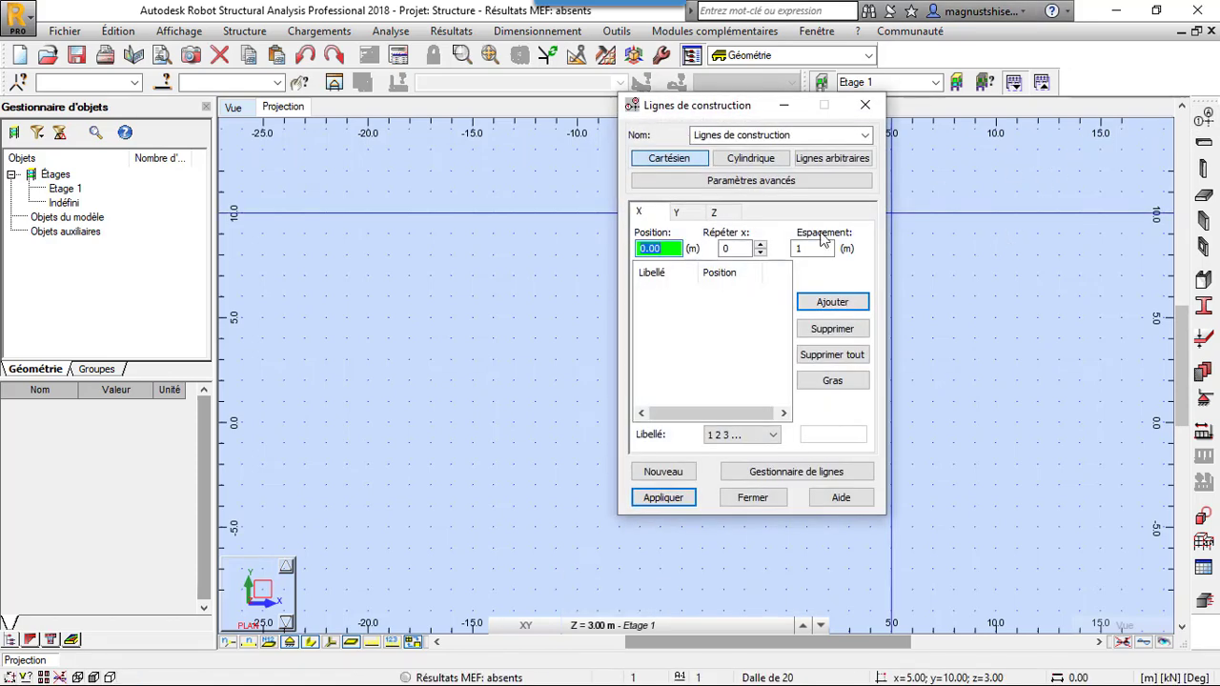
pyautogui.click(760, 244)
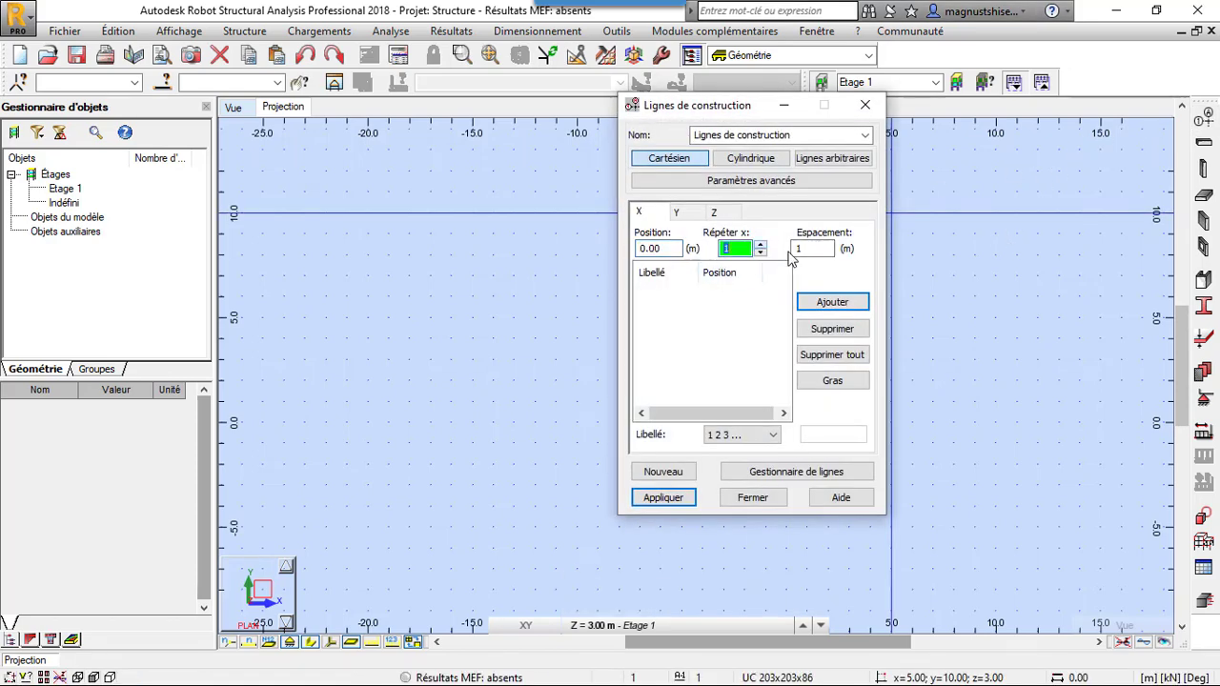
pyautogui.click(820, 249)
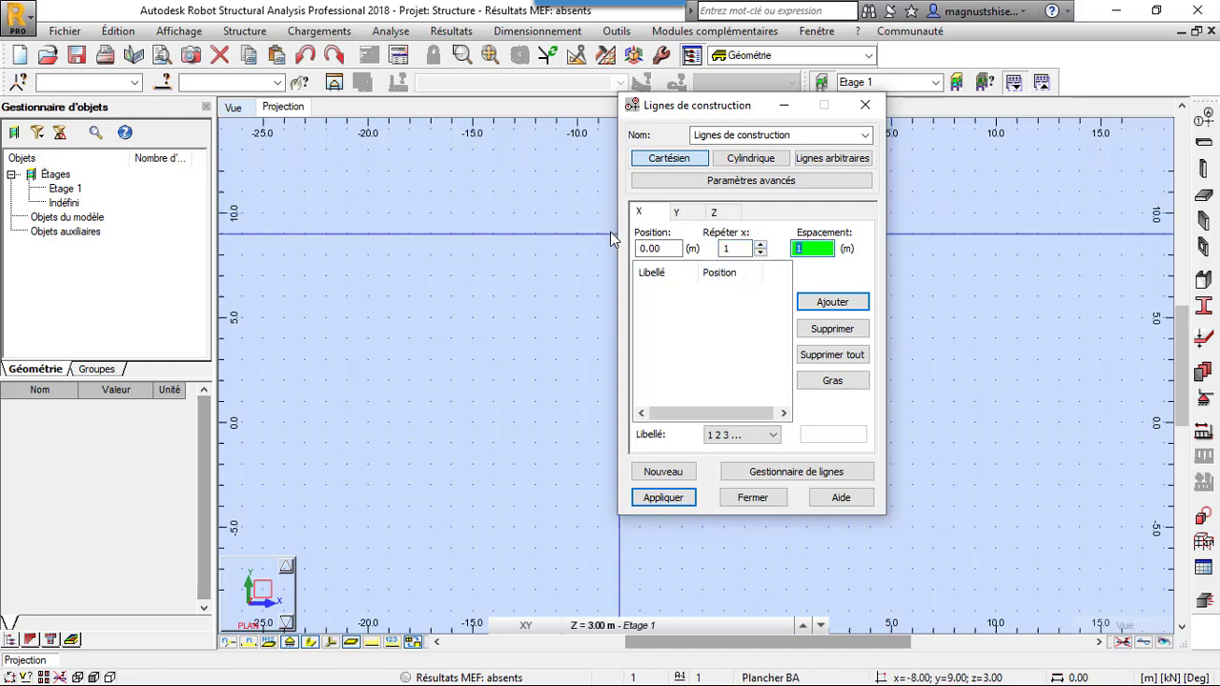
pyautogui.write('8')
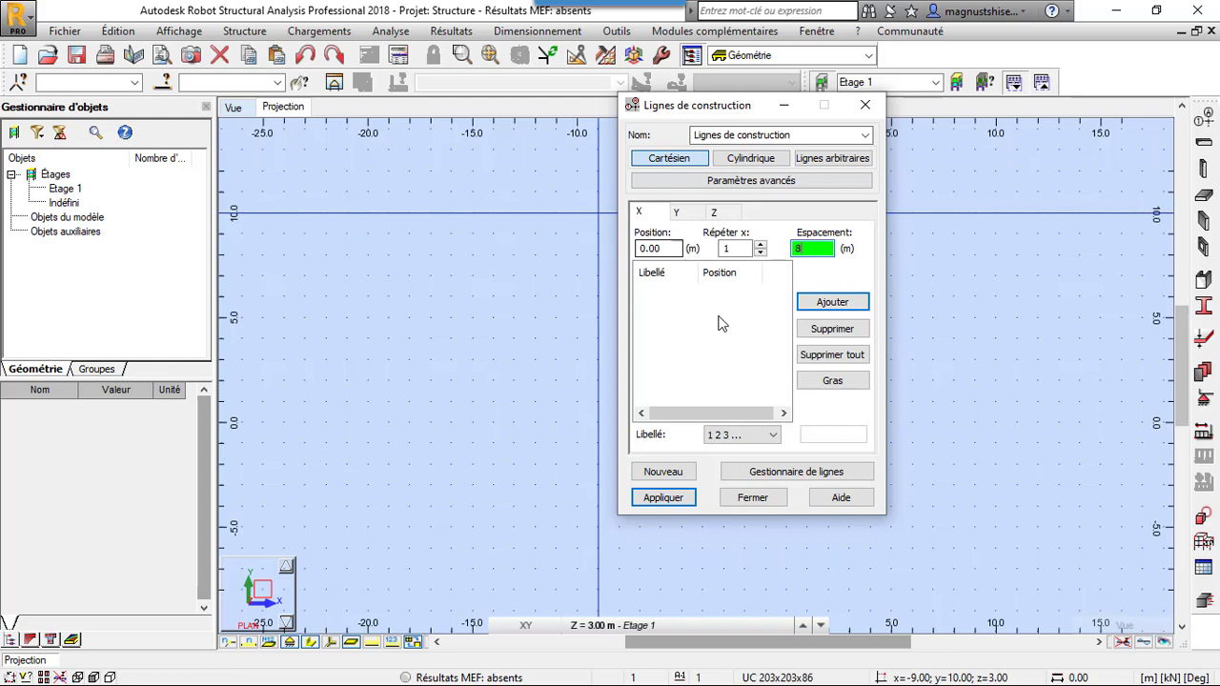
pyautogui.click(734, 248)
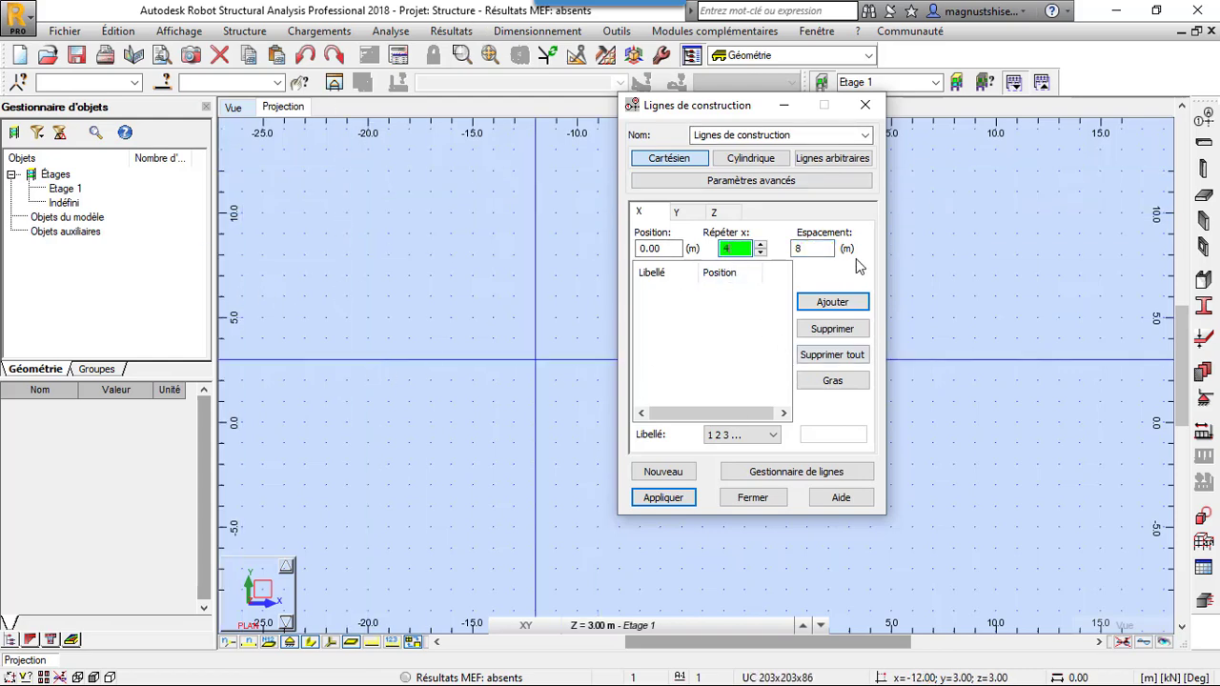
pyautogui.click(832, 303)
# Add construction lines along Y from position 0.00 with 4 repetitions at 8 m spacing.
pyautogui.click(695, 212)
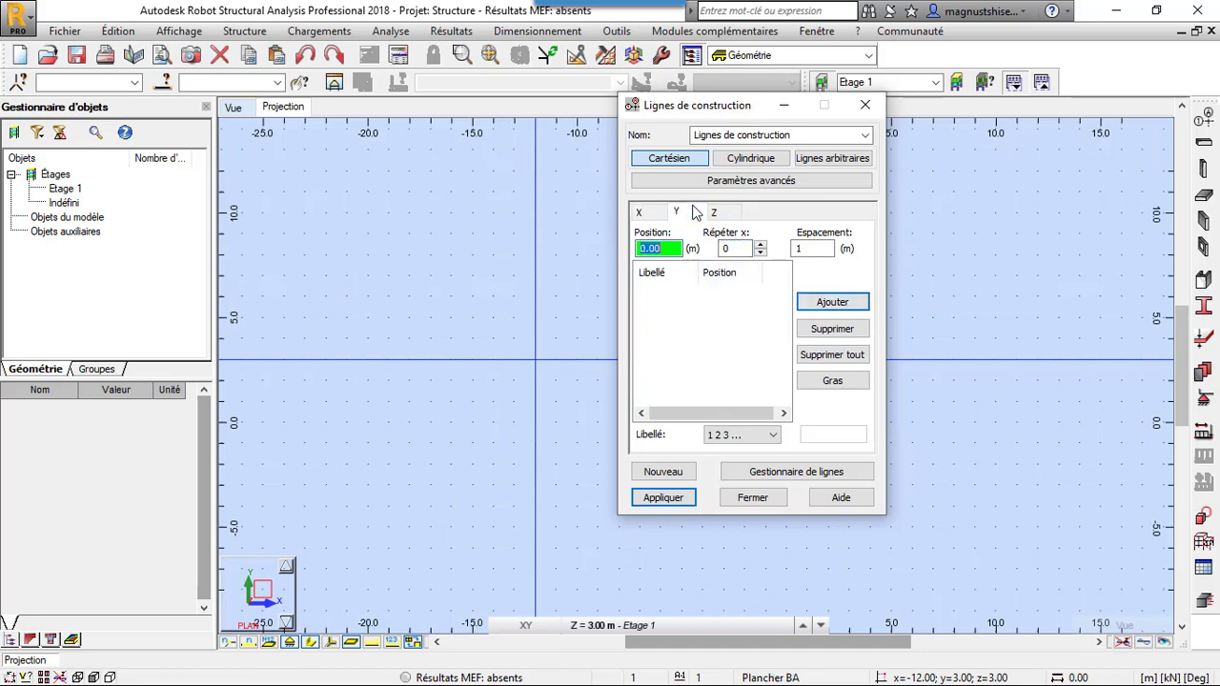
pyautogui.click(812, 249)
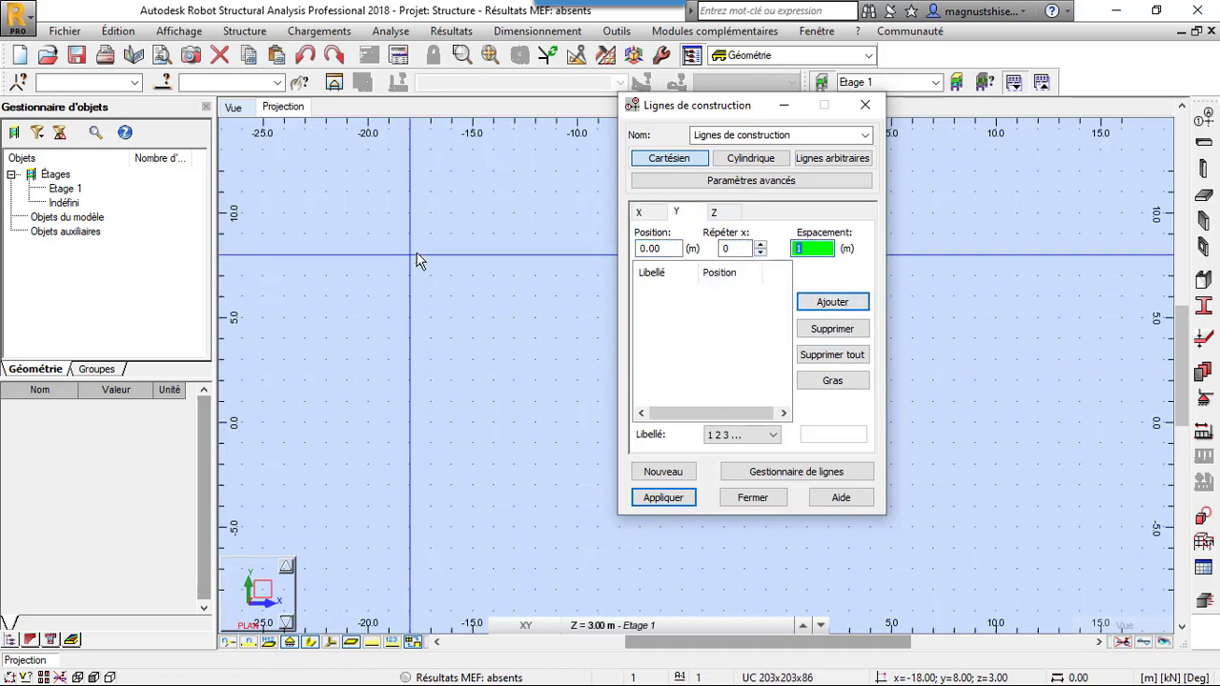
pyautogui.write('8')
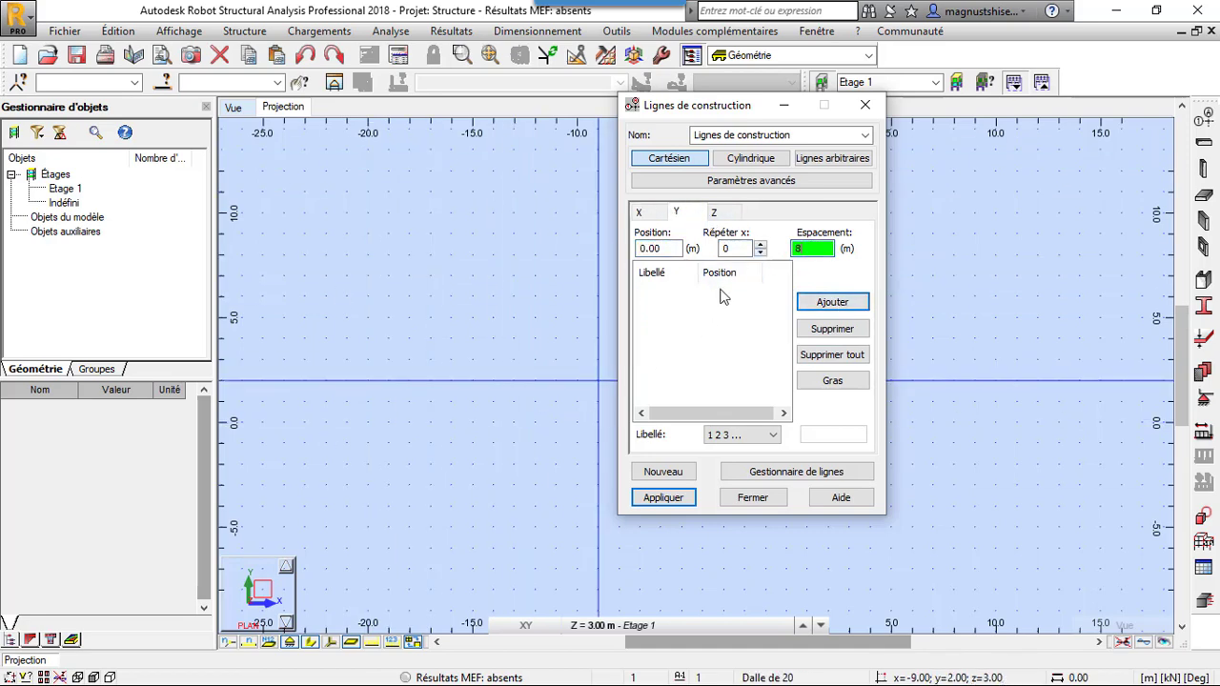
pyautogui.click(732, 249)
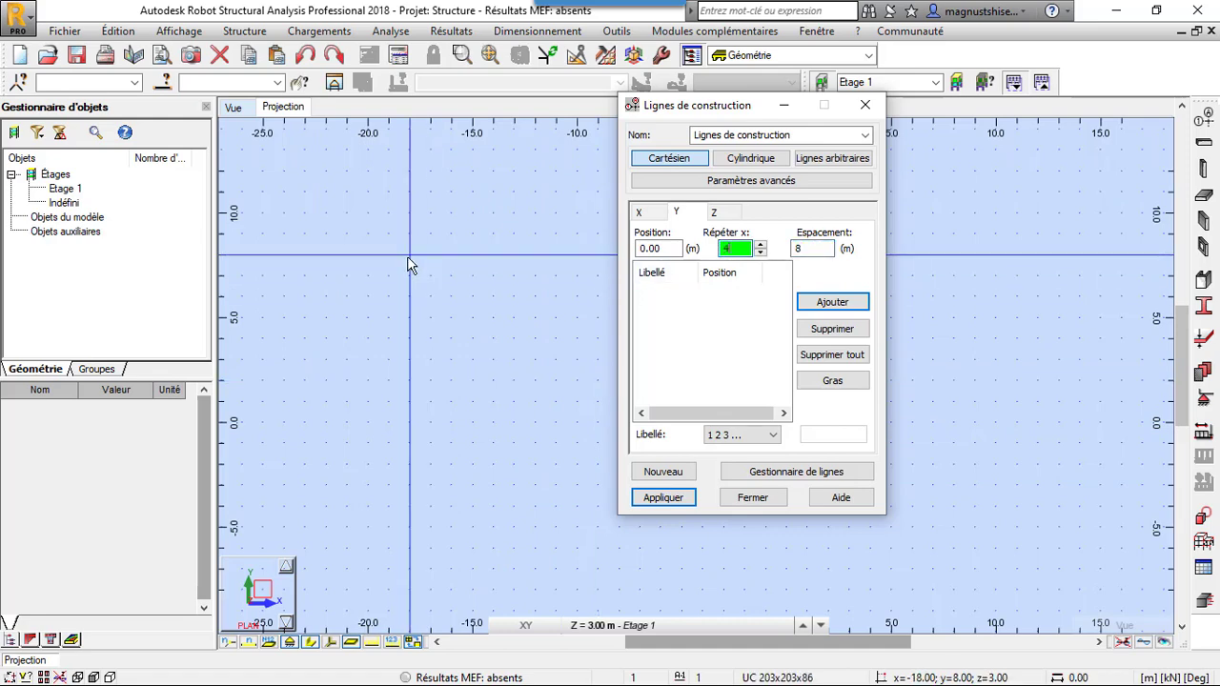
pyautogui.click(832, 303)
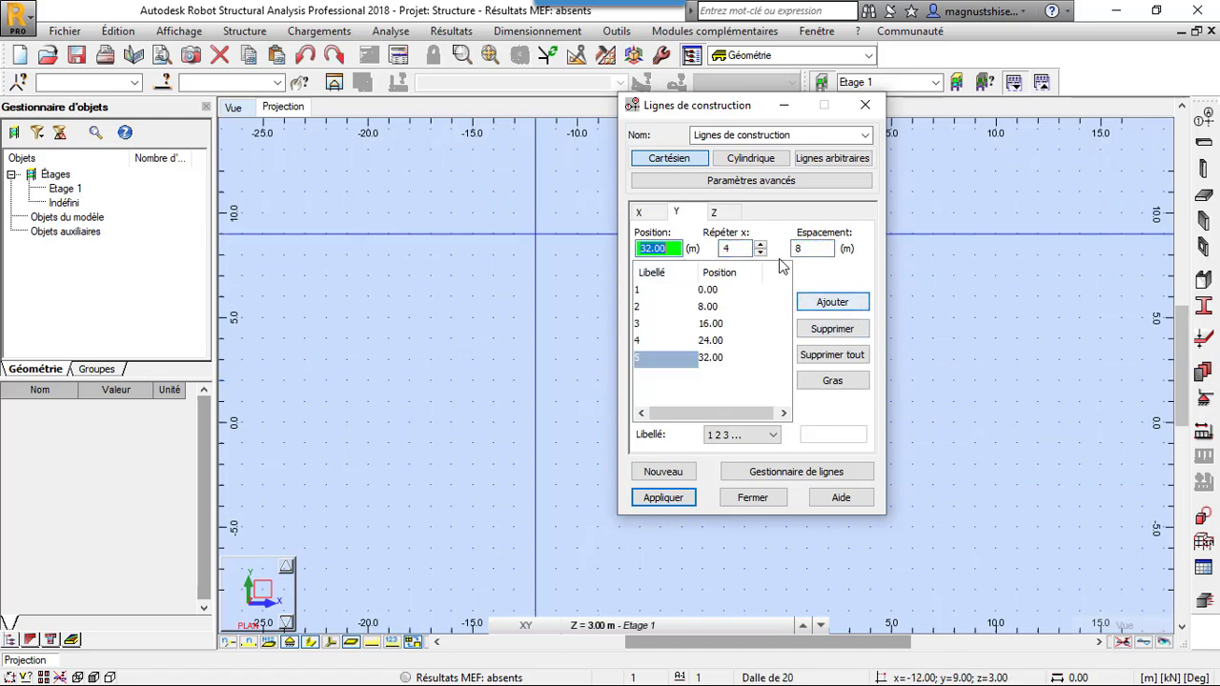
# Add construction lines along Z from position 0.00 with 3 repetitions at 3 m spacing.
pyautogui.click(714, 211)
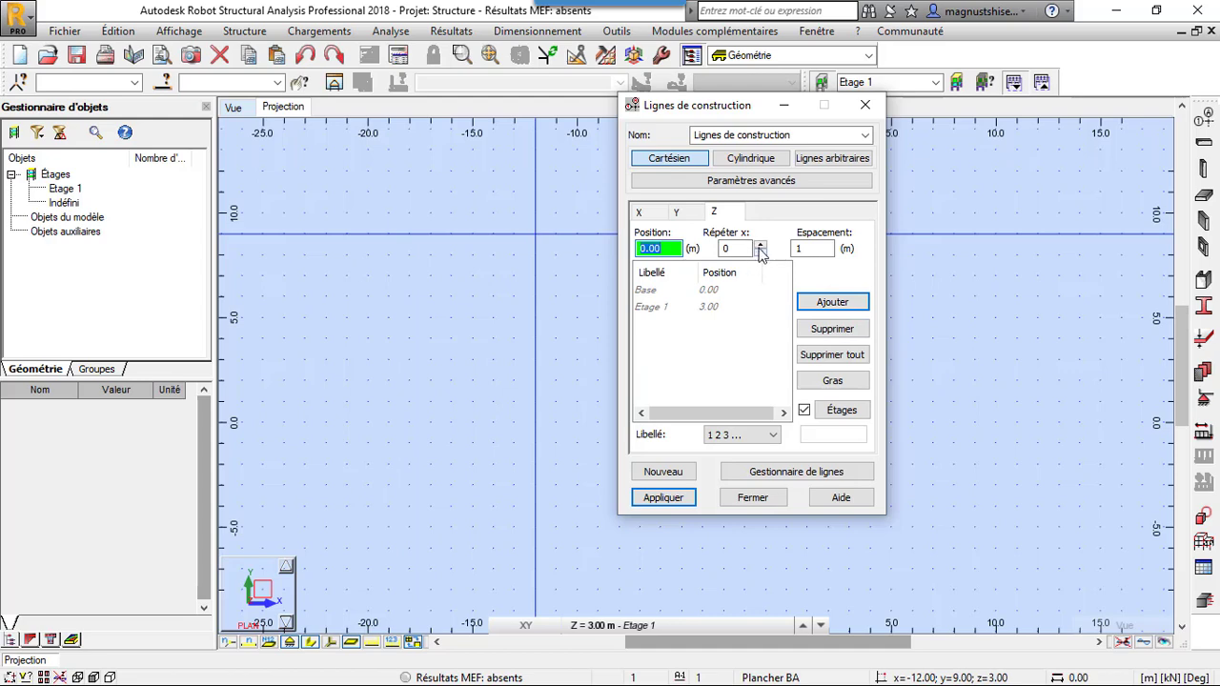
pyautogui.click(760, 245)
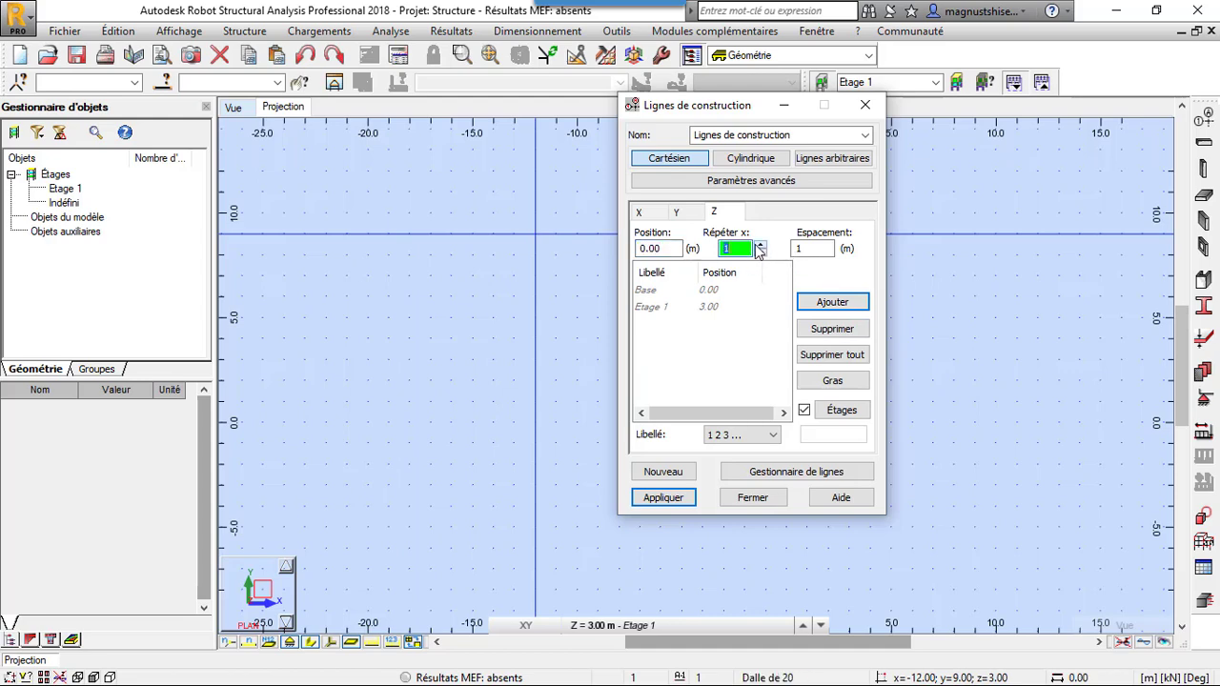
pyautogui.click(794, 248)
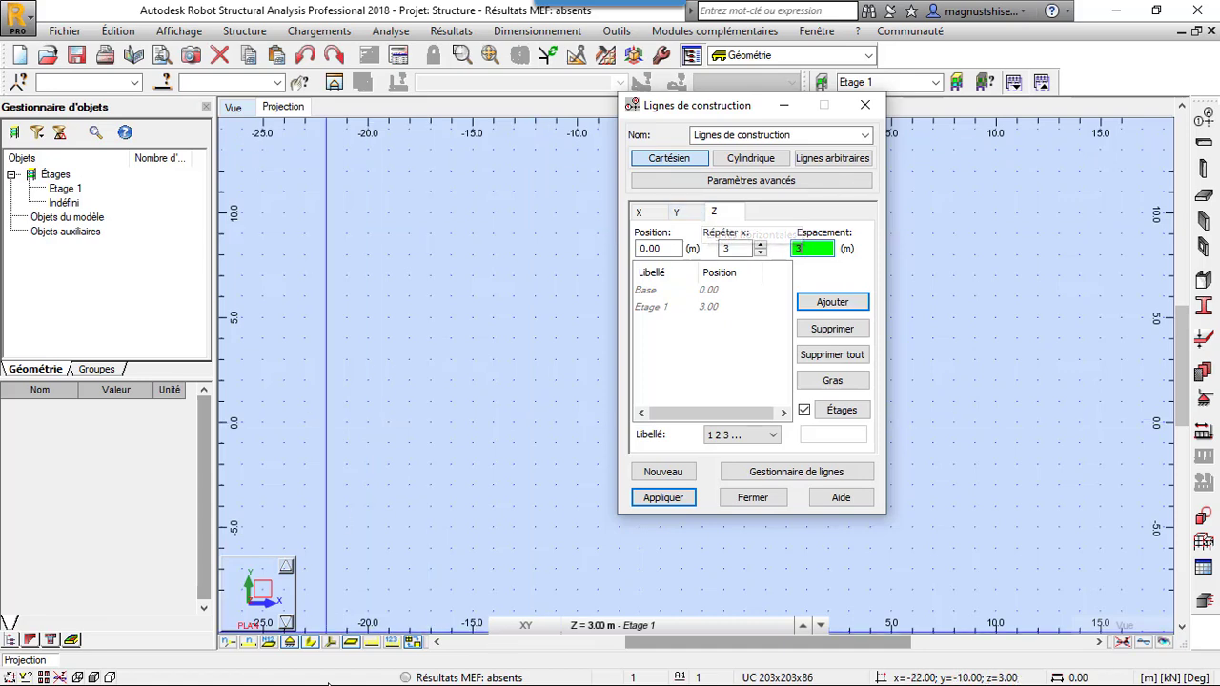
pyautogui.click(810, 307)
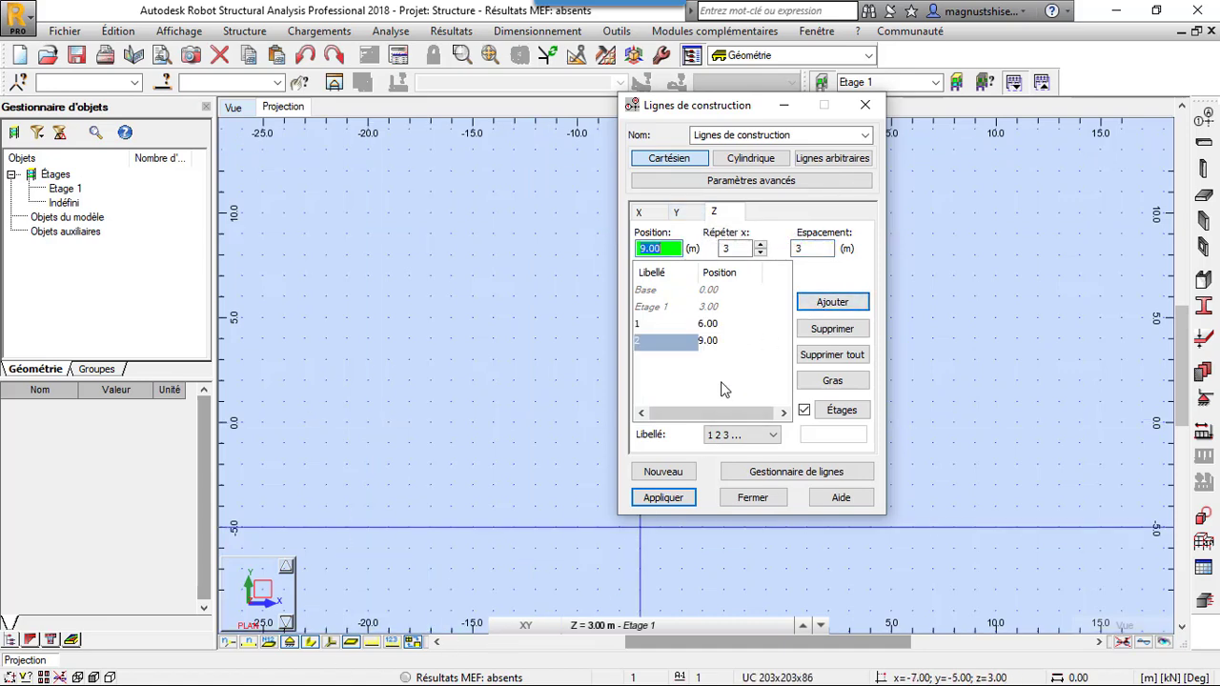
# Label the Z construction lines by value (Valeur) and apply the construction grid to the project.
pyautogui.click(717, 433)
pyautogui.click(717, 481)
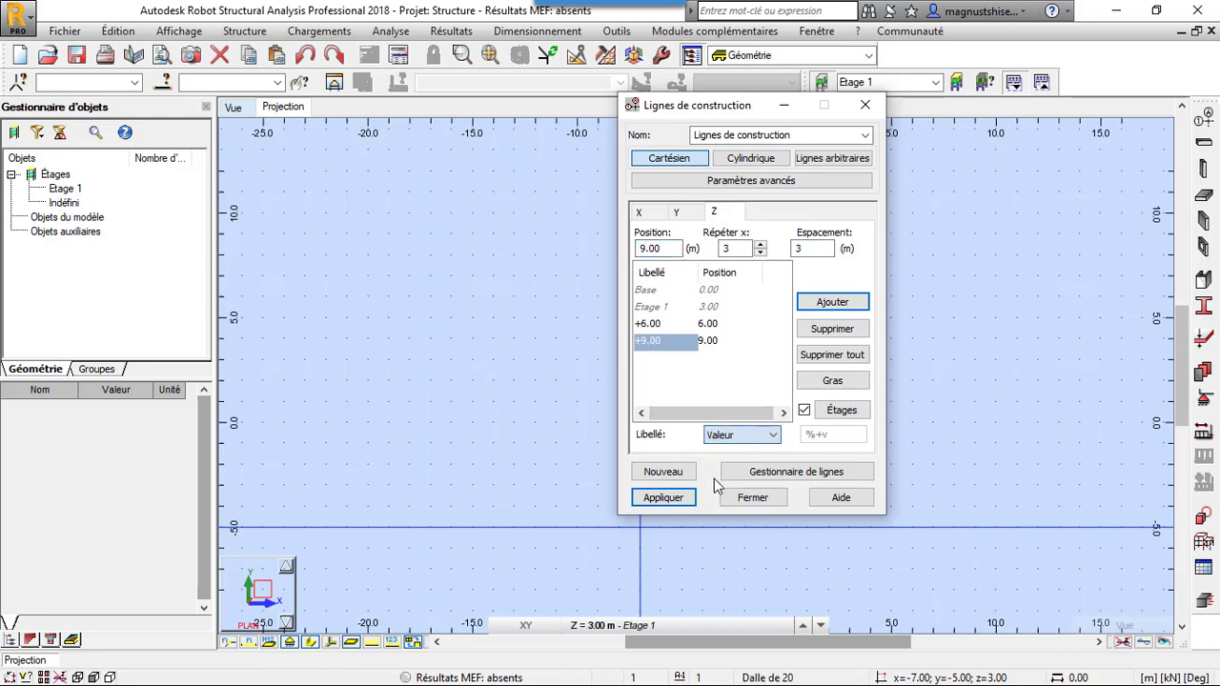
pyautogui.click(662, 498)
pyautogui.click(748, 497)
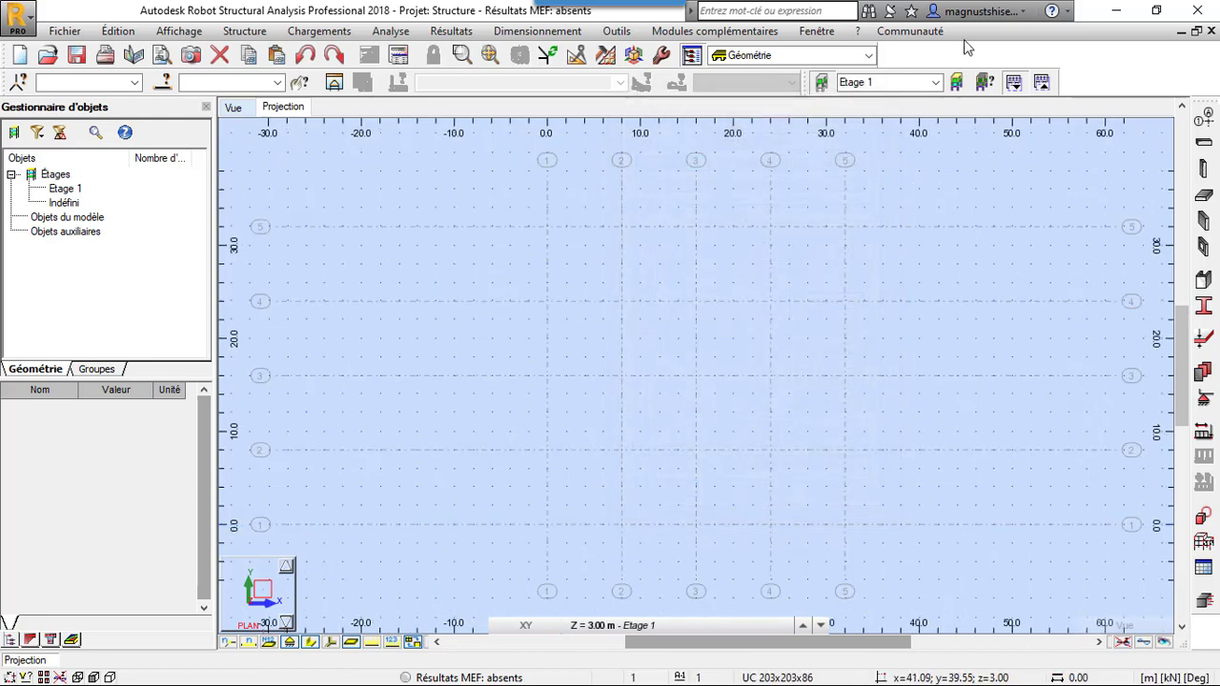
# Replace the existing storey with three manually defined storeys, each 3.00 m high, and apply them.
pyautogui.click(957, 82)
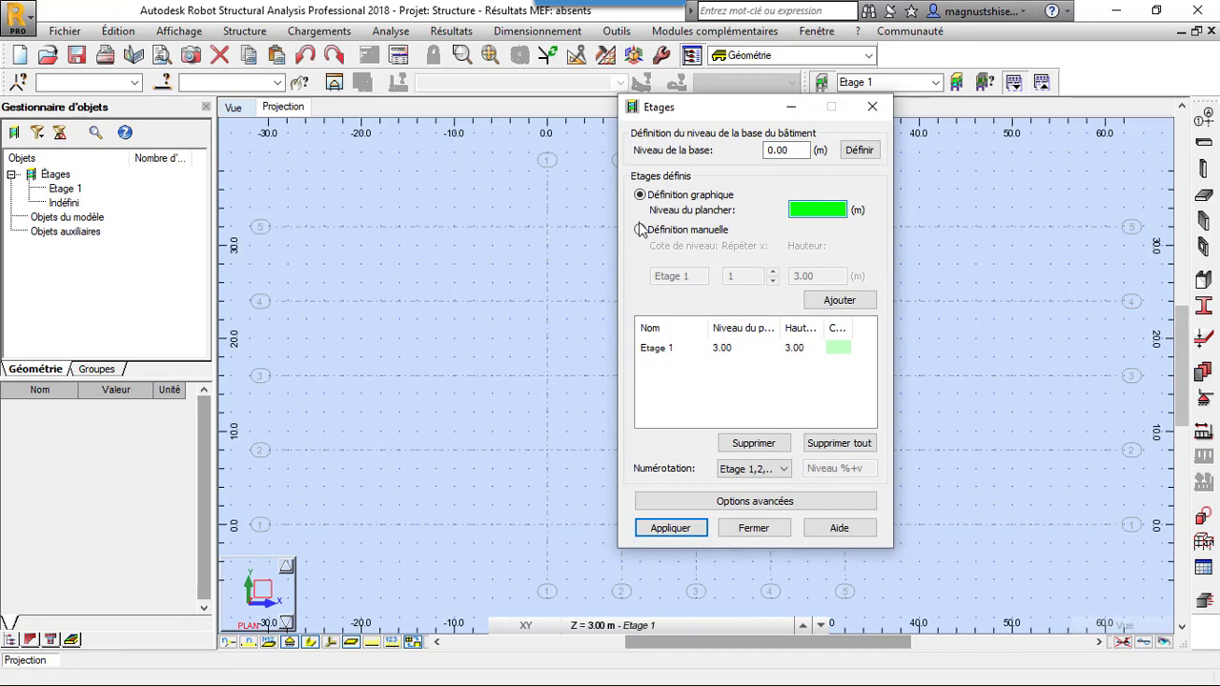
pyautogui.click(641, 230)
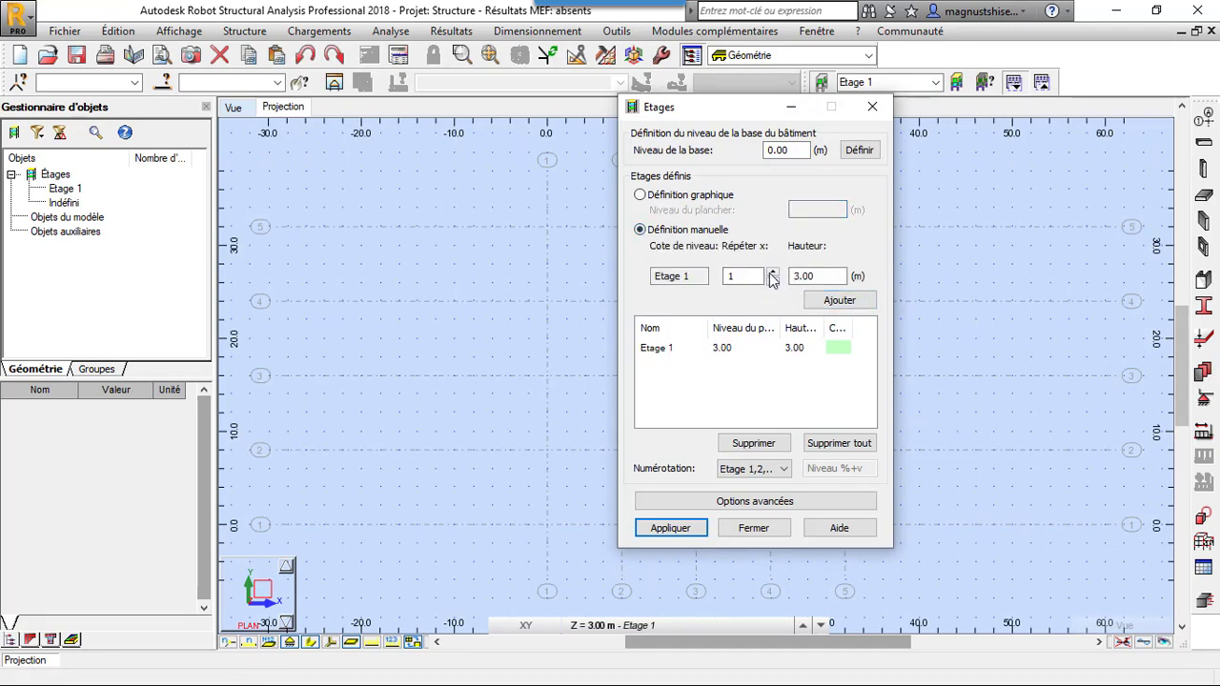
pyautogui.click(820, 444)
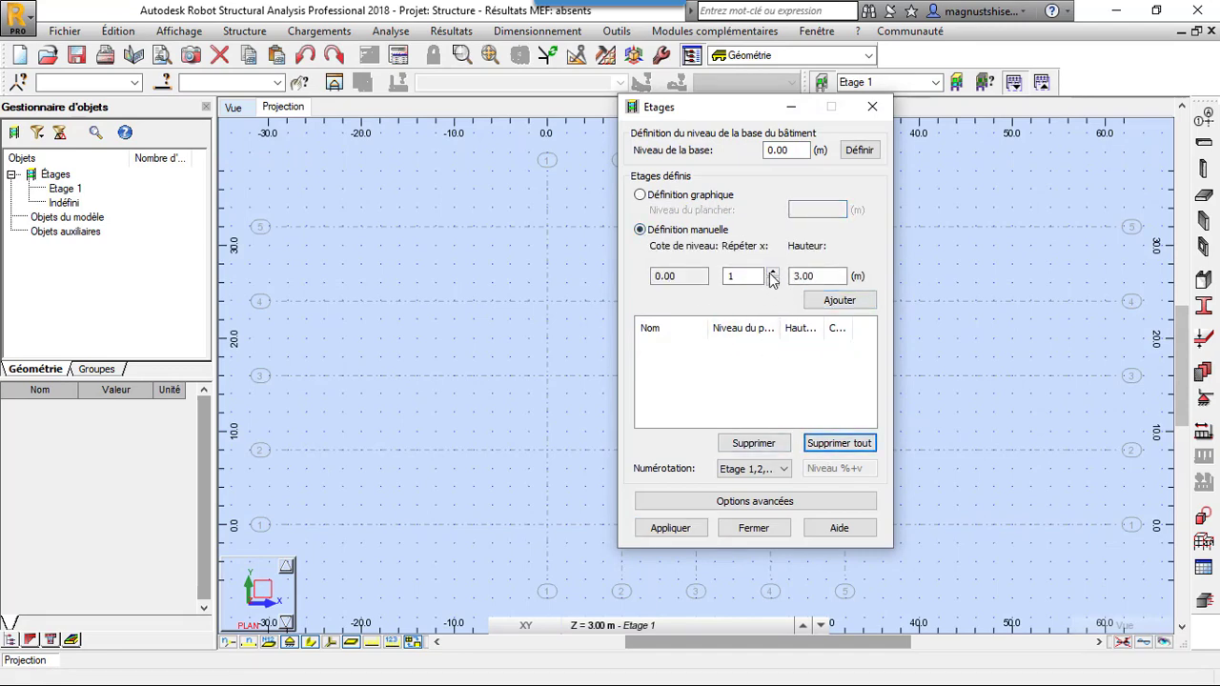
pyautogui.click(772, 274)
pyautogui.click(836, 299)
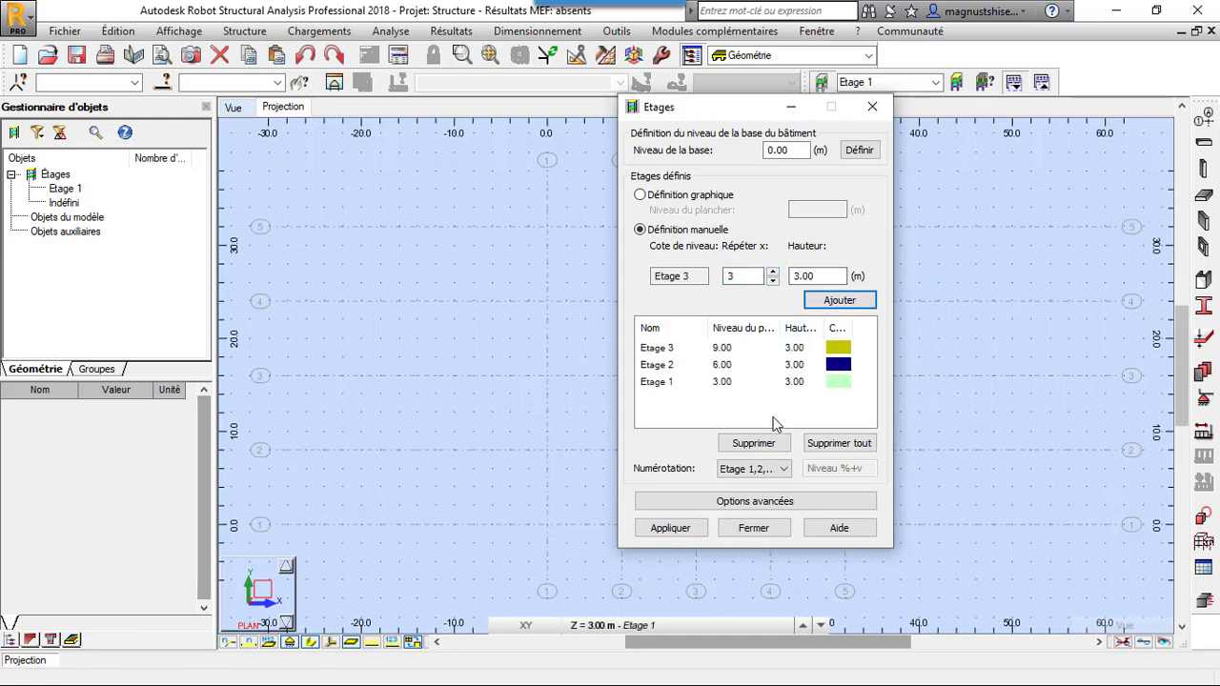
pyautogui.click(697, 530)
pyautogui.click(753, 528)
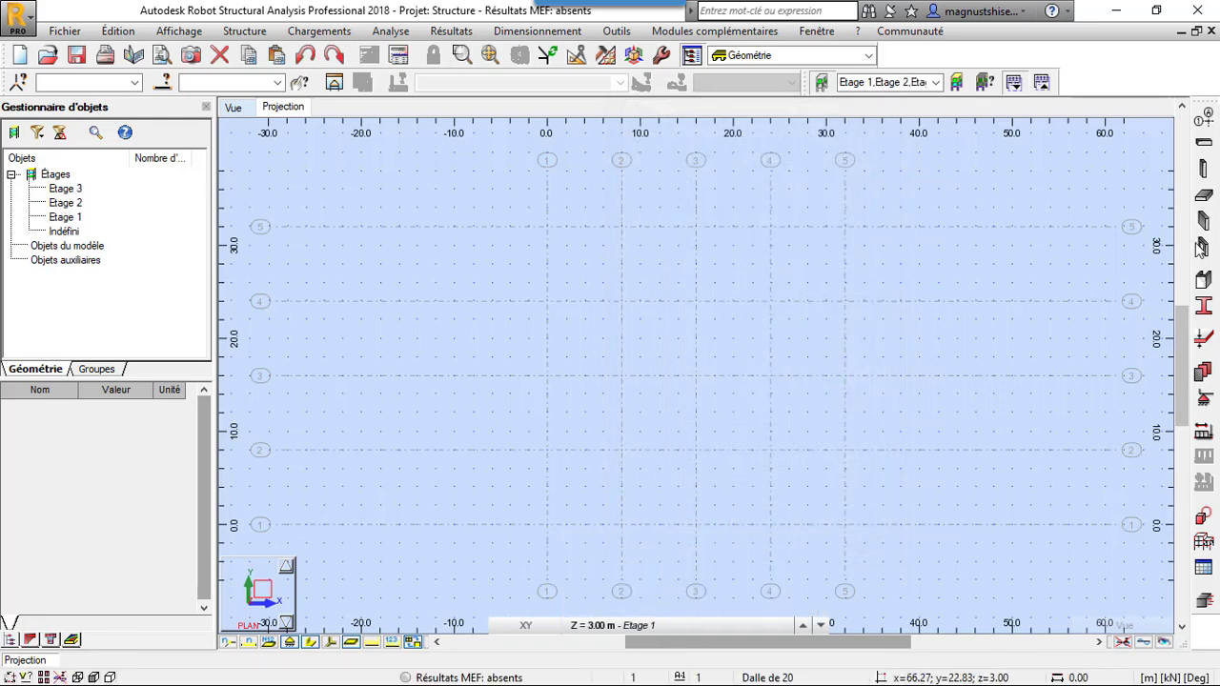
# Place five UC 152x152x23 steel columns, 3.00 m high and directed downward, where X axis 1 crosses Y axes 1 to 5.
pyautogui.click(1204, 172)
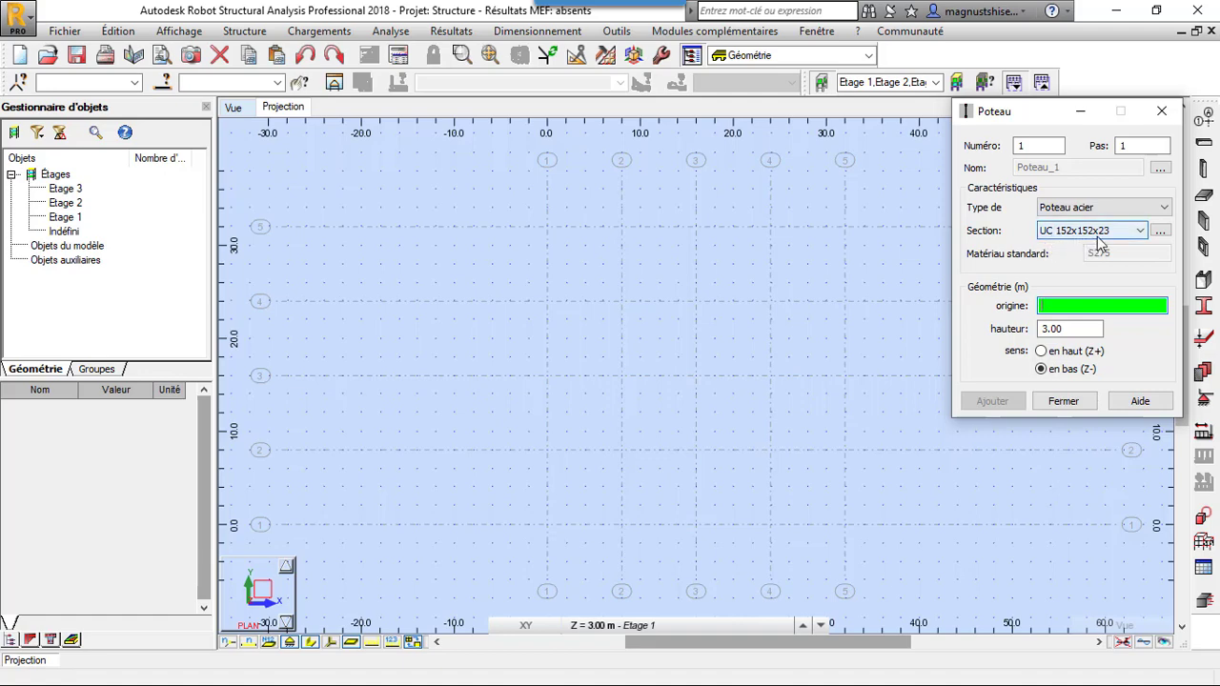
pyautogui.click(551, 528)
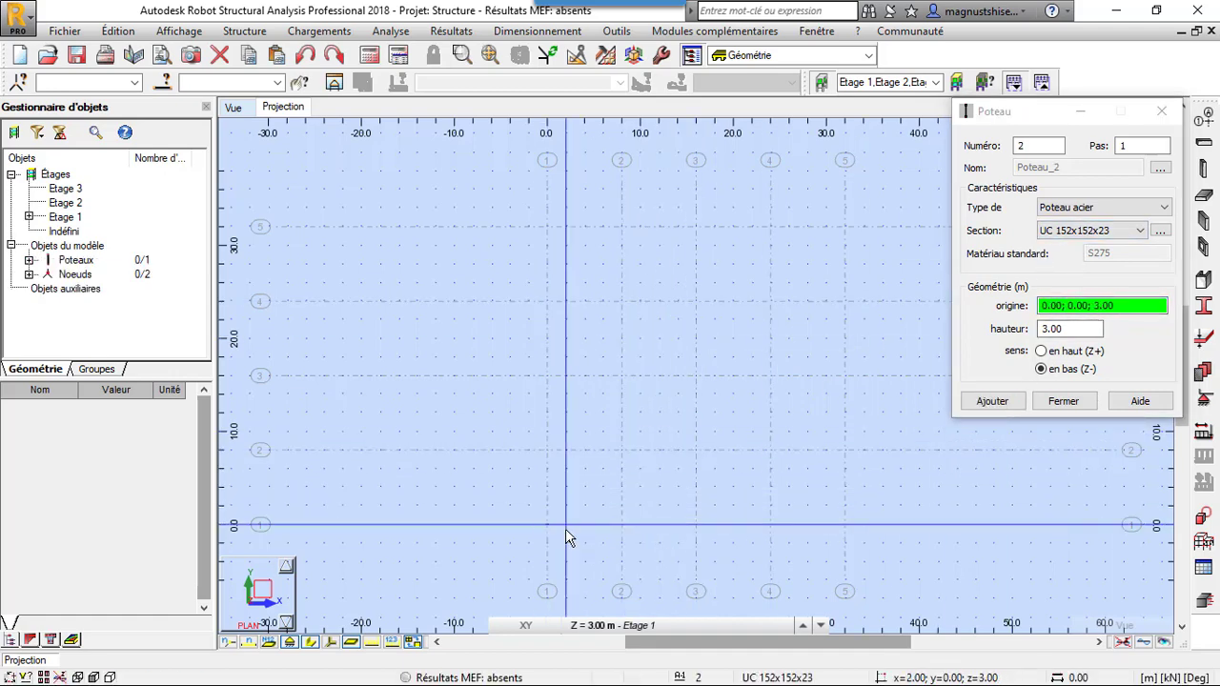
pyautogui.scroll(4, 552, 534)
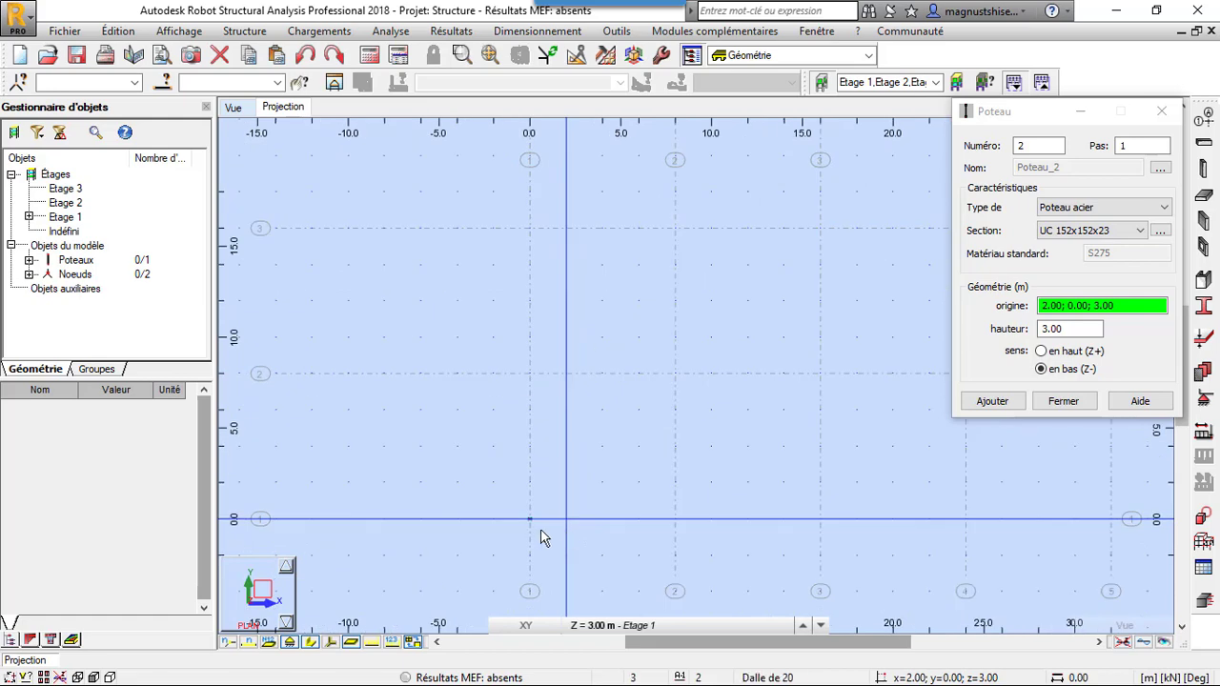
pyautogui.scroll(-4, 532, 446)
pyautogui.click(529, 448)
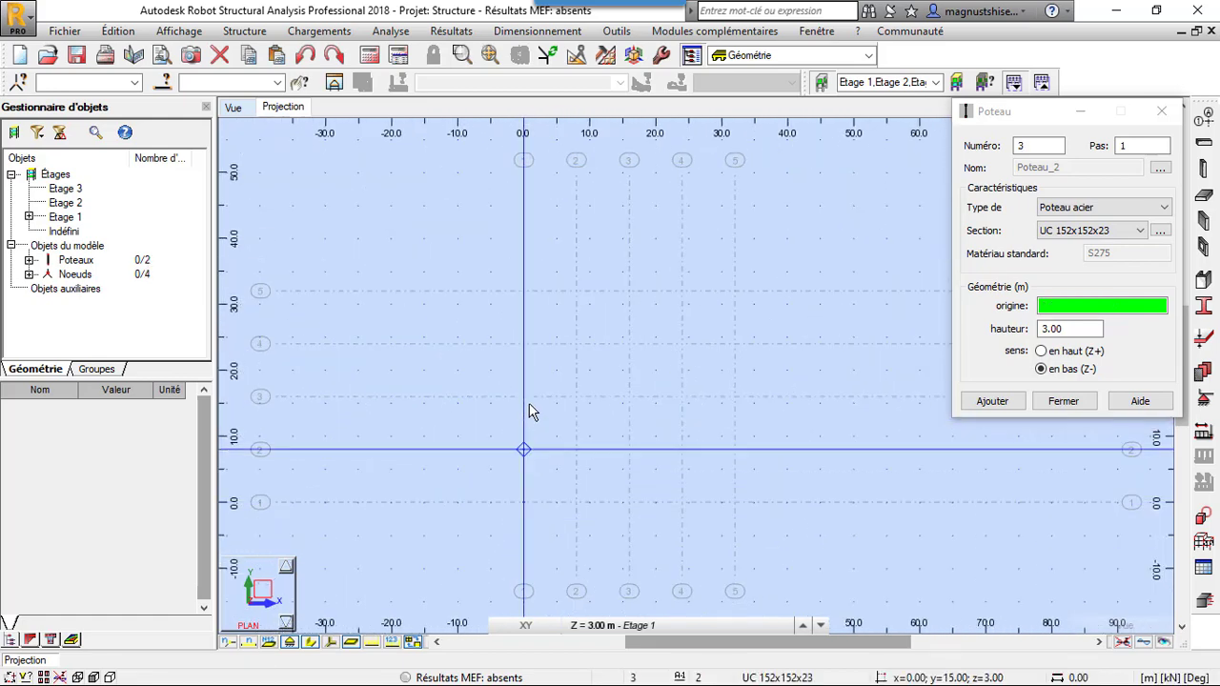
pyautogui.click(529, 397)
pyautogui.click(522, 345)
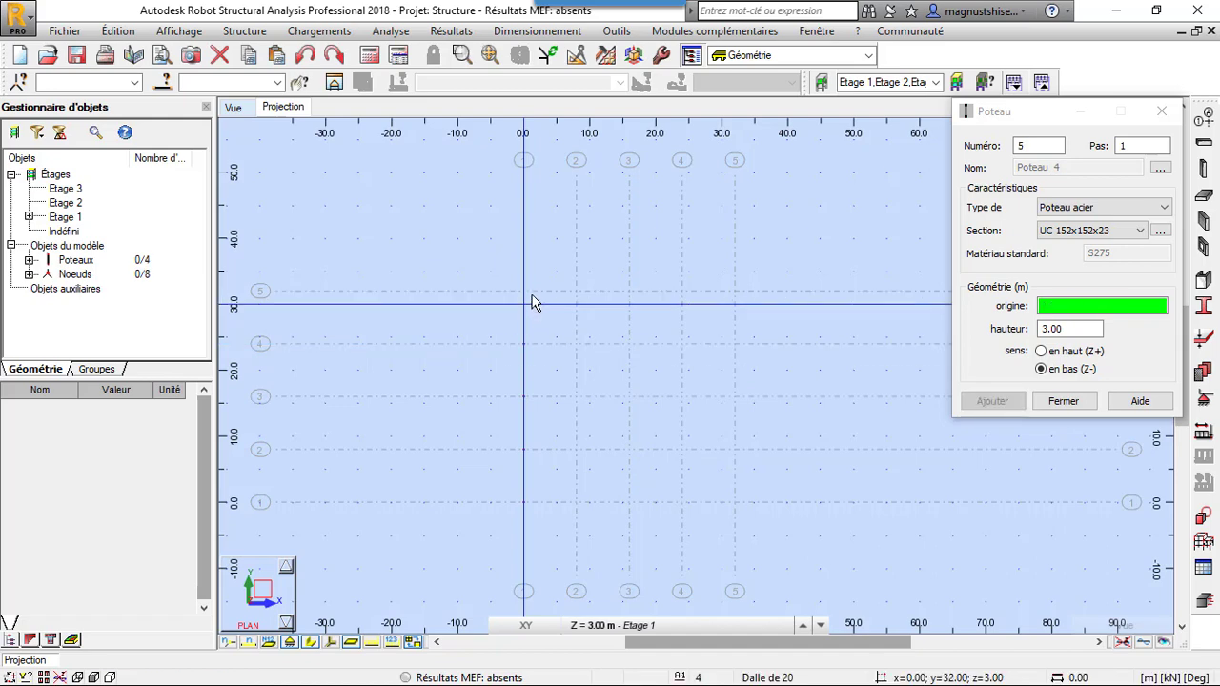
pyautogui.click(532, 295)
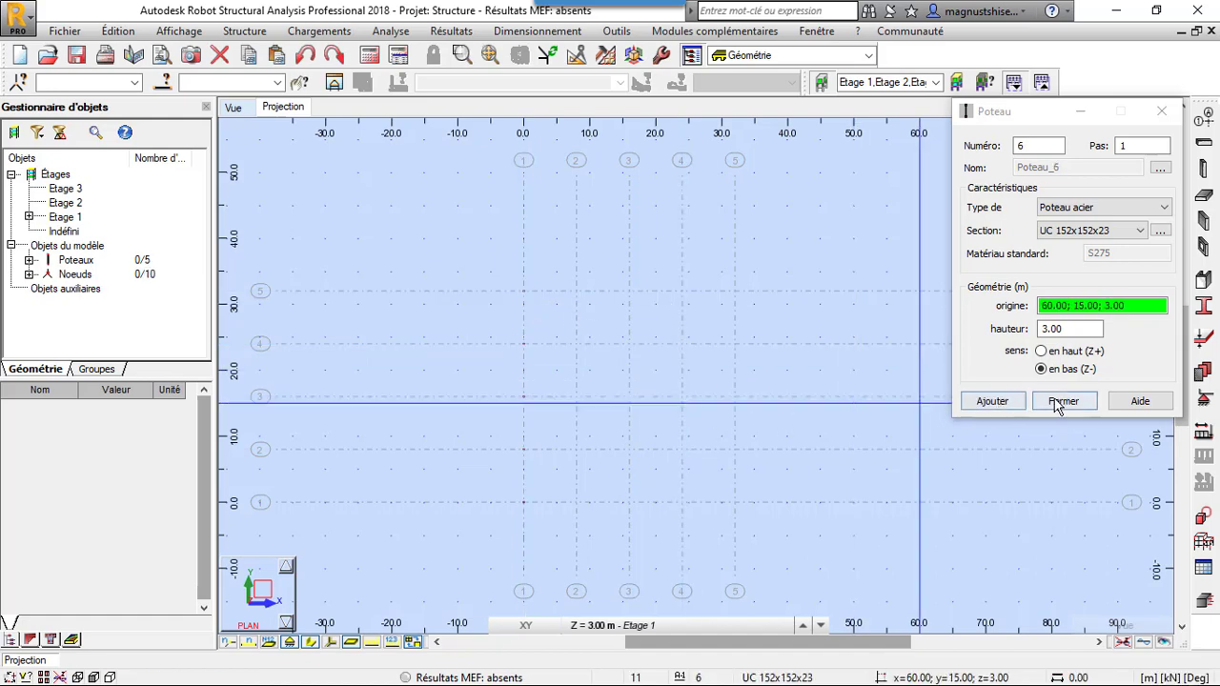
pyautogui.click(1061, 401)
# Copy the five columns on axis 1 with Translation by vector 8.00; 0.00; 0.00 and 4 repetitions.
pyautogui.moveTo(537, 284); pyautogui.dragTo(476, 565)
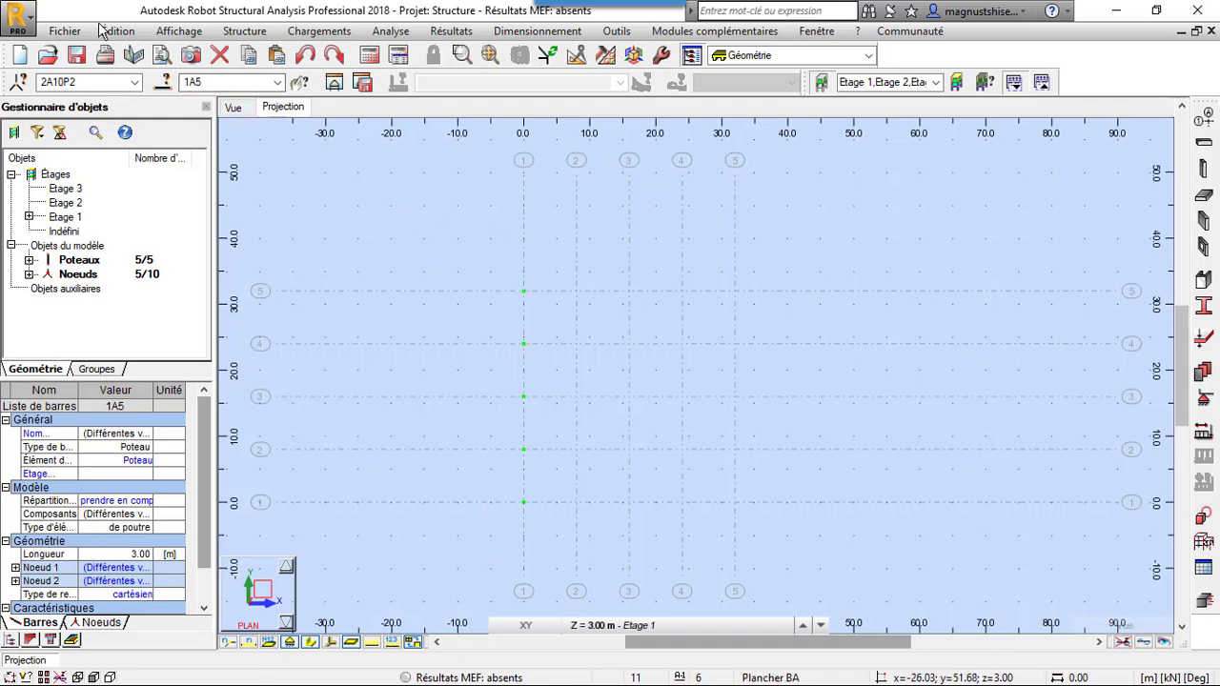
pyautogui.click(577, 55)
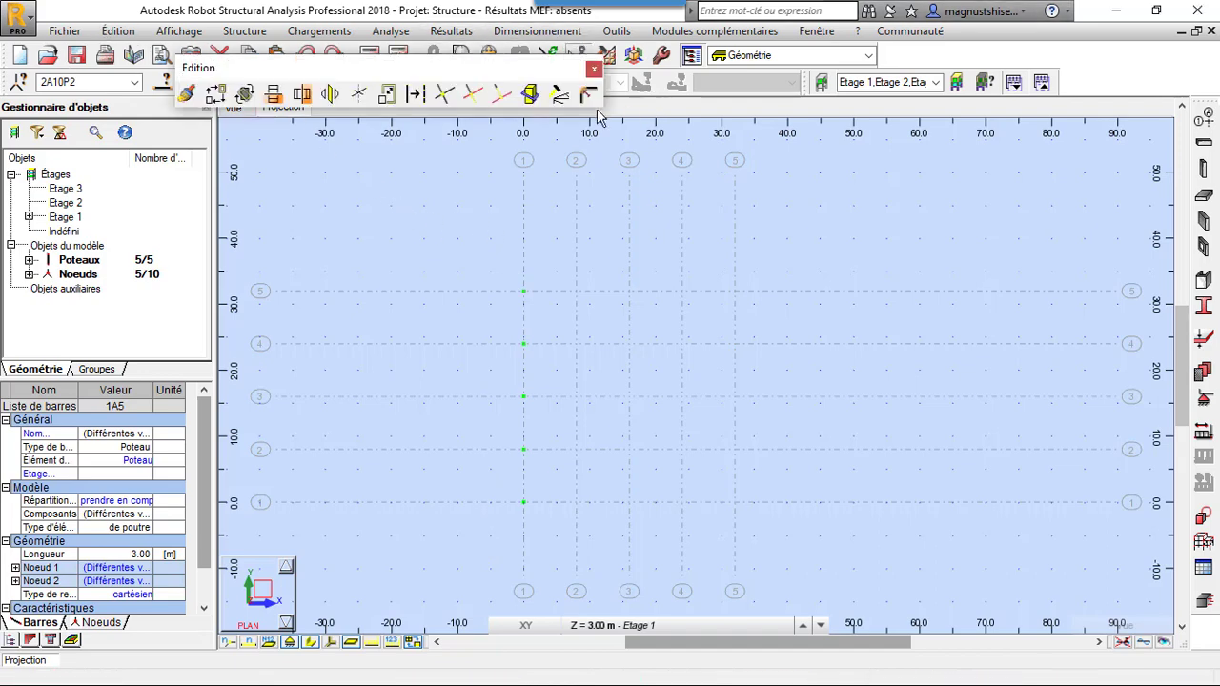
pyautogui.moveTo(531, 71); pyautogui.dragTo(1008, 122)
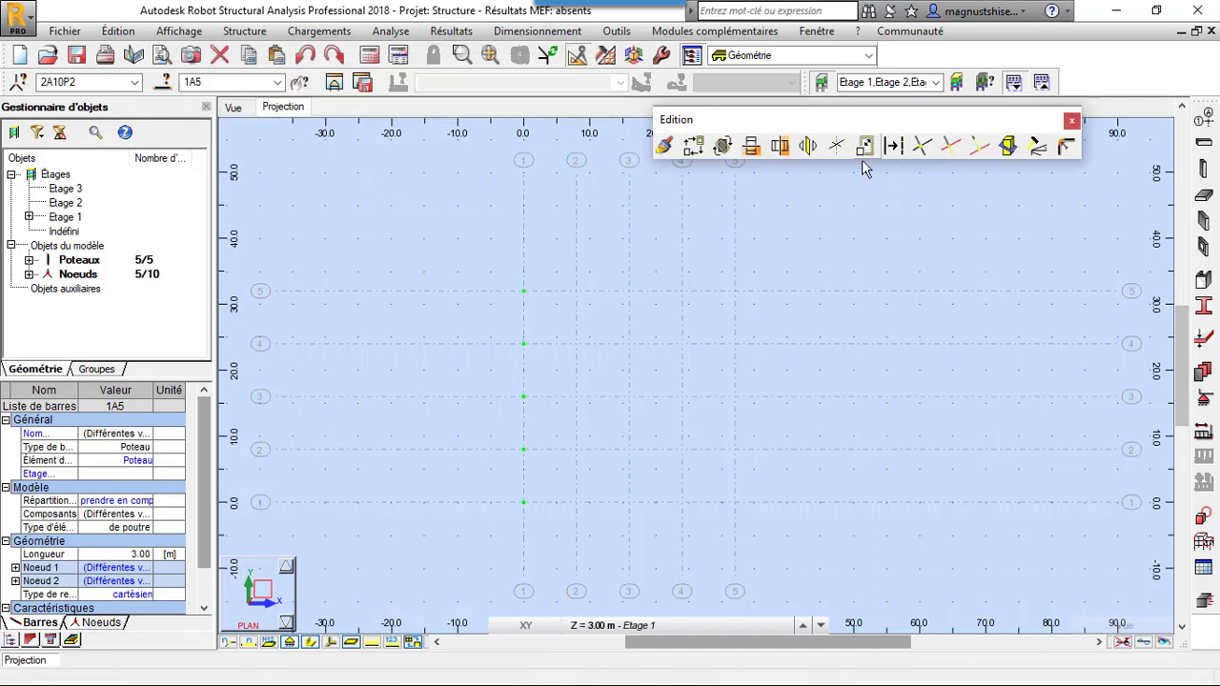
pyautogui.click(693, 145)
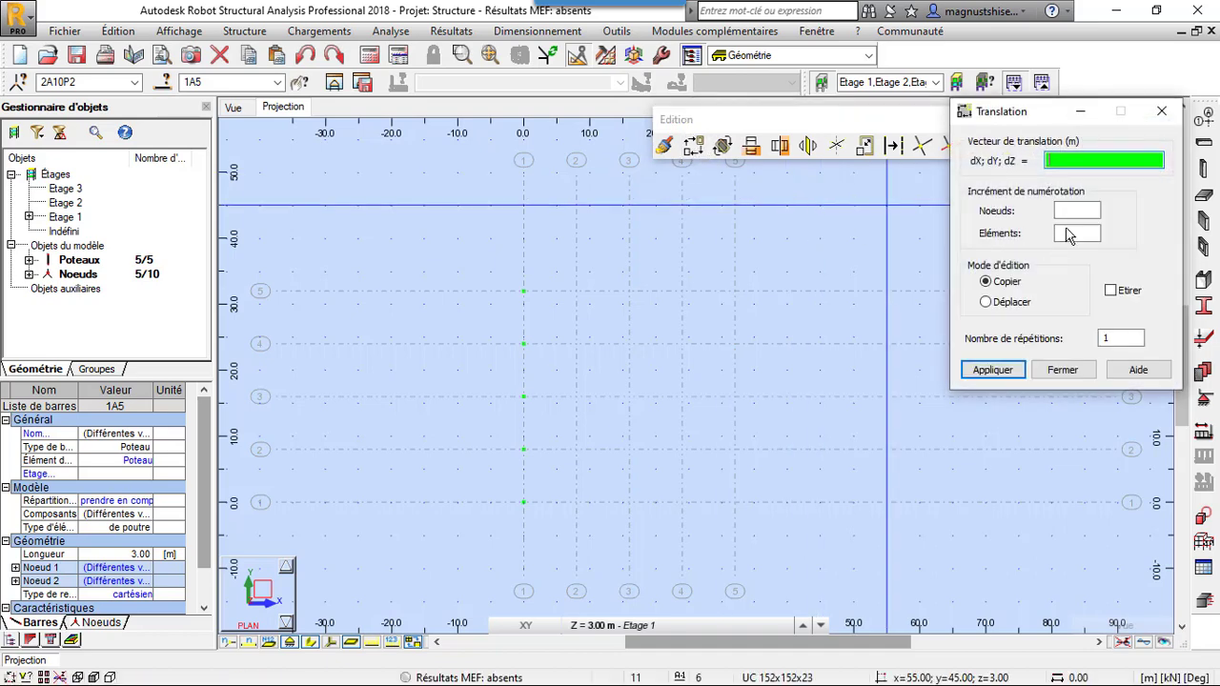
pyautogui.click(1121, 338)
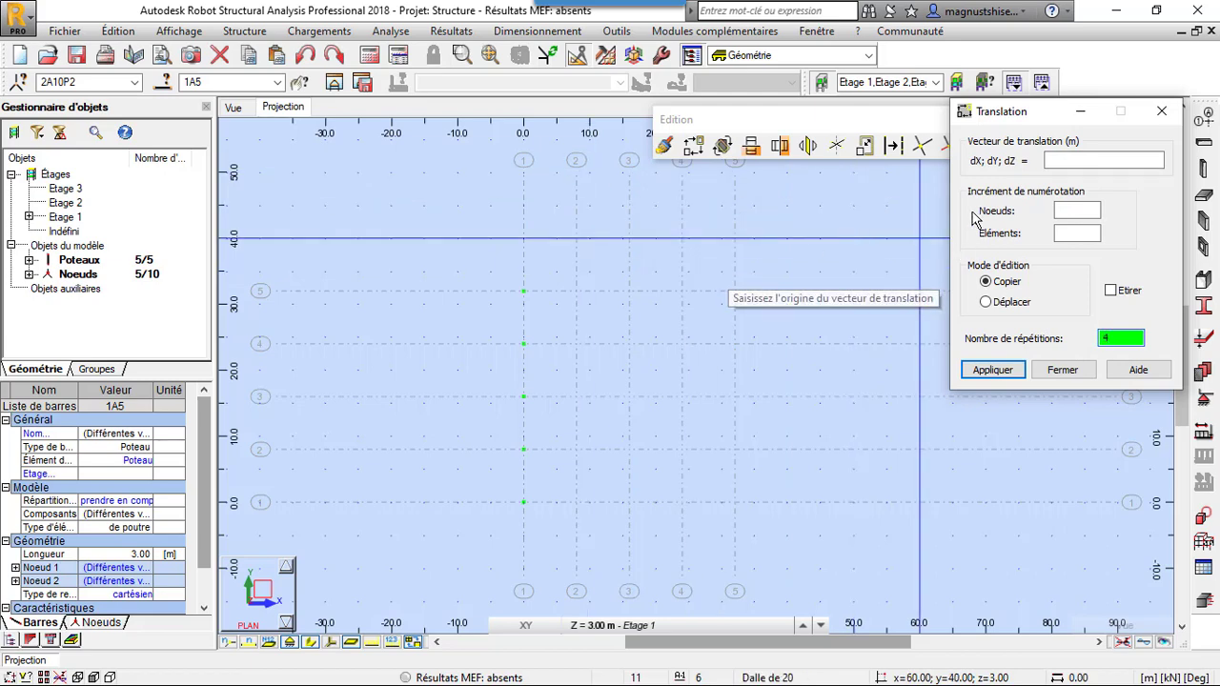
pyautogui.click(1108, 160)
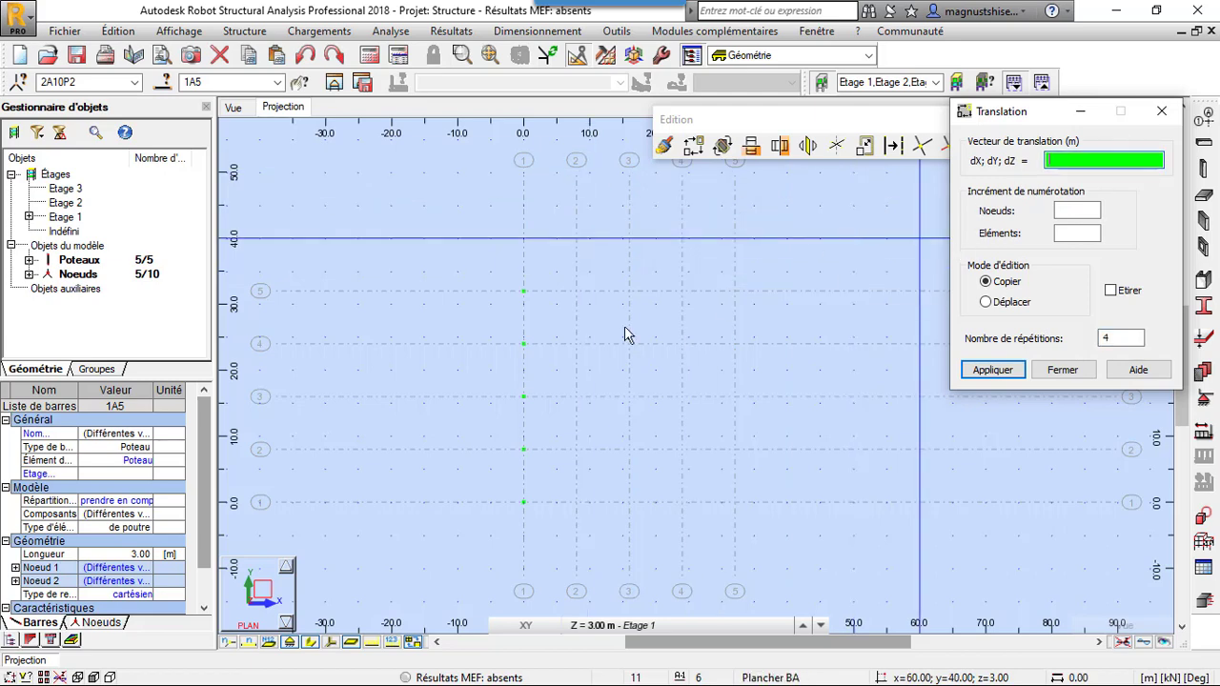
pyautogui.click(524, 501)
pyautogui.click(580, 502)
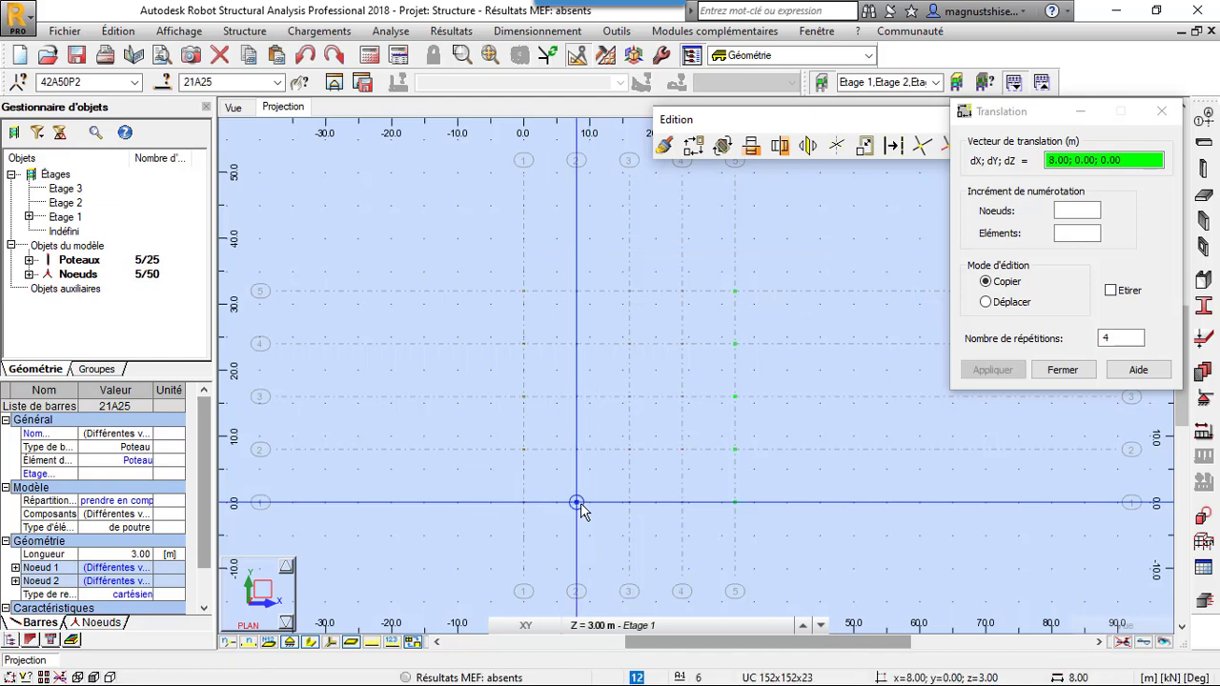
pyautogui.click(992, 370)
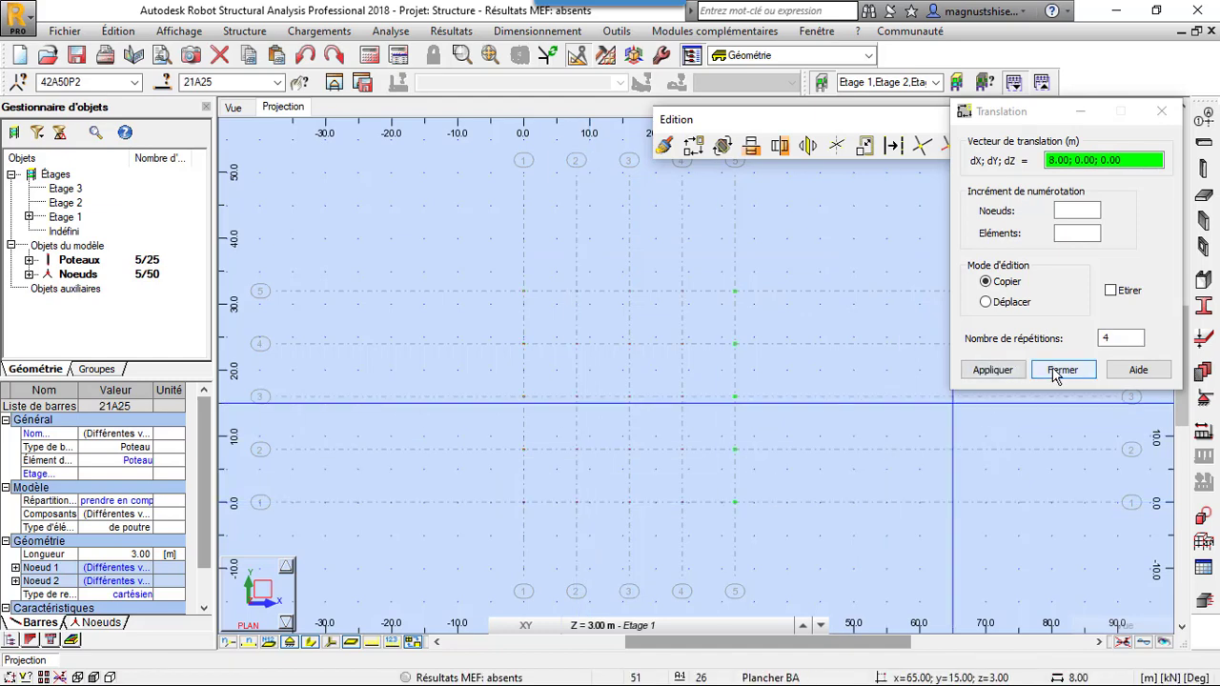
# Draw a horizontal IPE 240 steel beam along Y axis 1, from 0.00; 0.00; 3.00 to 32.00; 0.00; 3.00.
pyautogui.click(1062, 370)
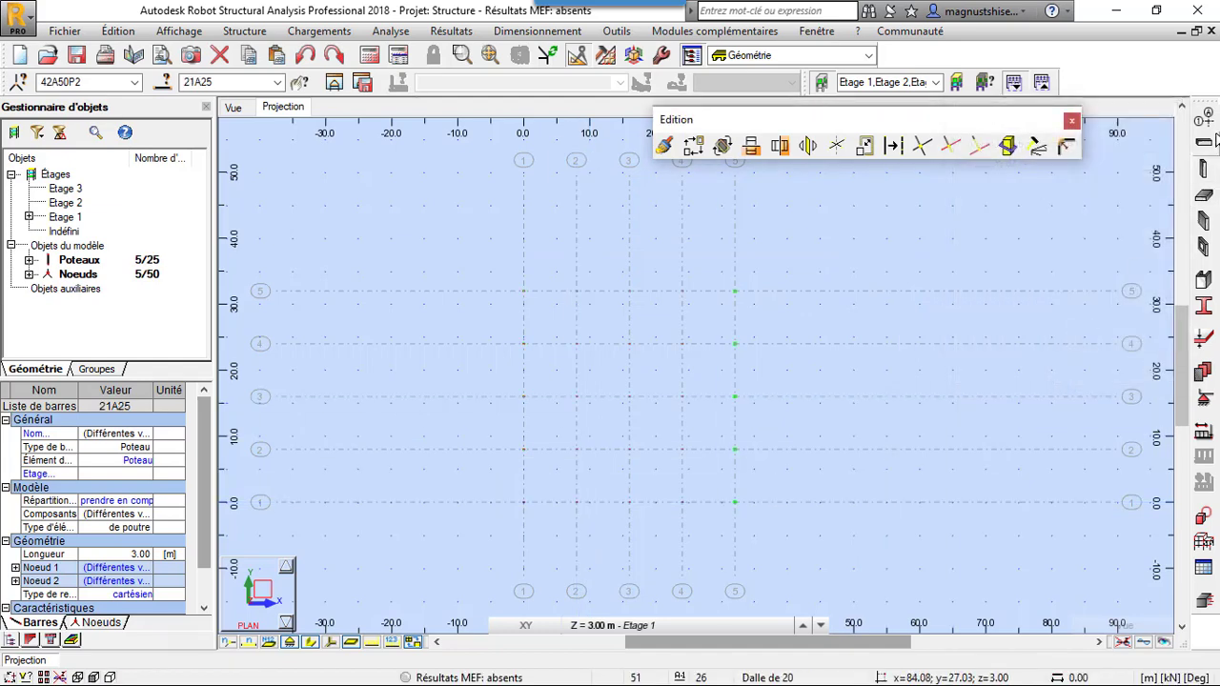
pyautogui.click(1203, 169)
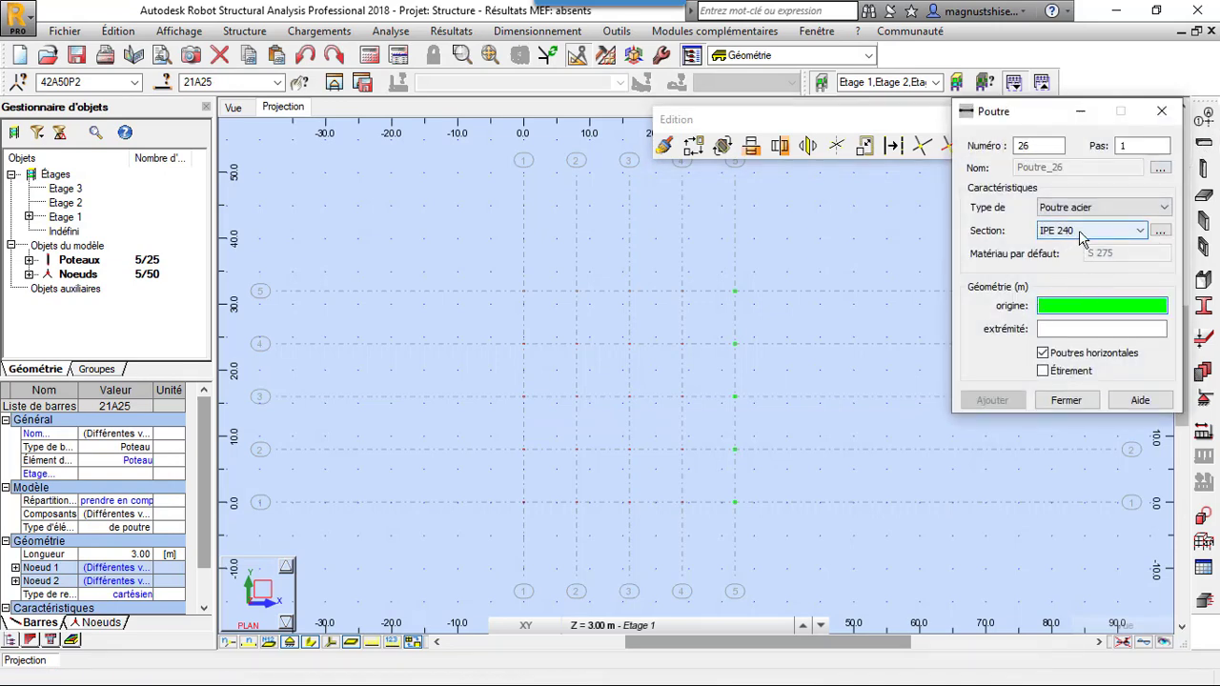
pyautogui.click(1082, 232)
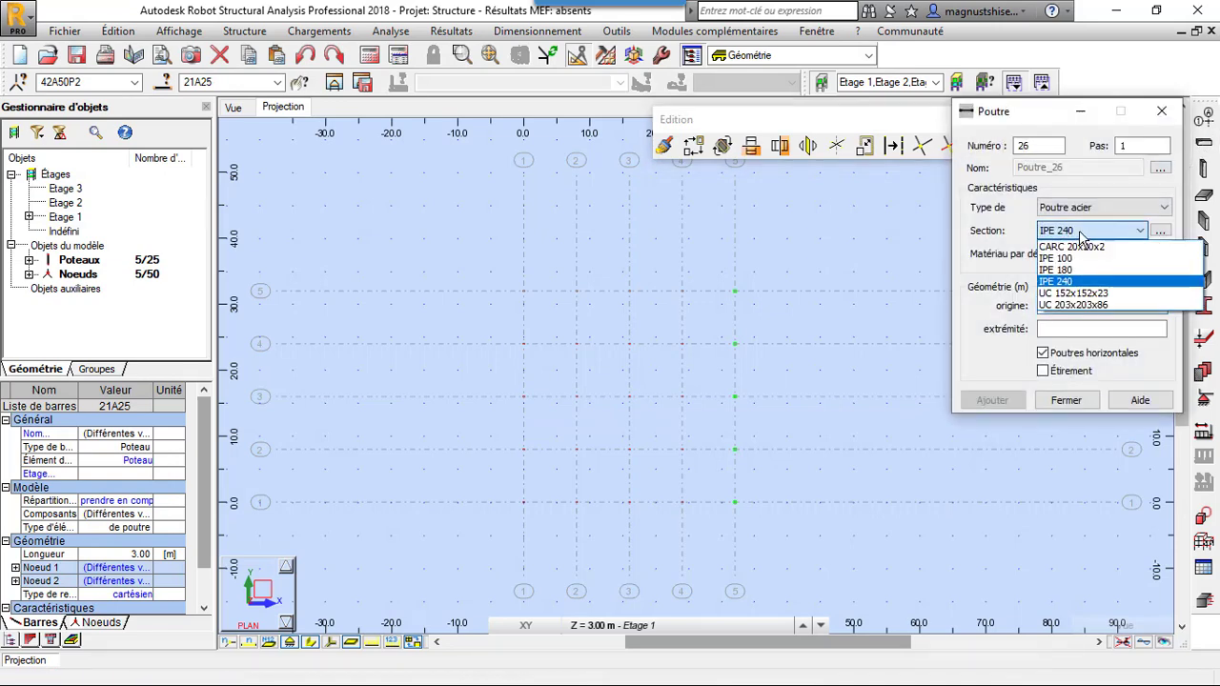
pyautogui.click(1069, 283)
pyautogui.click(1079, 306)
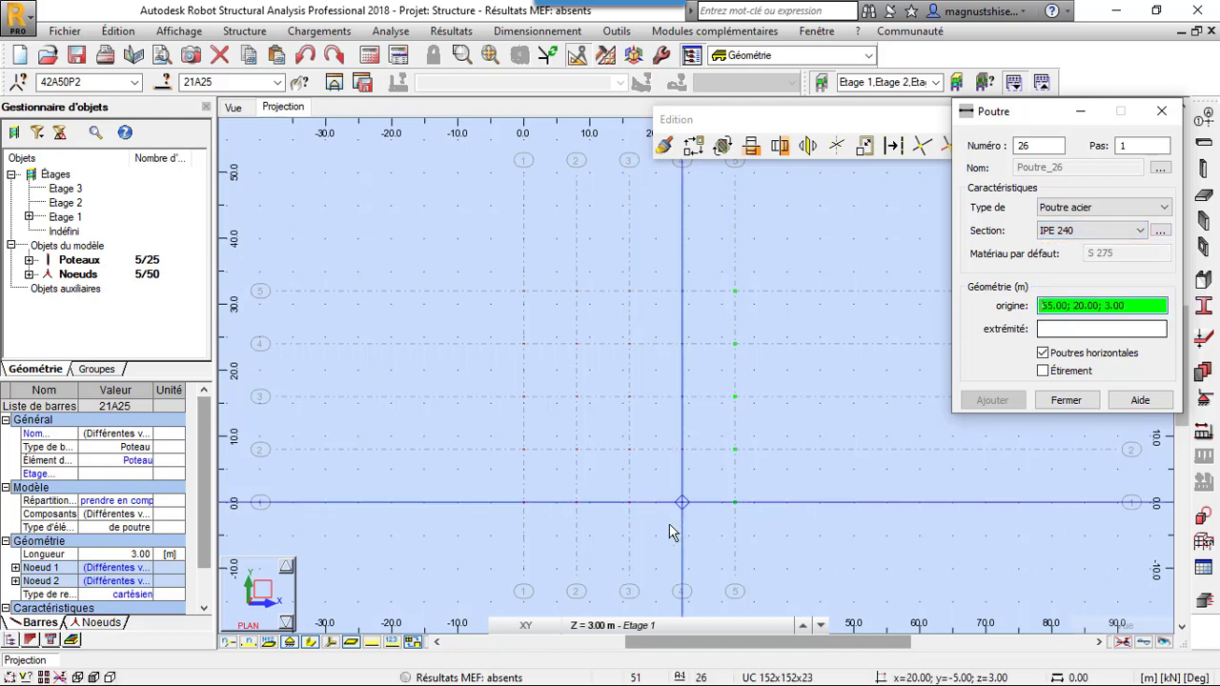
pyautogui.click(538, 504)
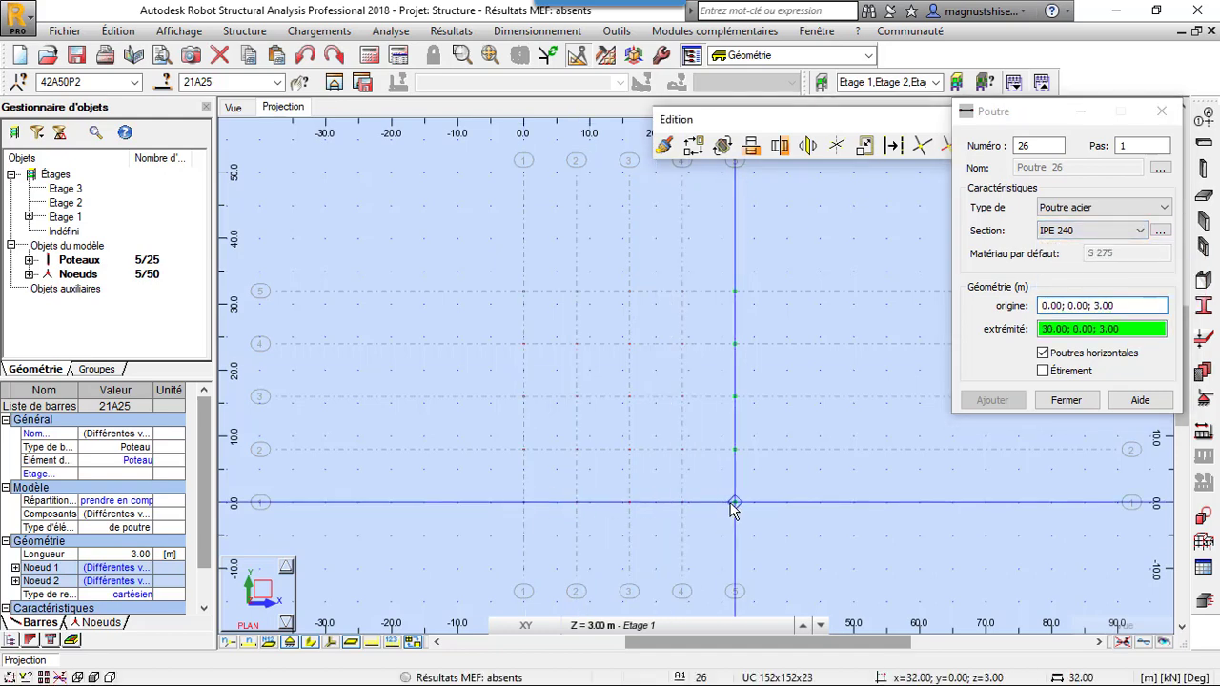
pyautogui.click(735, 504)
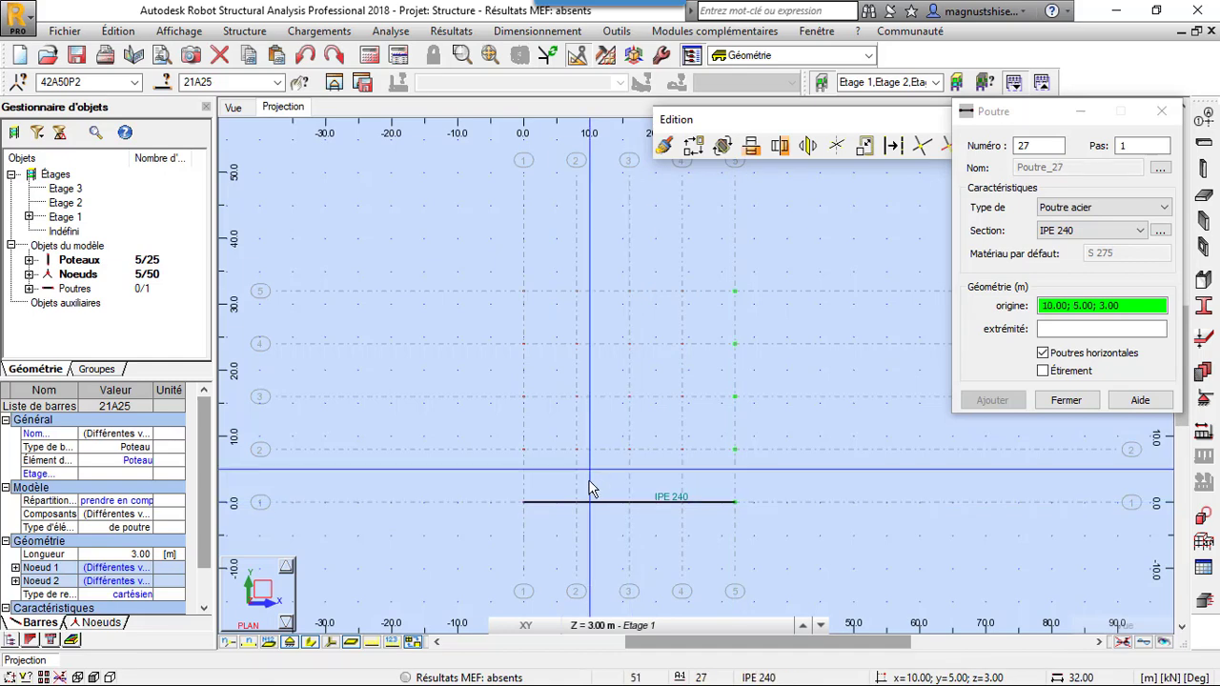
# Draw four more 32.00 m IPE 240 beams along Y axes 2 to 5, each from X axis 1 to X axis 5.
pyautogui.click(576, 449)
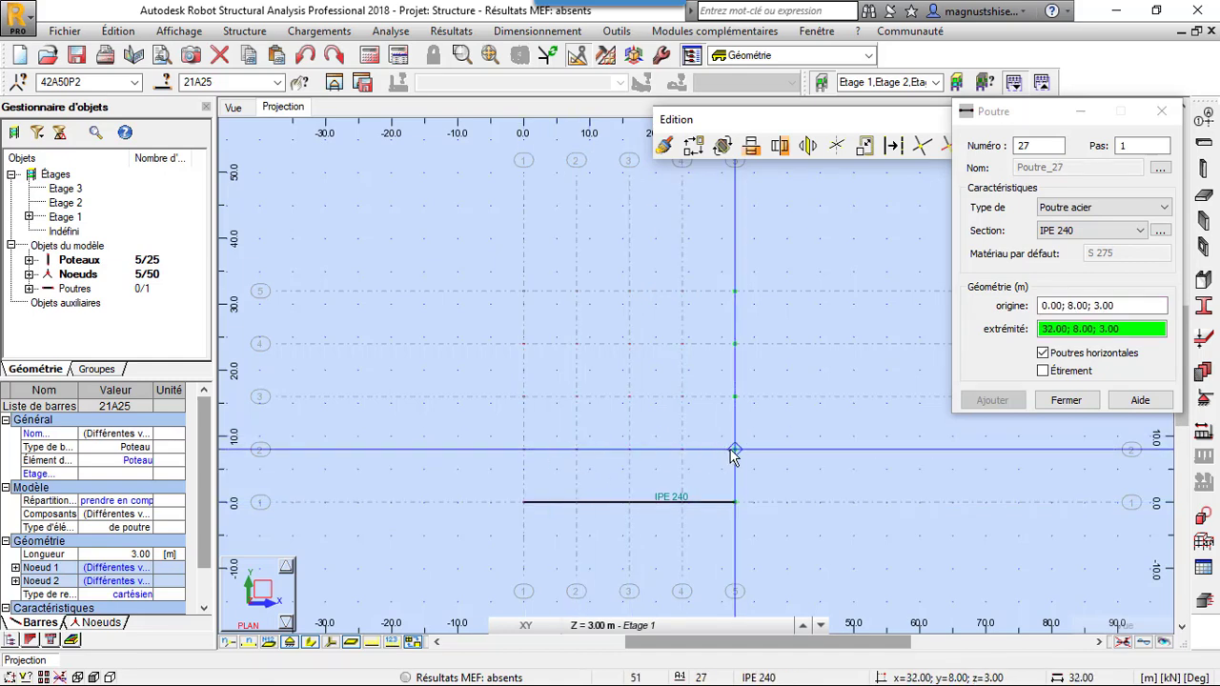
pyautogui.click(735, 449)
pyautogui.click(540, 405)
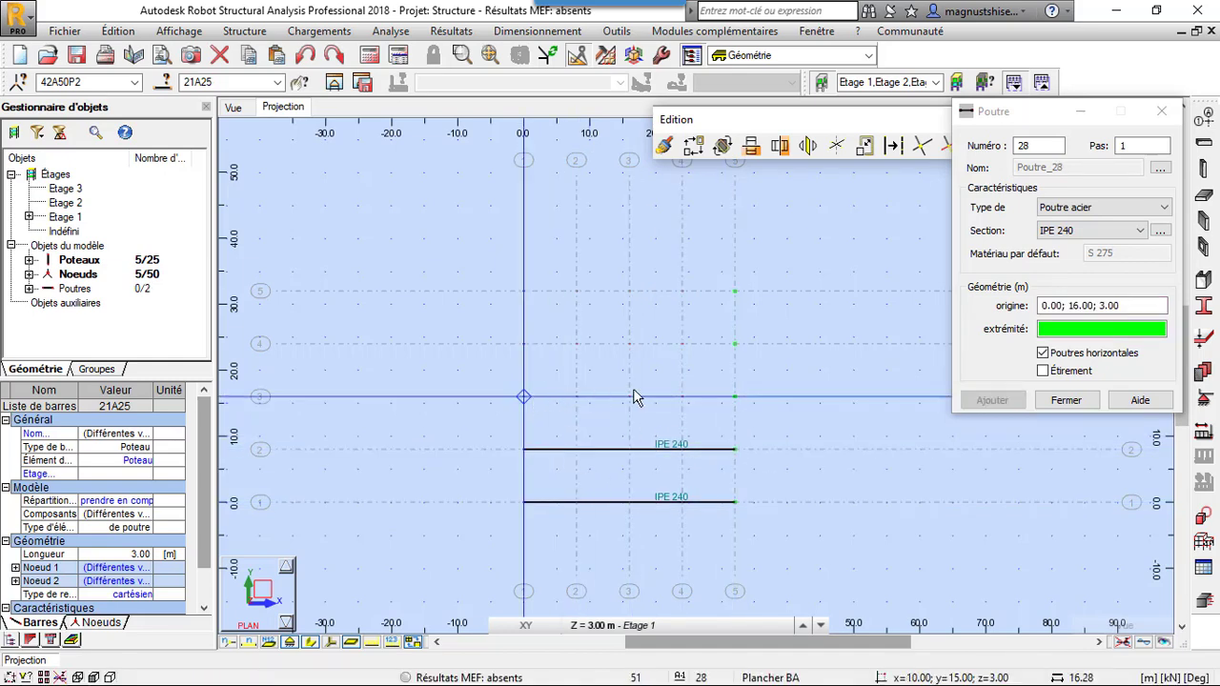
pyautogui.click(735, 398)
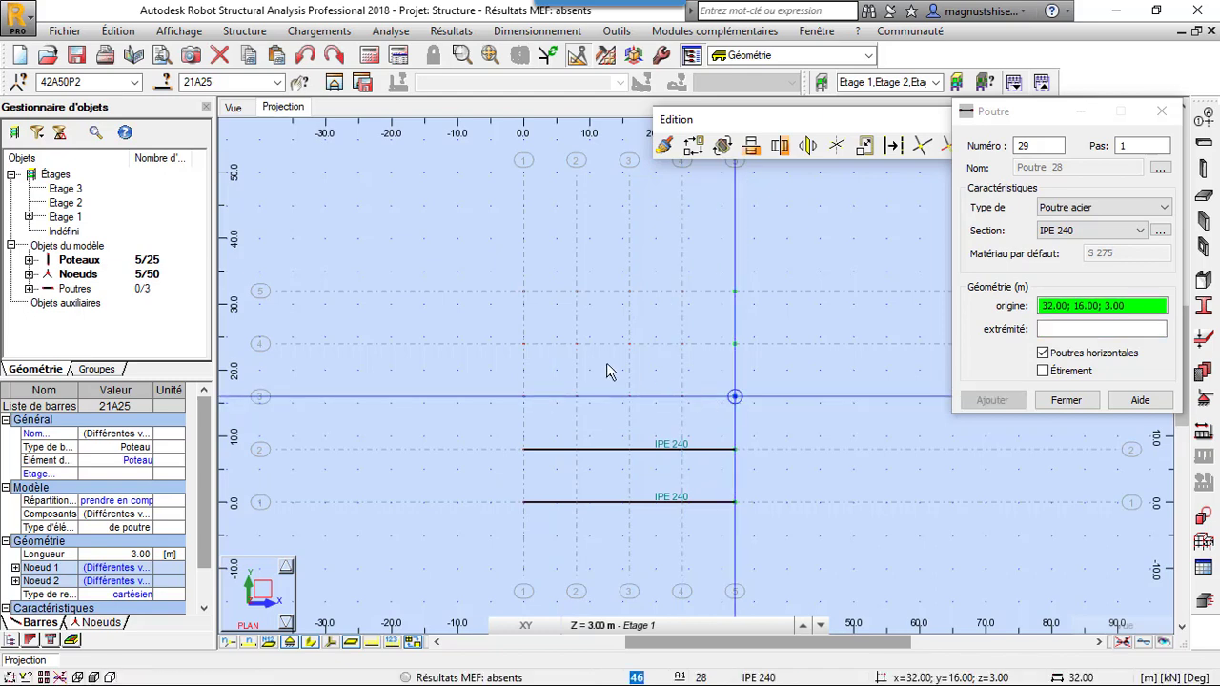
pyautogui.click(523, 343)
pyautogui.click(735, 344)
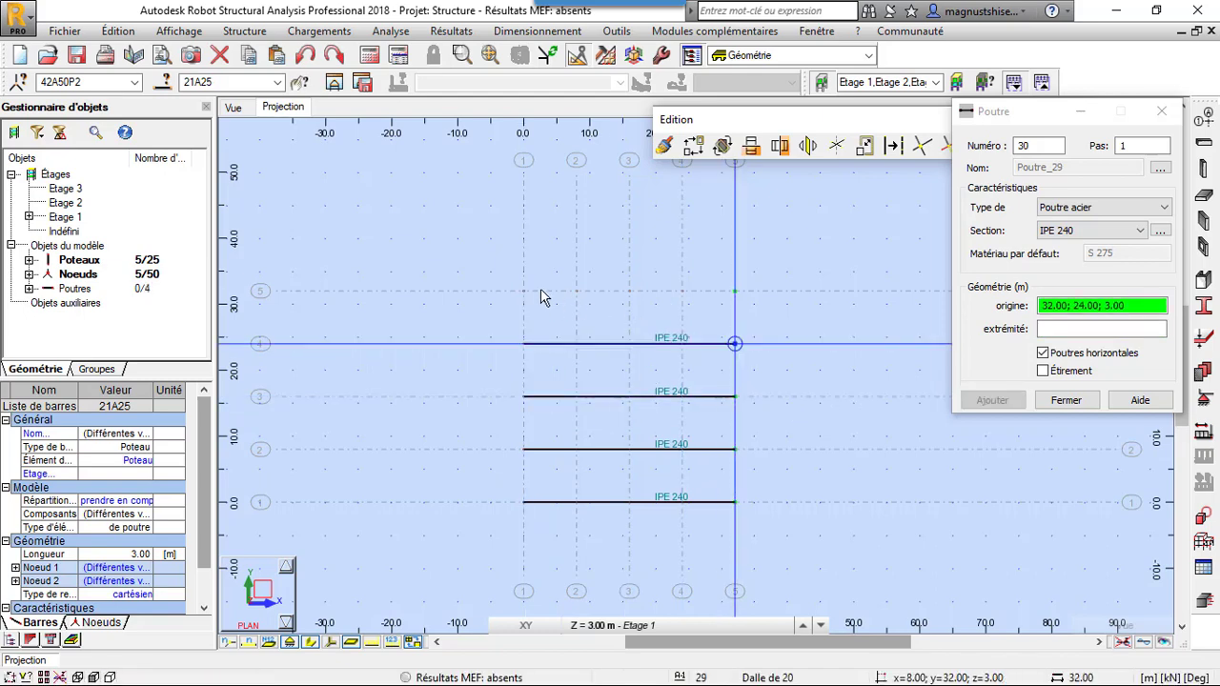
pyautogui.click(523, 291)
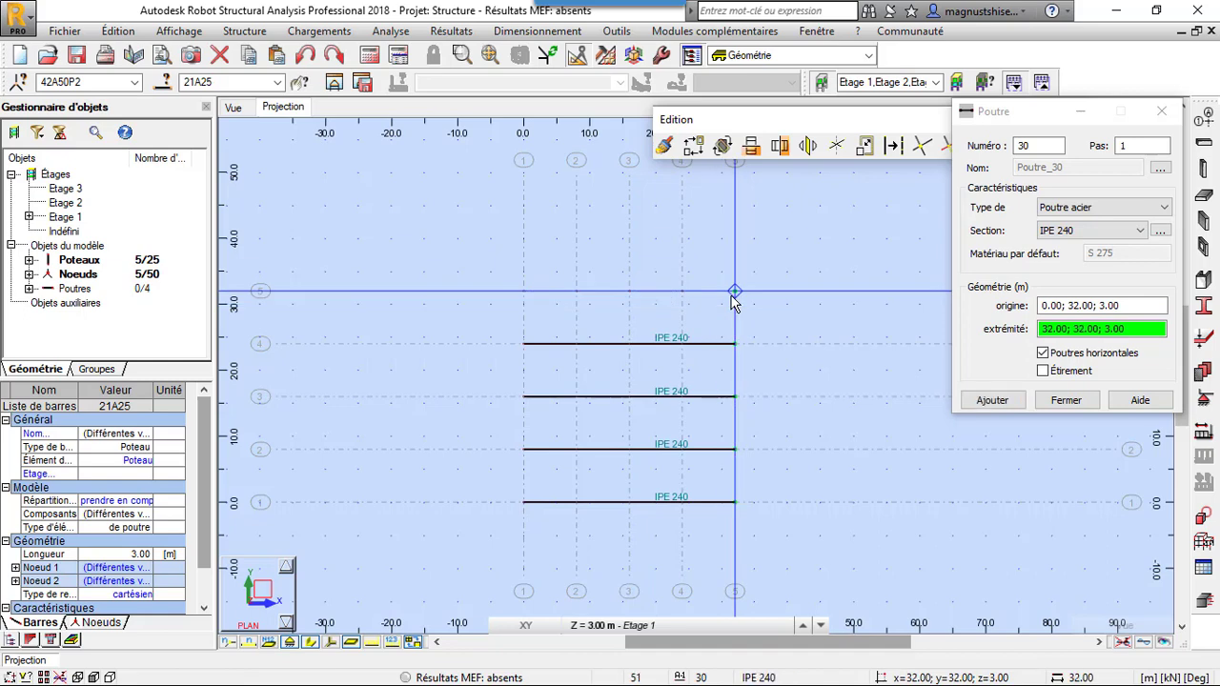
pyautogui.click(735, 291)
# Draw five perpendicular 32.00 m IPE 240 beams along X axes 1 to 5, each from Y axis 1 to Y axis 5.
pyautogui.click(523, 503)
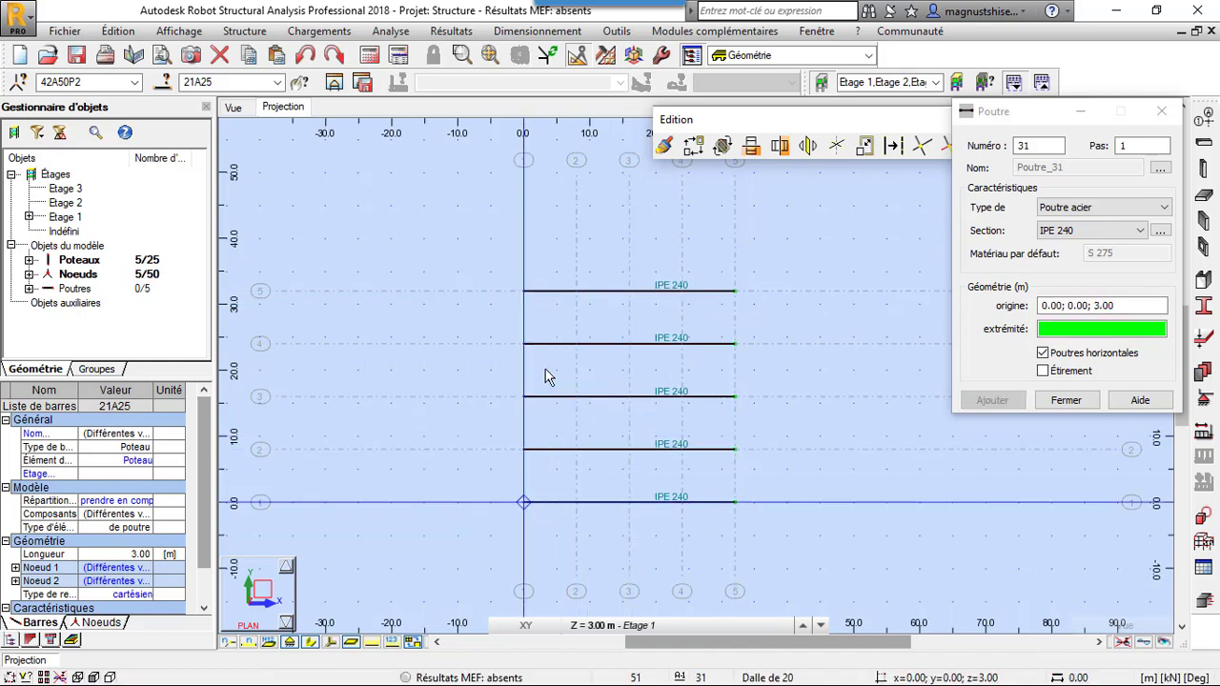
pyautogui.click(524, 290)
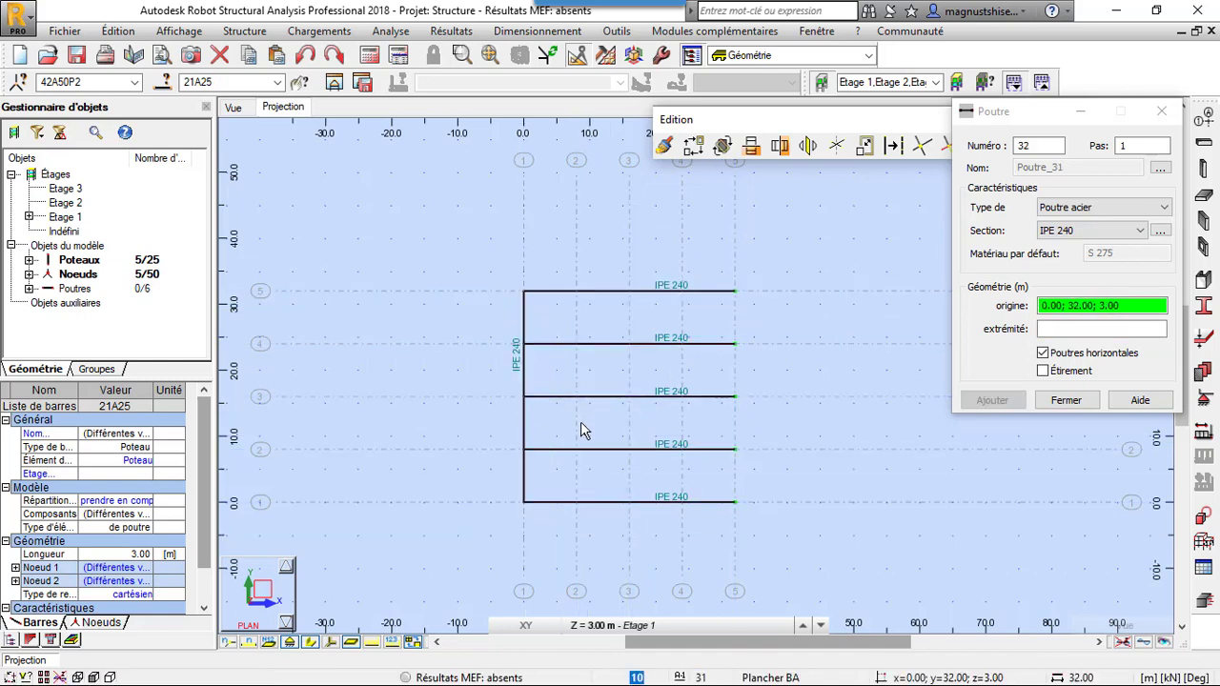
pyautogui.click(576, 502)
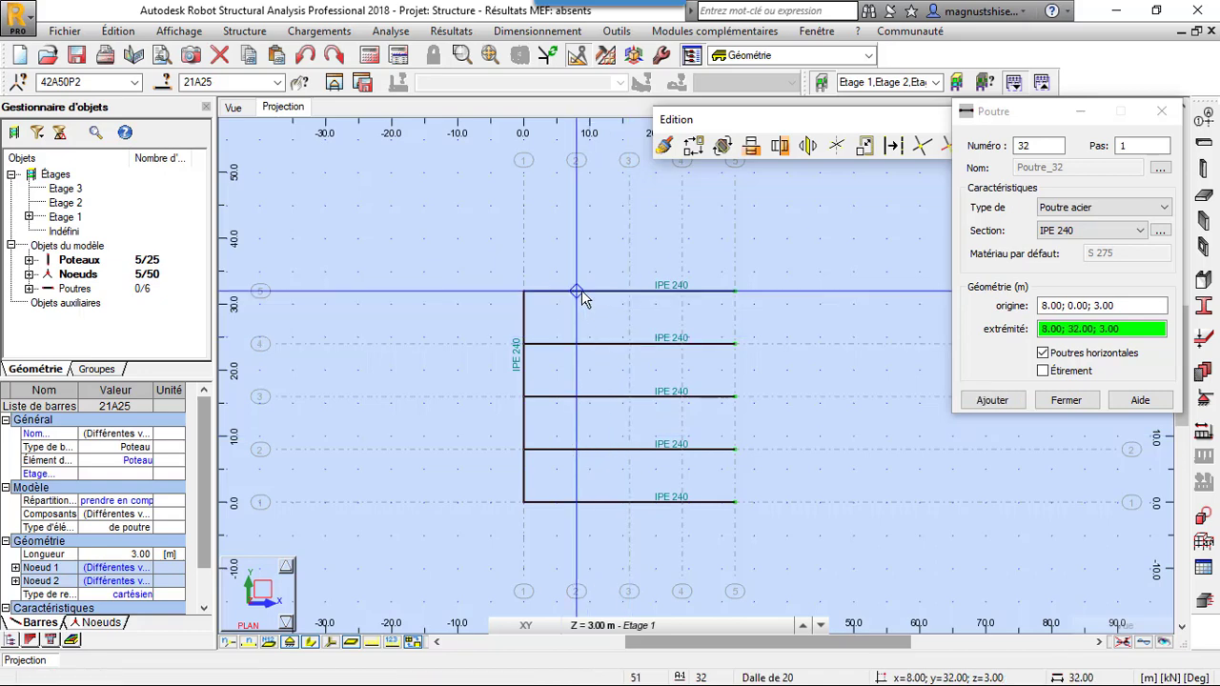
pyautogui.click(577, 291)
pyautogui.click(629, 503)
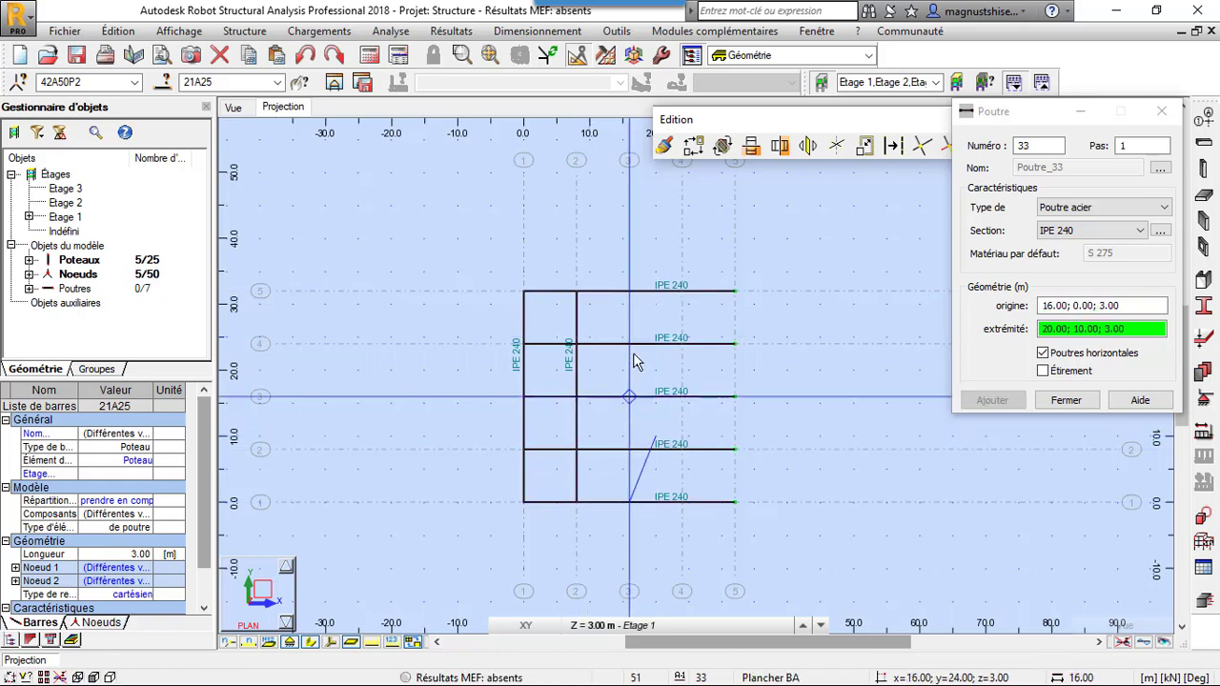
pyautogui.click(630, 291)
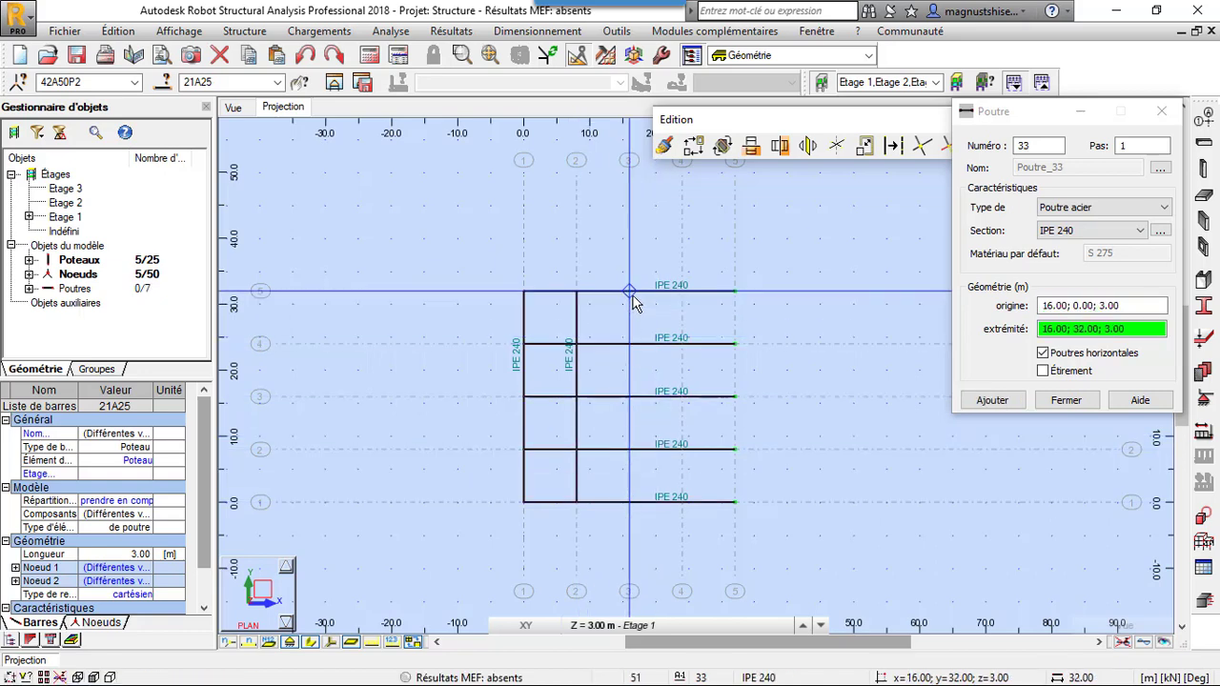
pyautogui.click(687, 502)
pyautogui.click(1048, 311)
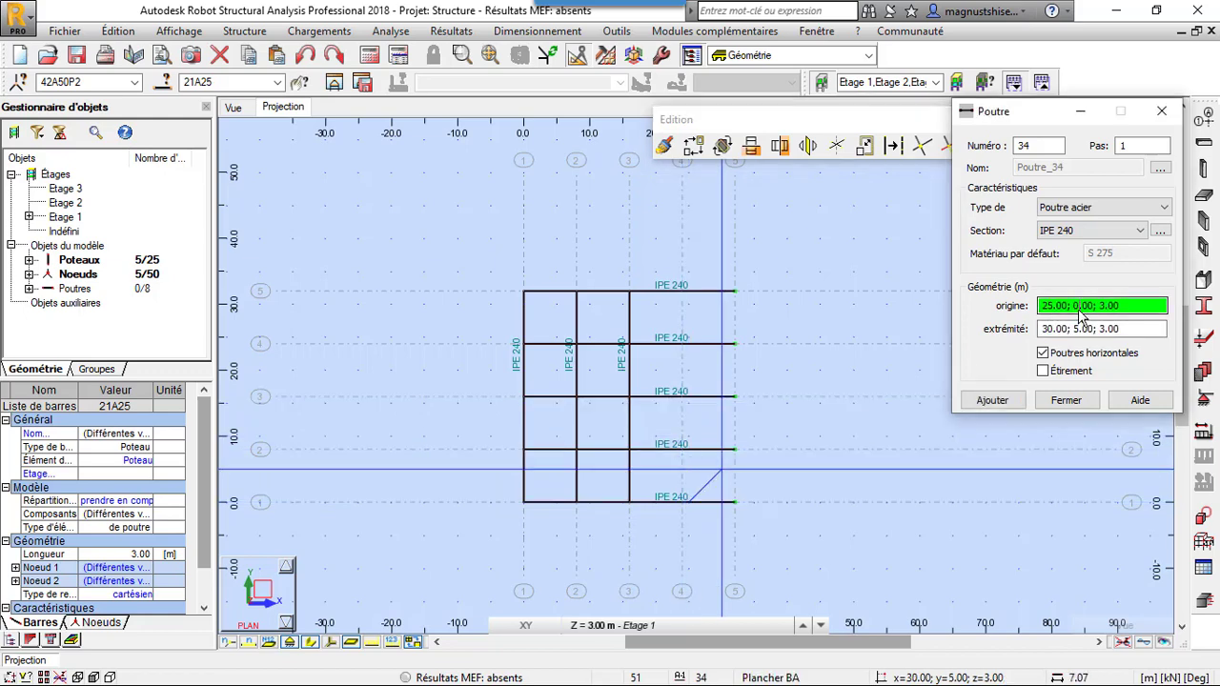
pyautogui.click(682, 501)
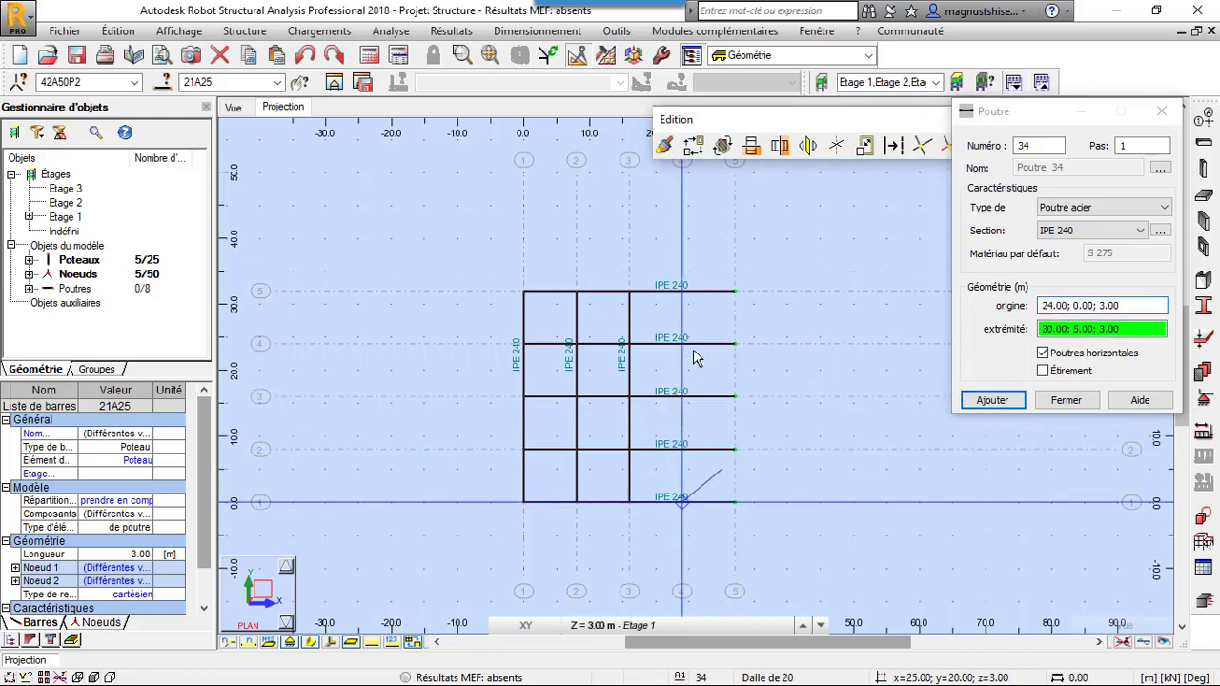
pyautogui.click(686, 296)
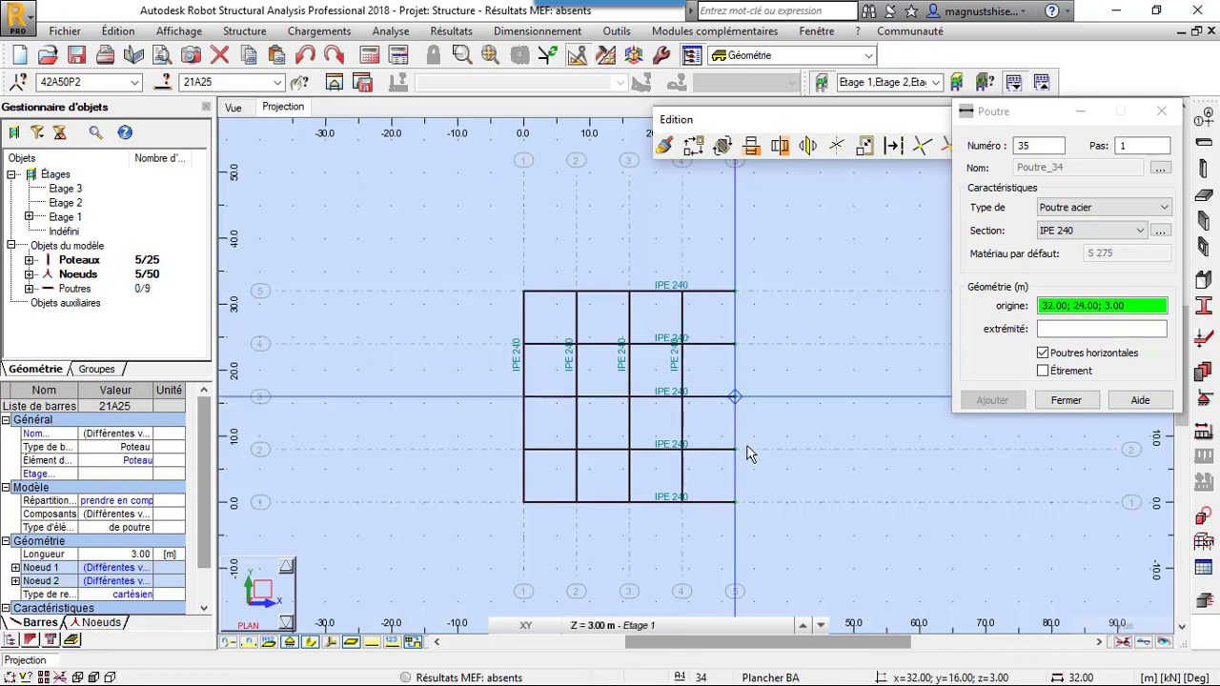
pyautogui.click(734, 499)
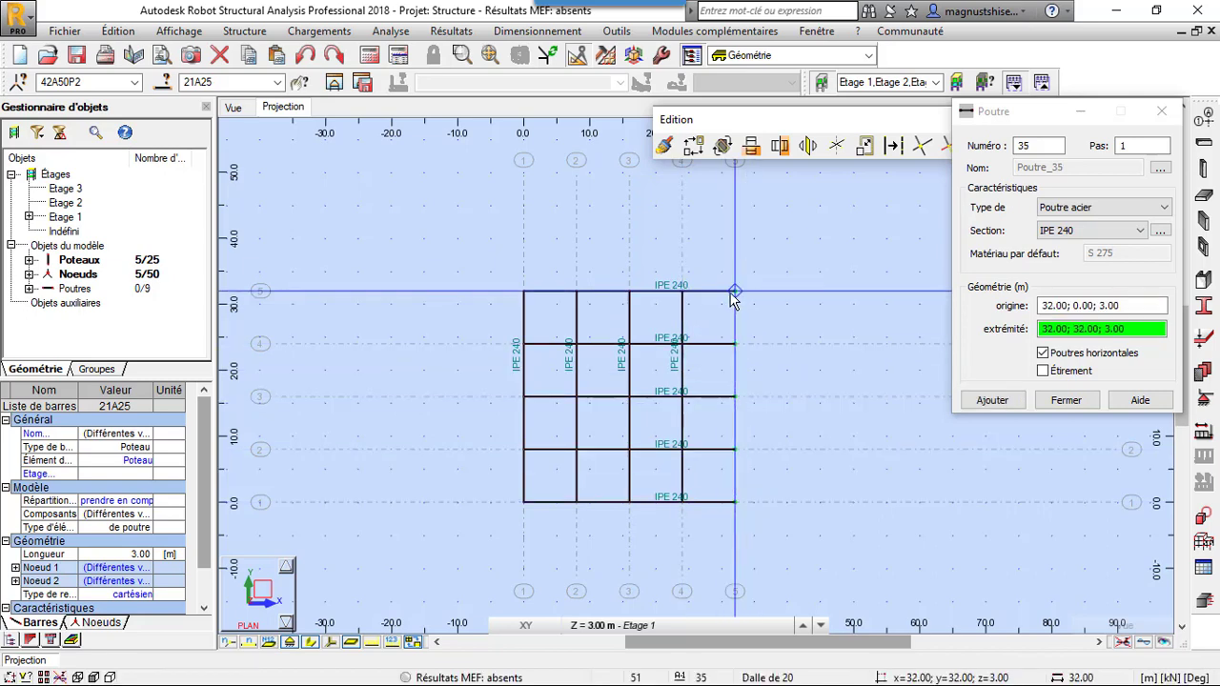
pyautogui.click(734, 294)
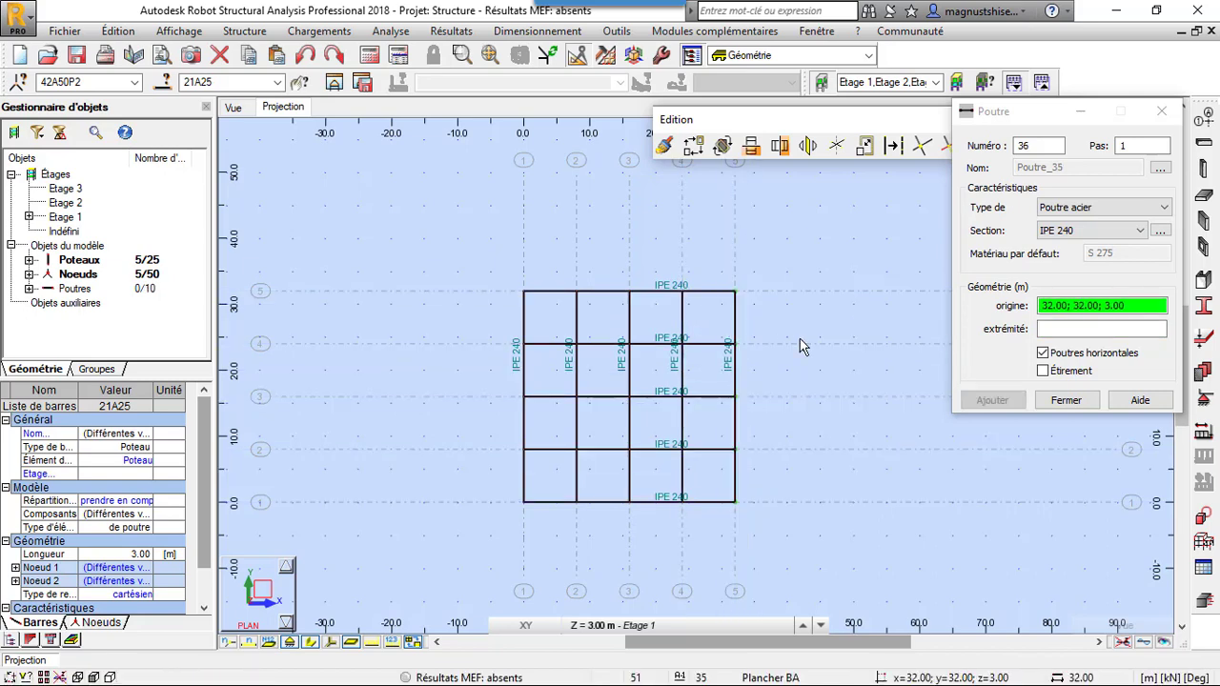
pyautogui.click(1067, 402)
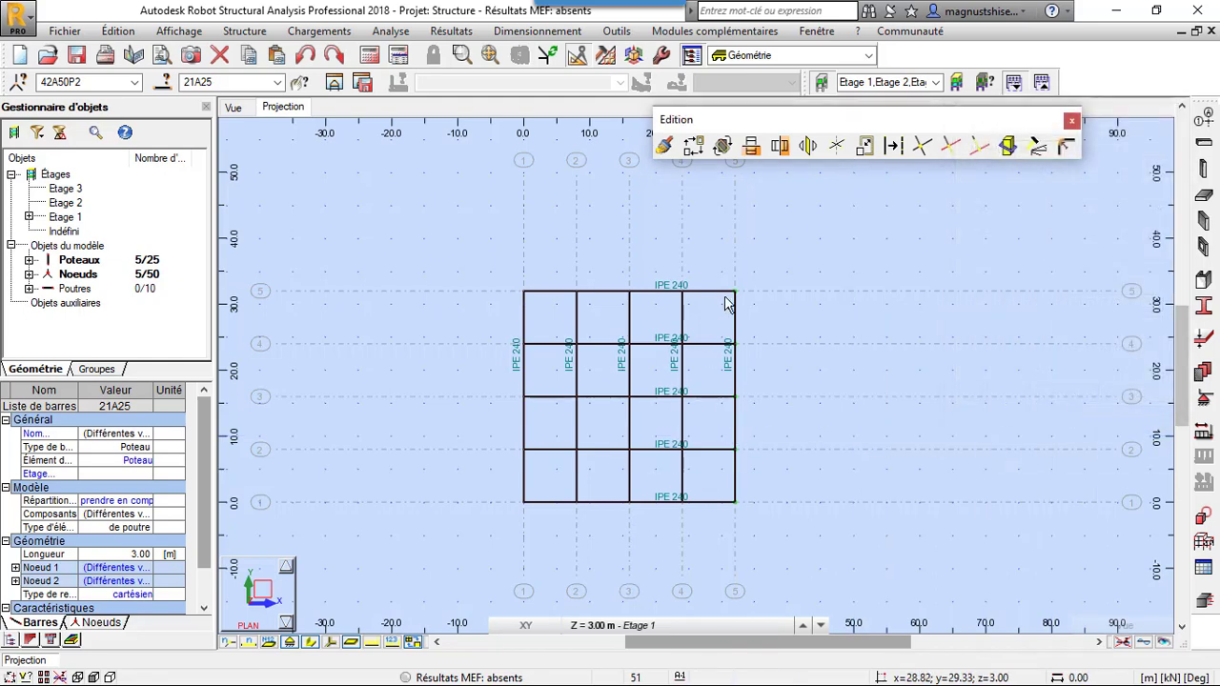
# Select the whole storey framing and split the beams at their intersections.
pyautogui.moveTo(779, 269); pyautogui.dragTo(517, 539)
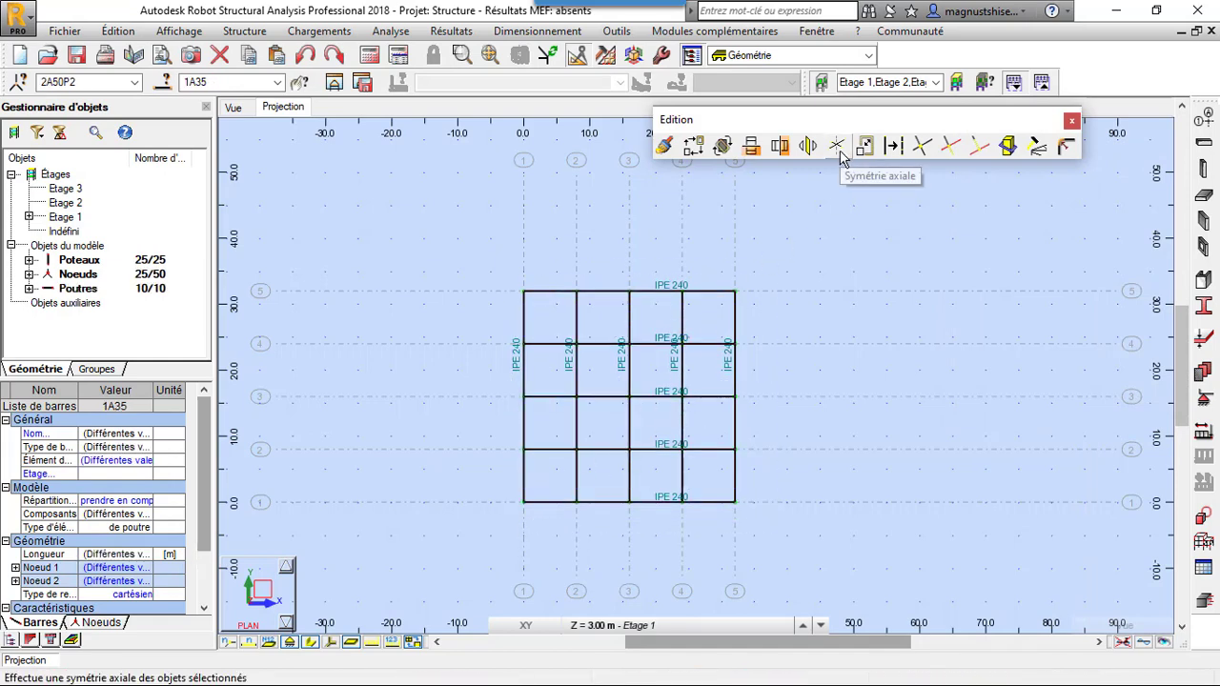
pyautogui.click(918, 149)
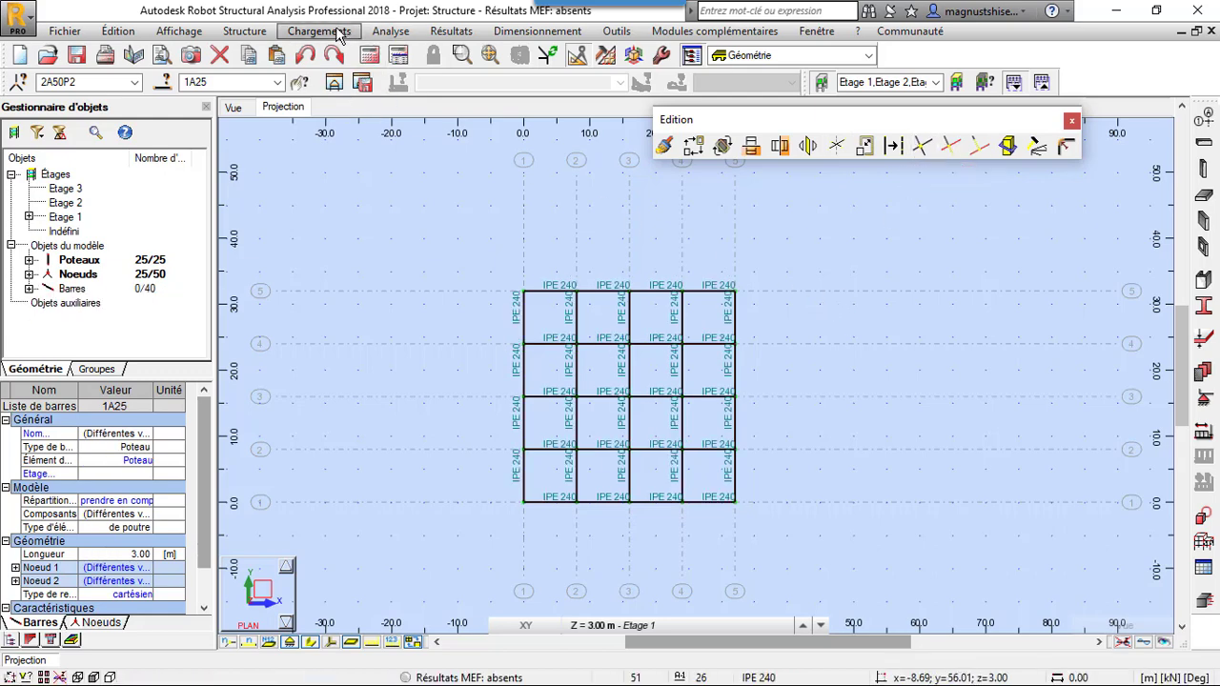
# Create eight Dalle de 20 shell panels with Plancher BA reinforcement by internal point, filling the bays between Y axes 3 and 5.
pyautogui.click(244, 30)
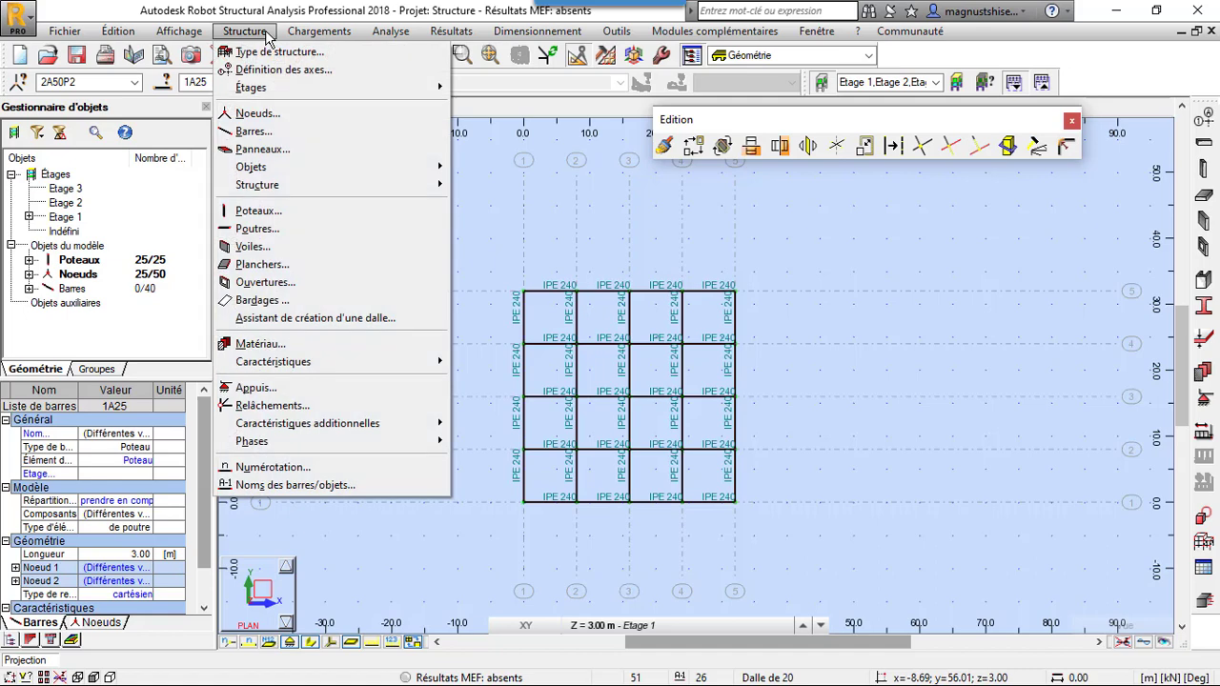
pyautogui.click(259, 150)
pyautogui.moveTo(567, 136); pyautogui.dragTo(267, 169)
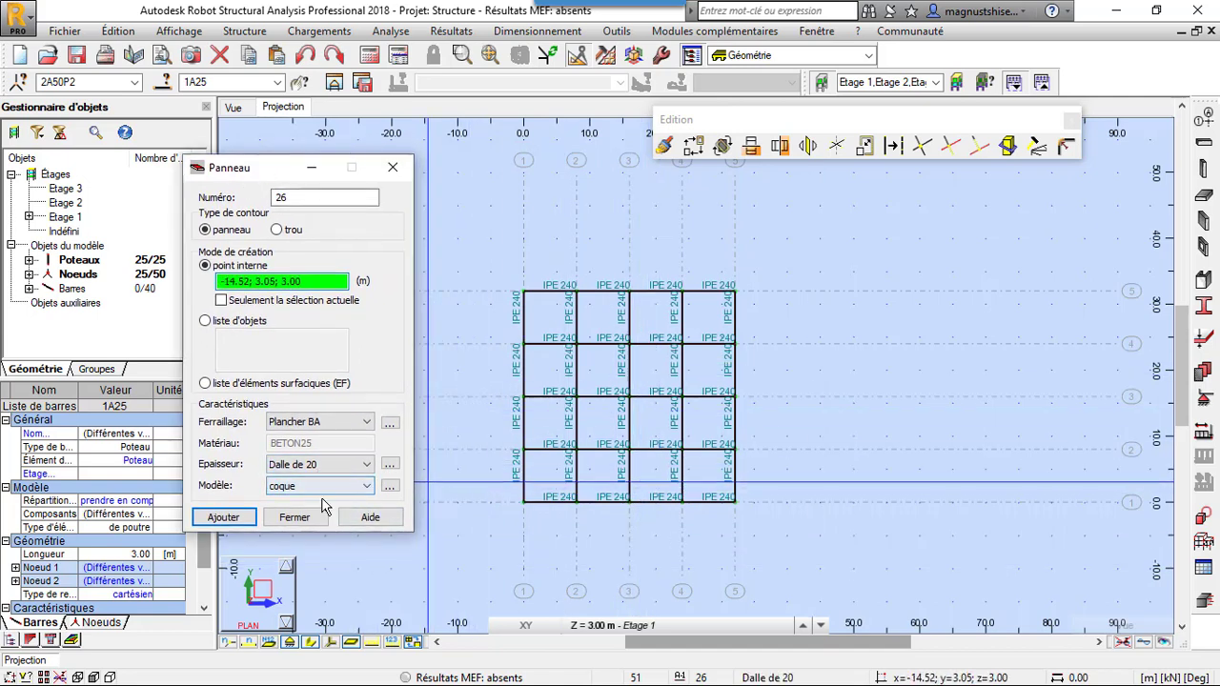
pyautogui.click(558, 325)
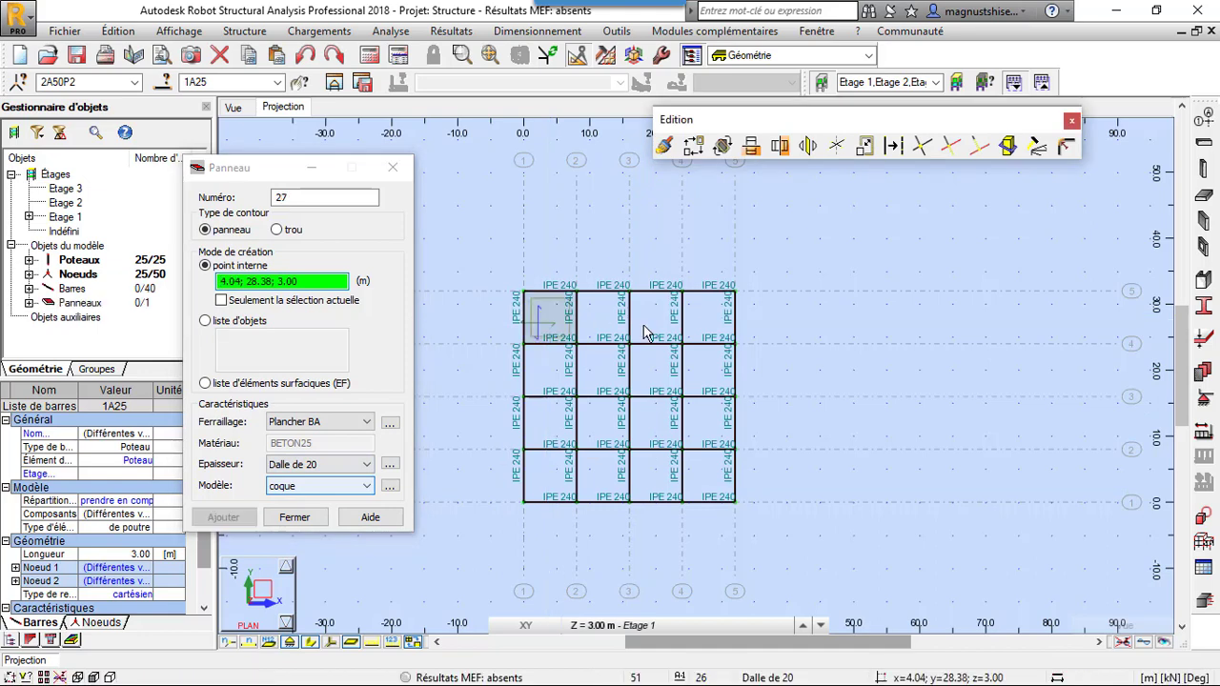
pyautogui.click(602, 325)
pyautogui.click(656, 322)
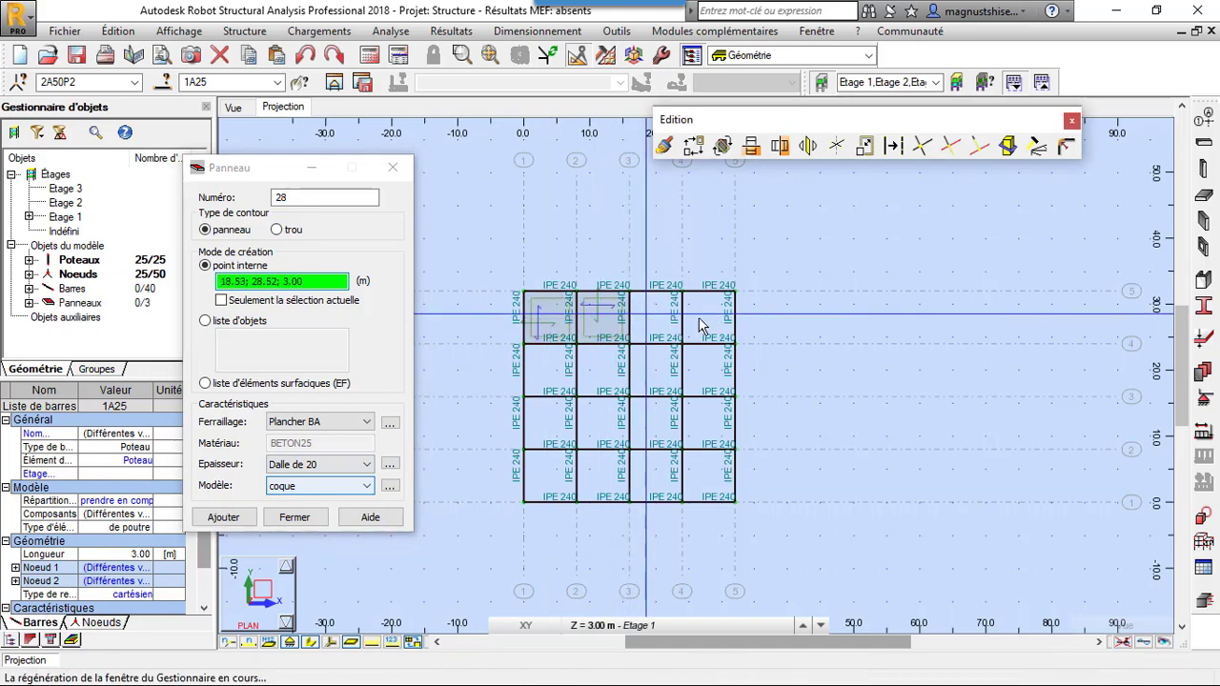
pyautogui.click(702, 327)
pyautogui.click(551, 372)
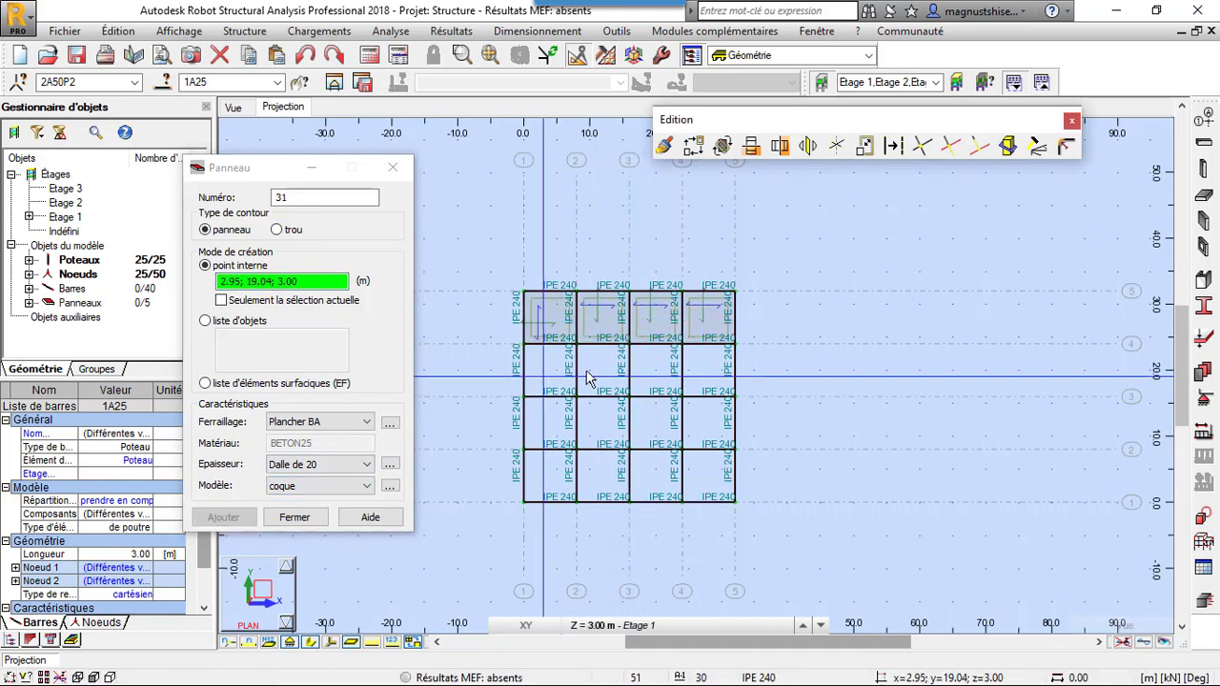
pyautogui.click(602, 372)
pyautogui.click(652, 372)
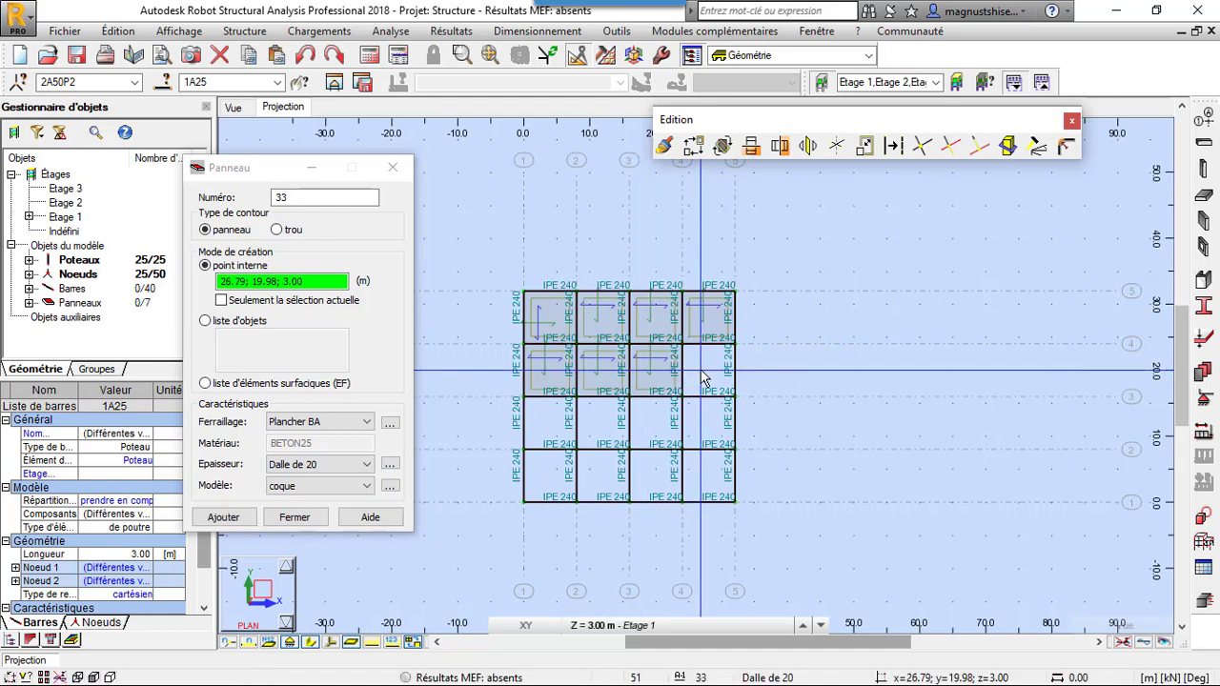
pyautogui.click(703, 371)
# Add seven more panels in the bays between Y axes 1 and 3, leaving the bay between X axes 3–4 and Y axes 2–3 open.
pyautogui.click(618, 434)
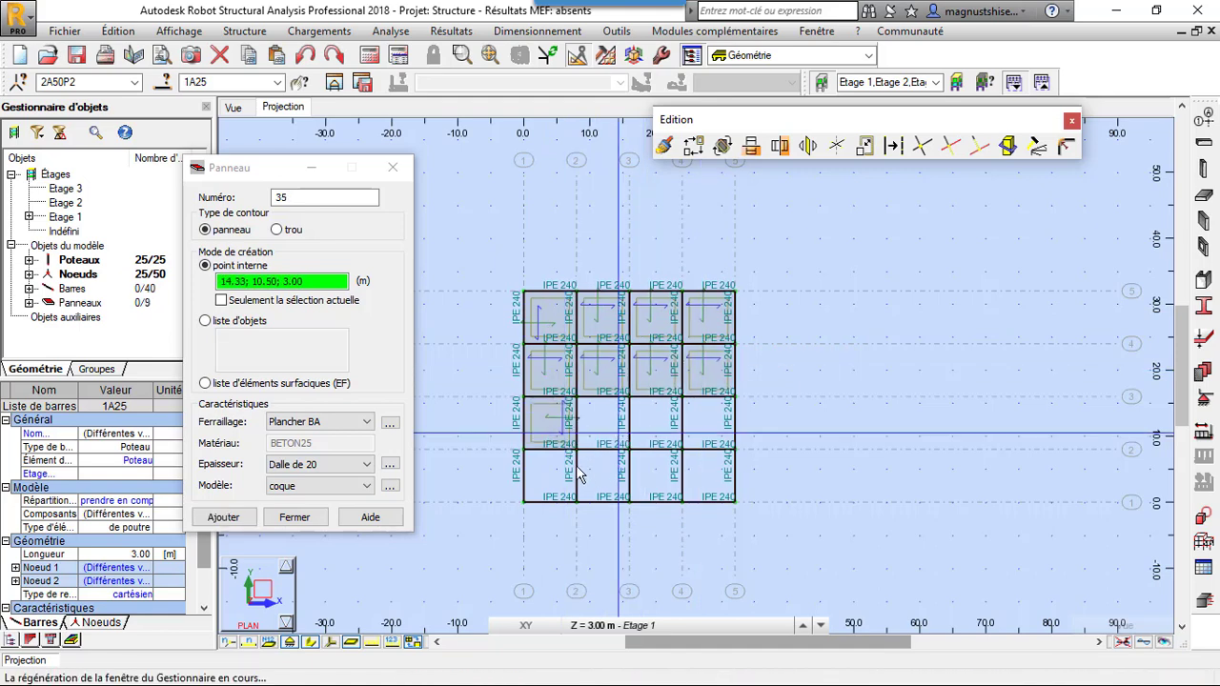
pyautogui.click(558, 474)
pyautogui.click(597, 475)
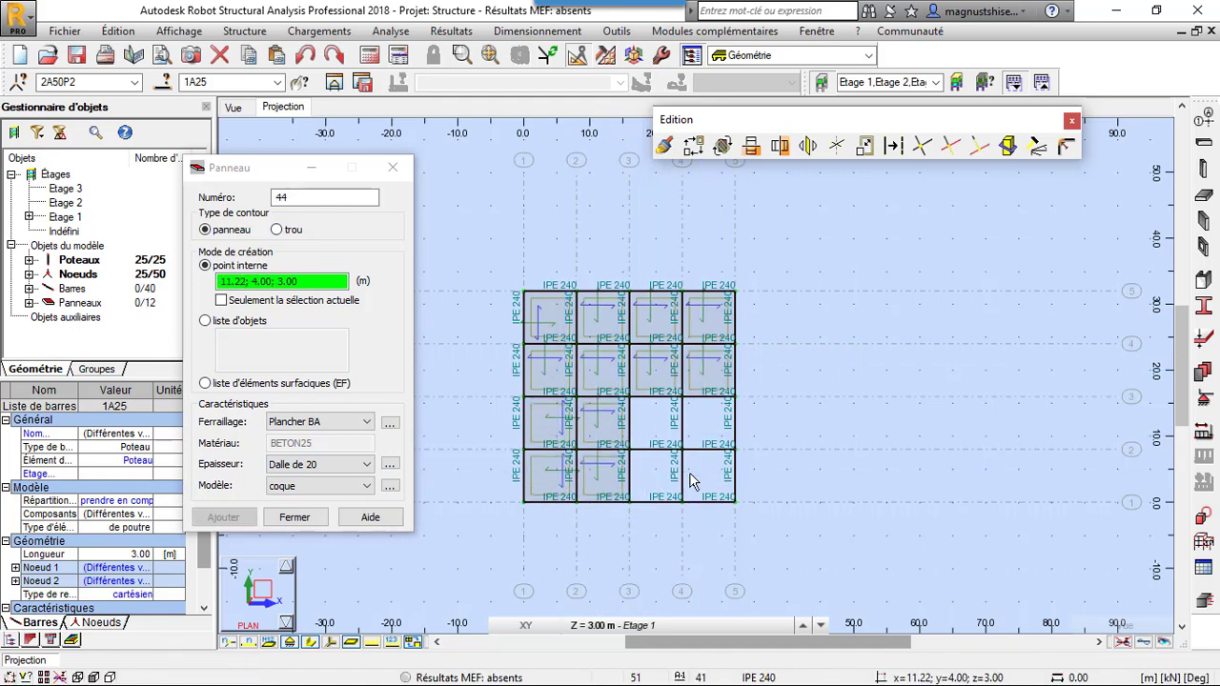
pyautogui.click(660, 477)
pyautogui.click(696, 475)
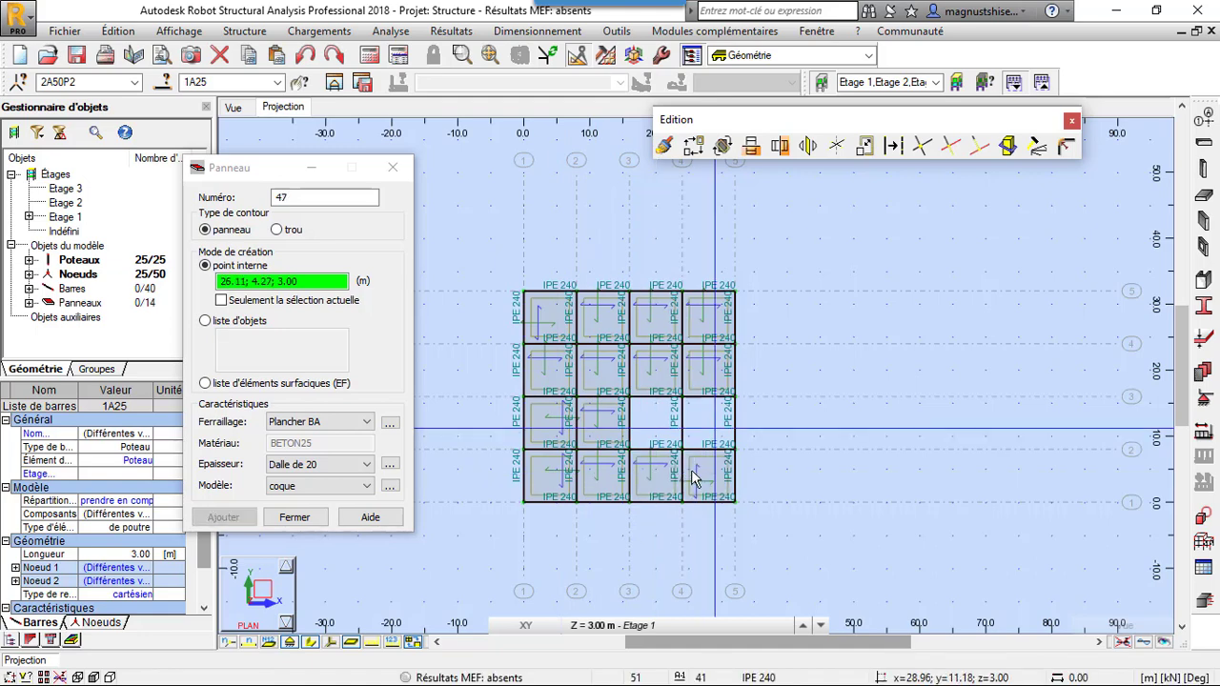
pyautogui.click(717, 436)
pyautogui.click(392, 169)
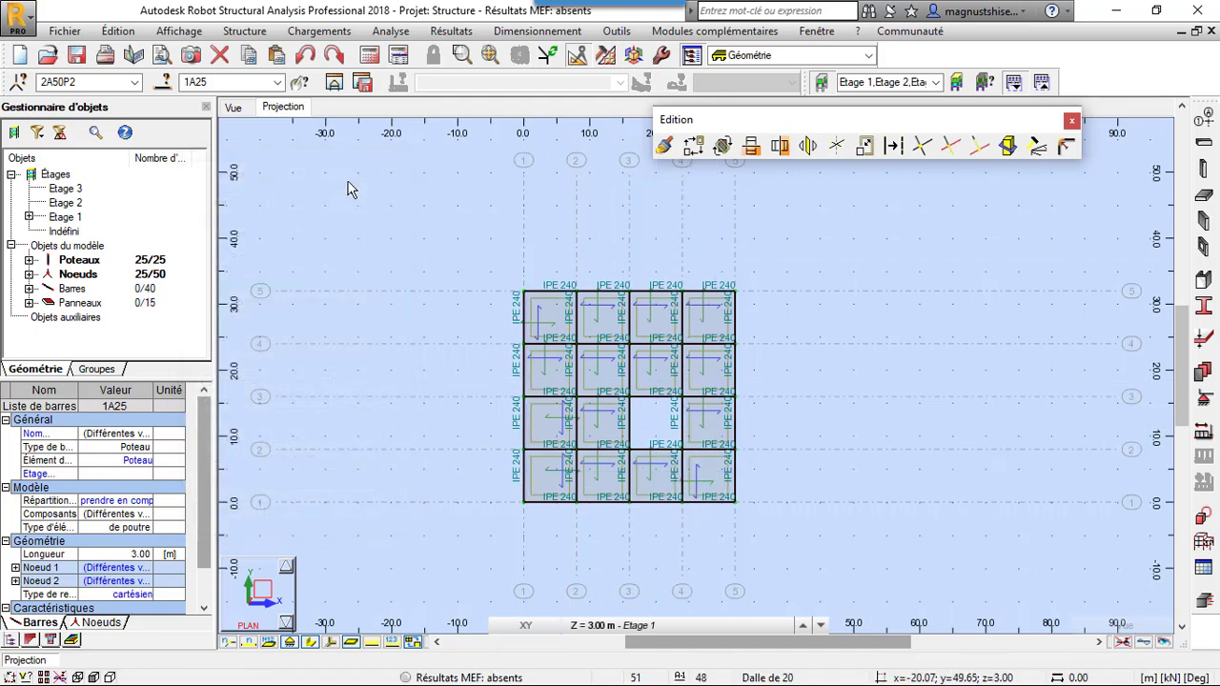
# Copy the selected columns of Etage 1 to the storeys above with 2 repetitions, and save the project.
pyautogui.click(74, 219)
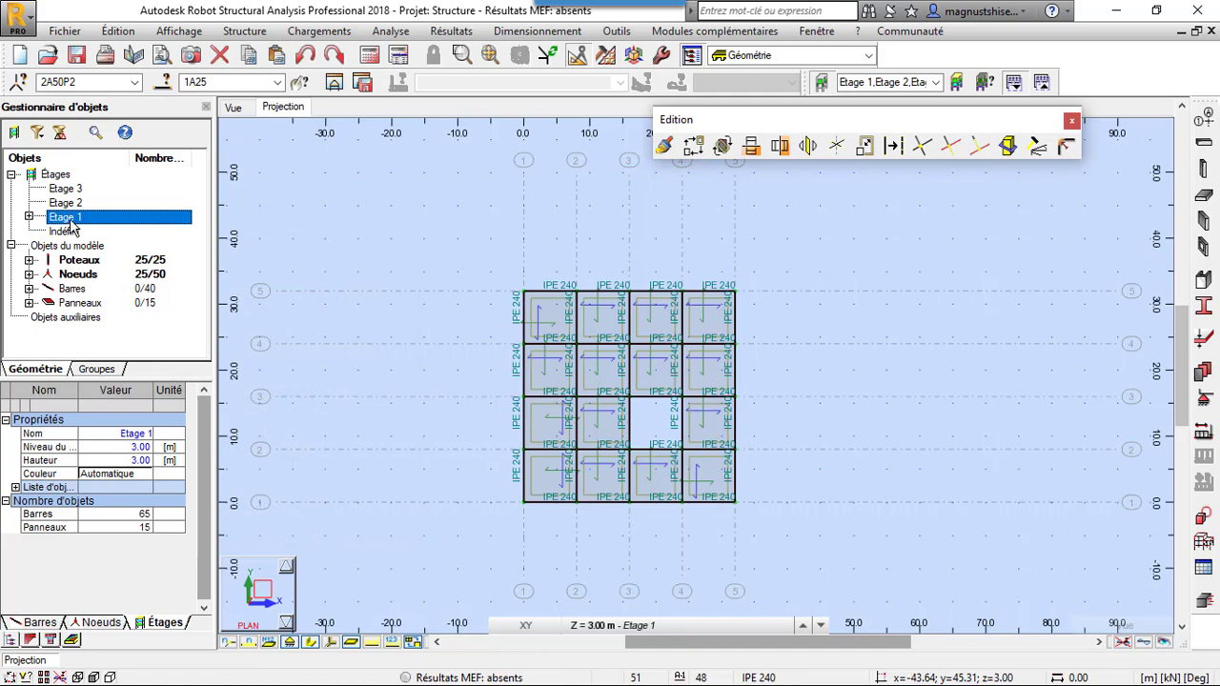
pyautogui.rightClick(73, 226)
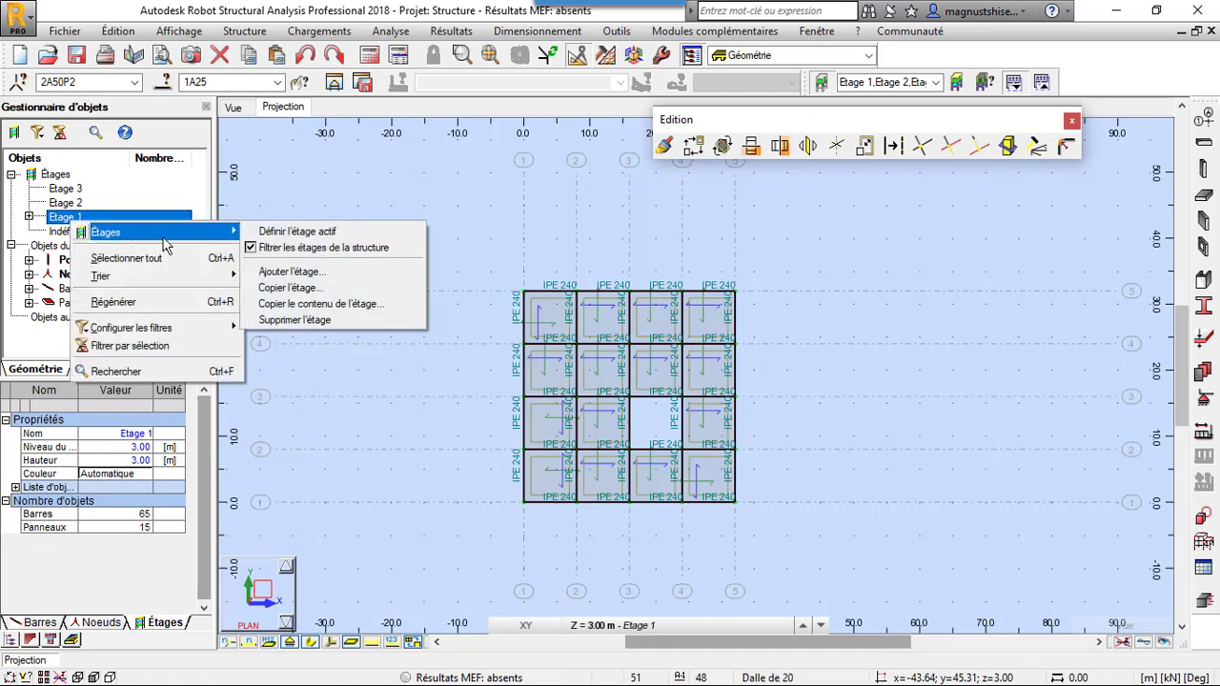
pyautogui.moveTo(219, 232)
pyautogui.click(322, 303)
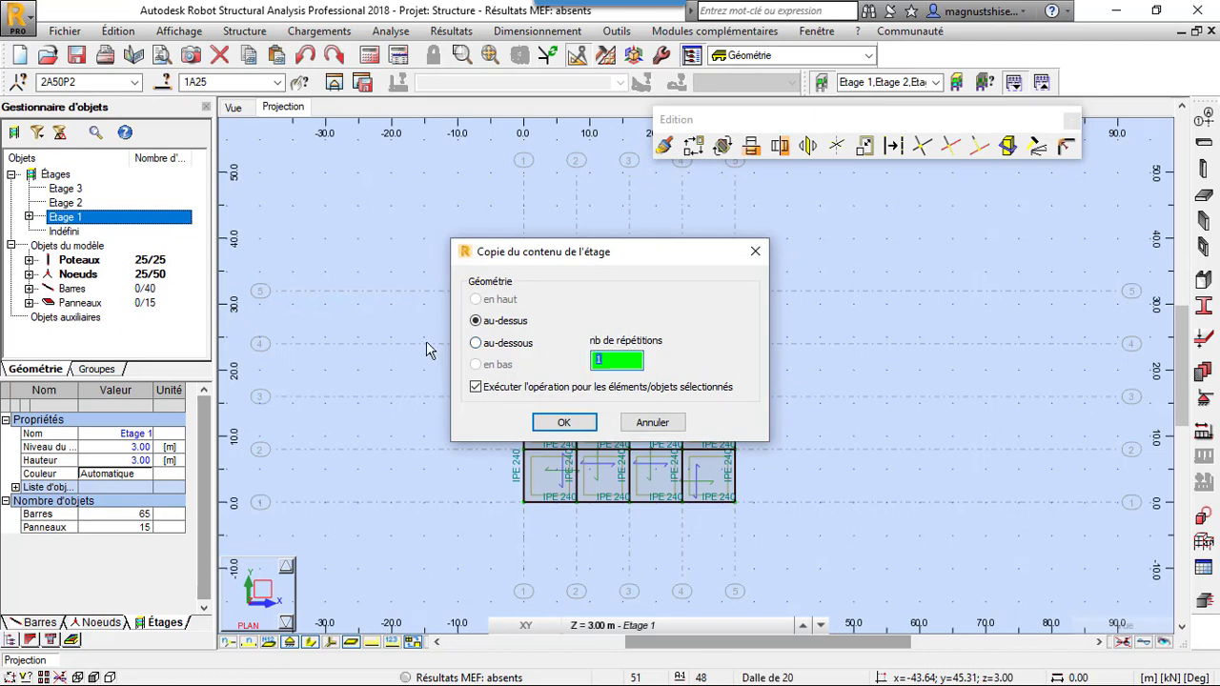
pyautogui.write('2')
pyautogui.click(562, 425)
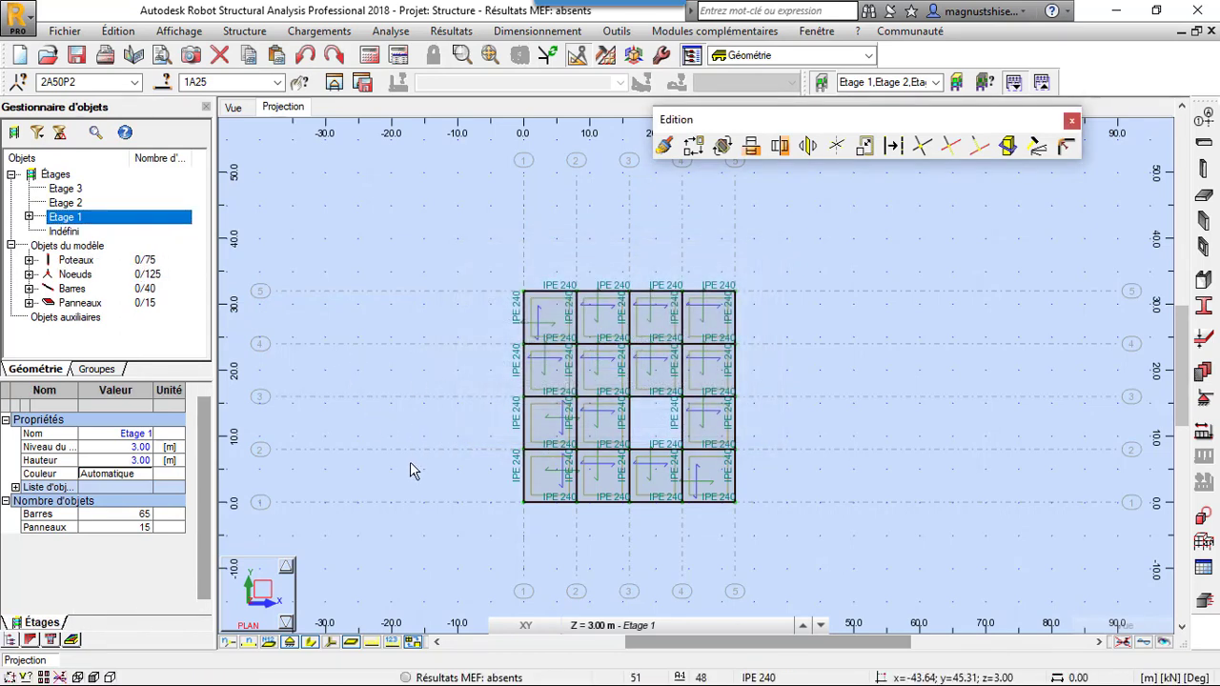
pyautogui.click(79, 58)
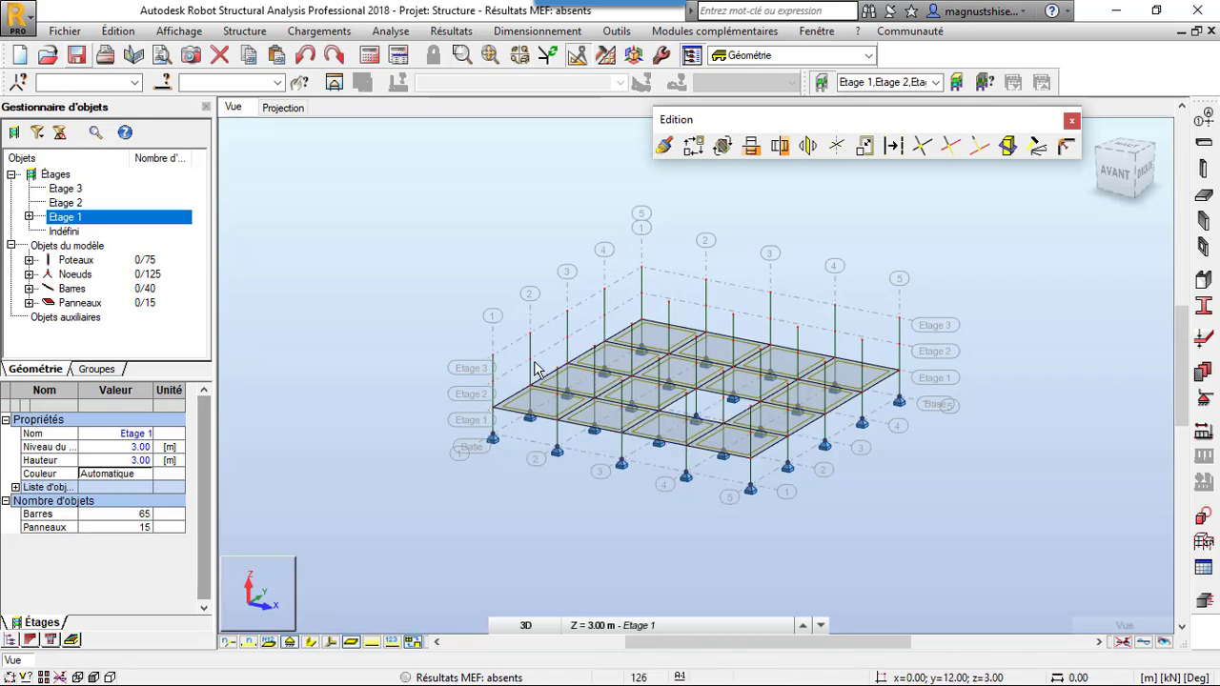
# Select the Etage 1 edge beam between X axes 1 and 2 and extend the selection to all bars of the same type.
pyautogui.scroll(3, 495, 365)
pyautogui.scroll(3, 458, 399)
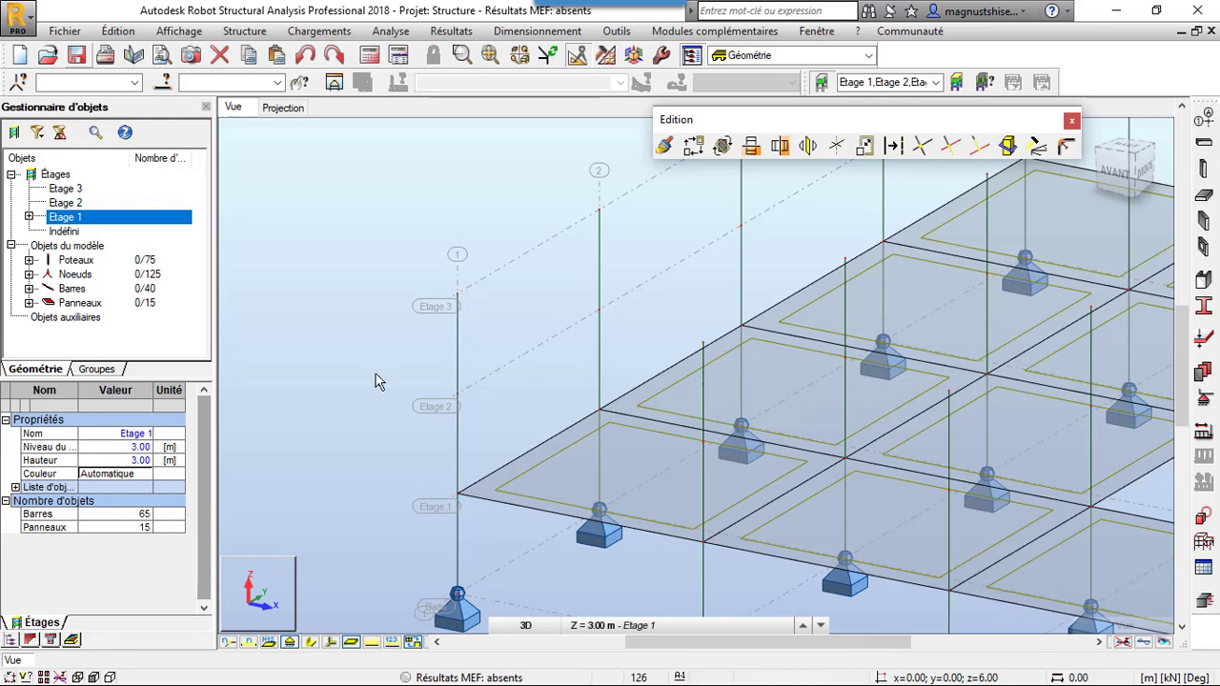
pyautogui.scroll(-5, 375, 382)
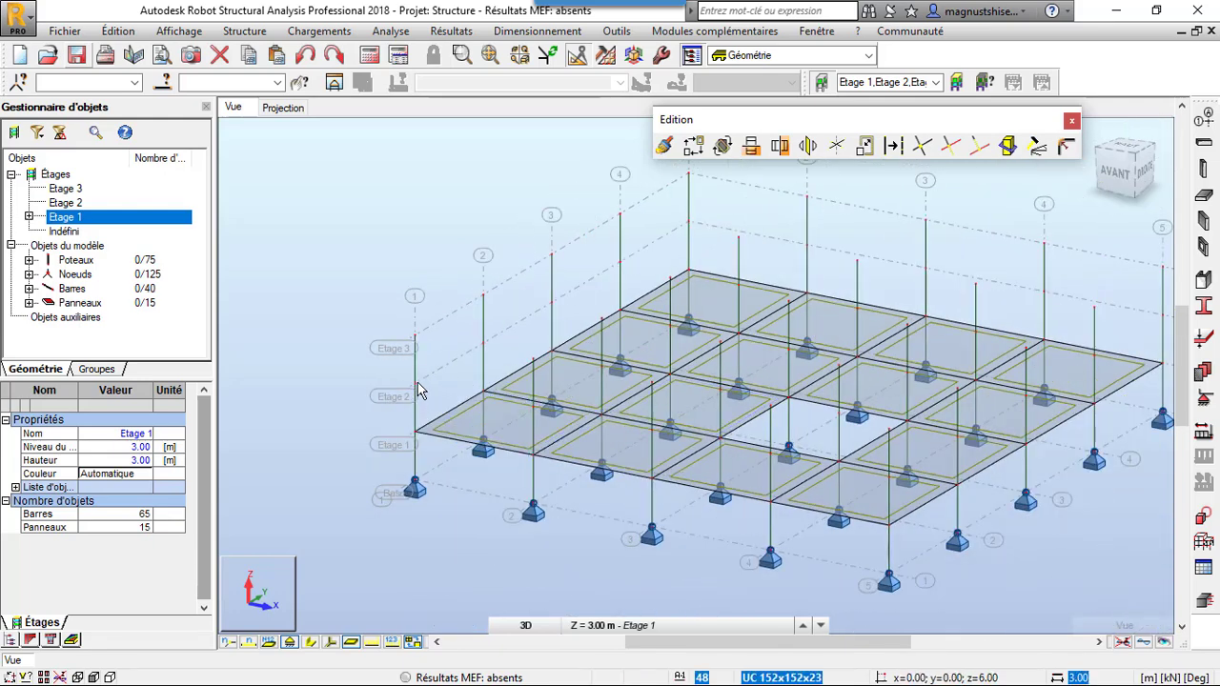
pyautogui.click(470, 450)
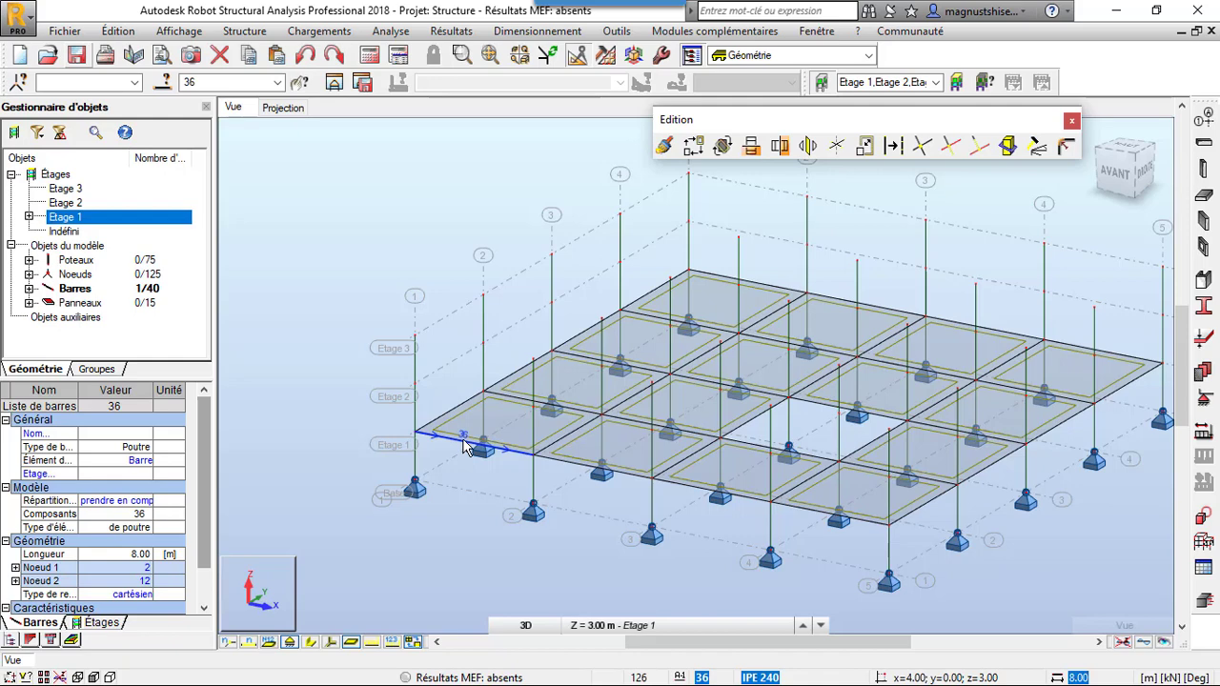
pyautogui.rightClick(467, 448)
pyautogui.moveTo(448, 383)
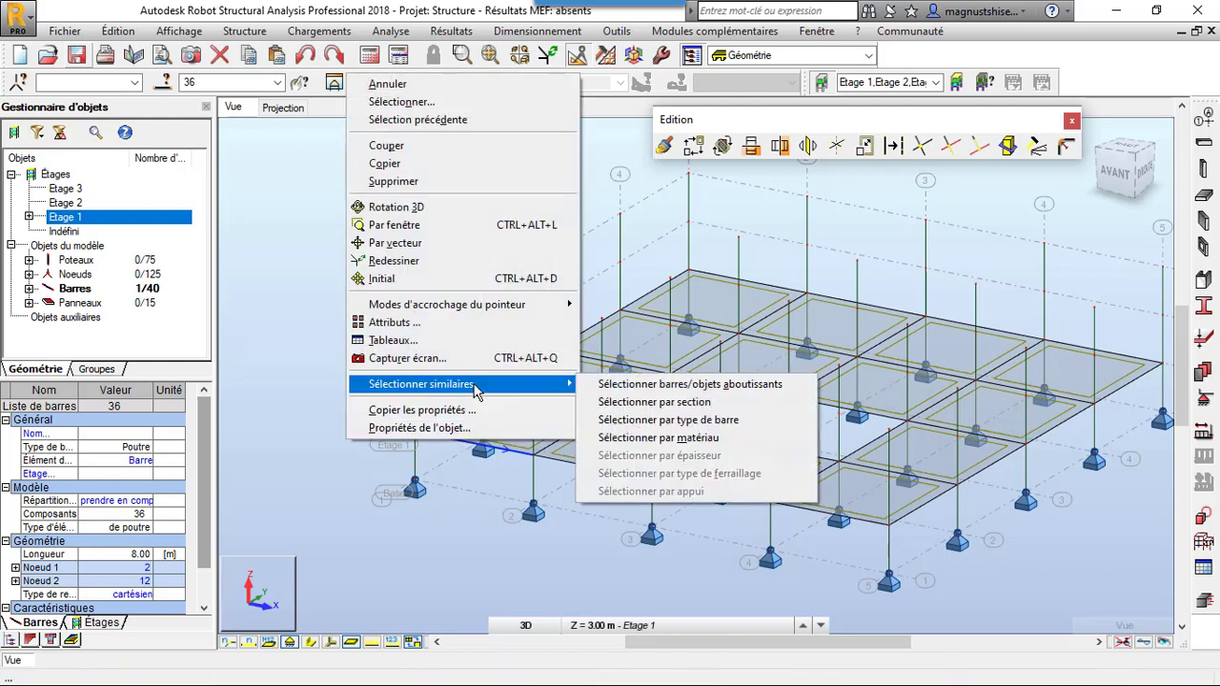
pyautogui.click(681, 423)
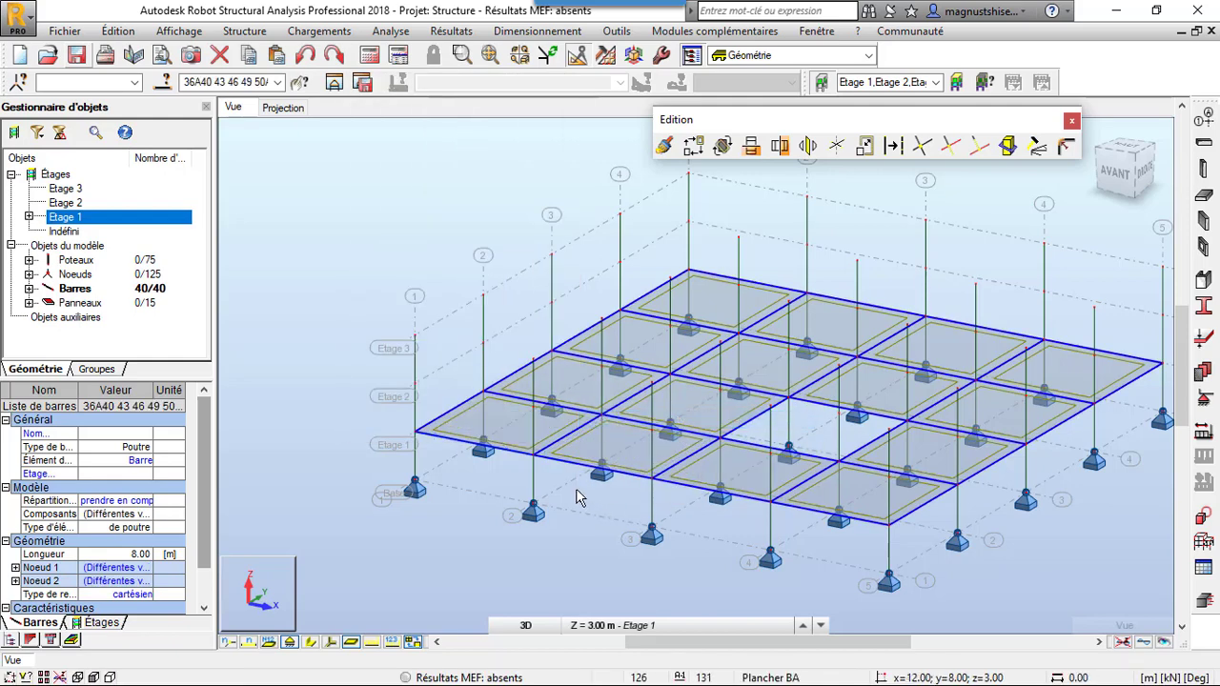
# Select the corner floor panel of Etage 1, extend the selection to all panels of the same thickness, and save the project.
pyautogui.keyDown('ctrl'); pyautogui.click(513, 444); pyautogui.keyUp('ctrl')
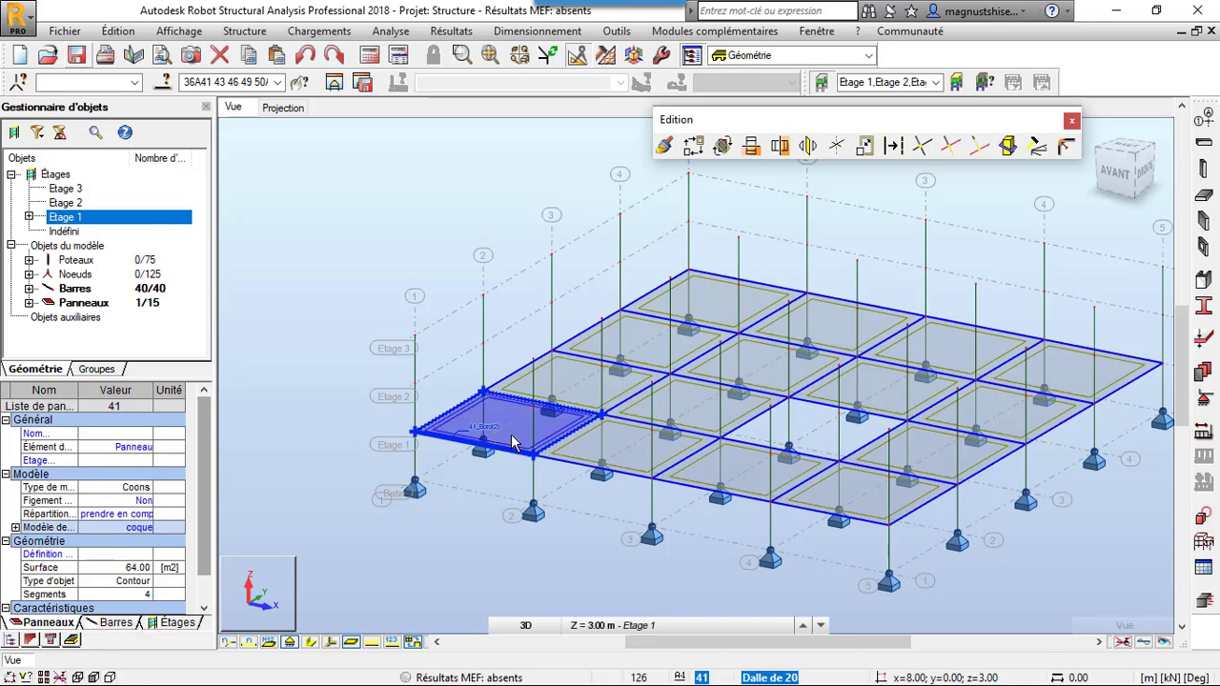
pyautogui.rightClick(513, 444)
pyautogui.moveTo(524, 379)
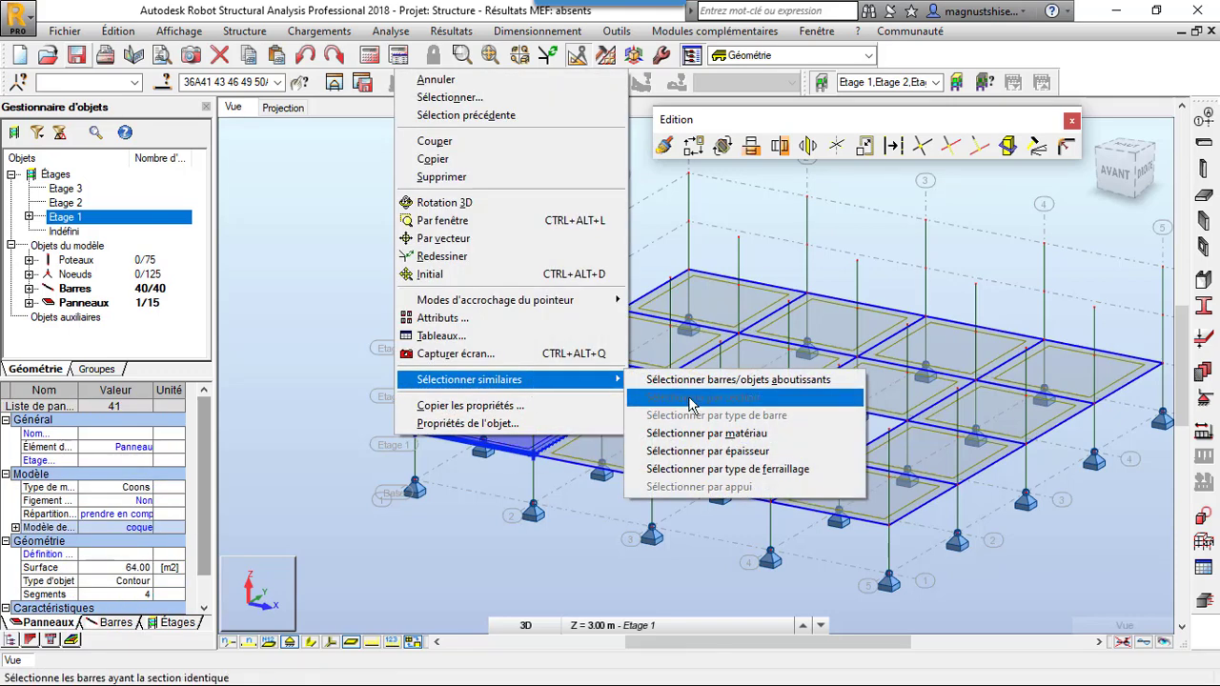
pyautogui.click(698, 452)
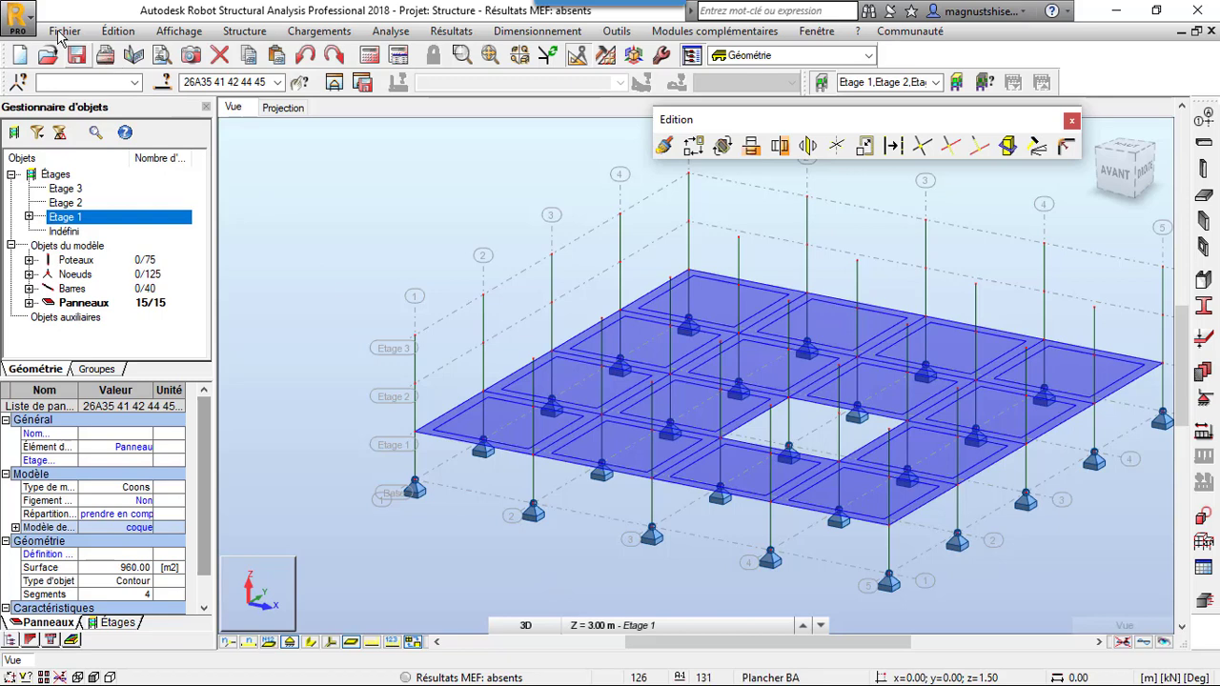
pyautogui.click(74, 54)
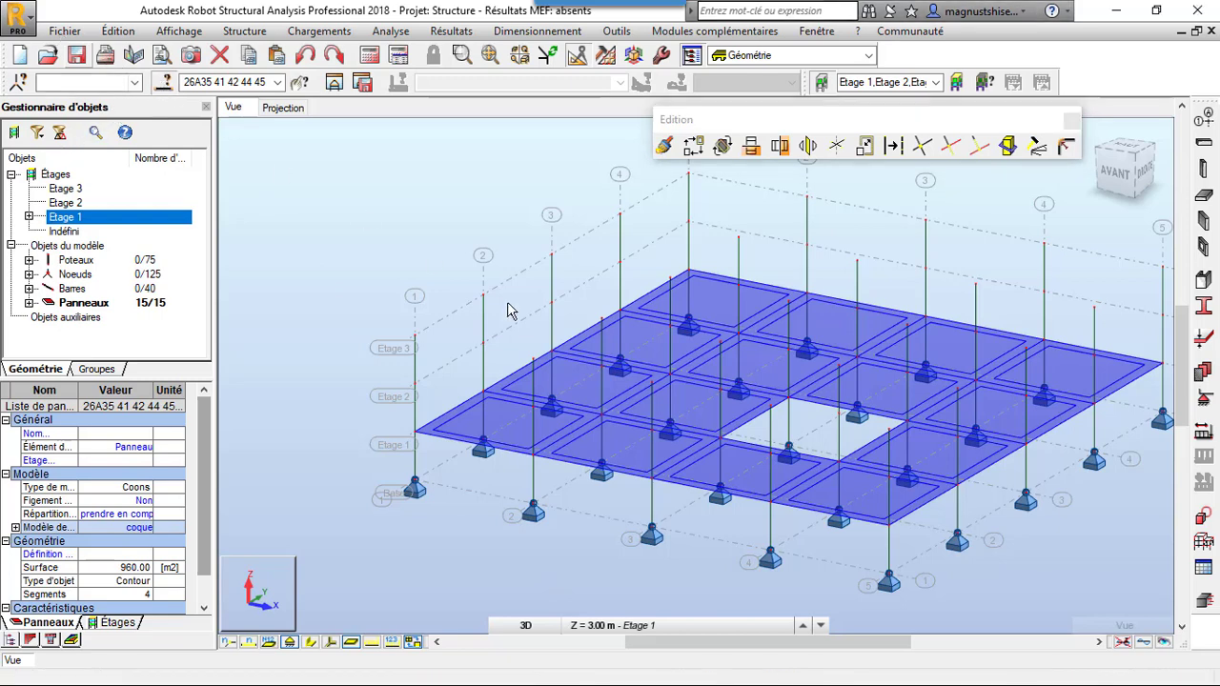
# Add all bars with the IPE 240 section to the current selection of floor panels.
pyautogui.click(162, 82)
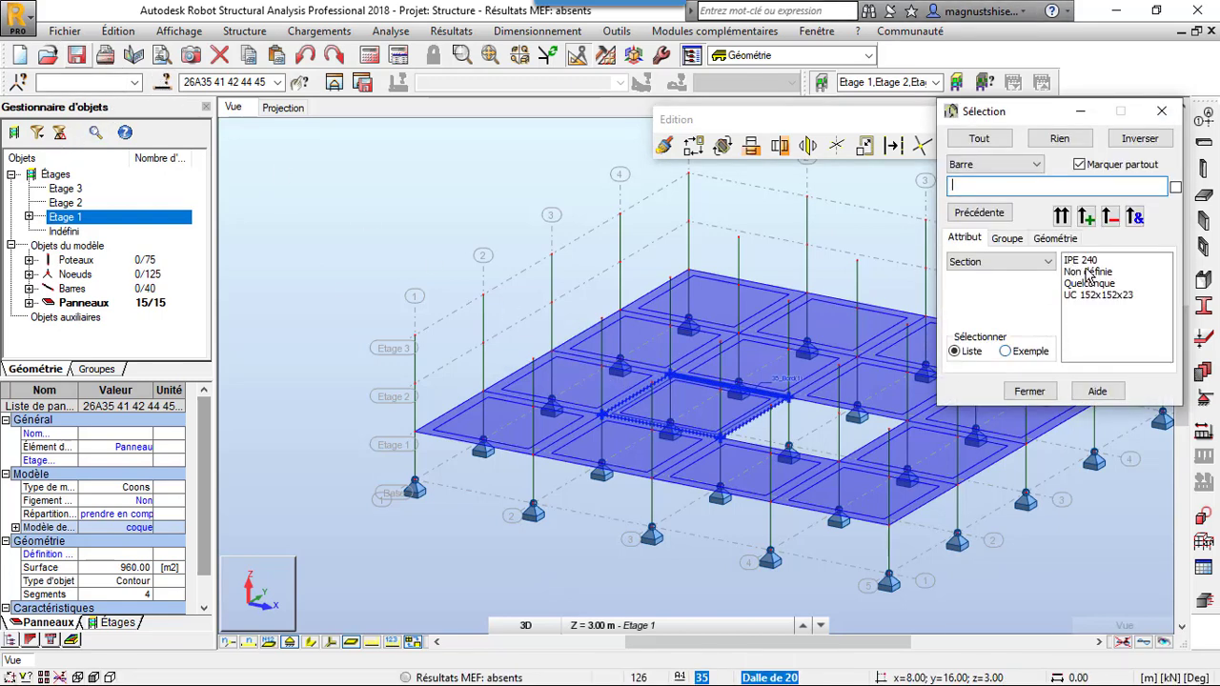
pyautogui.click(1086, 260)
pyautogui.click(1086, 216)
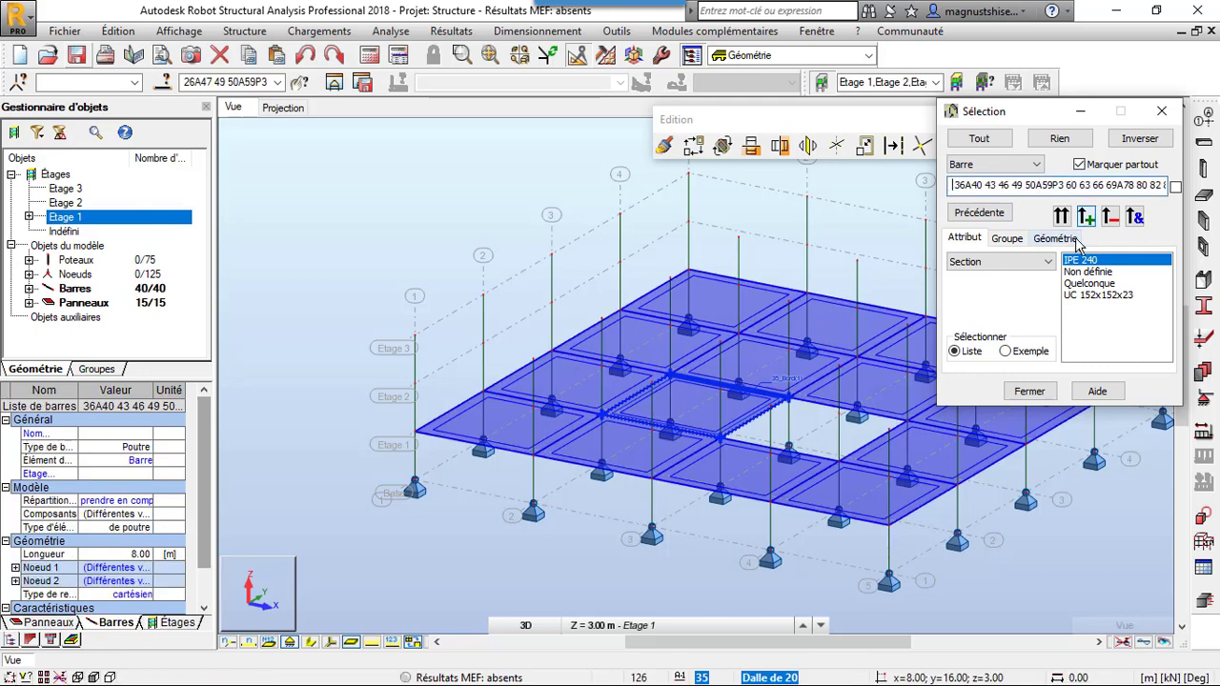
pyautogui.click(1162, 111)
# Copy the selected beams and panels of Etage 1 to the two storeys above.
pyautogui.rightClick(75, 217)
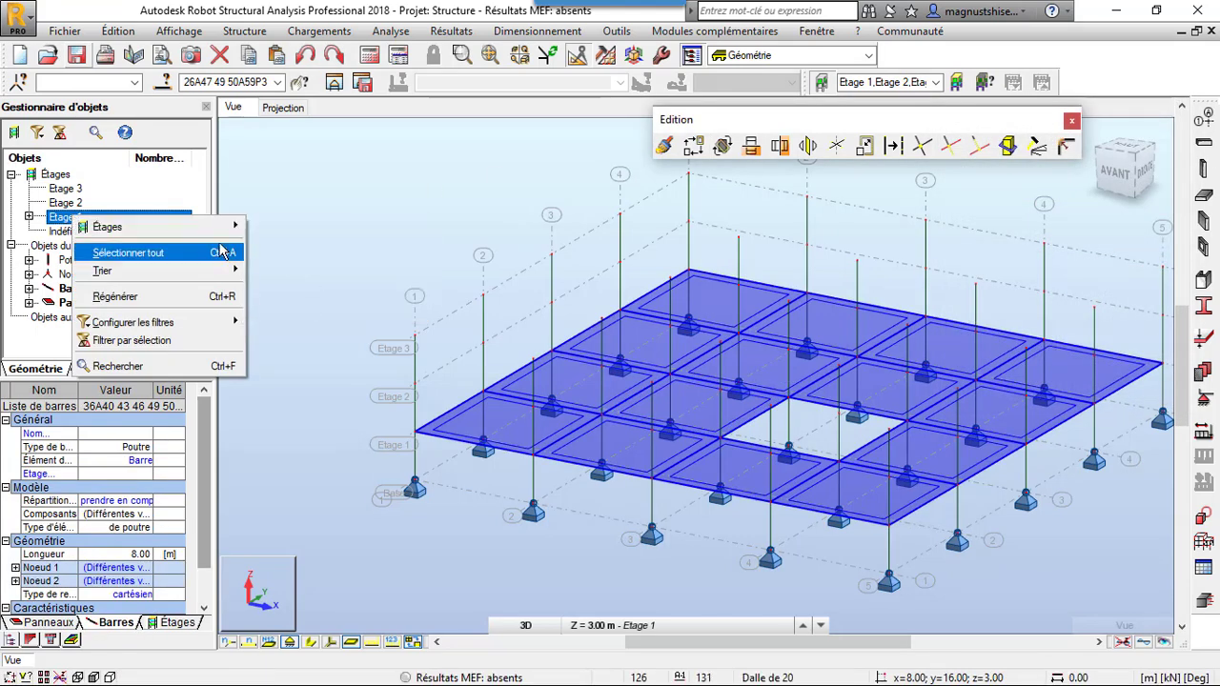
pyautogui.moveTo(229, 235)
pyautogui.click(322, 298)
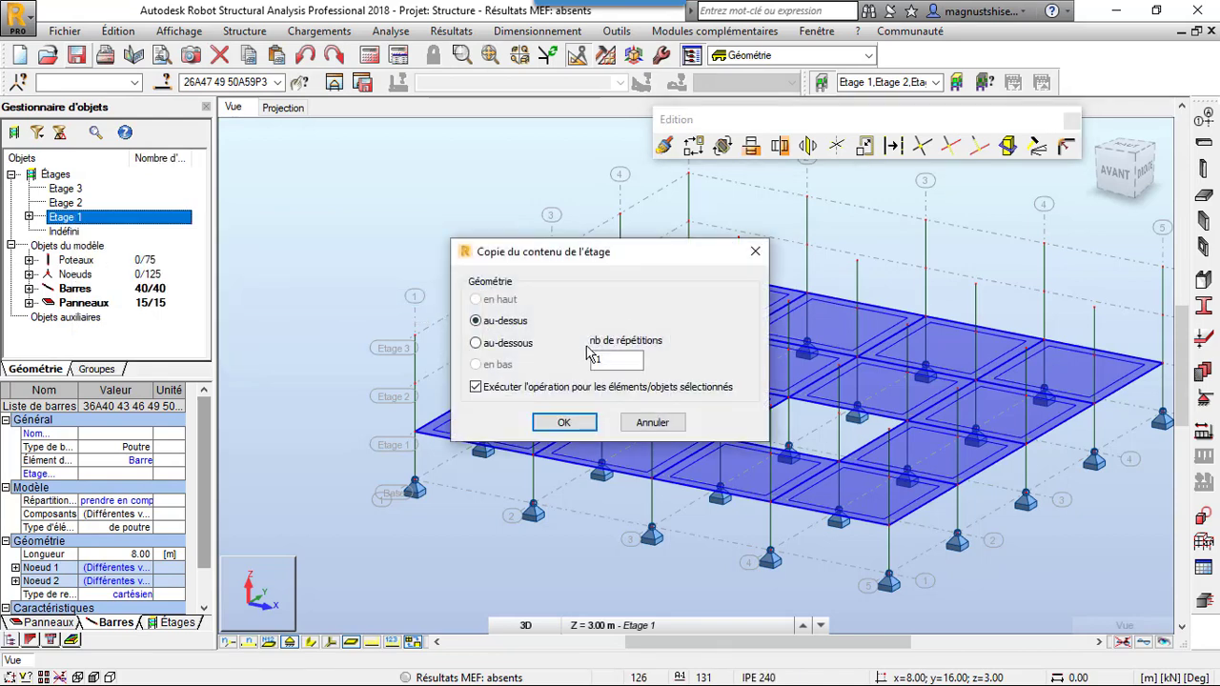
pyautogui.moveTo(611, 361); pyautogui.dragTo(541, 364)
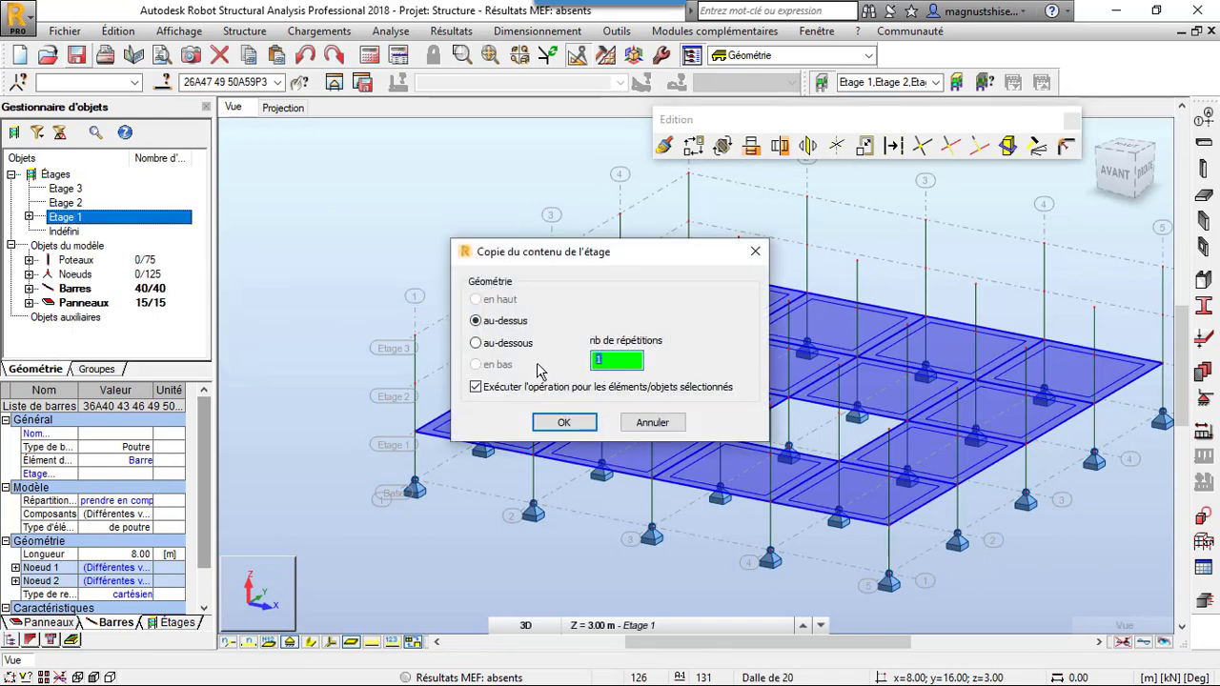
pyautogui.click(591, 420)
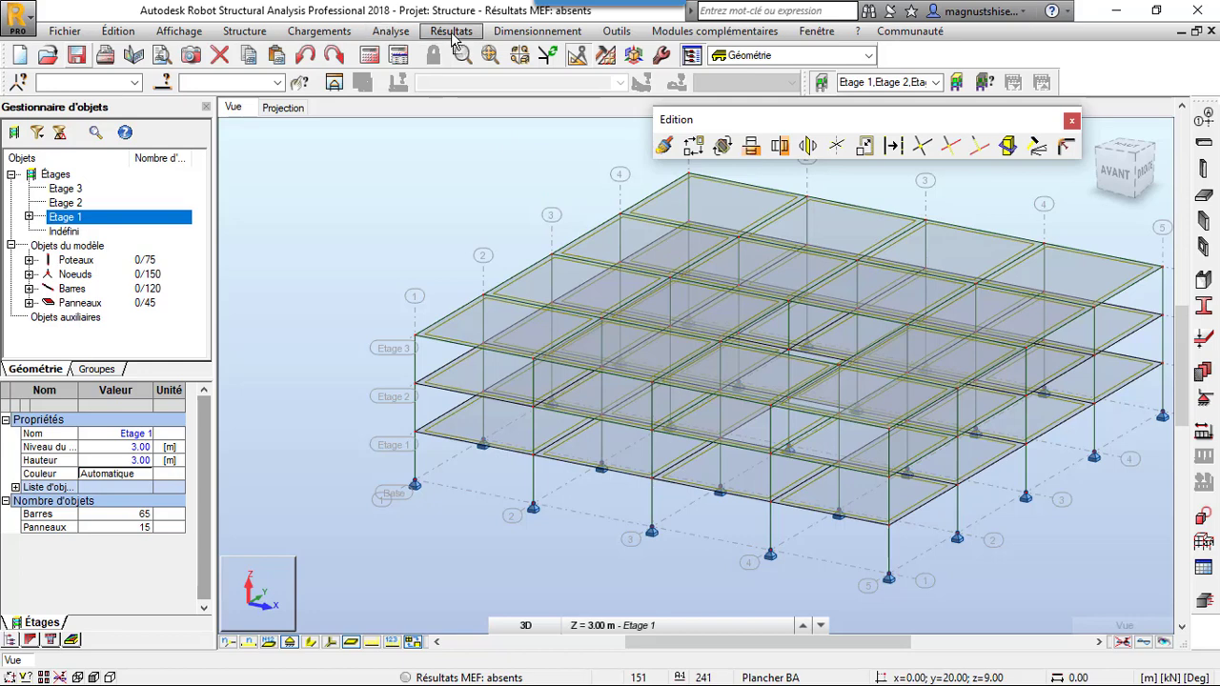
# Run the structure verification on the completed building and close its report.
pyautogui.click(391, 31)
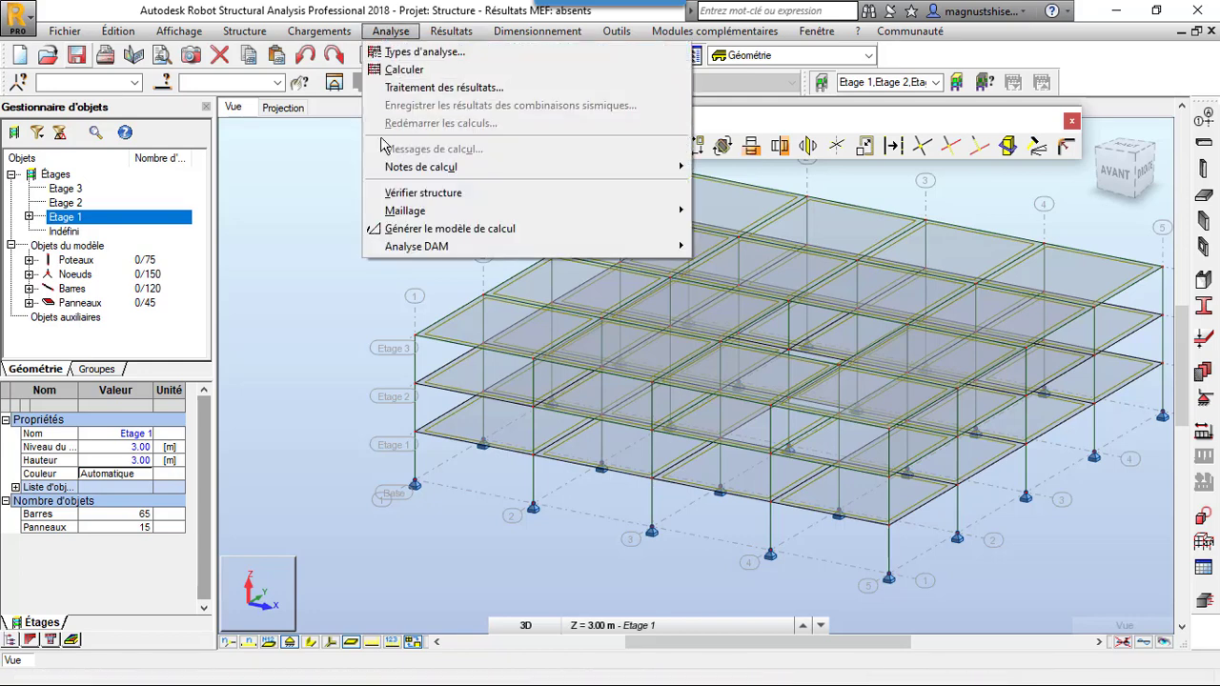
pyautogui.click(93, 137)
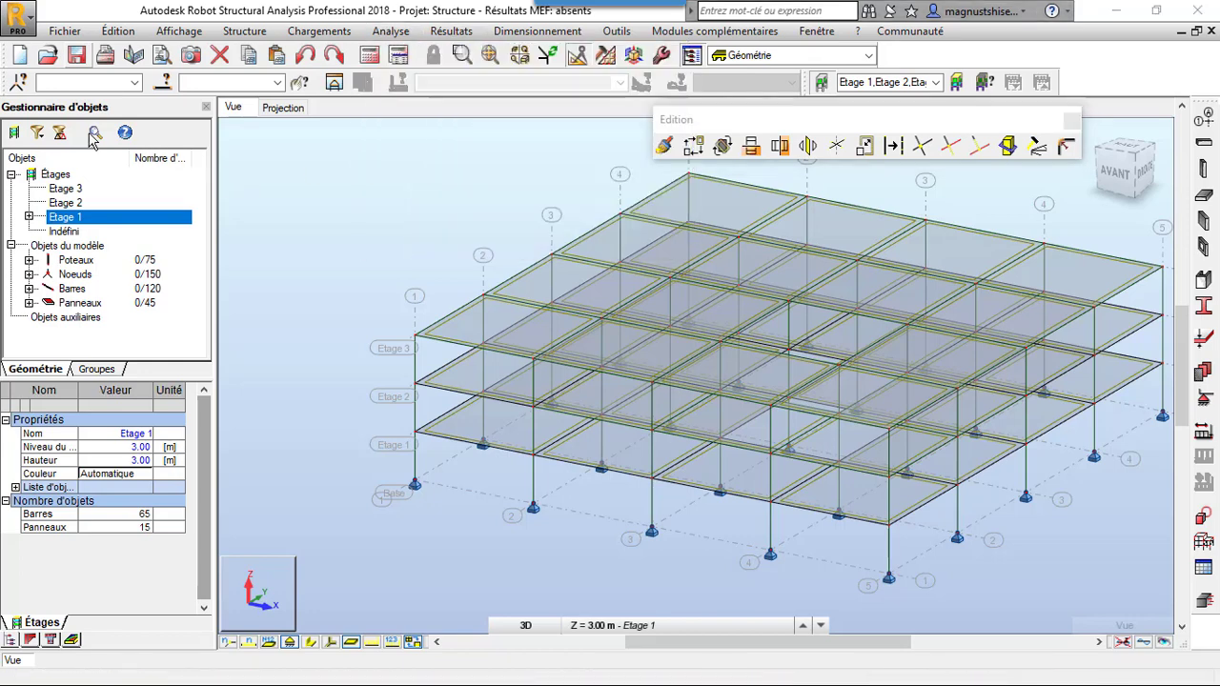
pyautogui.click(391, 31)
pyautogui.click(454, 193)
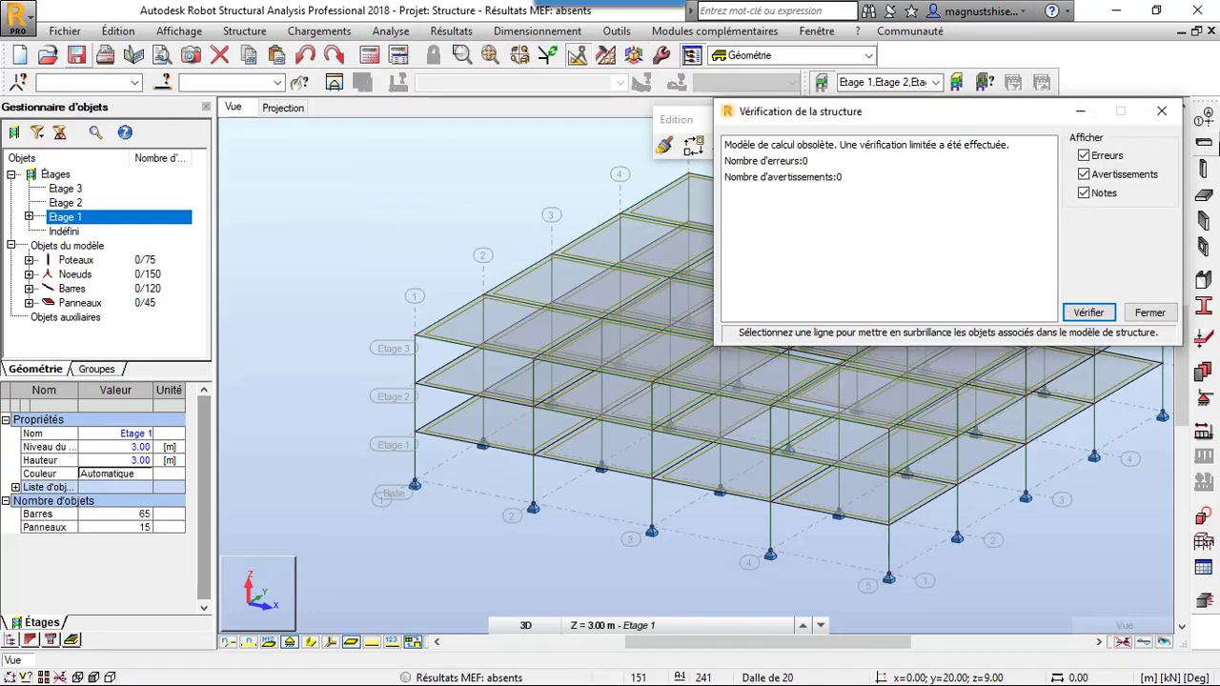
pyautogui.click(1162, 111)
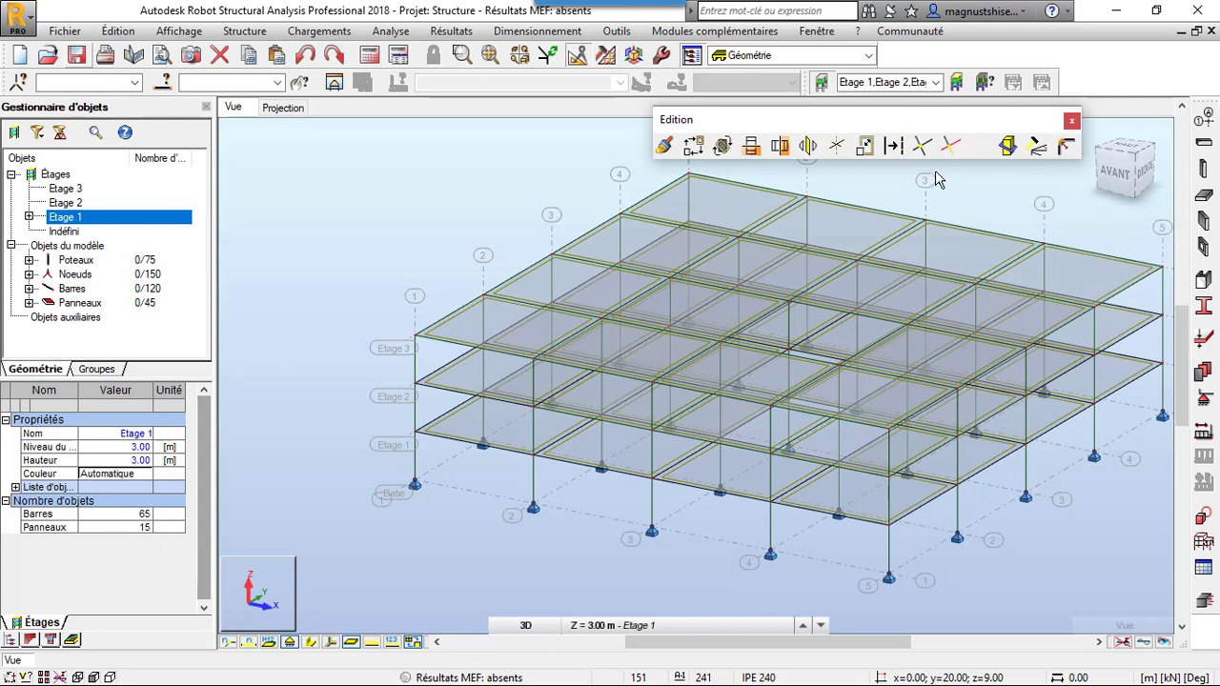
# Add load case 1 of permanent, structural nature, named POIDS PROPRE.
pyautogui.click(1204, 429)
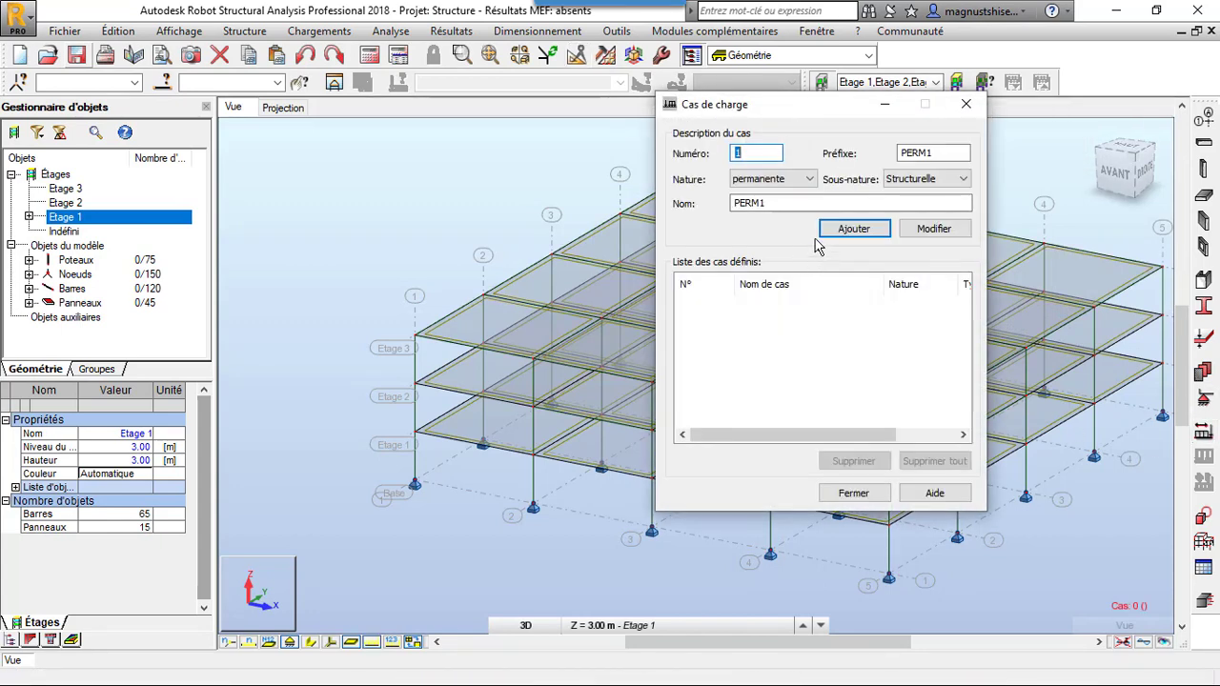
pyautogui.doubleClick(798, 208)
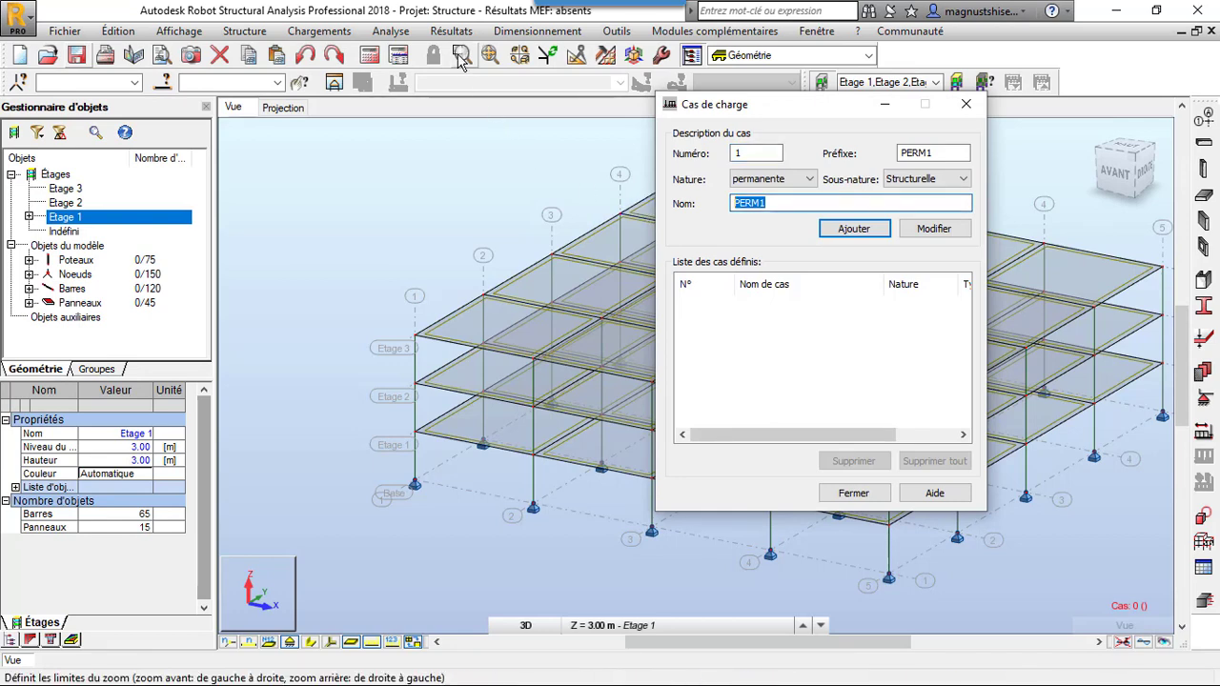
pyautogui.write('POIDS PROPRE')
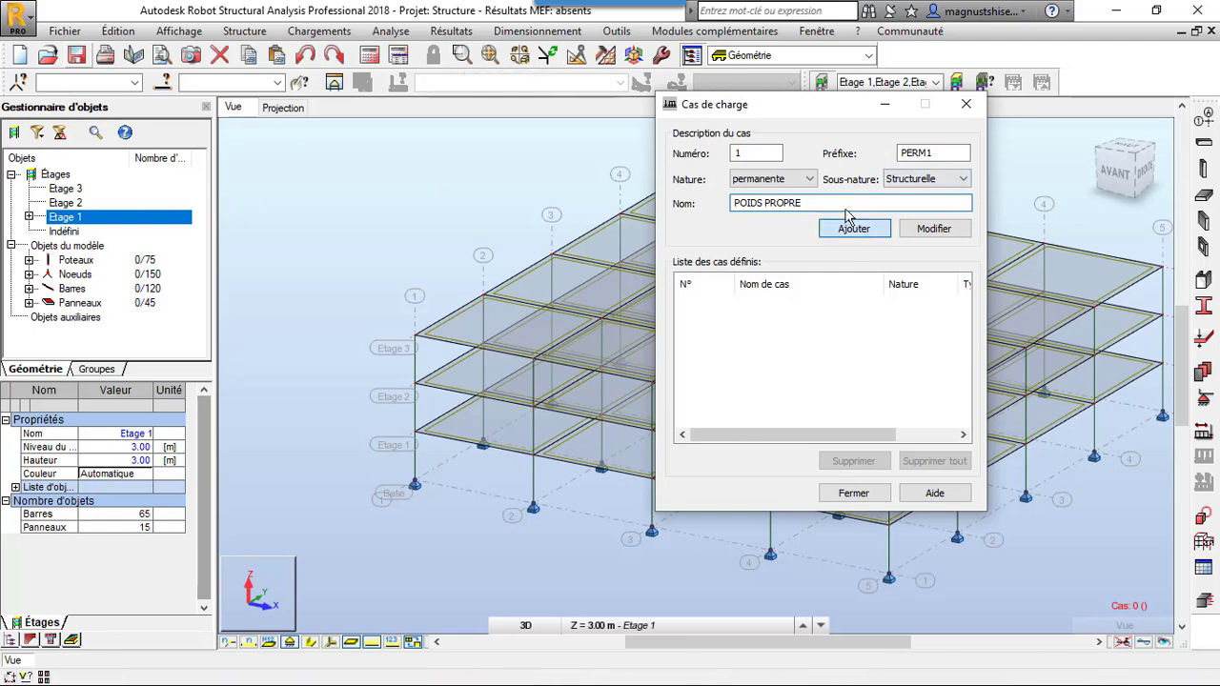
pyautogui.press('Return')
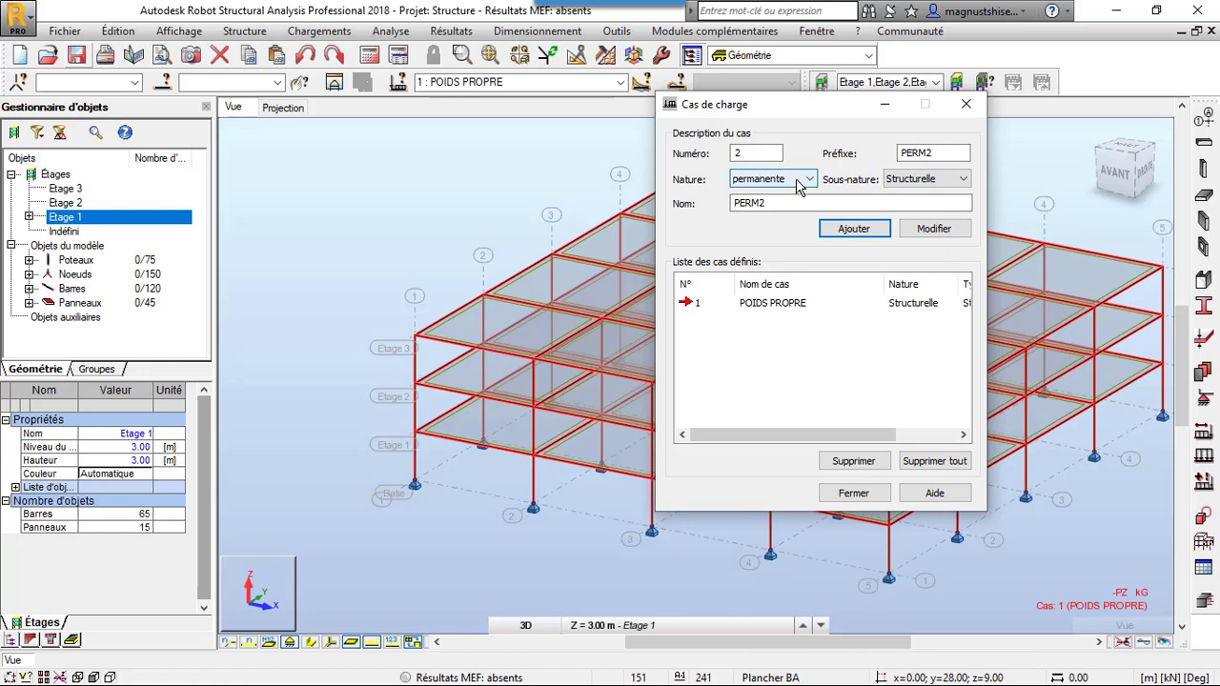
# Add load case 2 with nature d'exploitation, named EXP, and finish defining load cases.
pyautogui.click(797, 180)
pyautogui.click(785, 206)
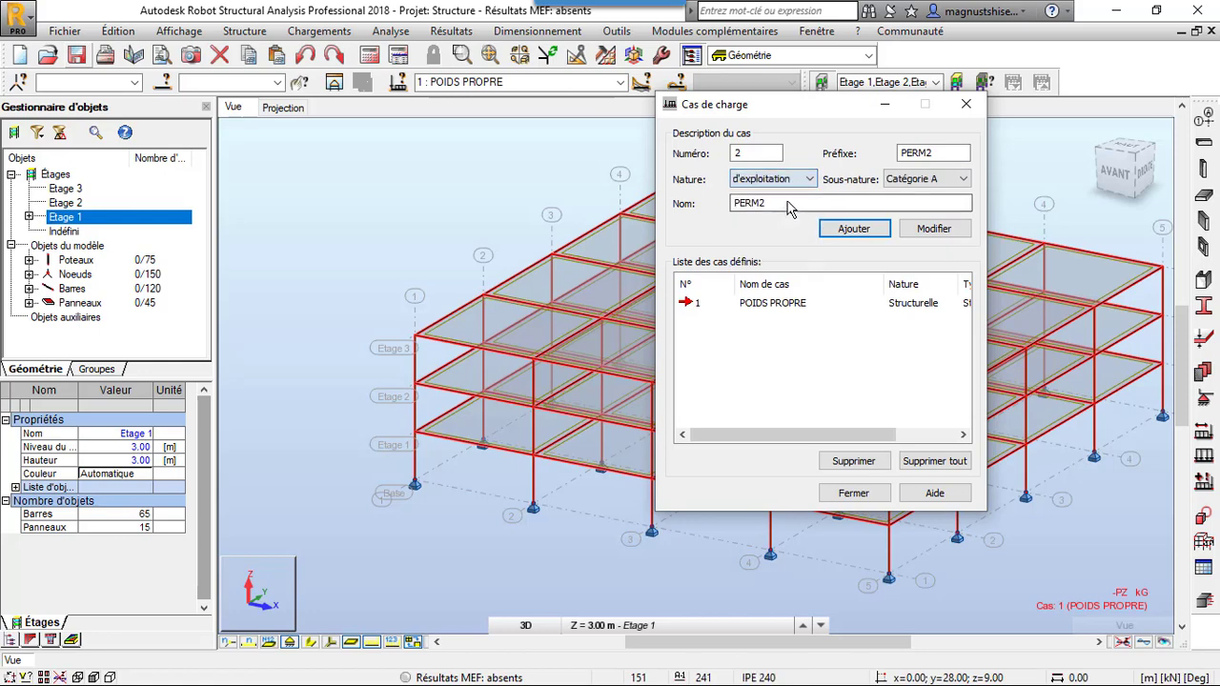
pyautogui.moveTo(789, 205); pyautogui.dragTo(716, 206)
pyautogui.write('EX')
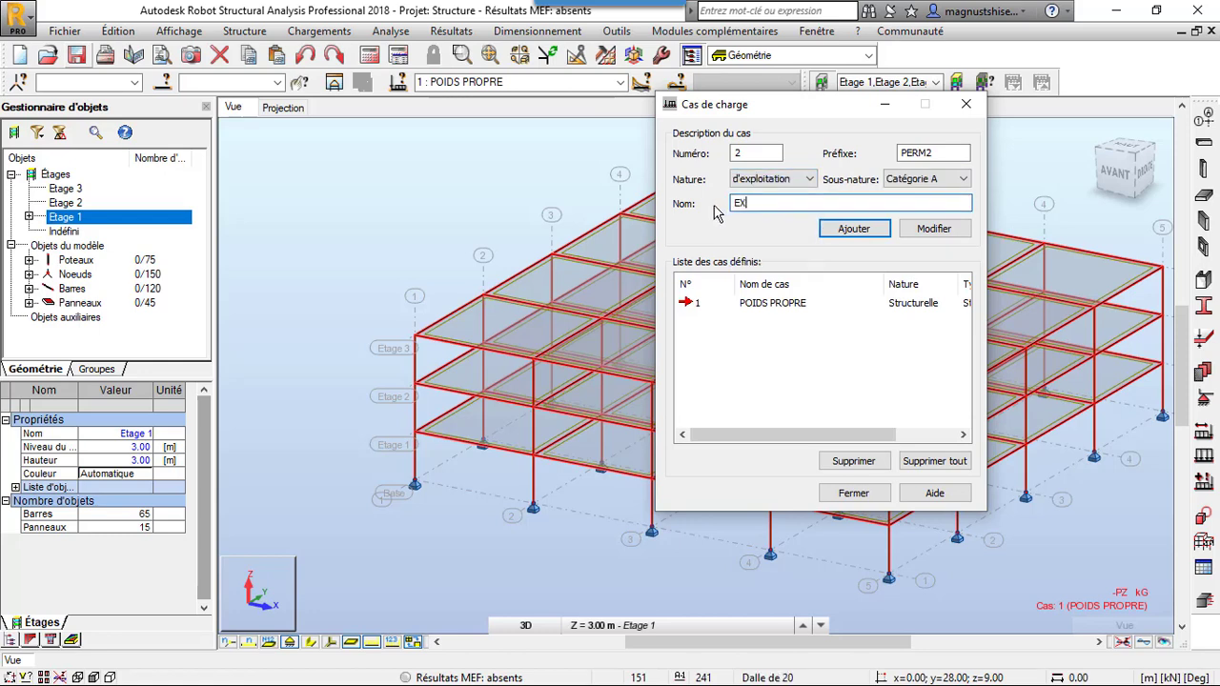
pyautogui.write('P')
pyautogui.click(861, 234)
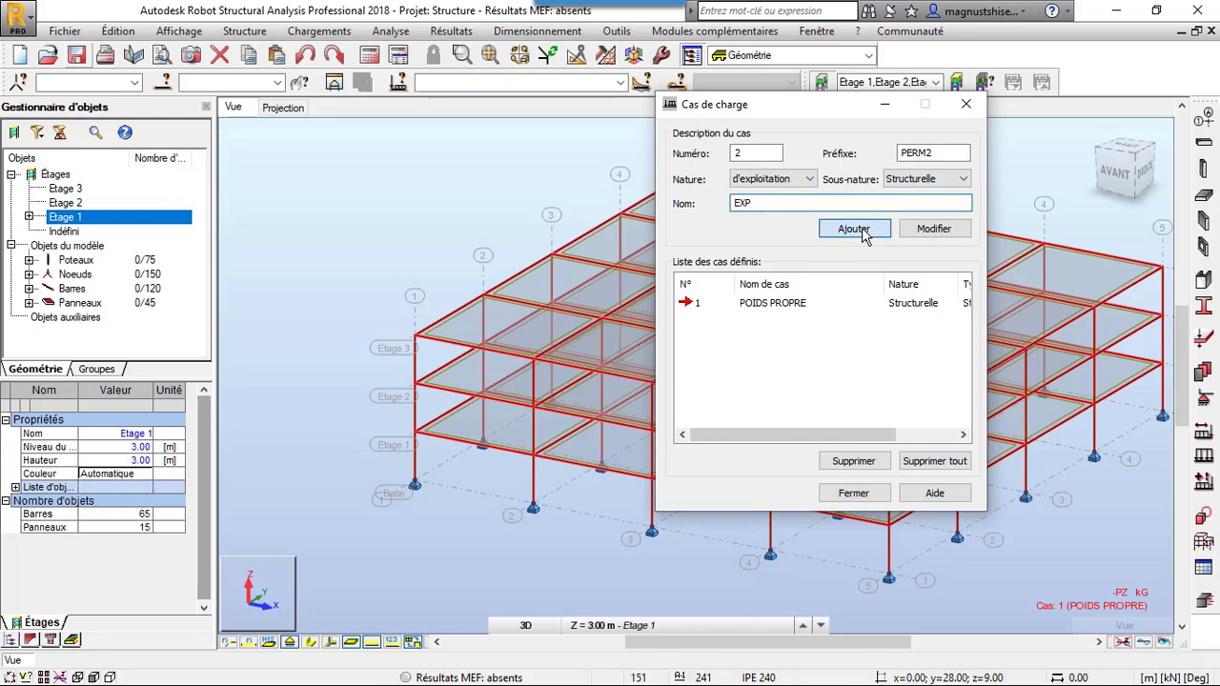
pyautogui.click(966, 106)
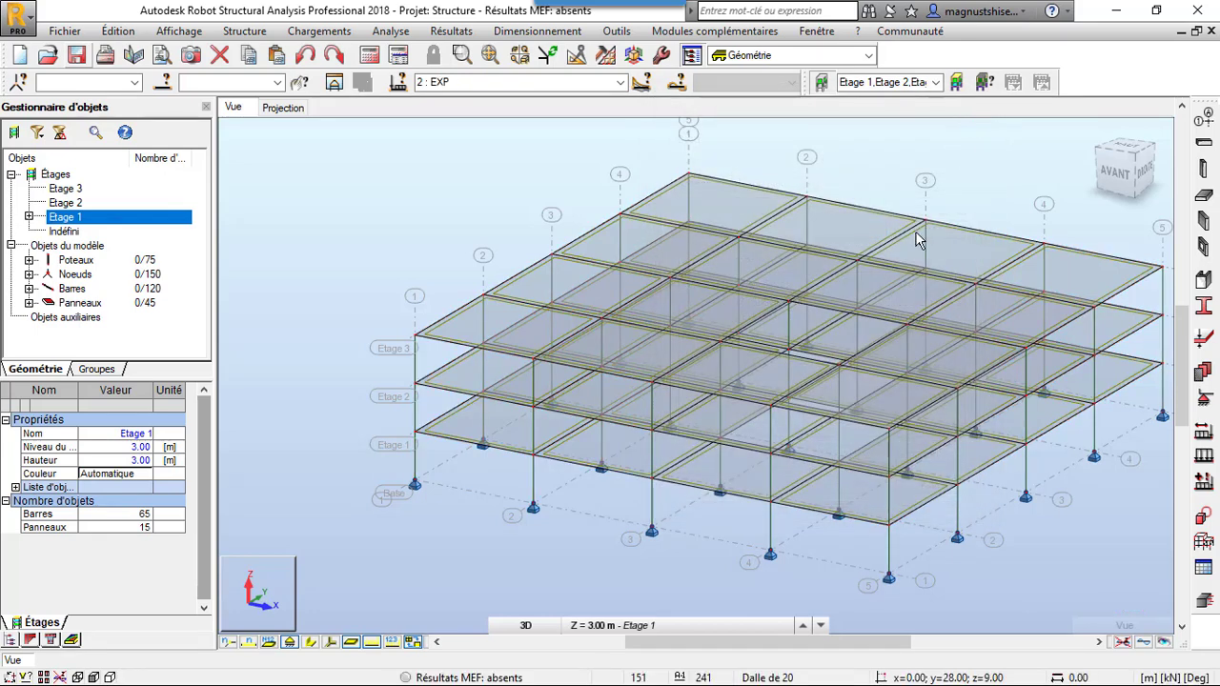
# Define a uniform surface load of -2.50 kPa in global Z for load case 2, EXP.
pyautogui.click(1204, 481)
pyautogui.click(1065, 181)
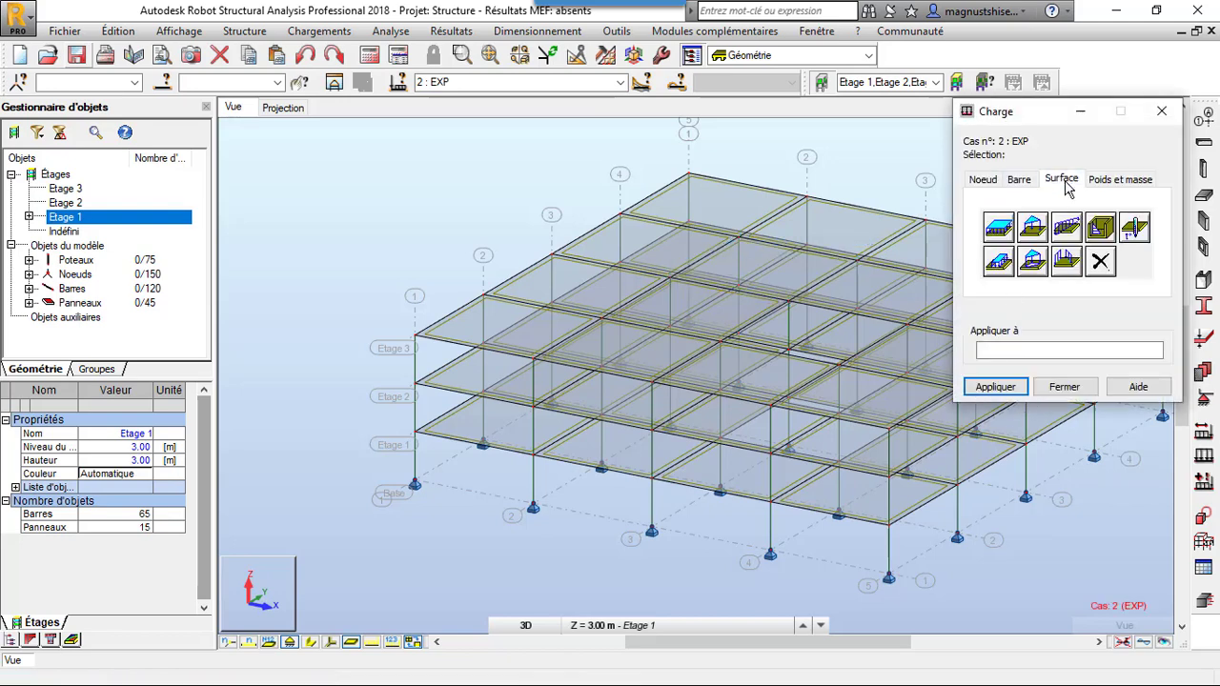
pyautogui.click(1001, 229)
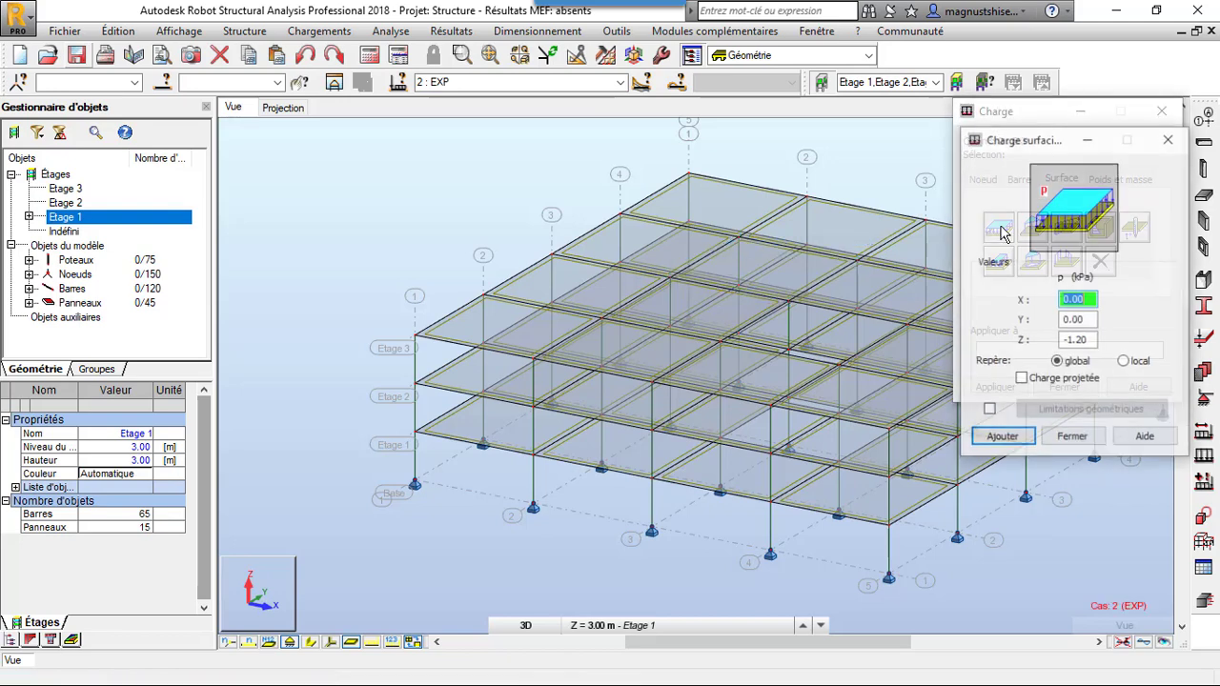
pyautogui.click(1073, 345)
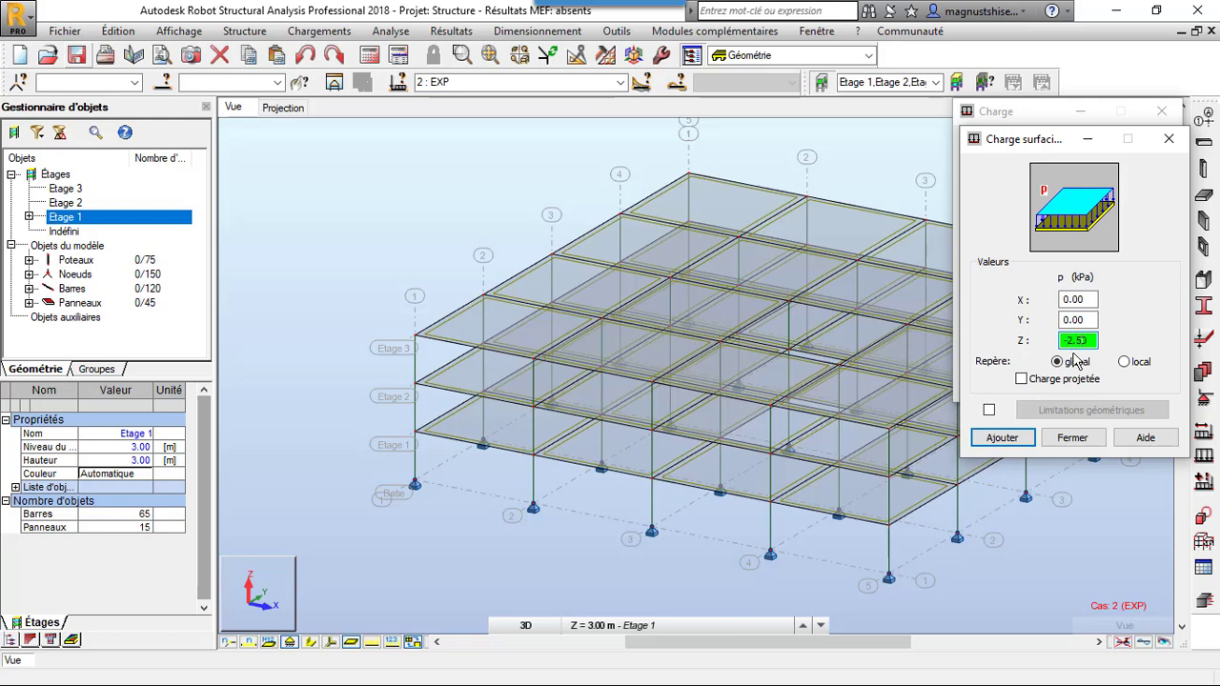
pyautogui.click(1002, 438)
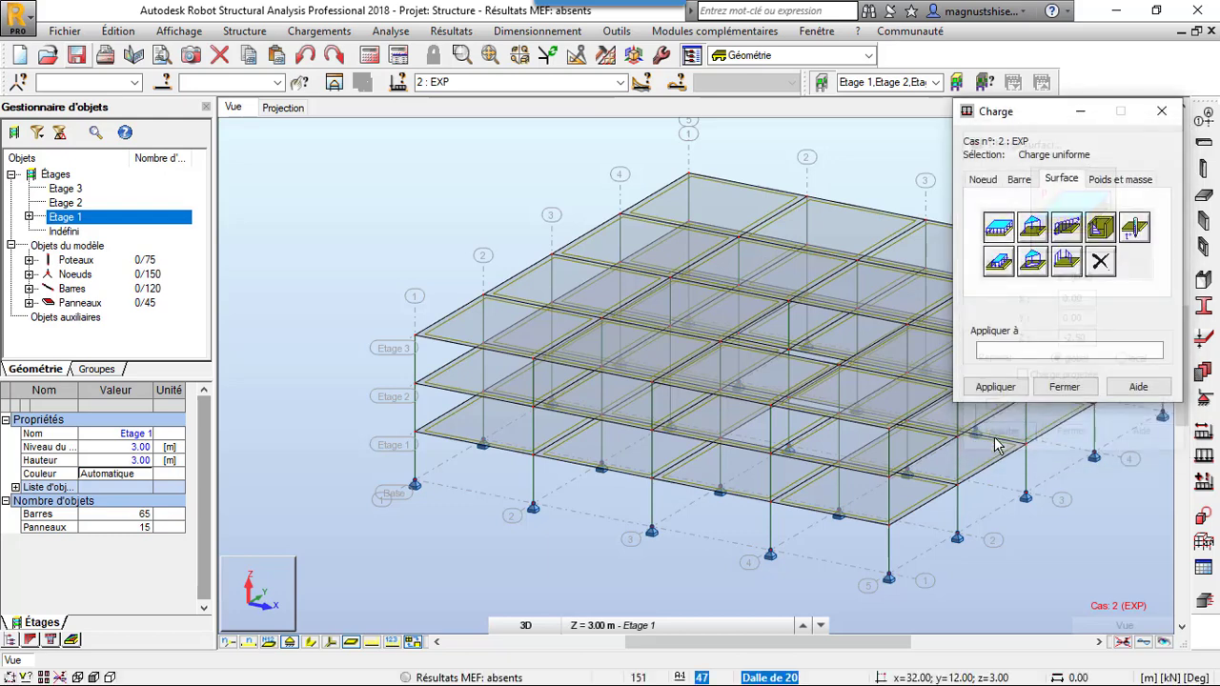
# Apply the EXP surface load to all floor panels, selected as those sharing a roof-level panel's thickness.
pyautogui.click(1009, 350)
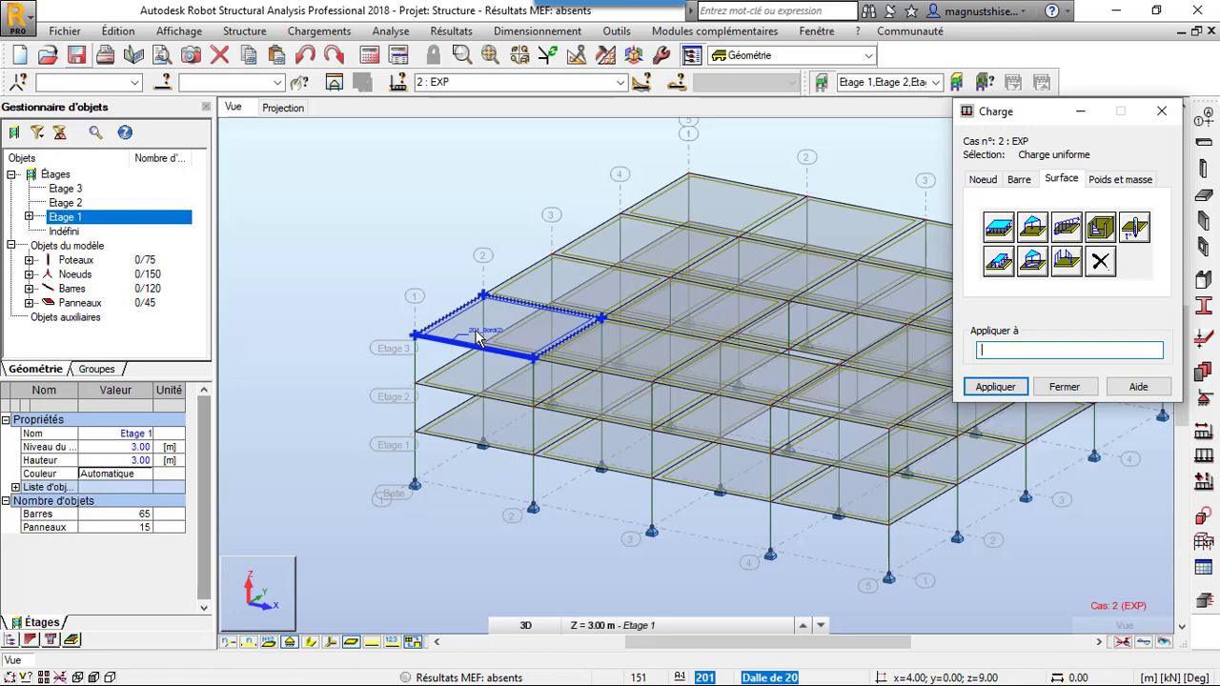
pyautogui.rightClick(592, 322)
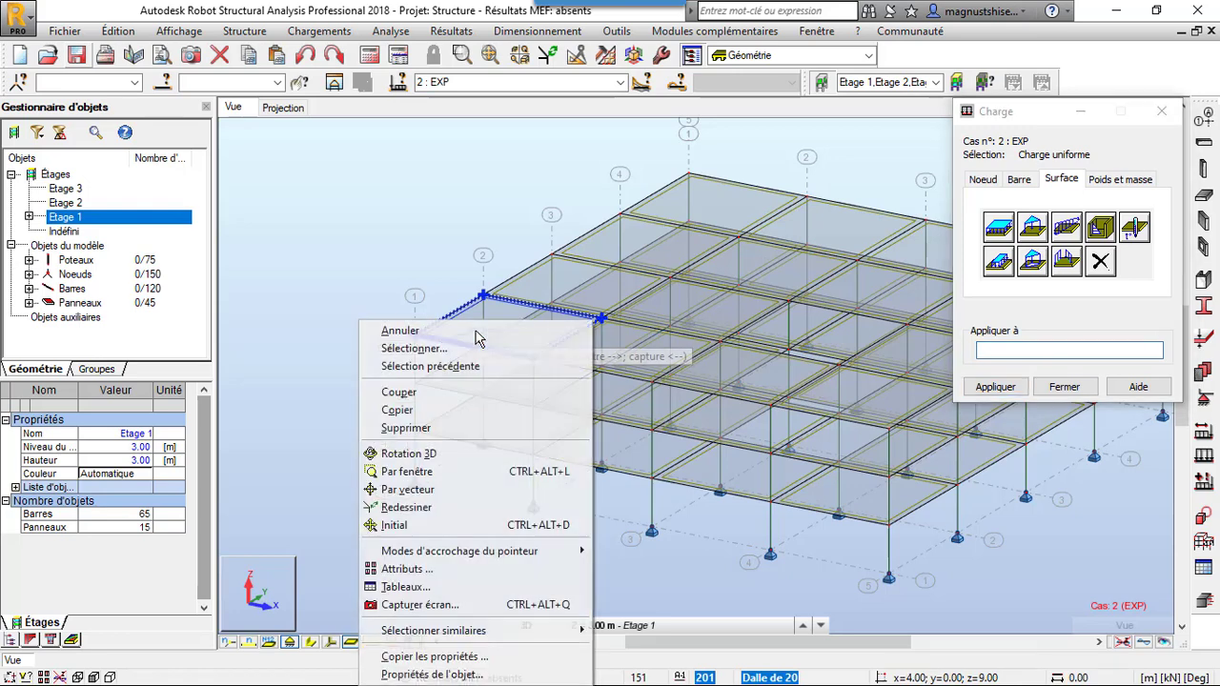
pyautogui.moveTo(429, 631)
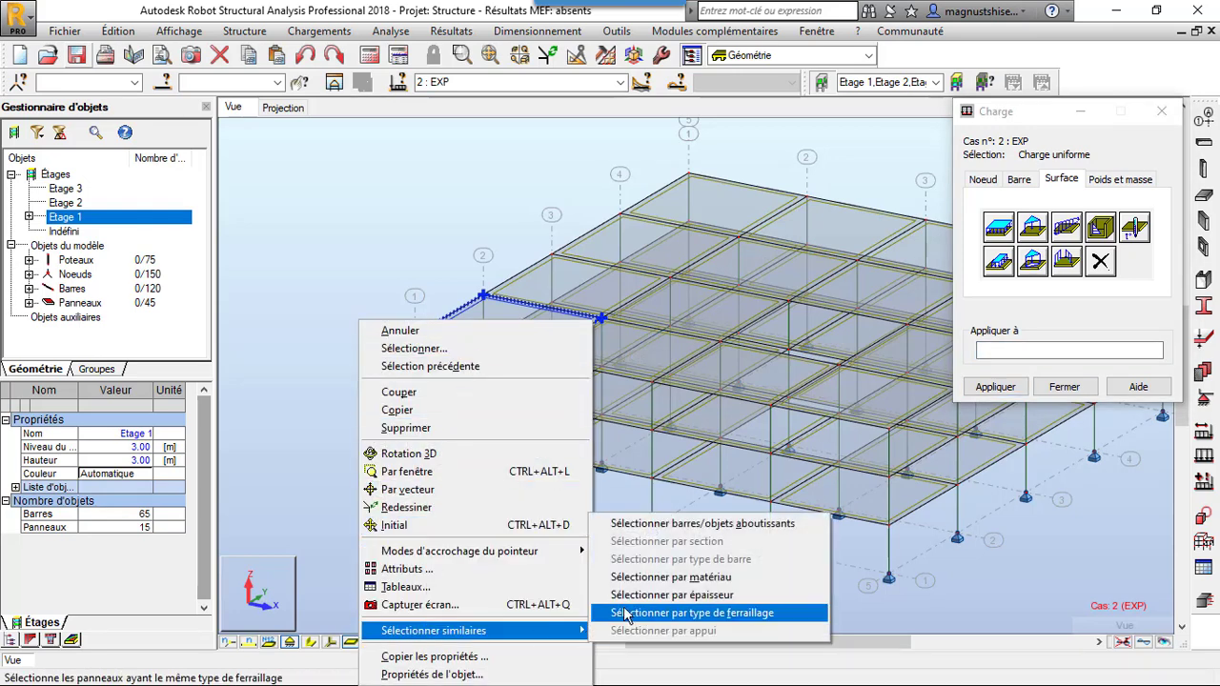
pyautogui.click(667, 595)
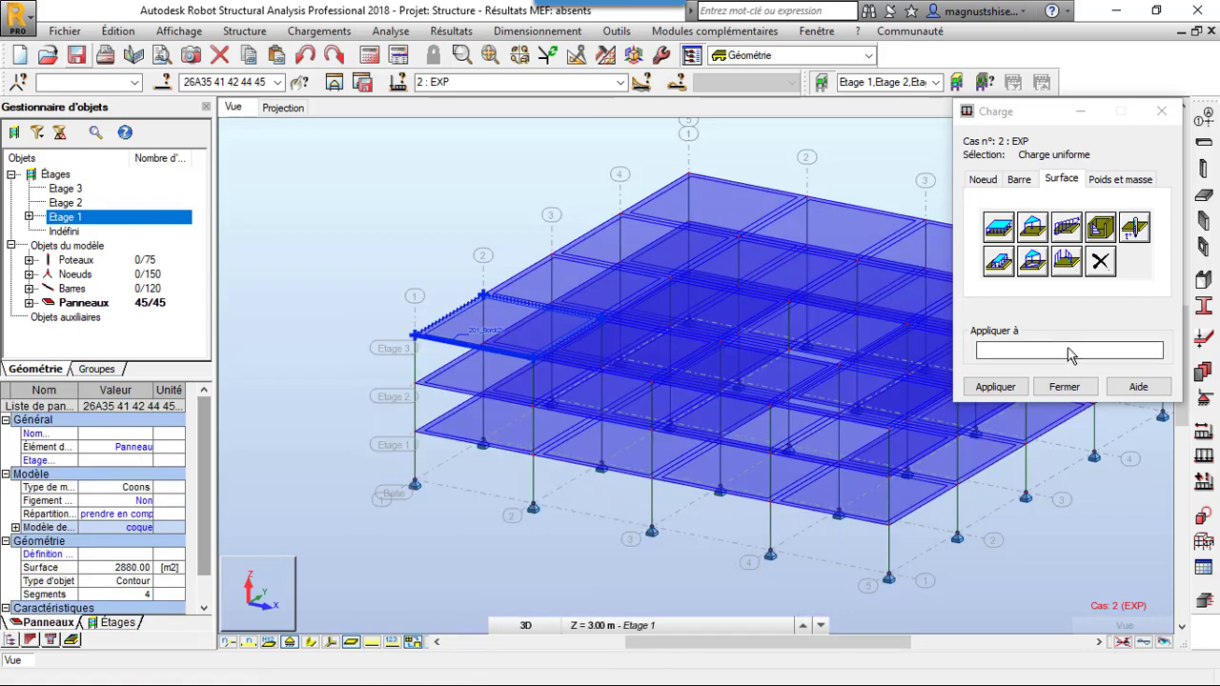
pyautogui.click(991, 389)
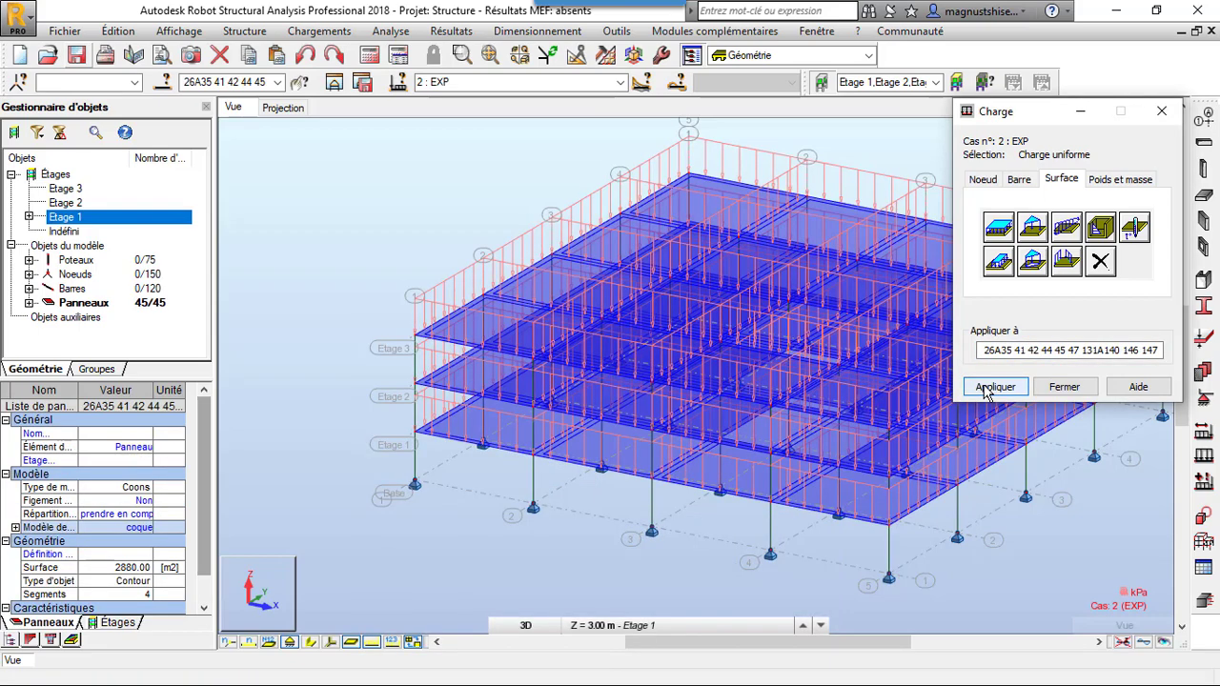
# Apply a uniform surface load of -1.20 kPa in global Z to the selected floor panels for load case 1, POIDS PROPRE.
pyautogui.click(581, 82)
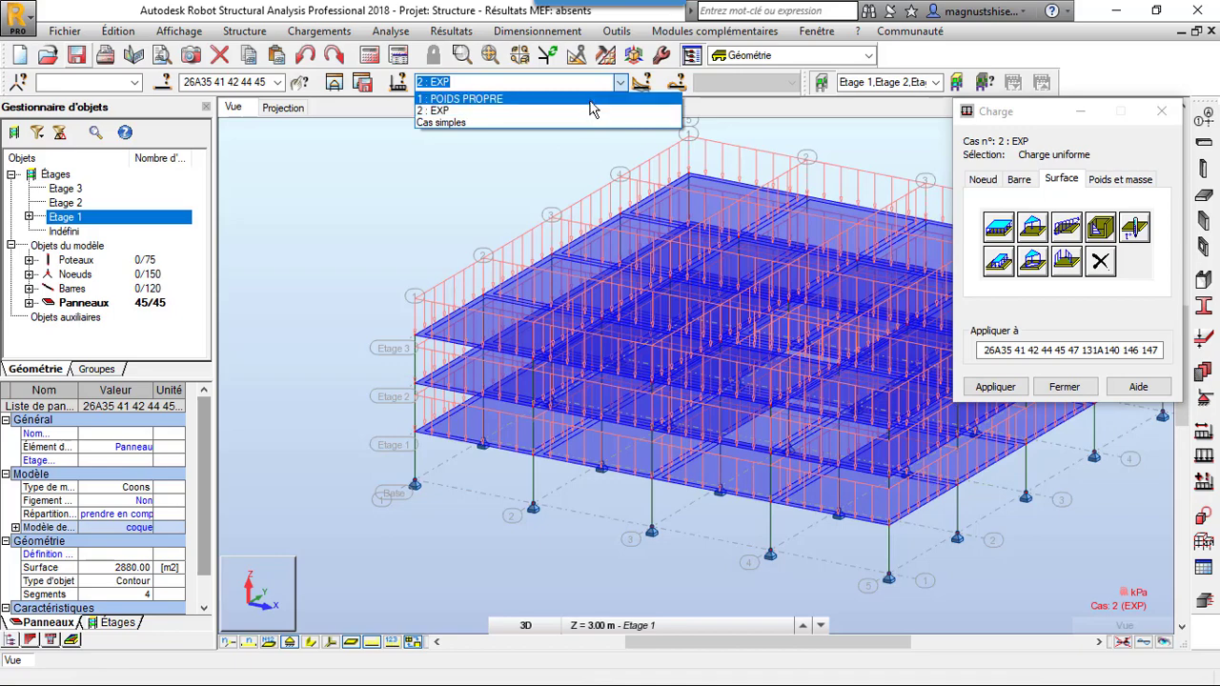
pyautogui.click(591, 99)
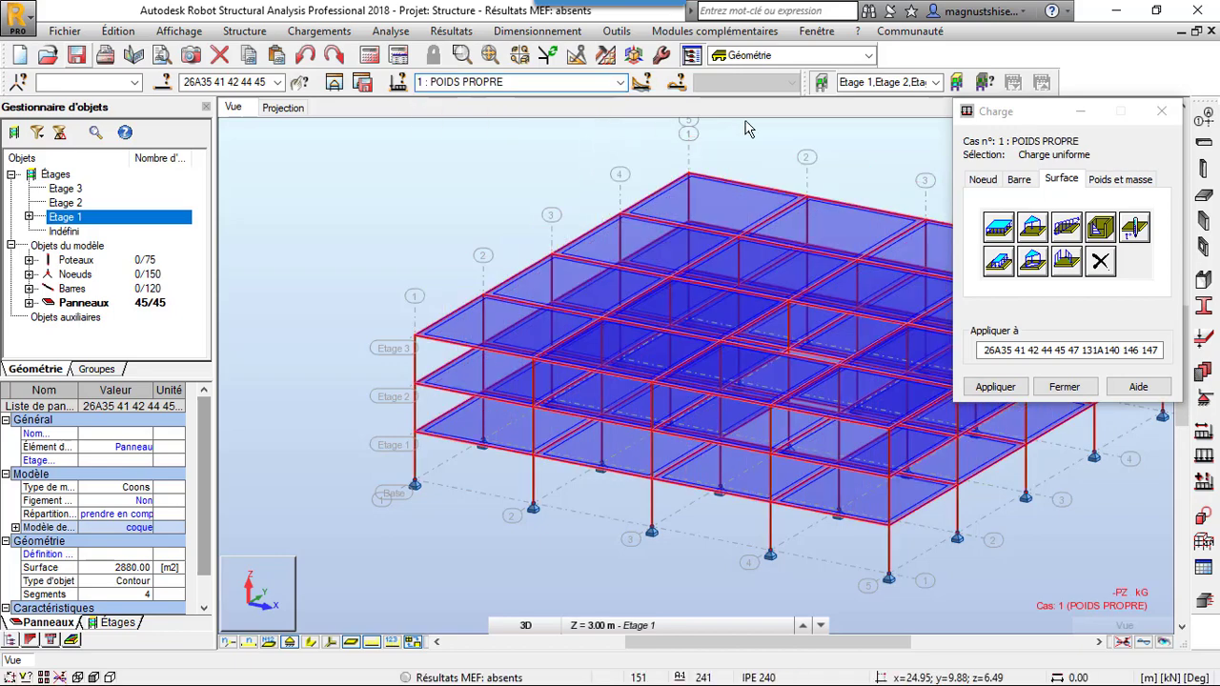
pyautogui.click(1120, 179)
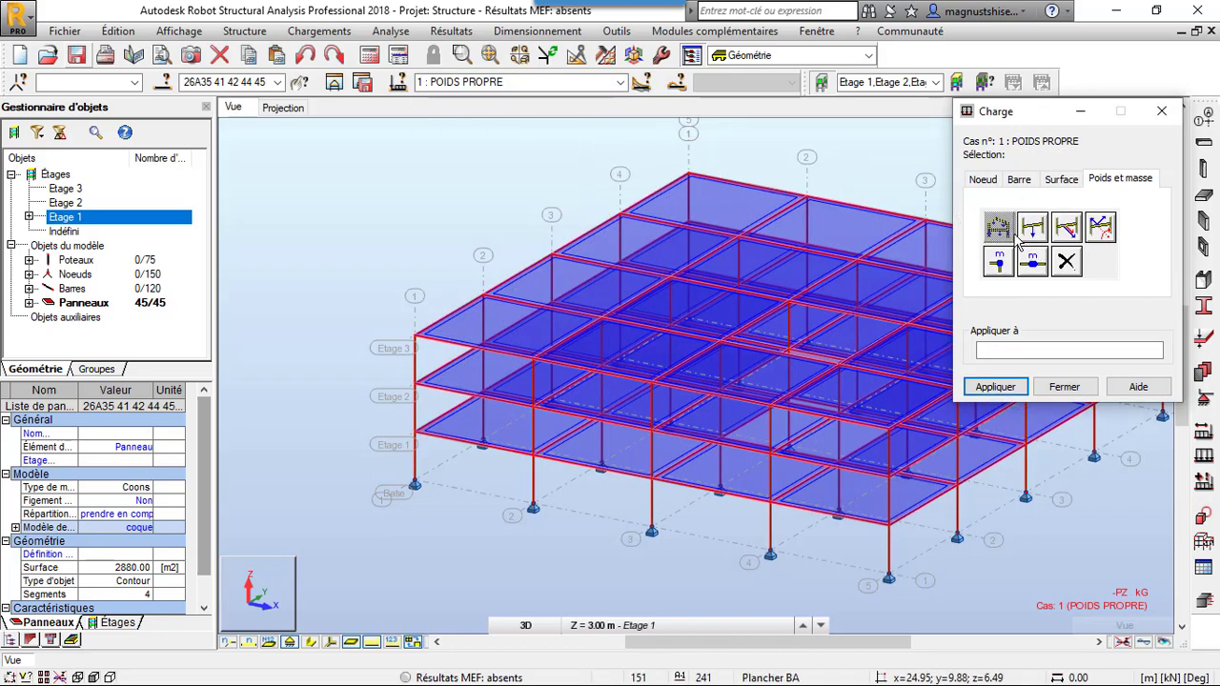
pyautogui.click(1060, 181)
pyautogui.click(998, 226)
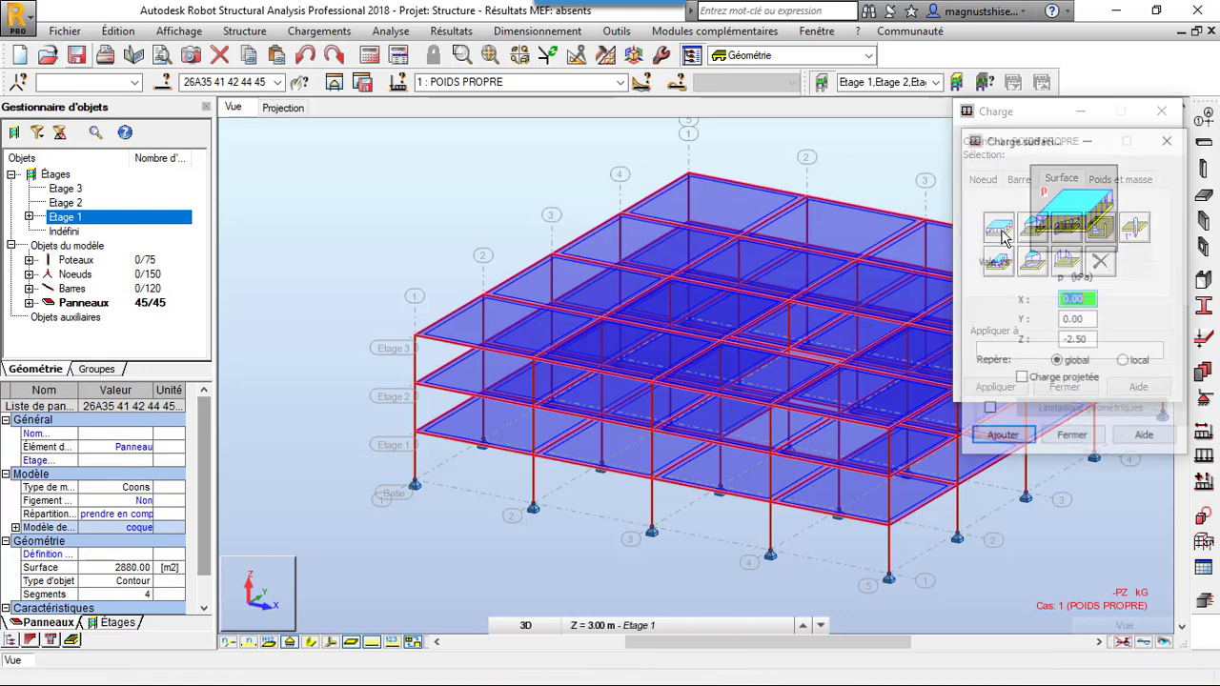
pyautogui.click(1074, 342)
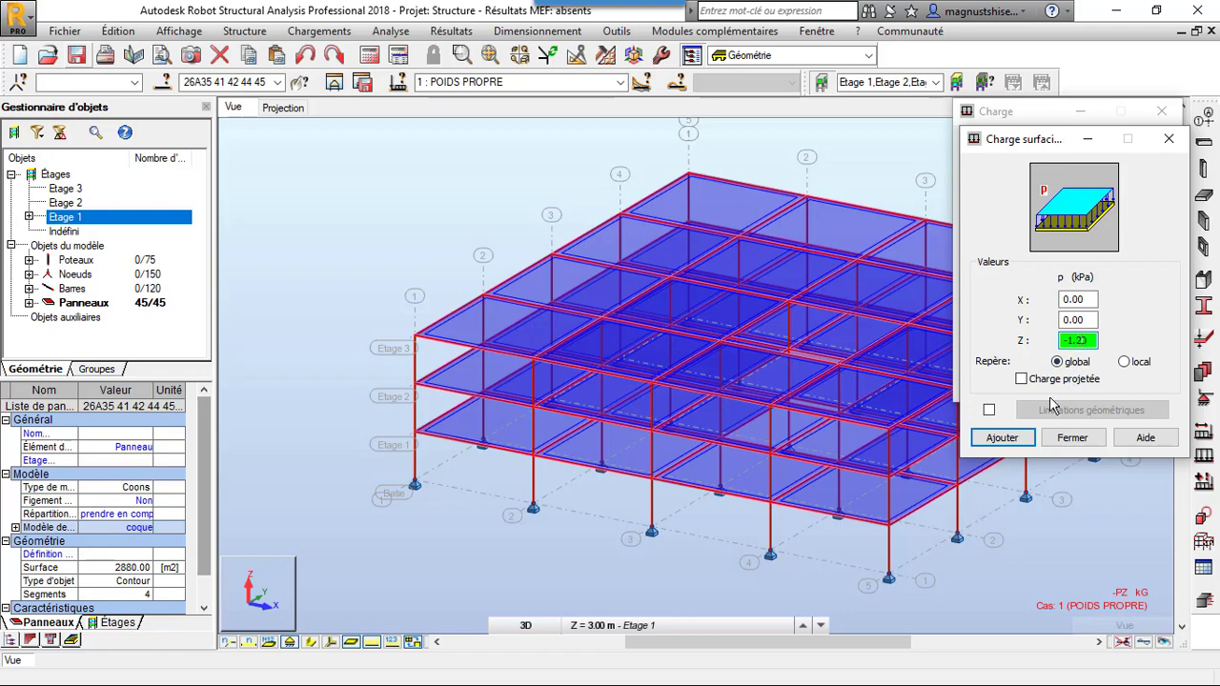
pyautogui.click(1005, 438)
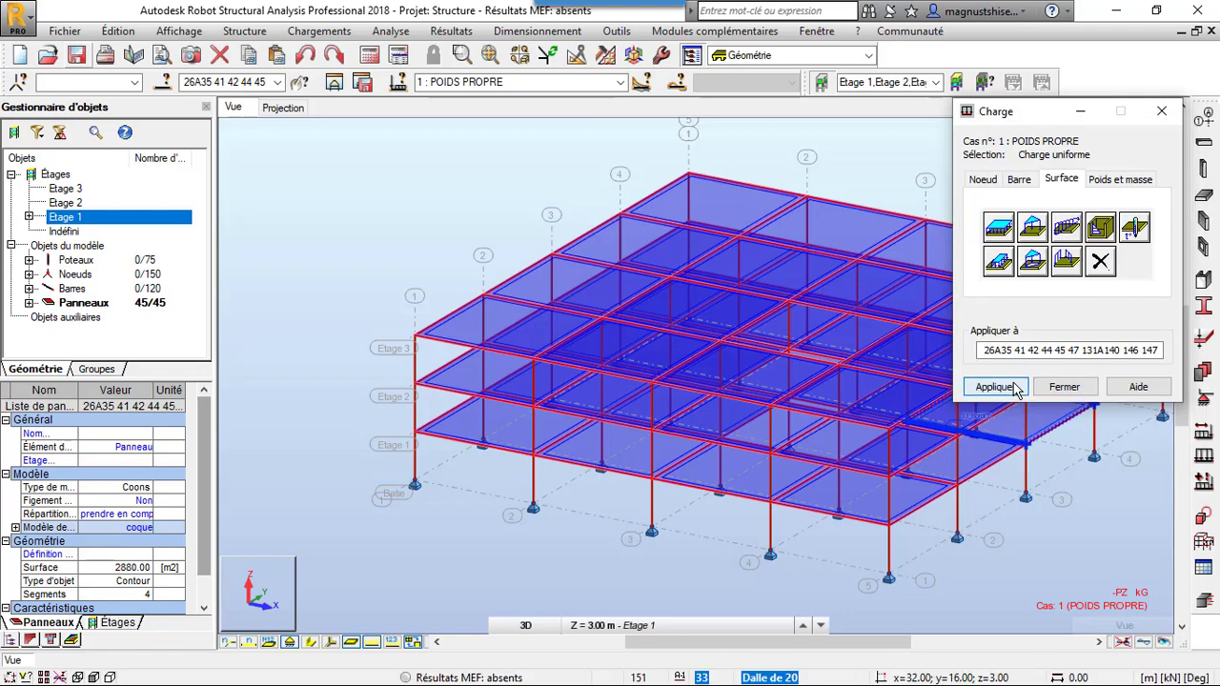
pyautogui.click(1016, 389)
pyautogui.click(1064, 387)
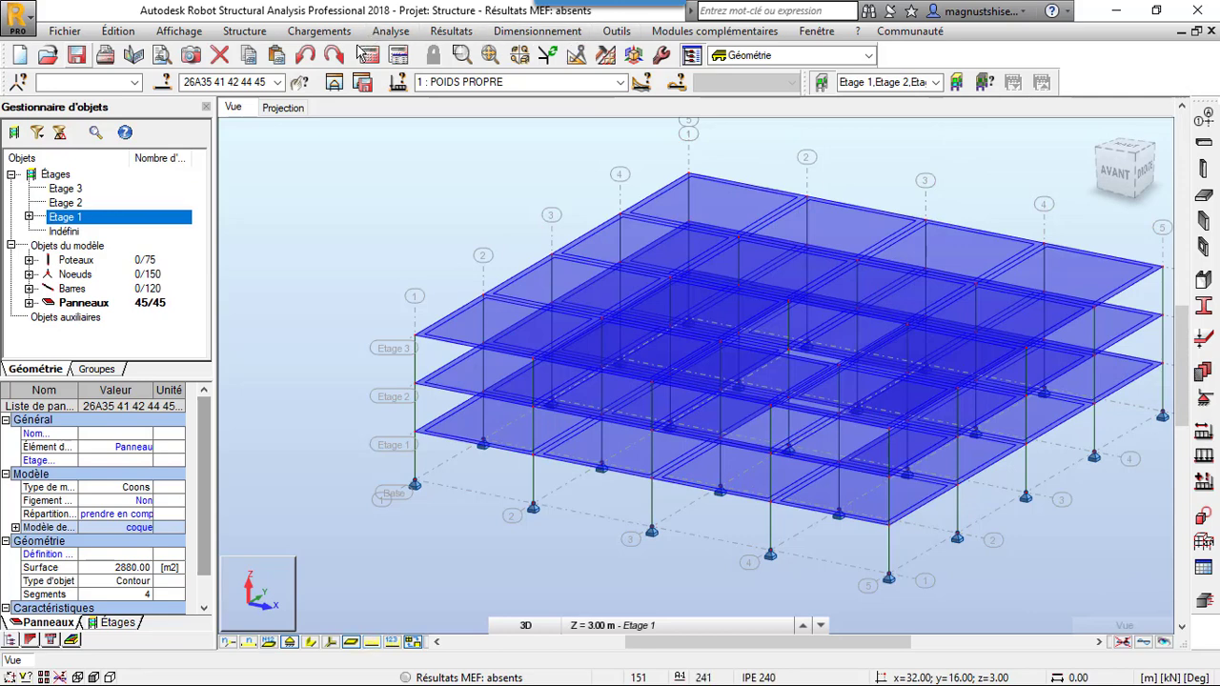
# Create manual combination 3 of type ELU, named ELU, containing POIDS PROPRE and EXP with automatic coefficients.
pyautogui.click(319, 30)
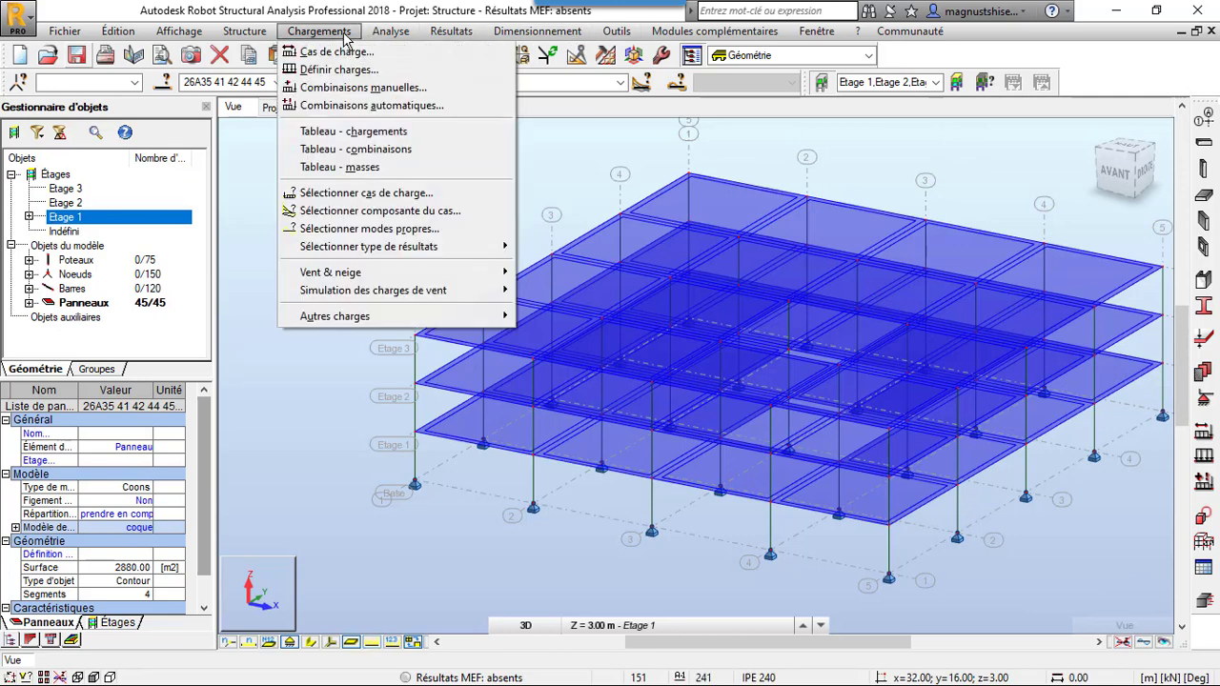
pyautogui.click(388, 88)
pyautogui.doubleClick(567, 360)
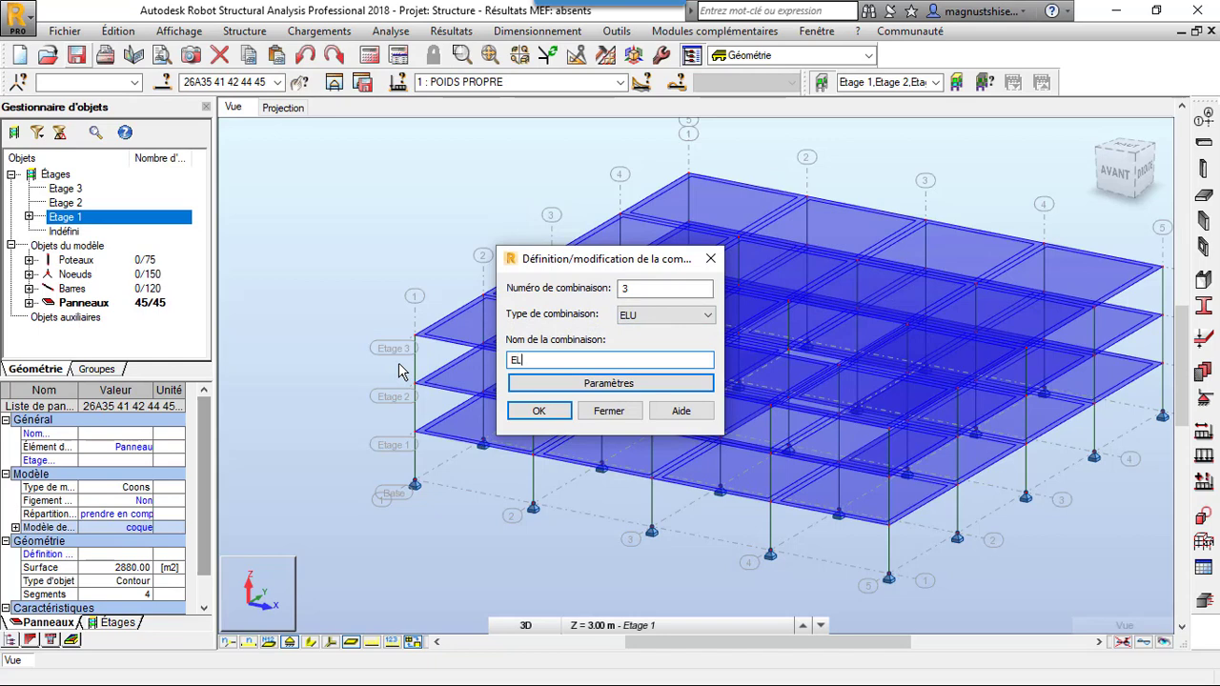
pyautogui.click(515, 416)
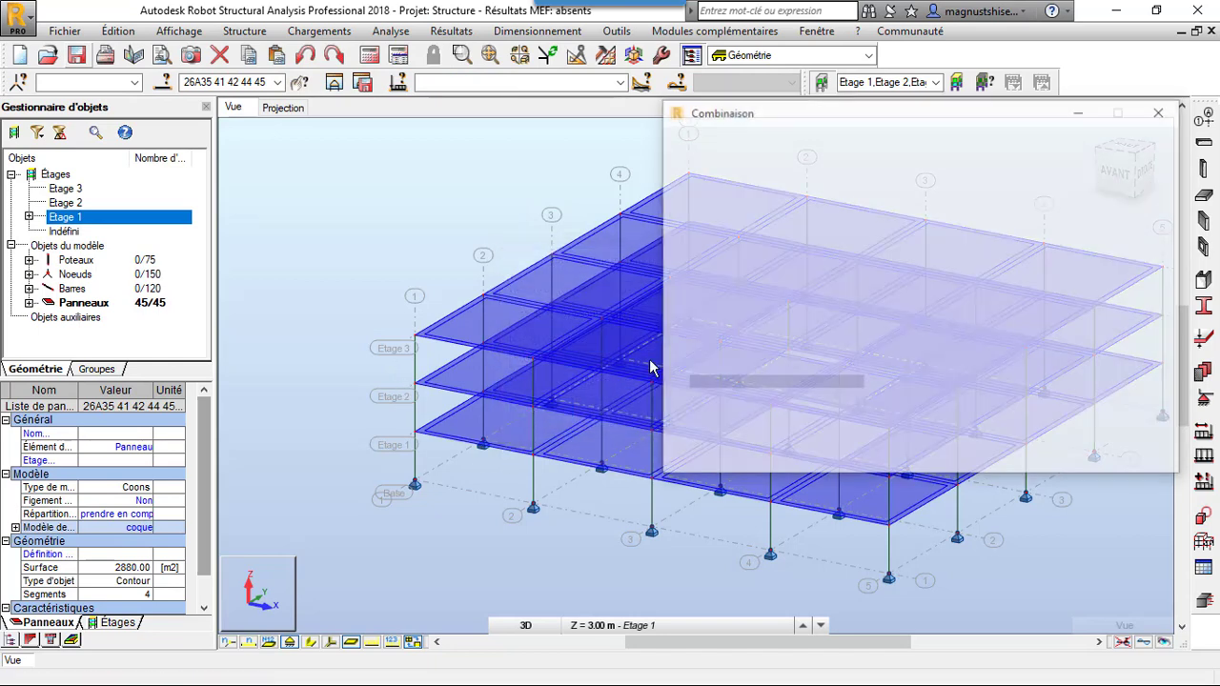
pyautogui.click(908, 267)
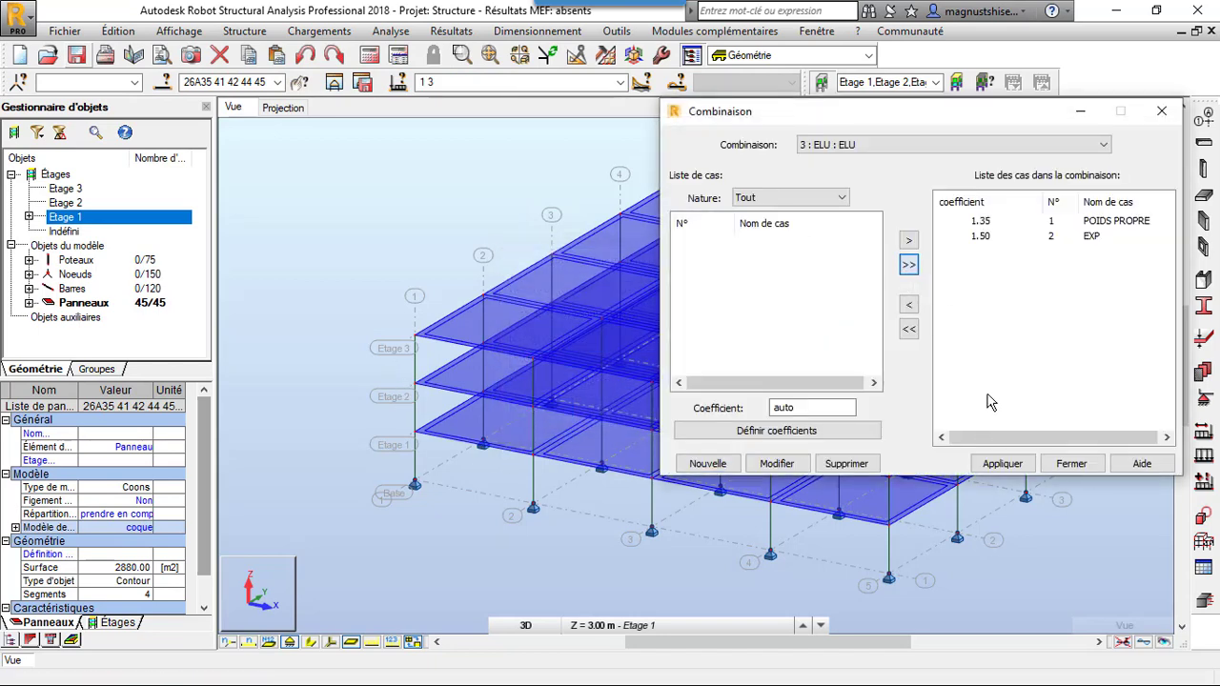
pyautogui.click(996, 461)
# Create a new manual combination numbered 4, of type ELS and named ELS.
pyautogui.click(885, 150)
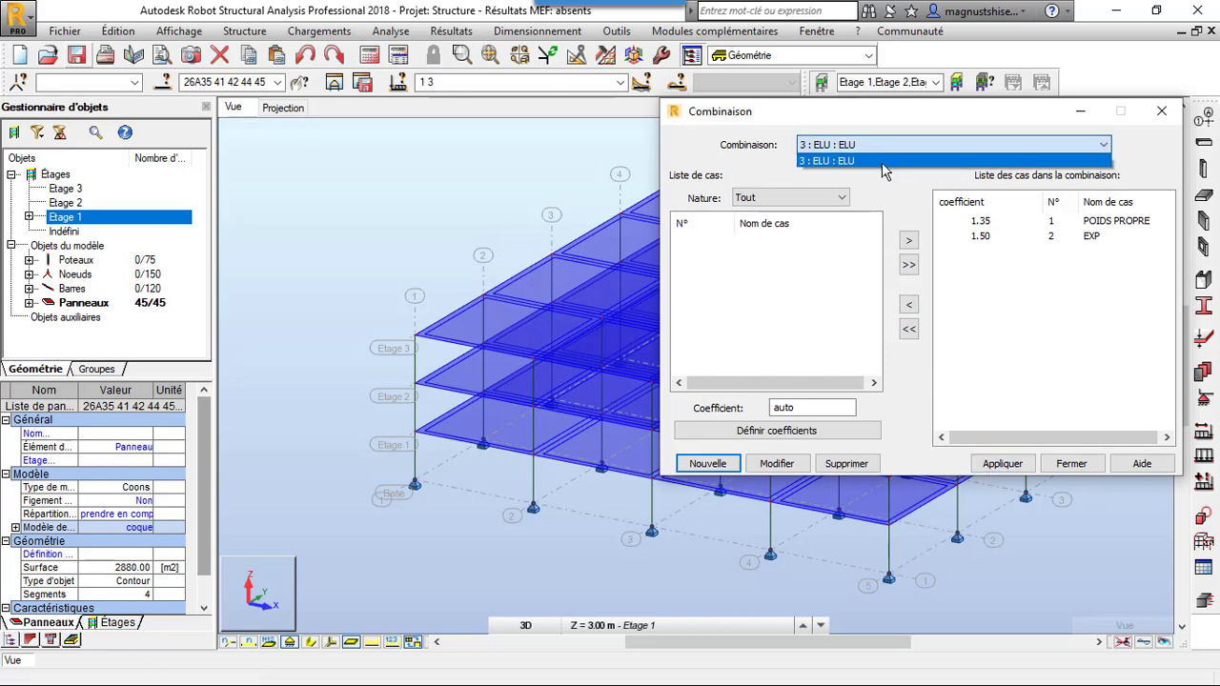
pyautogui.click(720, 469)
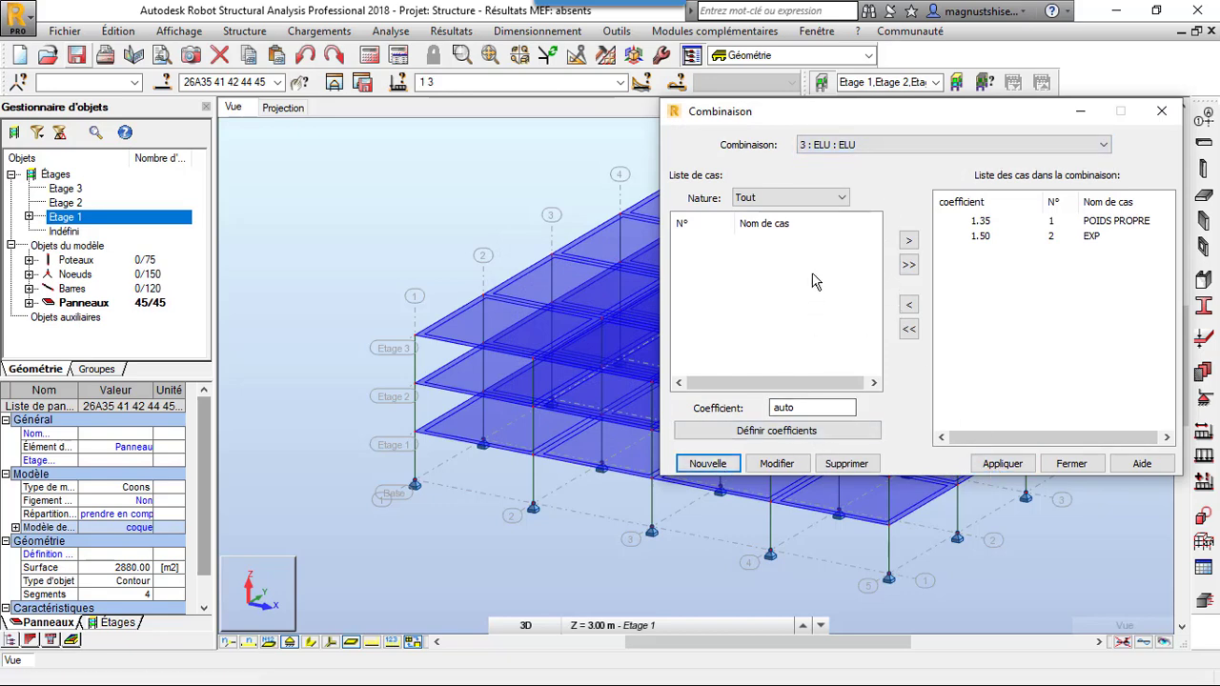
pyautogui.click(716, 466)
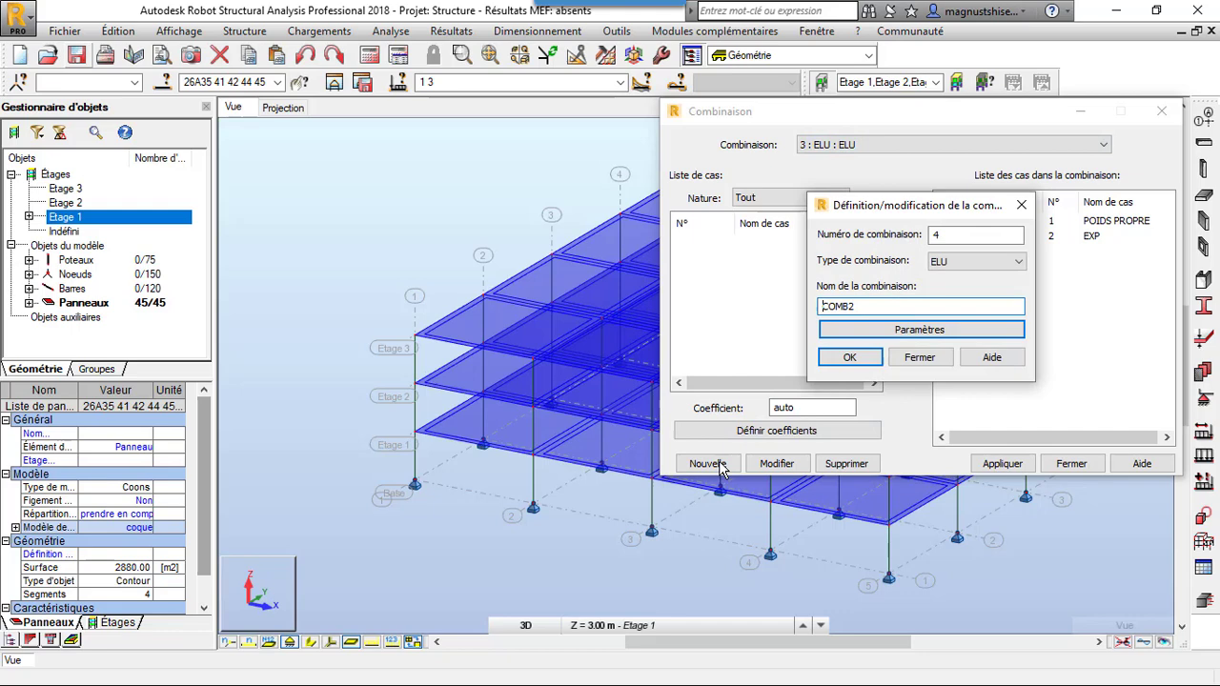
pyautogui.click(975, 262)
pyautogui.click(953, 285)
pyautogui.click(875, 360)
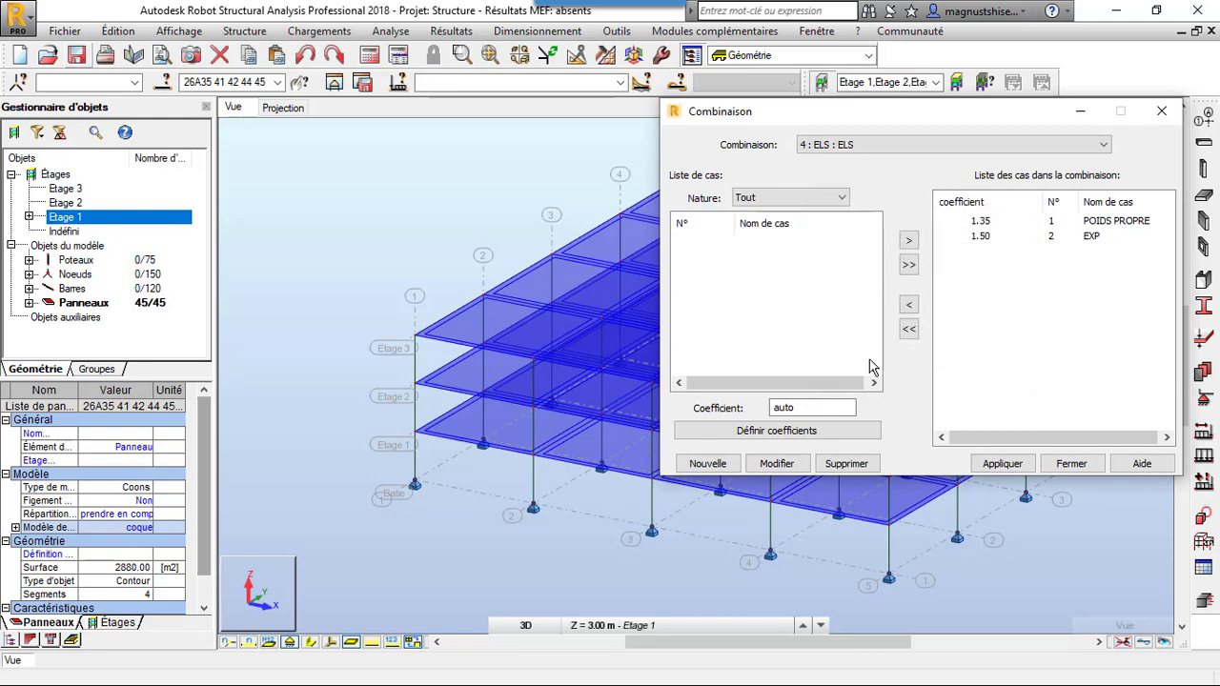
# Include only POIDS PROPRE and EXP in the ELS combination, leaving ELU out, and finish defining combinations.
pyautogui.click(909, 265)
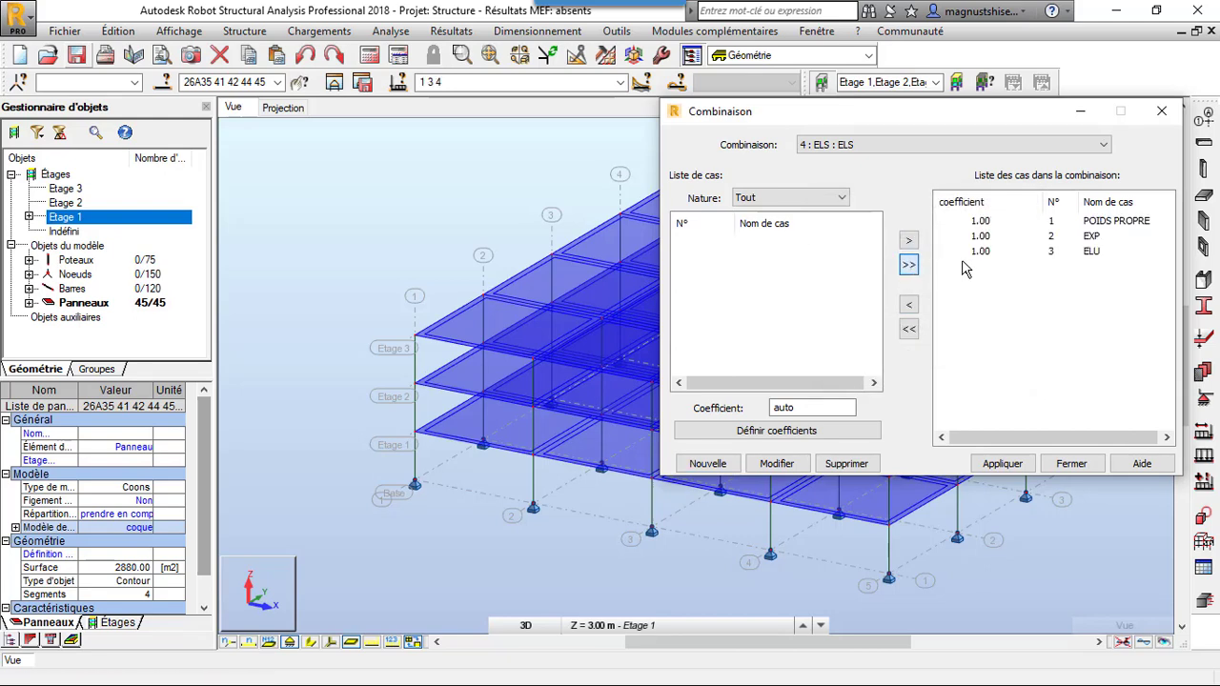
pyautogui.click(912, 309)
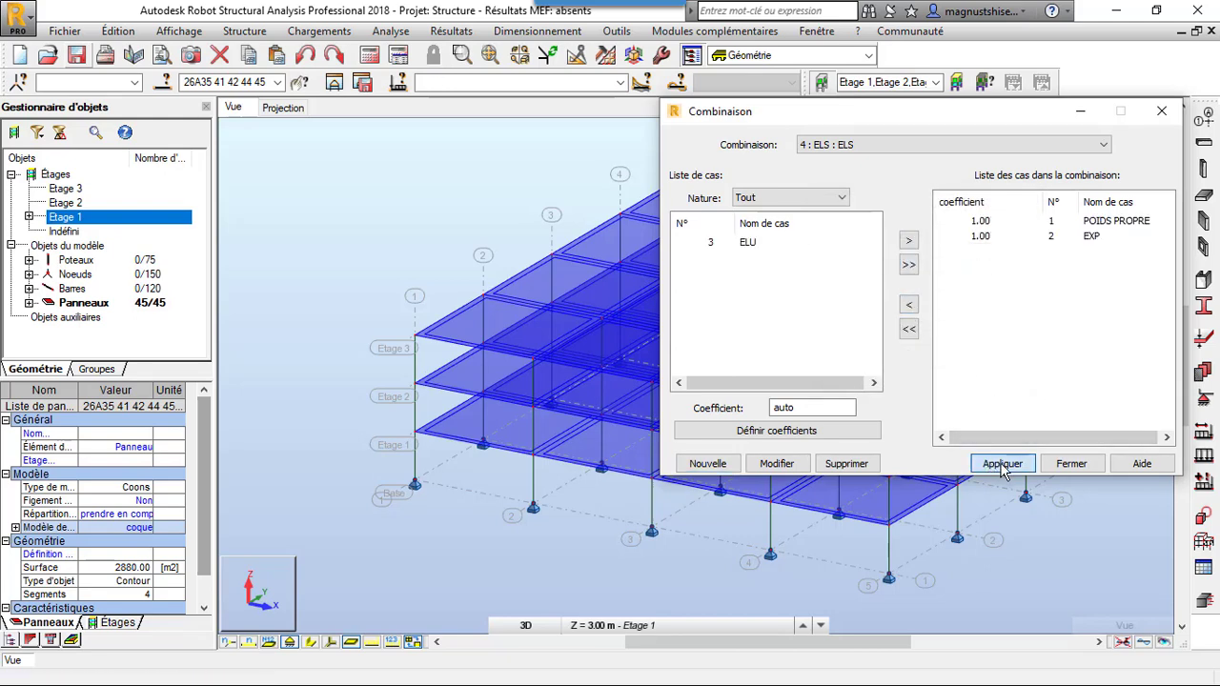
pyautogui.click(1071, 463)
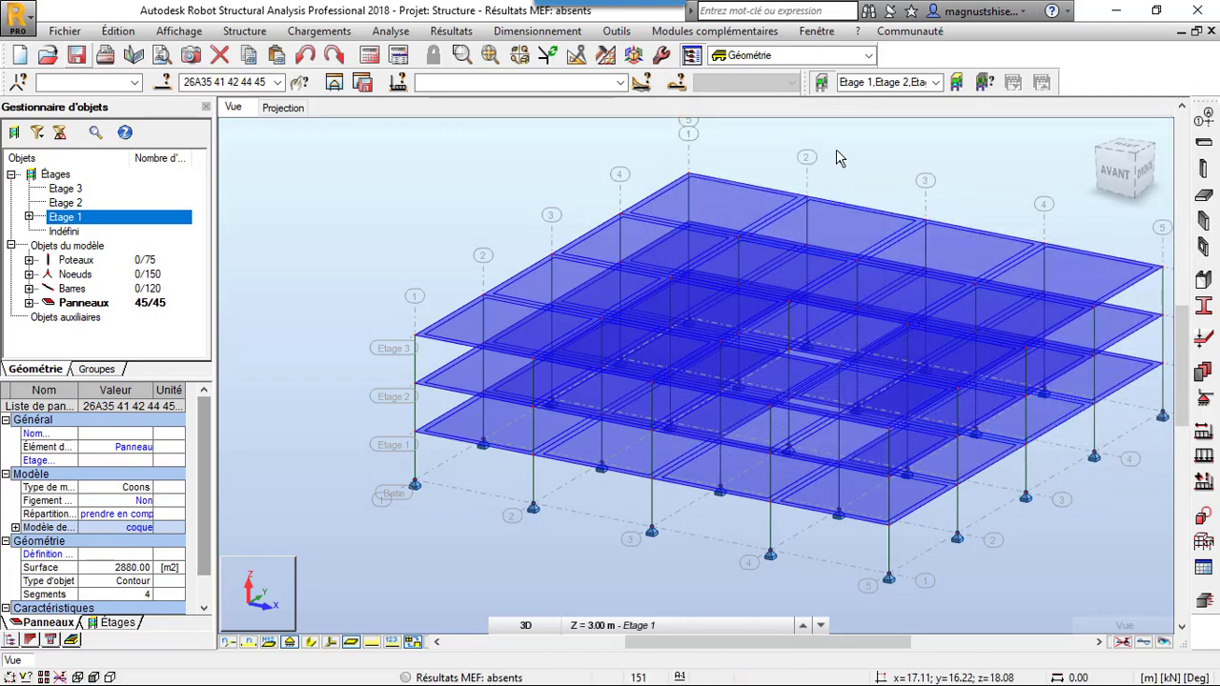
# Clear the panel selection, run the structural calculation, and open the Efforts results table for the bars.
pyautogui.click(836, 150)
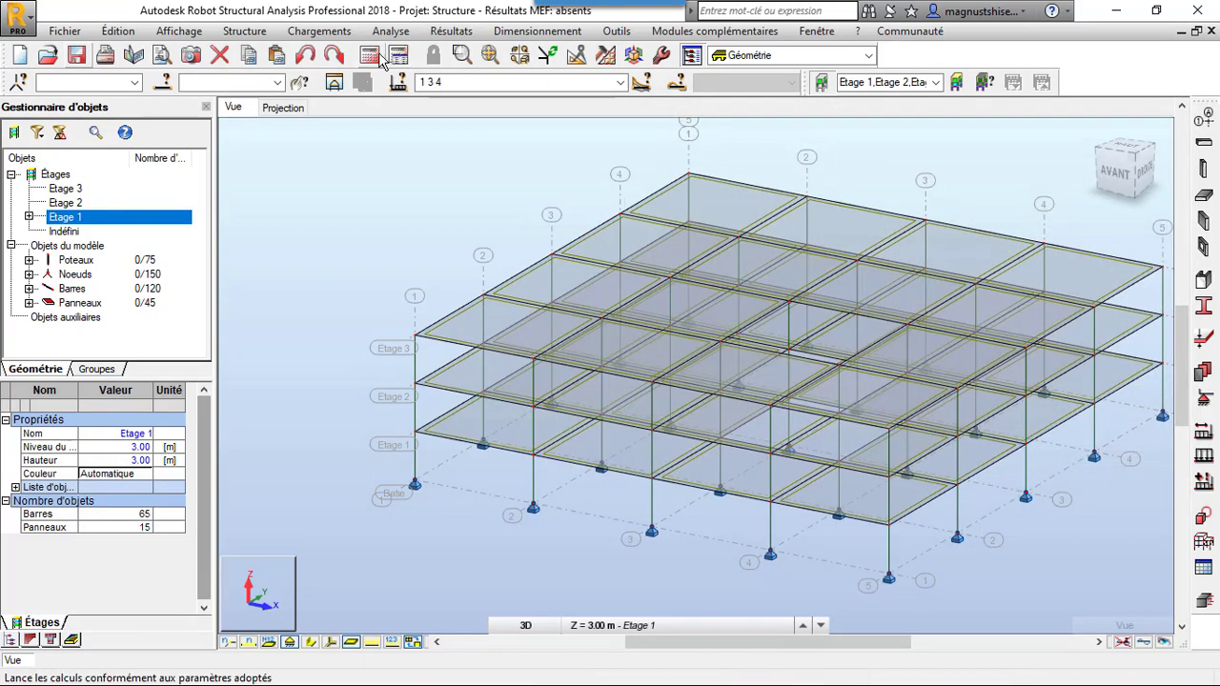
pyautogui.click(380, 55)
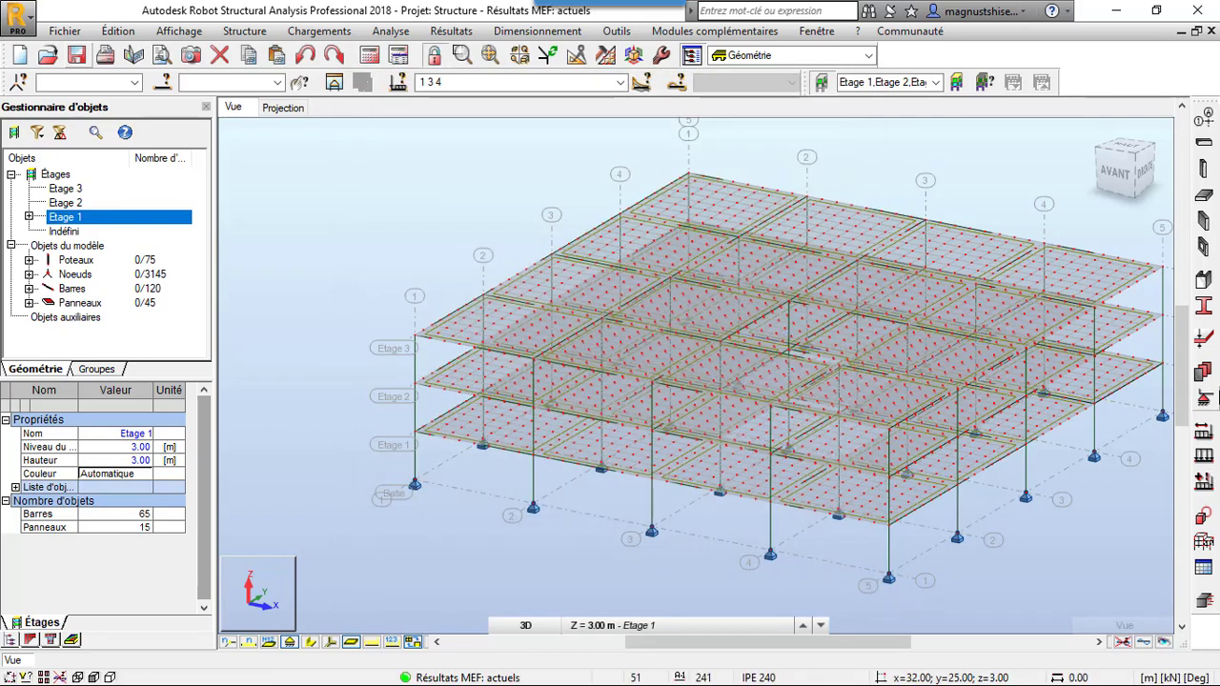
pyautogui.click(1205, 567)
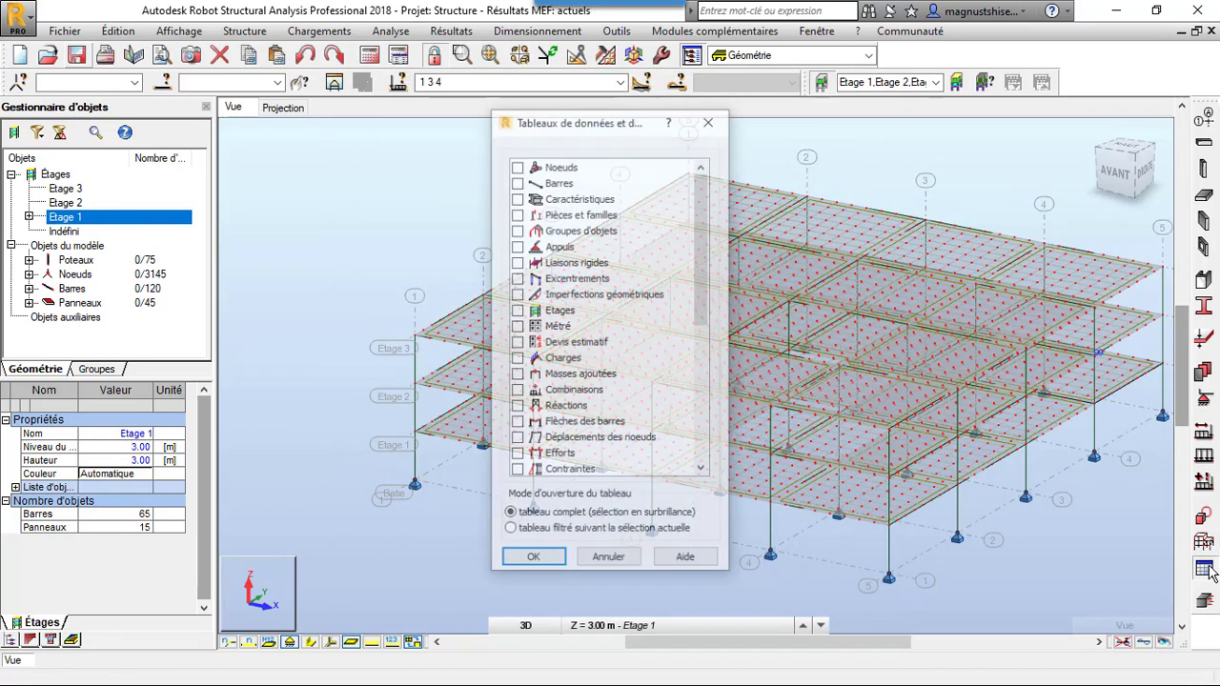
pyautogui.click(518, 456)
pyautogui.click(535, 560)
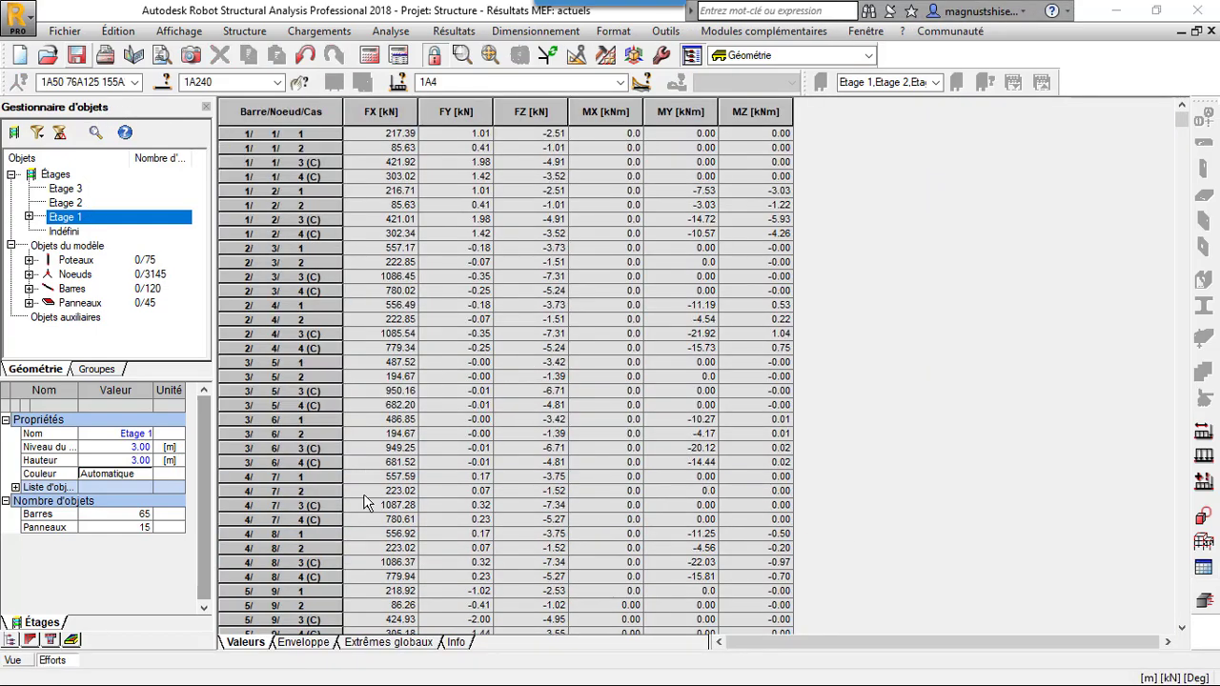
# Examine the global extremes of the bar forces and return to the 3D view of the calculated structure.
pyautogui.click(376, 644)
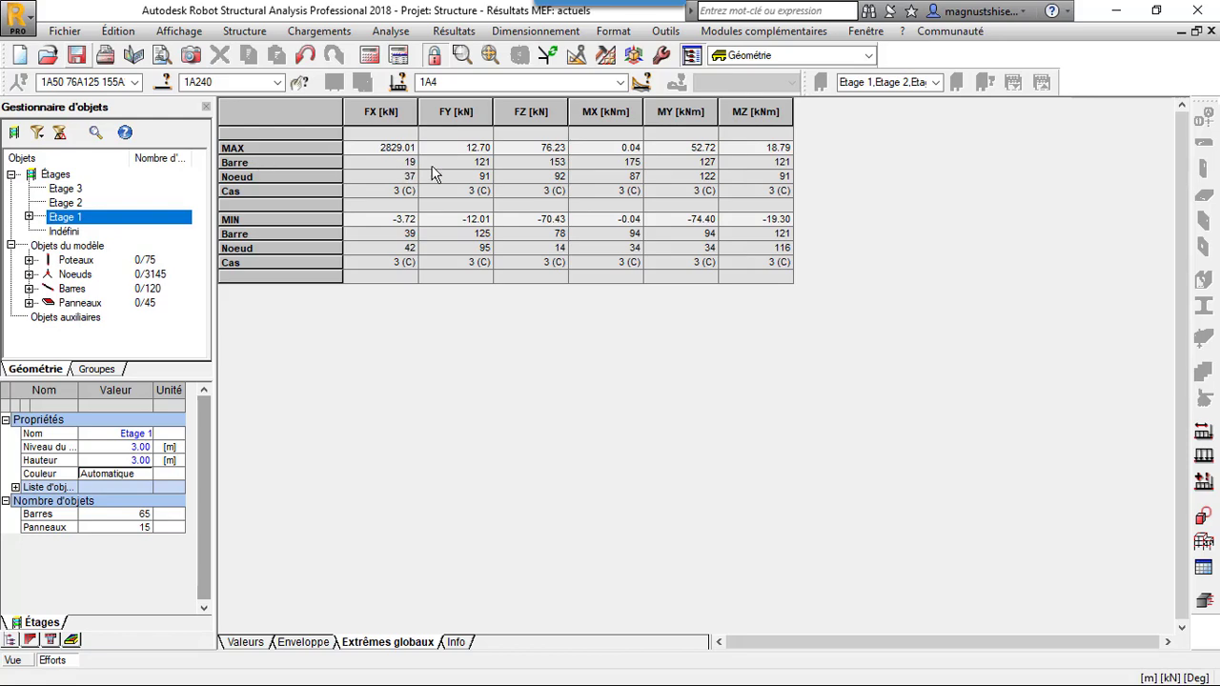
pyautogui.click(16, 661)
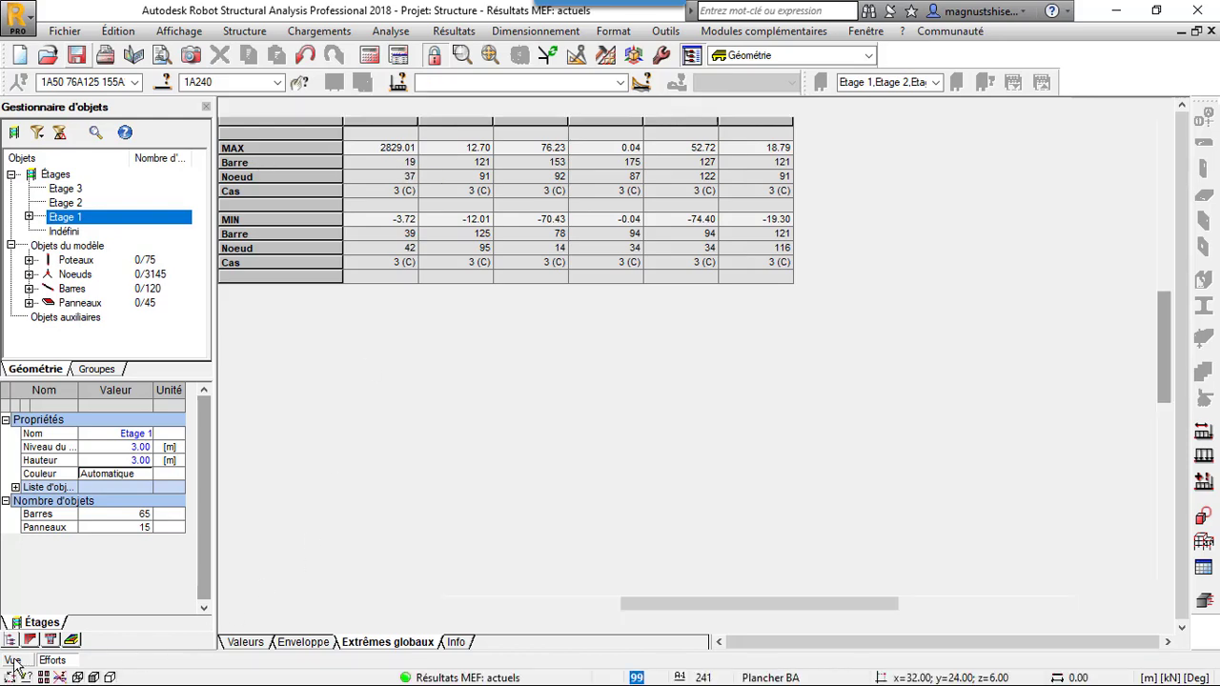
pyautogui.scroll(-2, 397, 262)
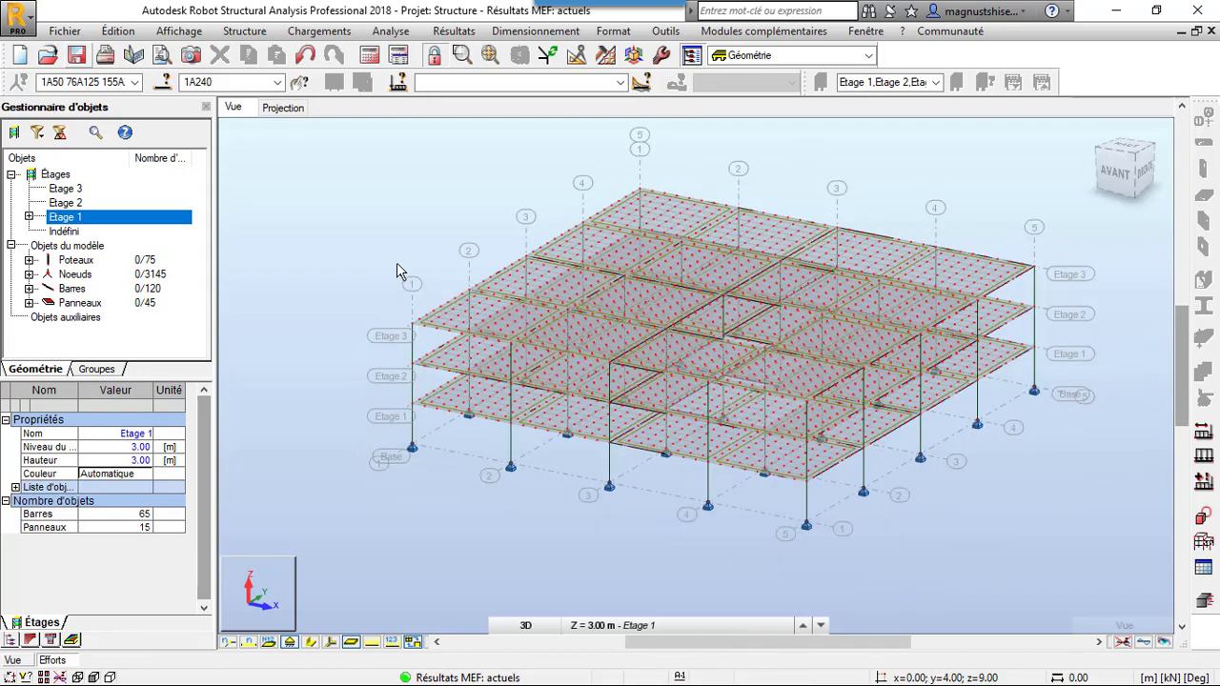
pyautogui.scroll(1, 658, 336)
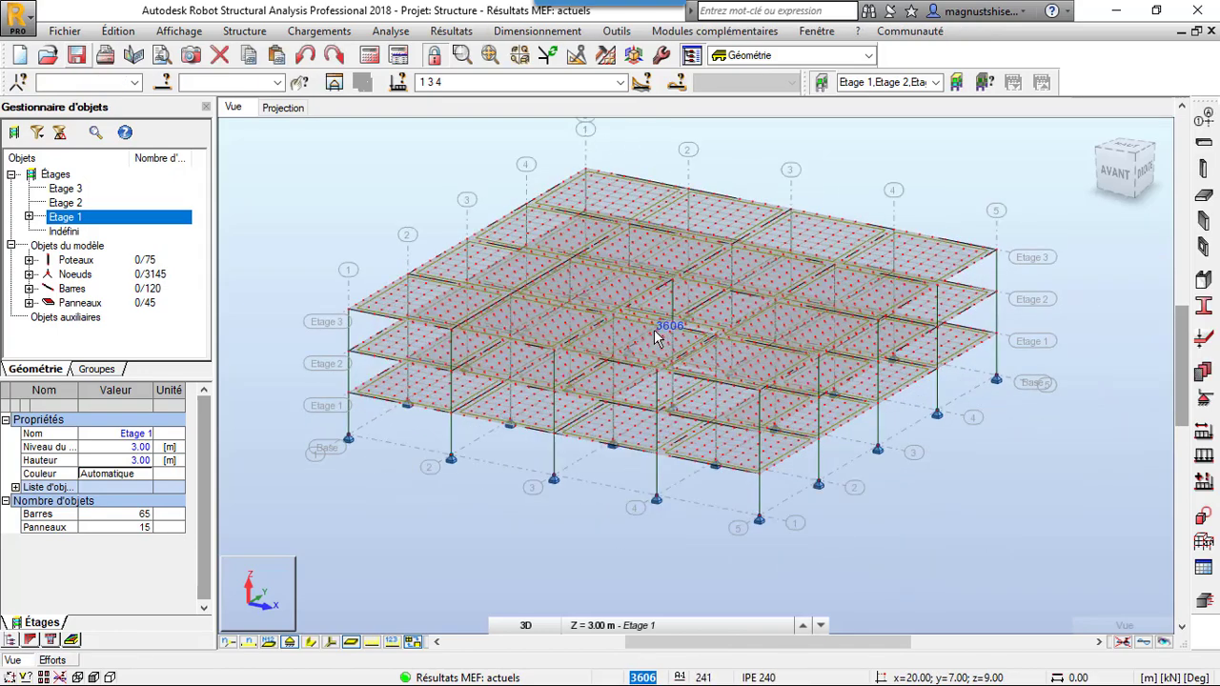
# Select column bar 19 of the structure by its number.
pyautogui.rightClick(380, 195)
pyautogui.click(353, 256)
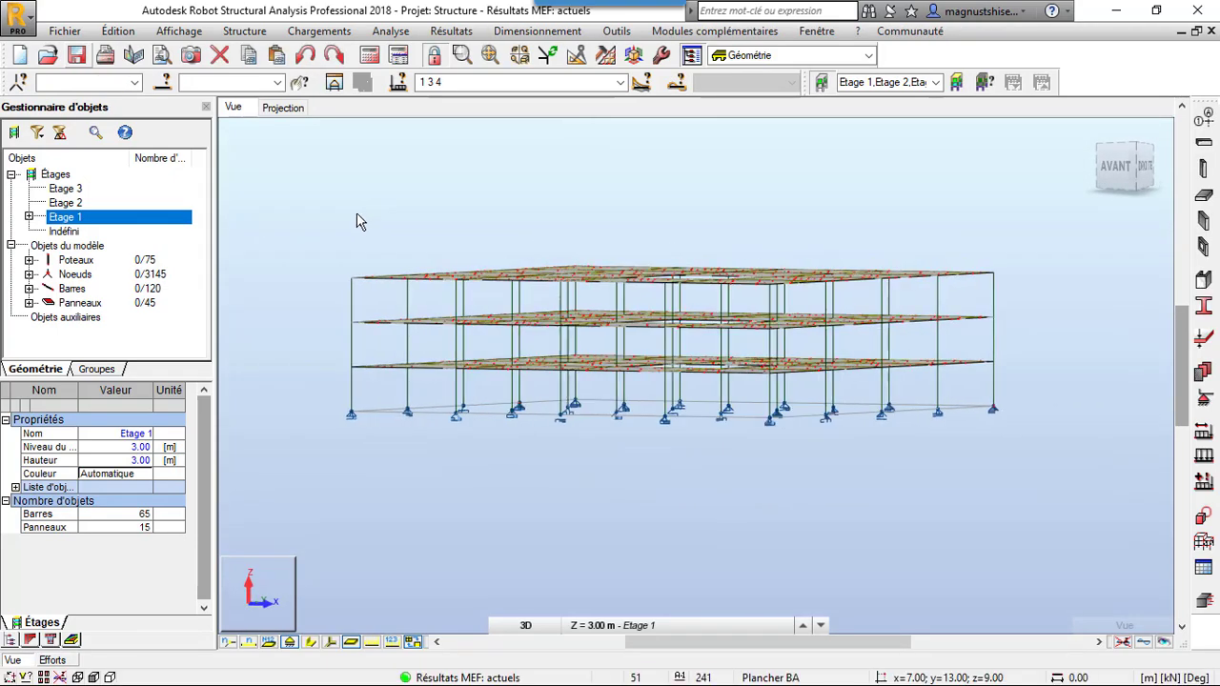
pyautogui.moveTo(365, 221); pyautogui.dragTo(372, 227)
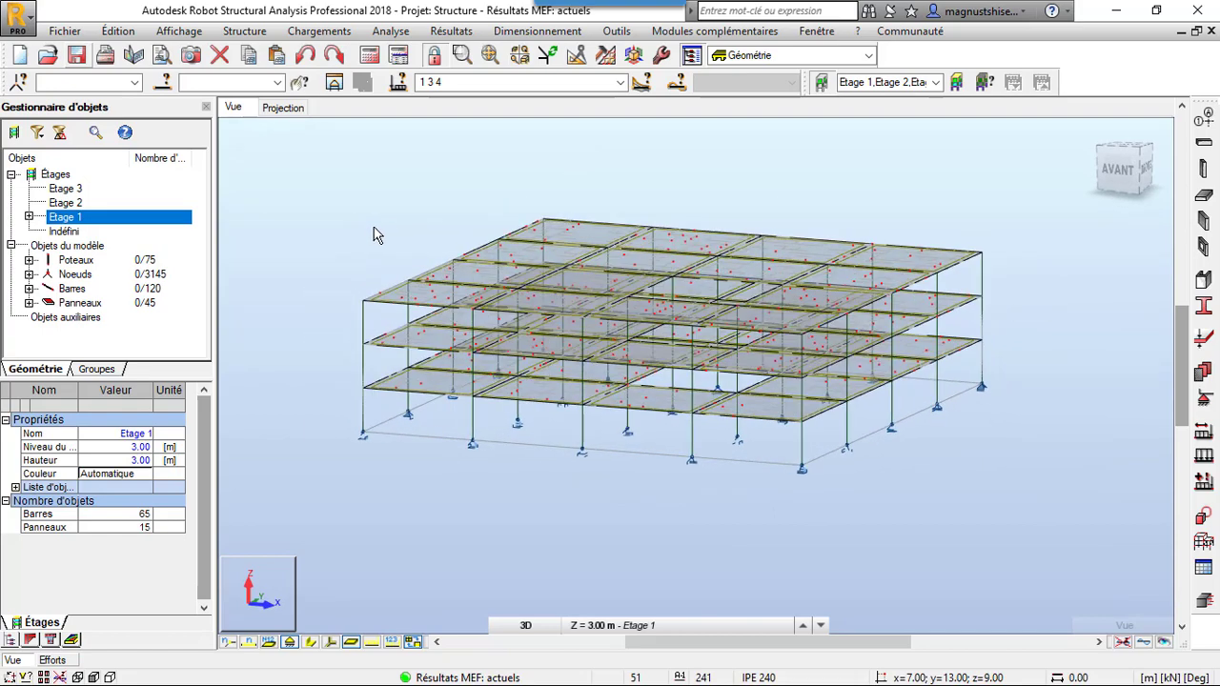
pyautogui.click(228, 87)
pyautogui.write('1')
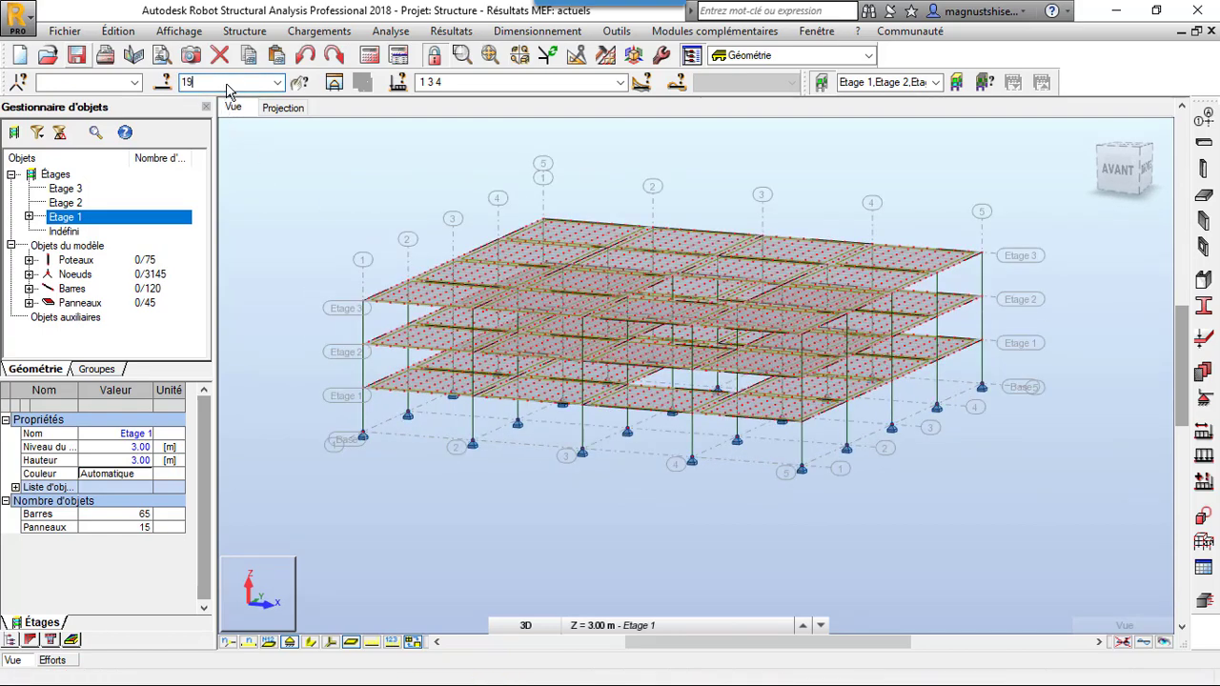
pyautogui.write('9')
pyautogui.press('Return')
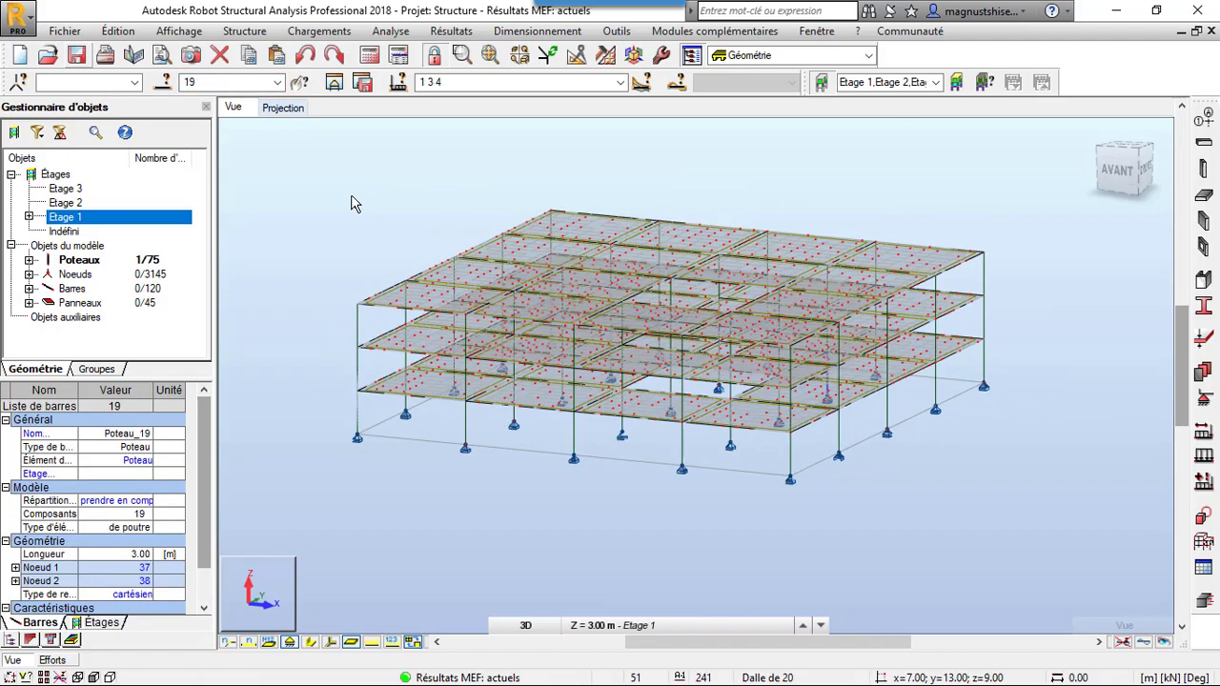
# Add the two columns stacked directly above column 19, bars 90 and 124, to the selection.
pyautogui.keyDown('shift'); pyautogui.moveTo(352, 196); pyautogui.dragTo(196, 221, button='middle'); pyautogui.keyUp('shift')
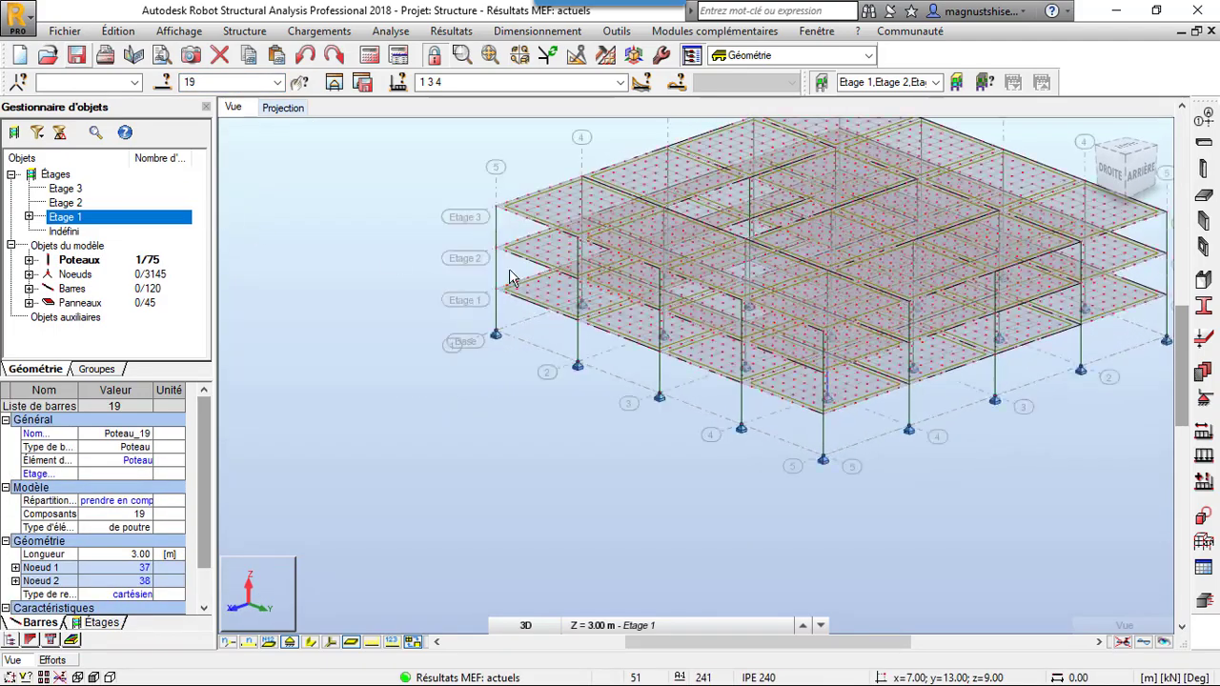
pyautogui.keyDown('shift'); pyautogui.moveTo(885, 326); pyautogui.dragTo(869, 289, button='middle'); pyautogui.keyUp('shift')
pyautogui.scroll(3, 909, 296)
pyautogui.rightClick(736, 167)
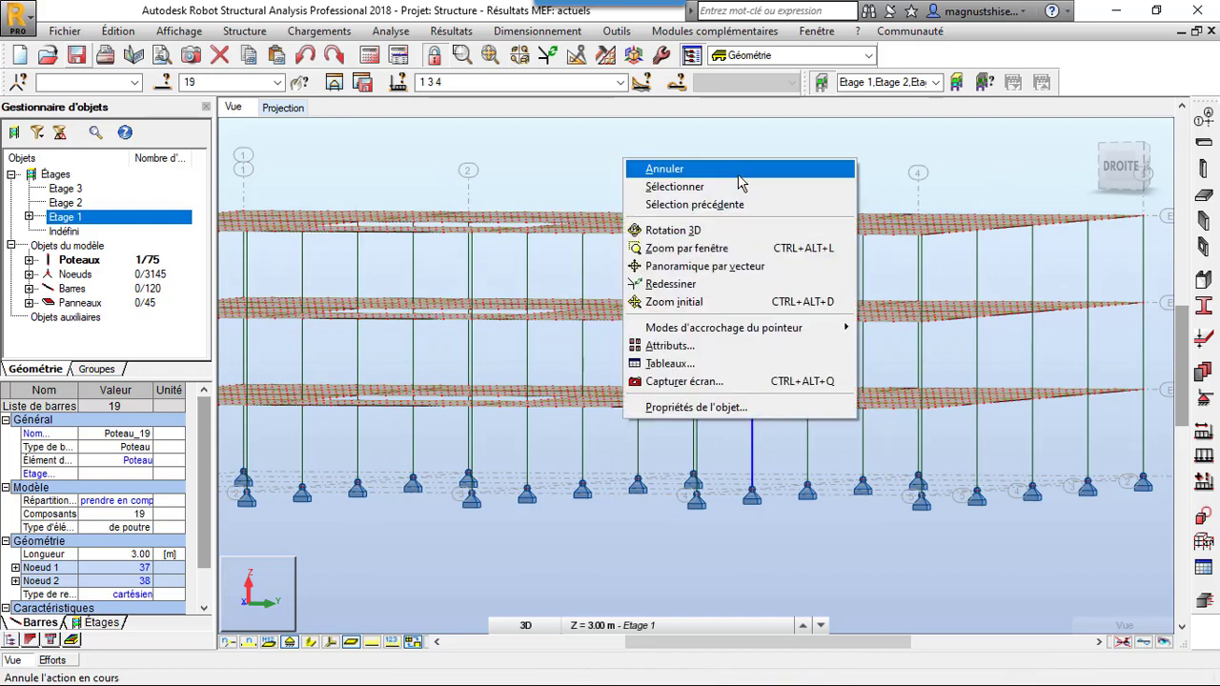
pyautogui.click(741, 186)
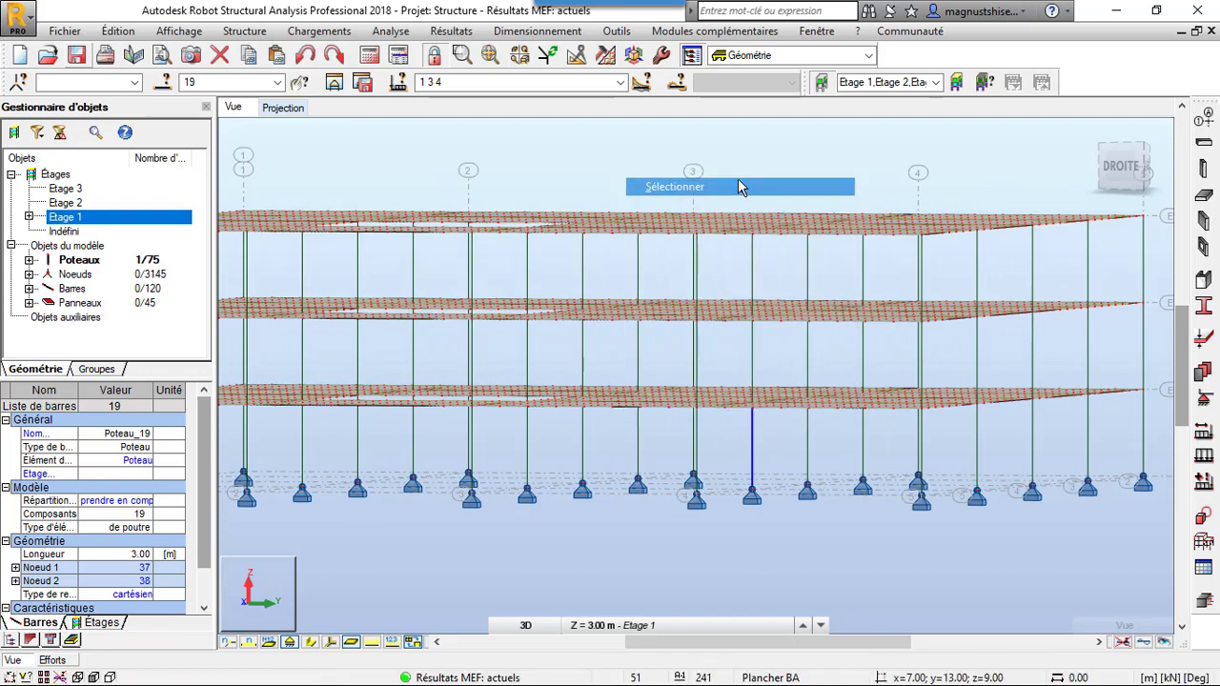
pyautogui.keyDown('ctrl'); pyautogui.click(753, 364); pyautogui.keyUp('ctrl')
pyautogui.keyDown('ctrl'); pyautogui.click(752, 275); pyautogui.keyUp('ctrl')
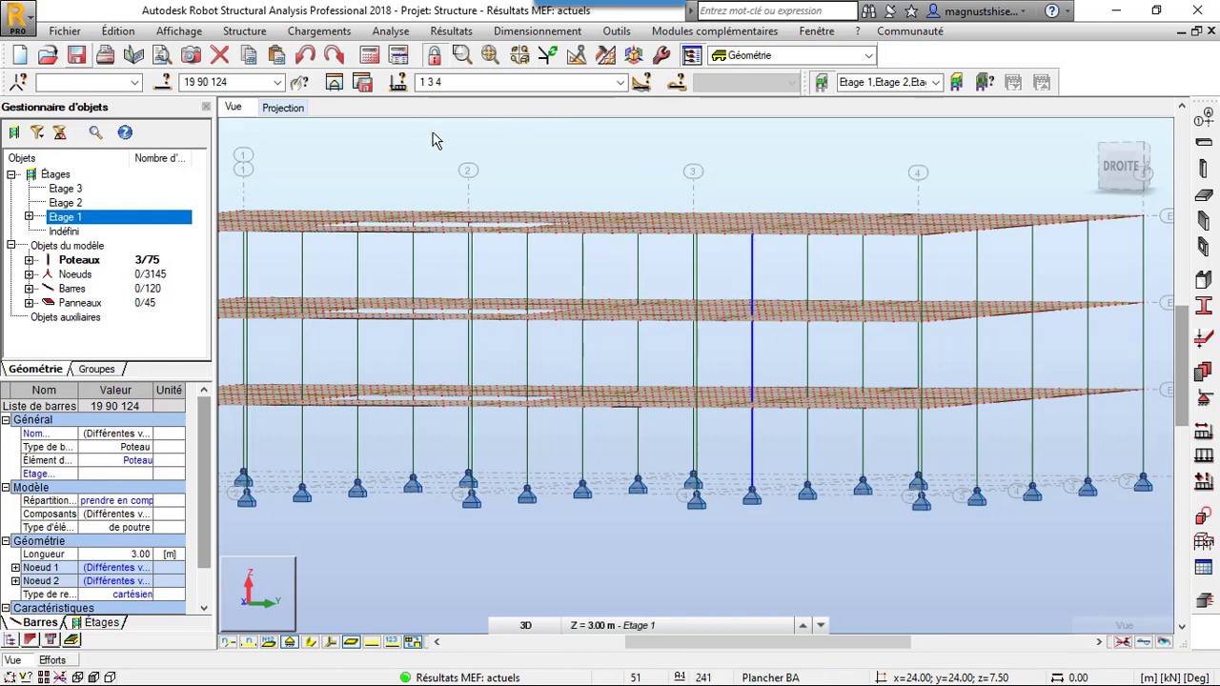
# Isolate the three selected stacked columns in a separate view and orient it in 3D.
pyautogui.click(335, 82)
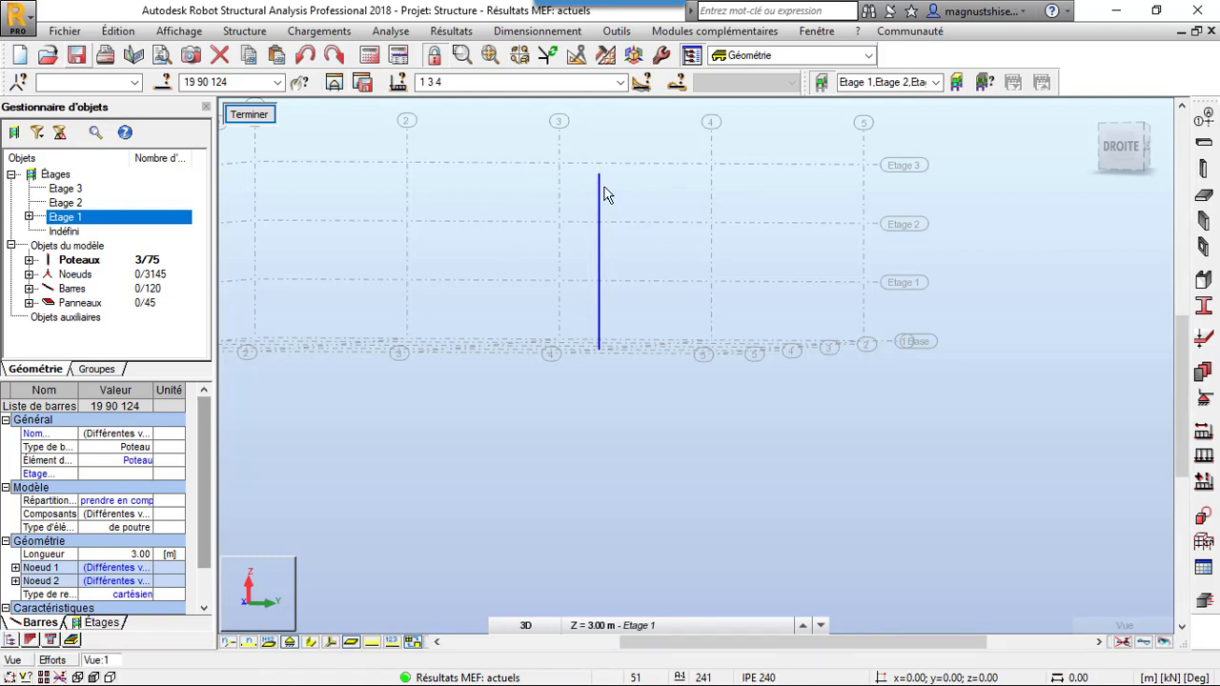
pyautogui.scroll(2, 531, 145)
pyautogui.rightClick(531, 146)
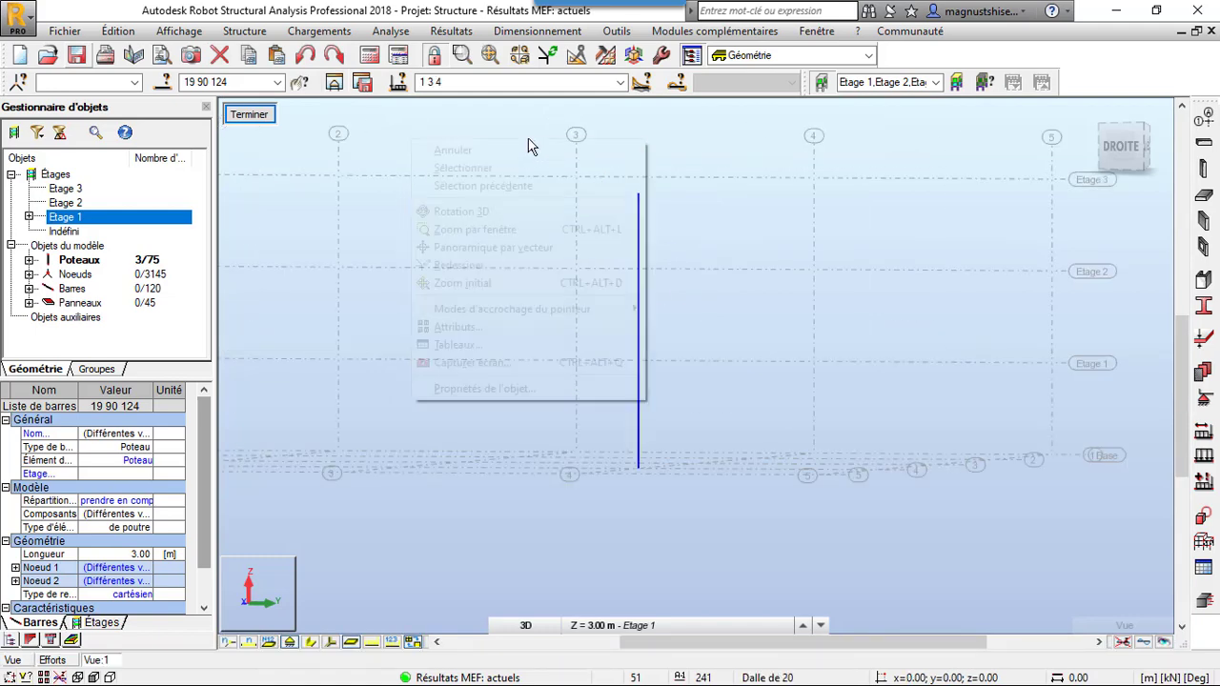
pyautogui.click(516, 211)
pyautogui.moveTo(516, 219); pyautogui.dragTo(474, 254)
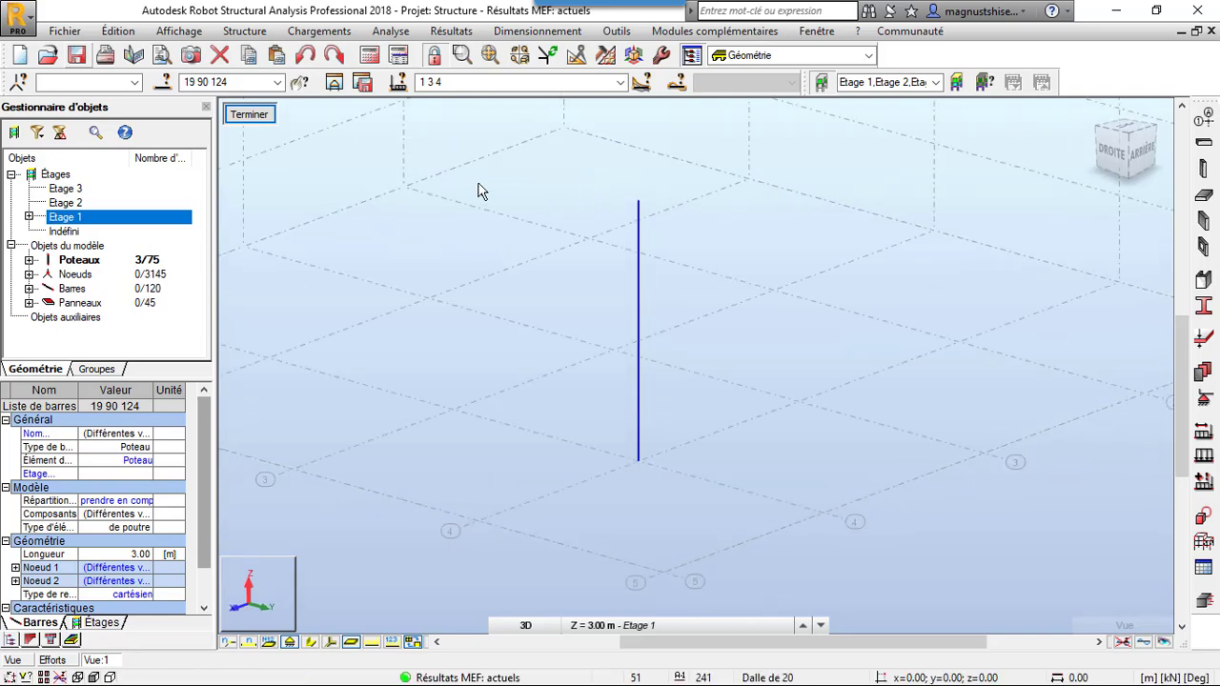
# Set up a bar diagram of Force Fx for load case 1 : POIDS PROPRE.
pyautogui.click(454, 30)
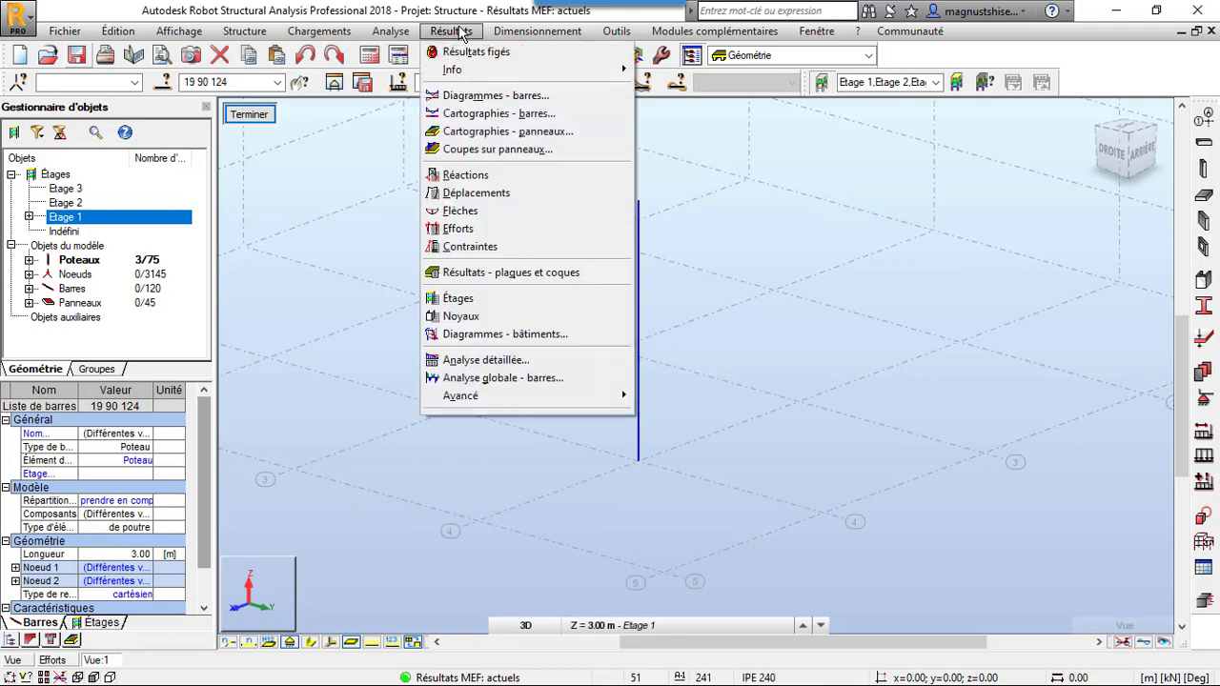
pyautogui.click(515, 96)
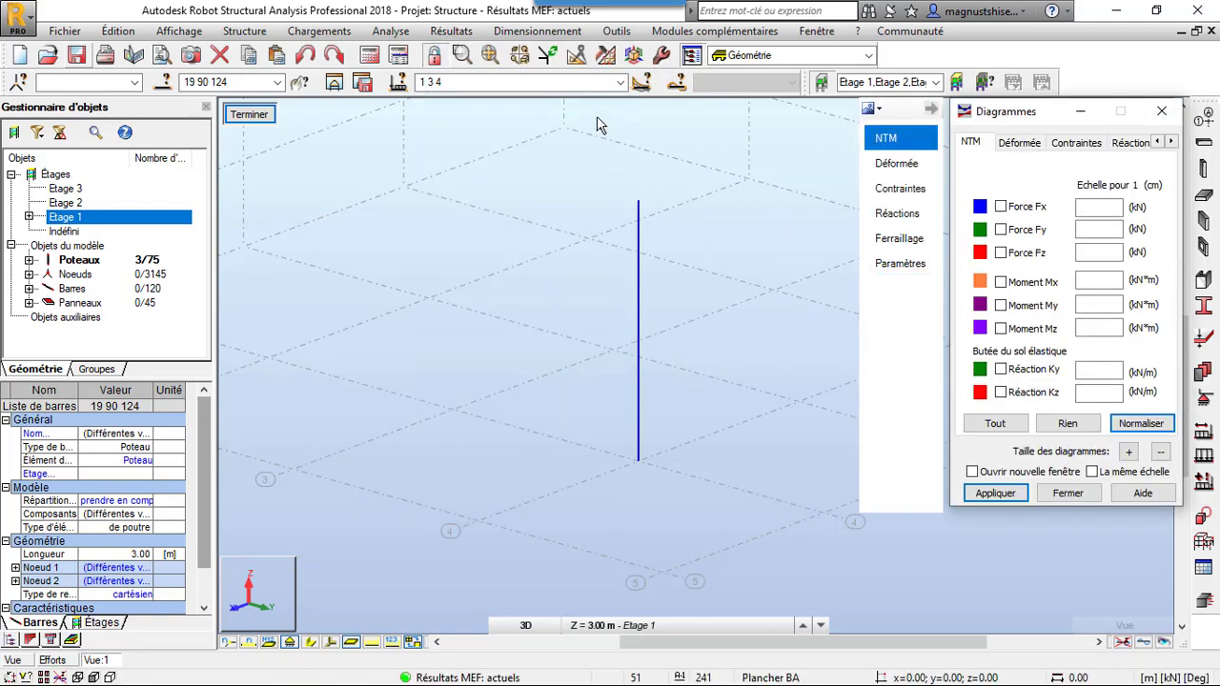
pyautogui.click(621, 82)
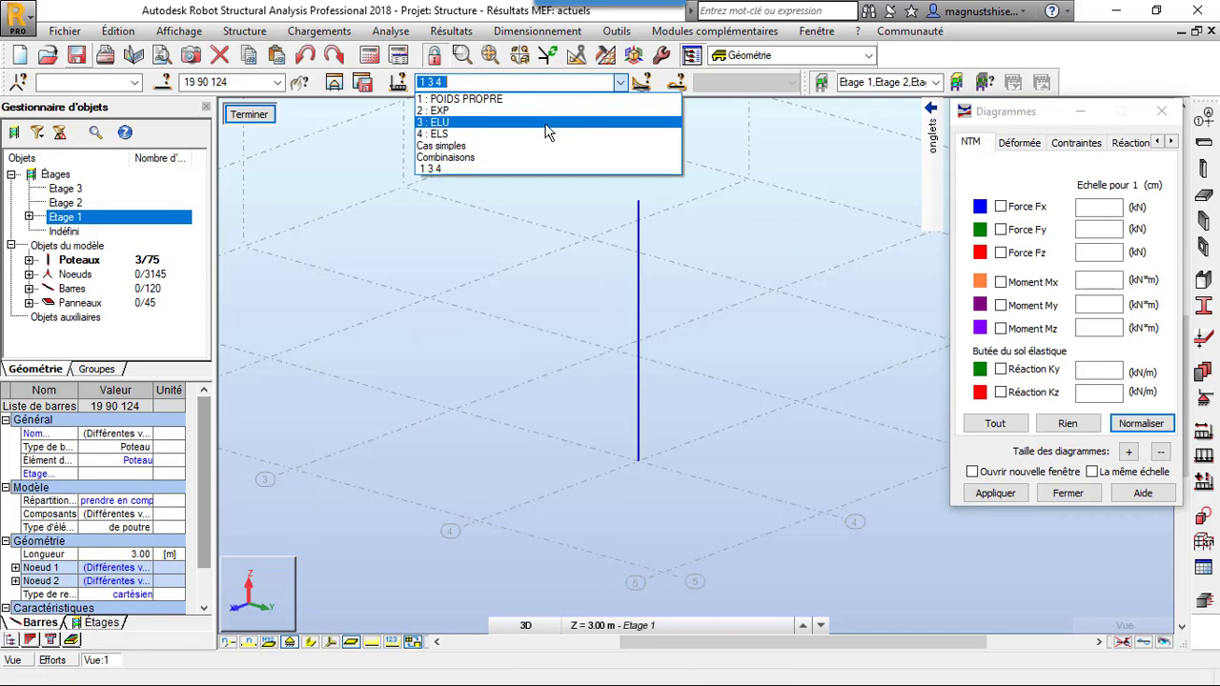
pyautogui.click(516, 99)
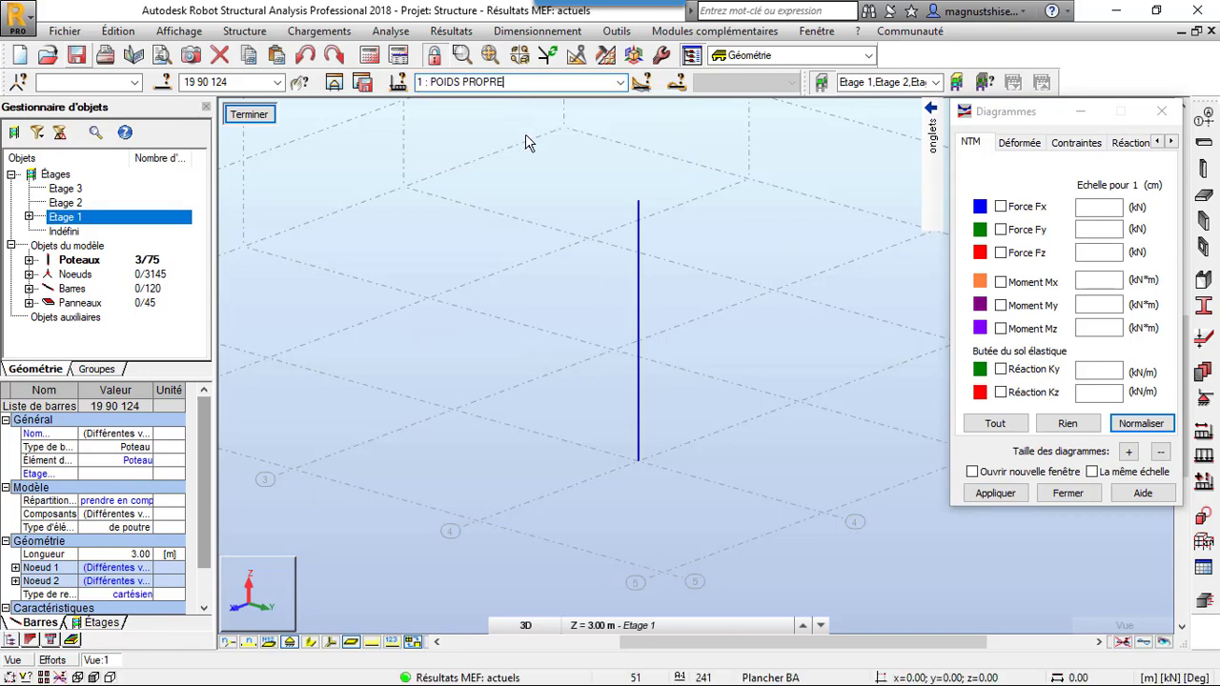
pyautogui.click(1000, 205)
pyautogui.moveTo(931, 162)
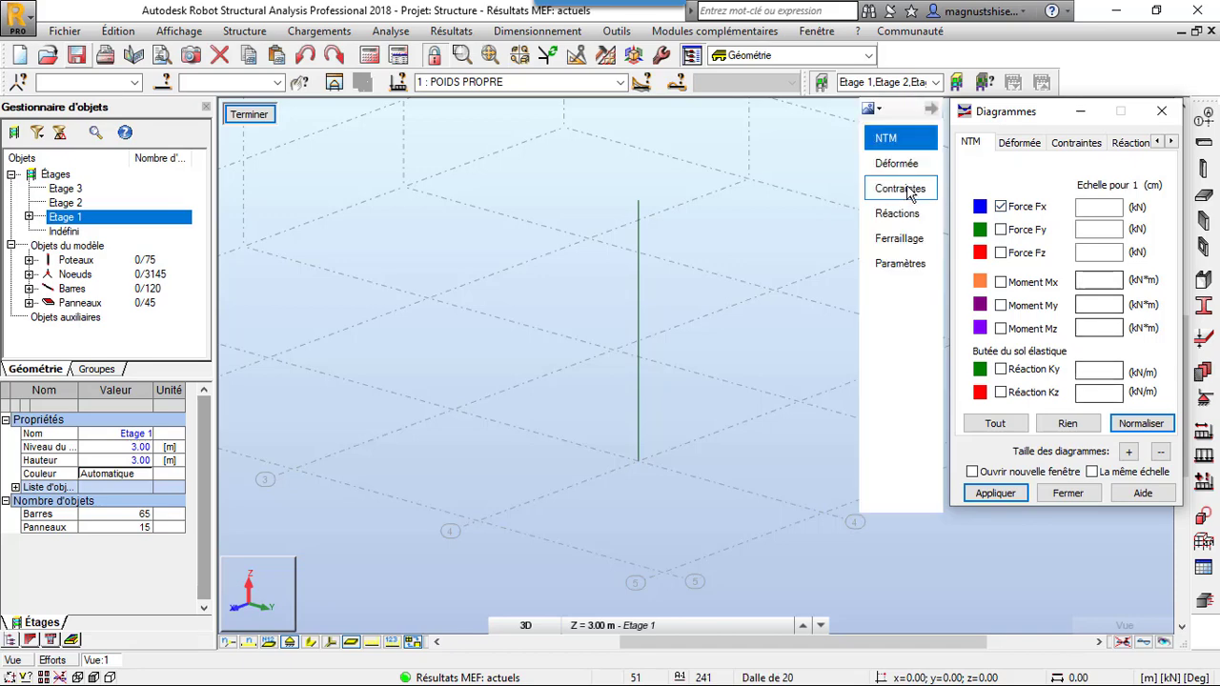
# Set the diagrams to show value descriptions with positive and negative values differentiated, and apply them to the columns.
pyautogui.click(921, 264)
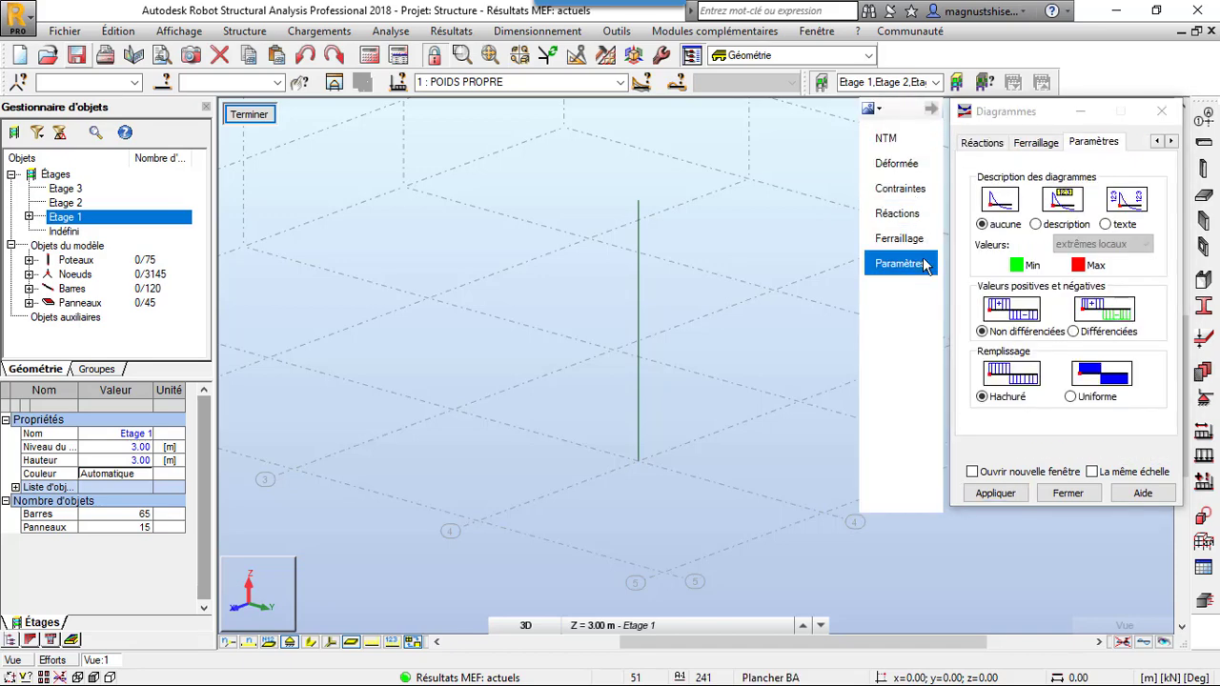
pyautogui.click(1054, 225)
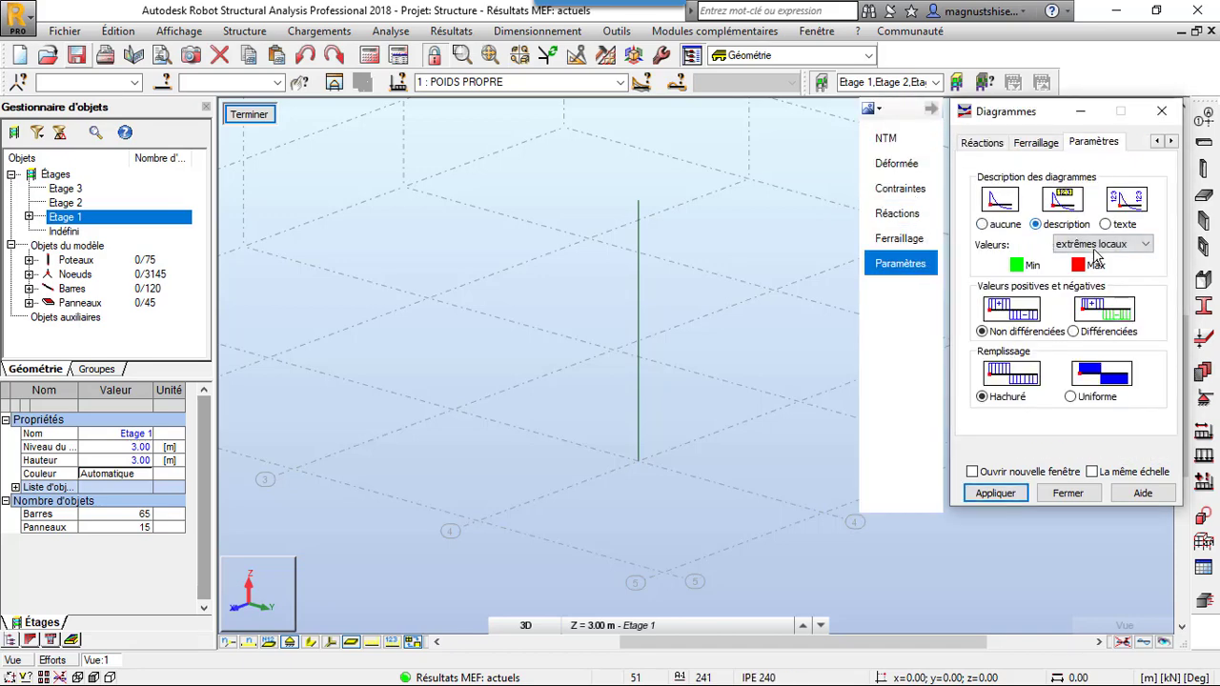
pyautogui.click(1073, 331)
pyautogui.click(992, 495)
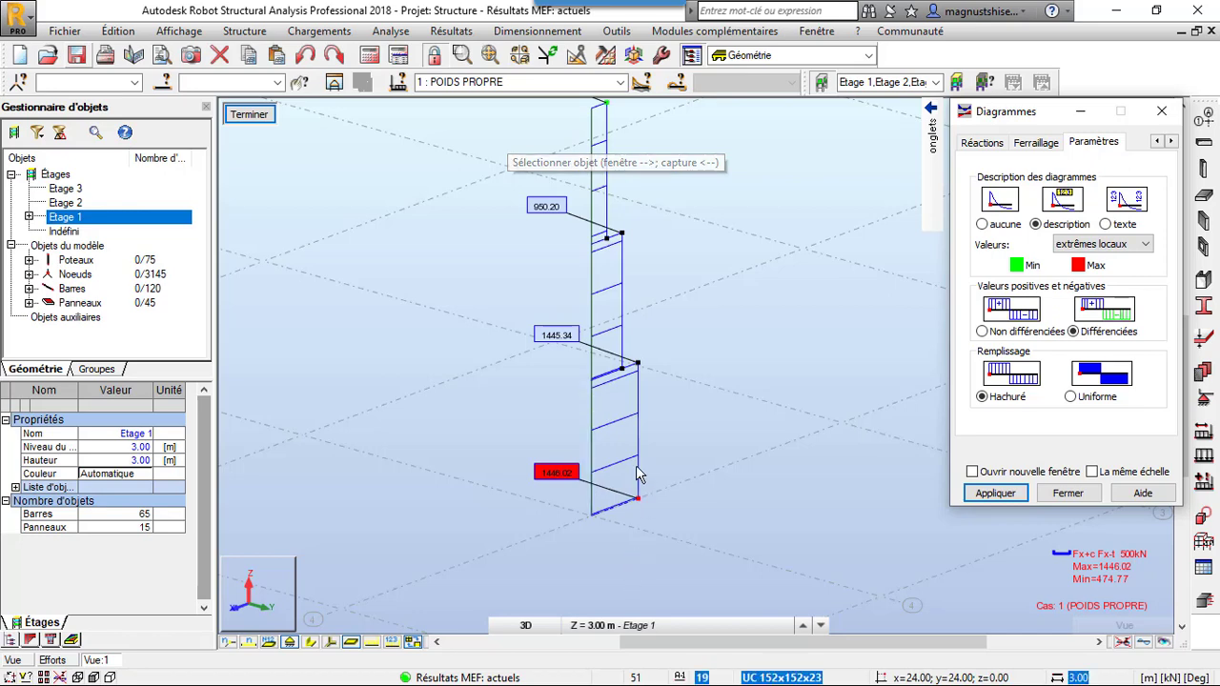
# Examine the axial force values labelled along the lower storeys of the isolated column line.
pyautogui.scroll(2, 586, 391)
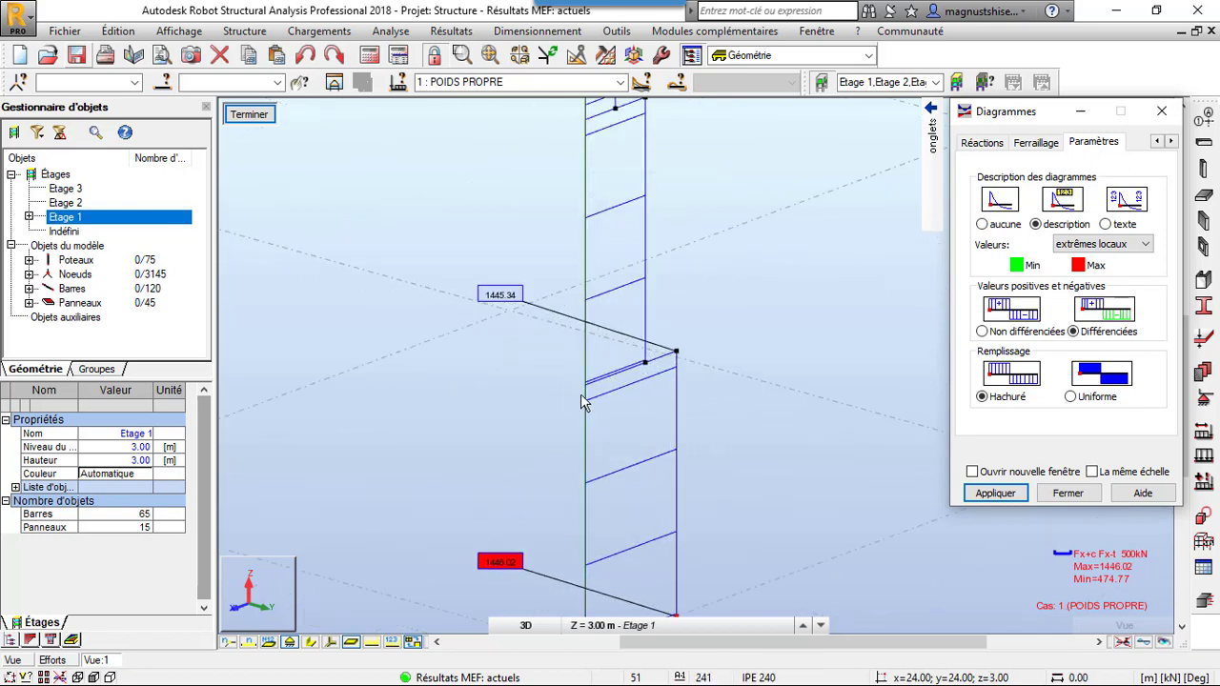
pyautogui.scroll(-2, 572, 381)
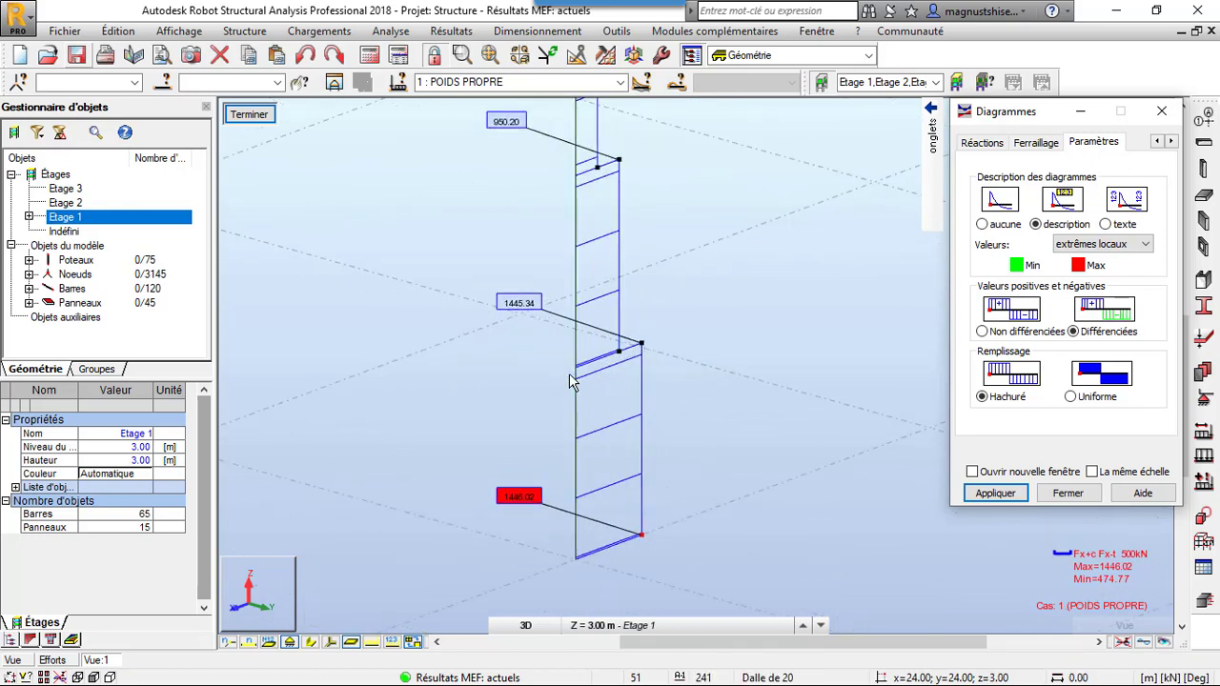
pyautogui.scroll(2, 570, 381)
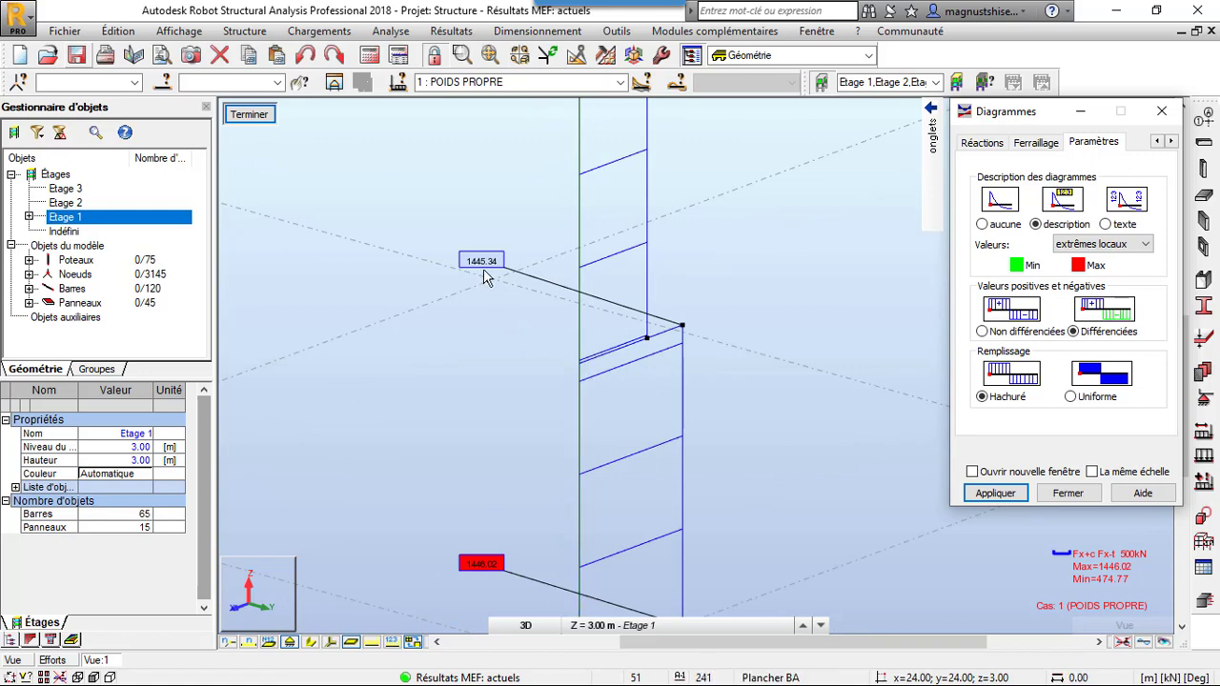
pyautogui.scroll(-1, 496, 354)
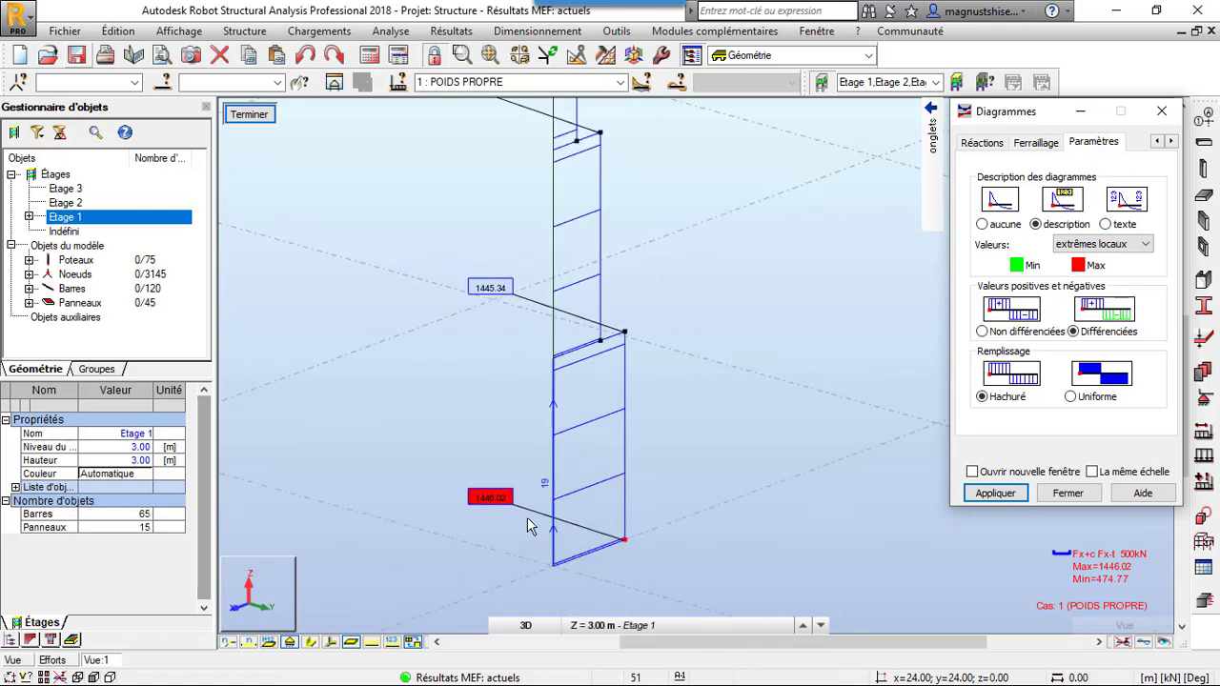
pyautogui.scroll(2, 527, 518)
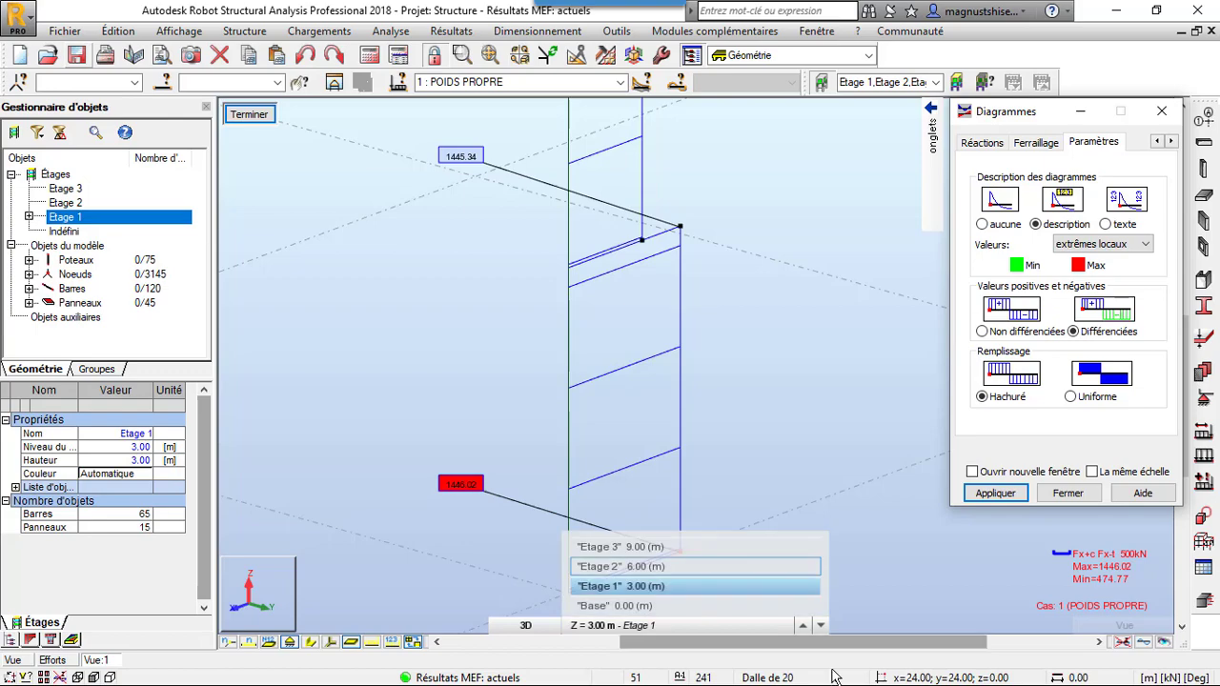
# Switch to A3C 3.01, accept its usage terms, and create a new "Poteau mixte partiellement enrobé - Profilé en I" member.
pyautogui.click(1116, 12)
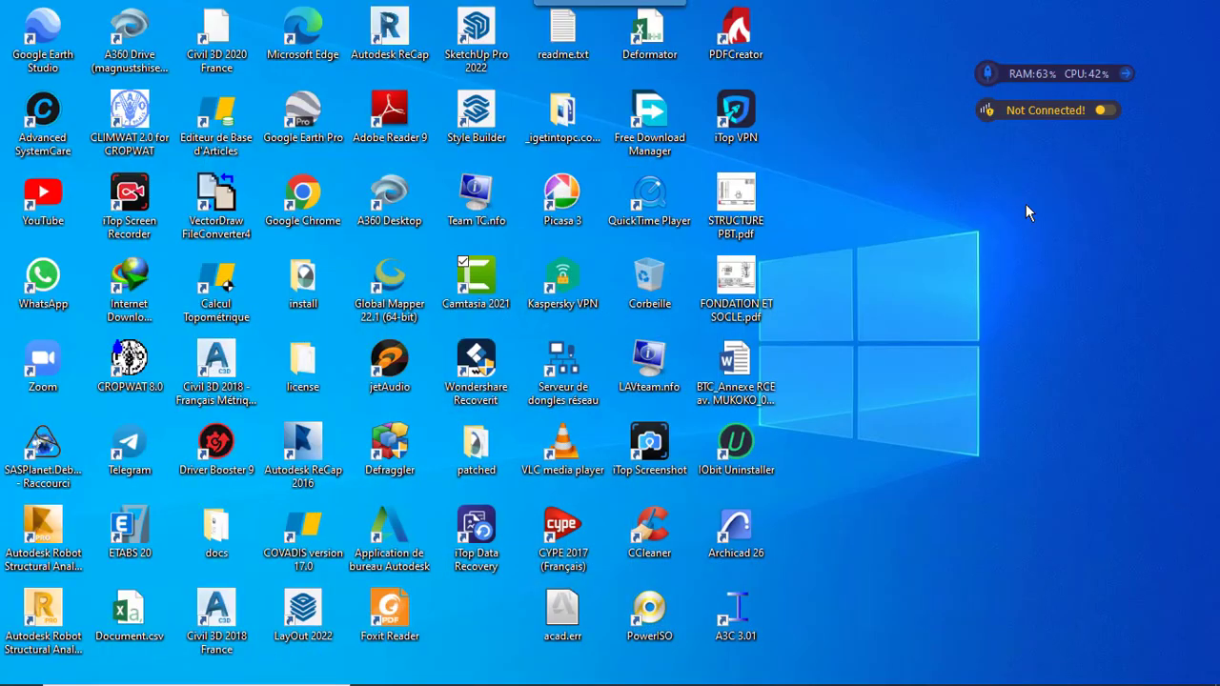
pyautogui.doubleClick(740, 616)
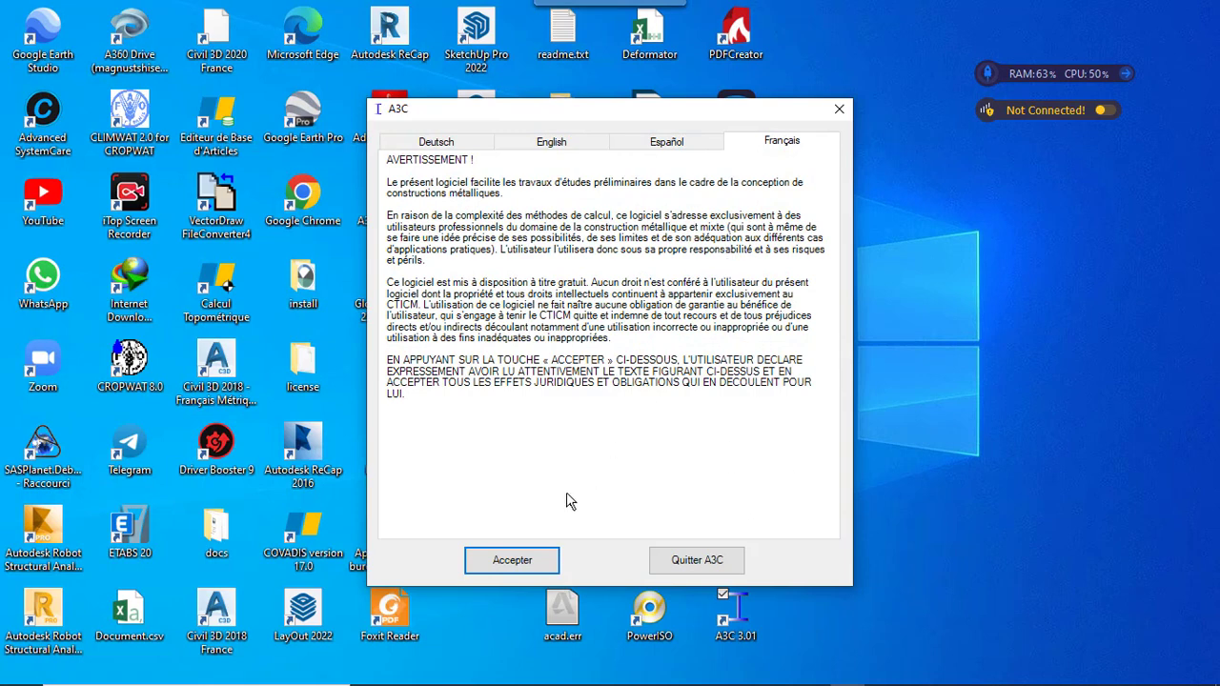
pyautogui.click(520, 562)
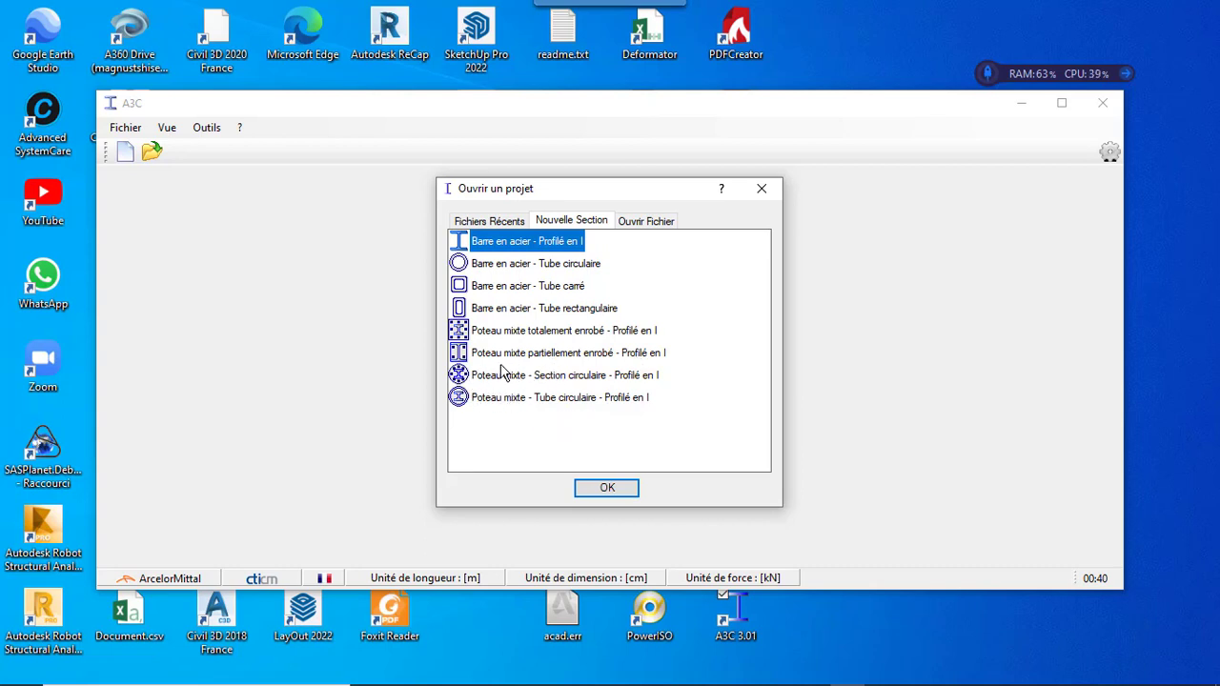
pyautogui.click(541, 354)
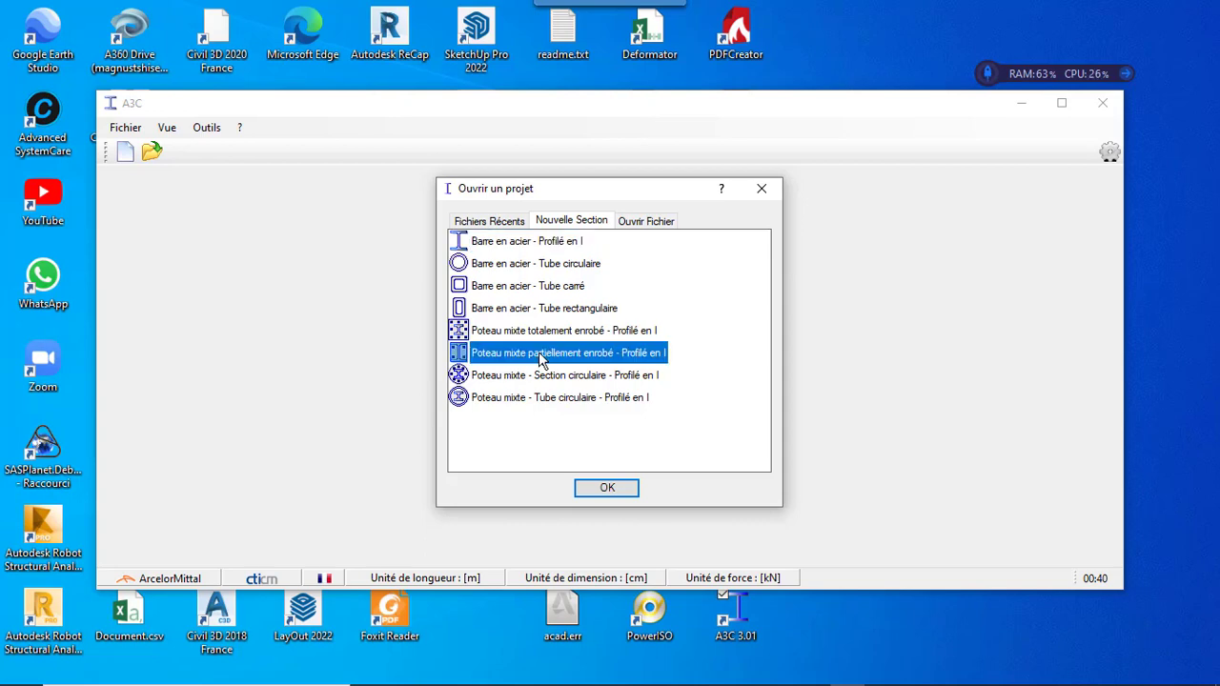
pyautogui.click(607, 489)
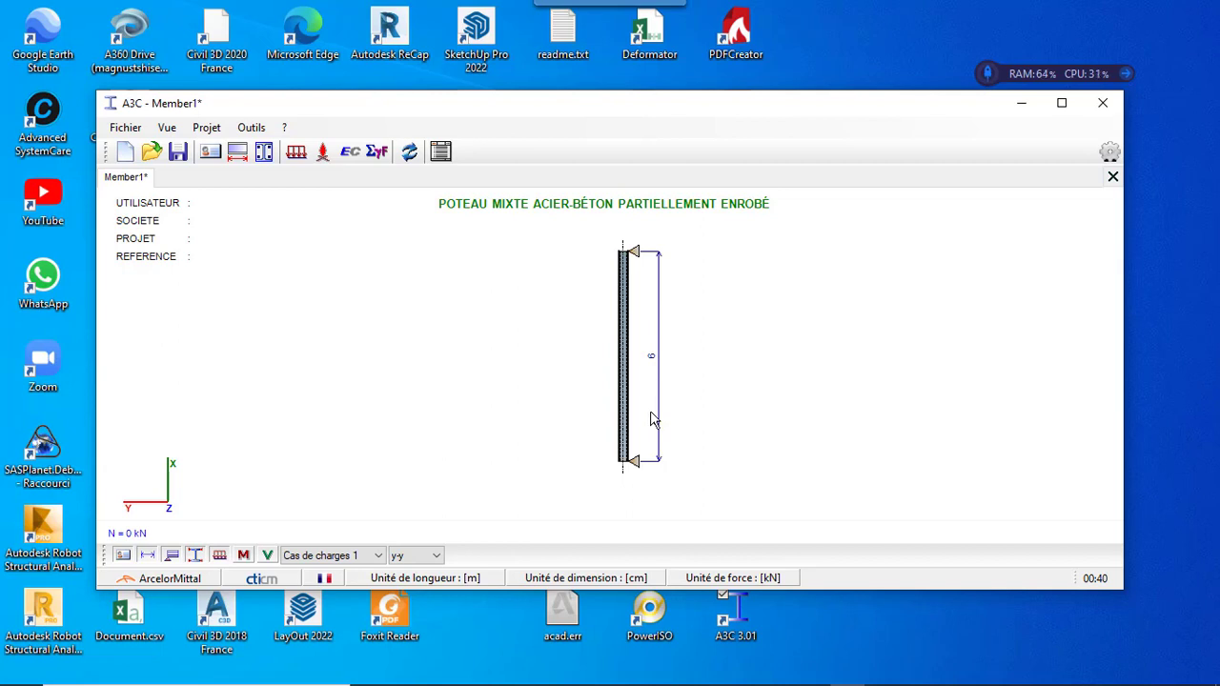
# Set the composite column's element length to 3 m in its main data.
pyautogui.click(238, 161)
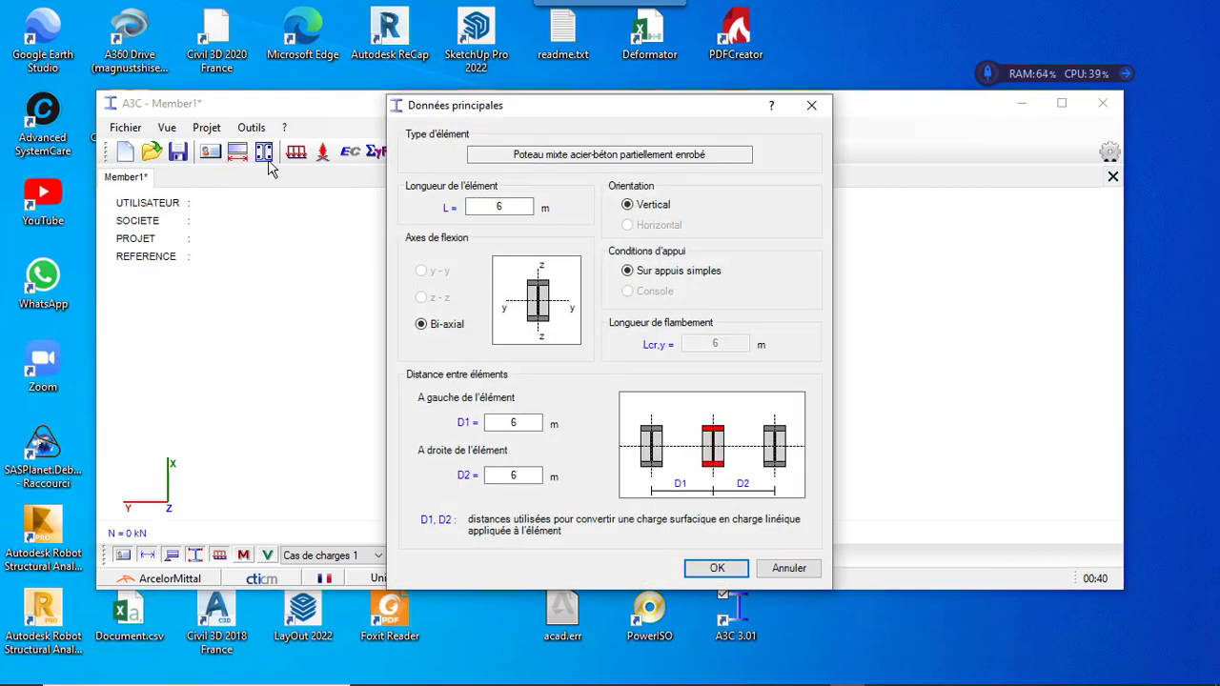
pyautogui.doubleClick(497, 207)
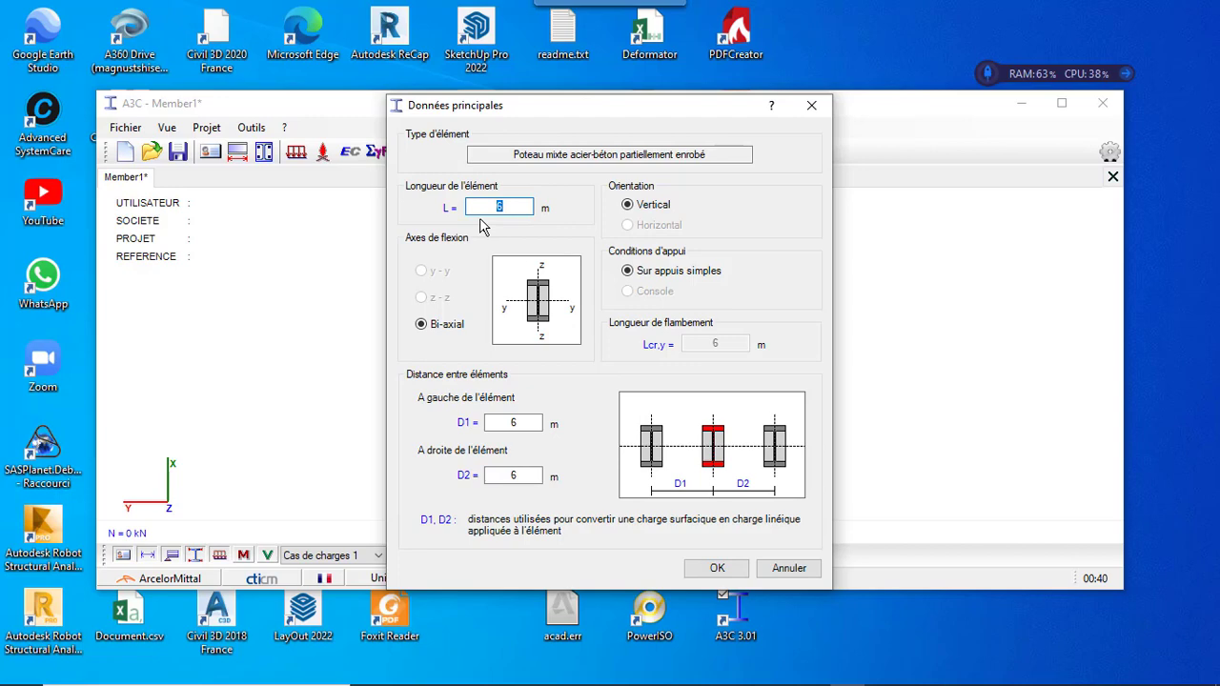
pyautogui.write('3')
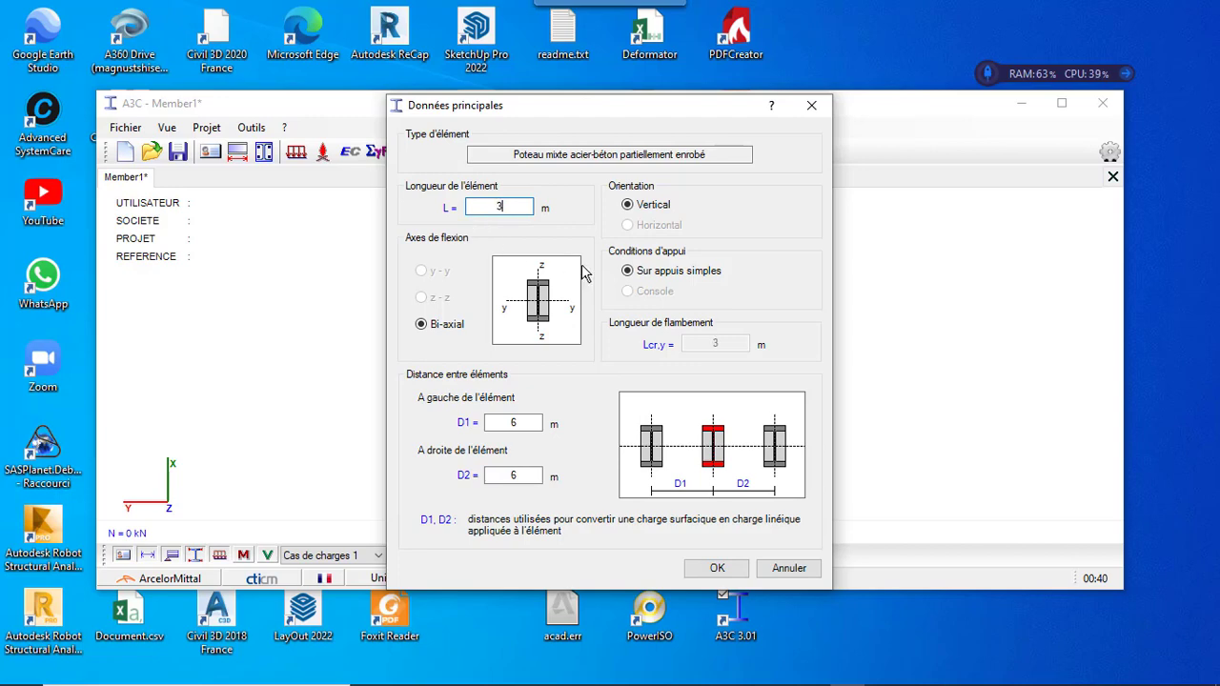
pyautogui.click(716, 569)
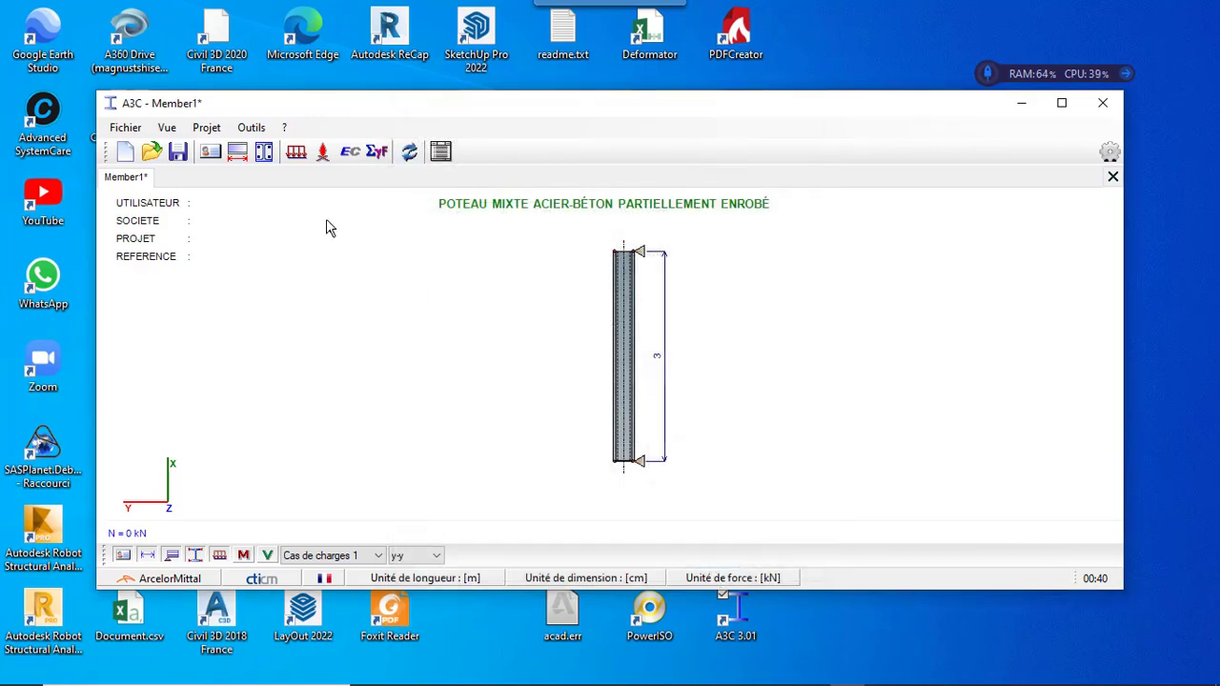
# Set the distances to the neighbouring elements D1 and D2 to 8 m in the column's main data.
pyautogui.click(238, 153)
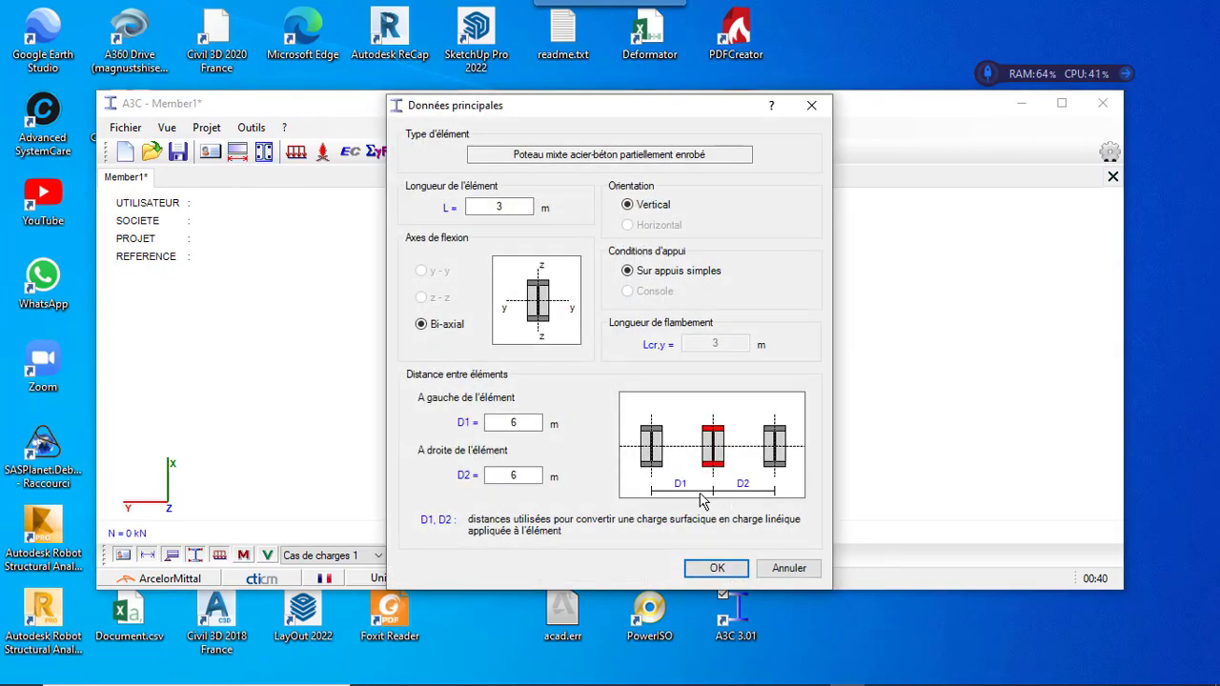
pyautogui.doubleClick(513, 425)
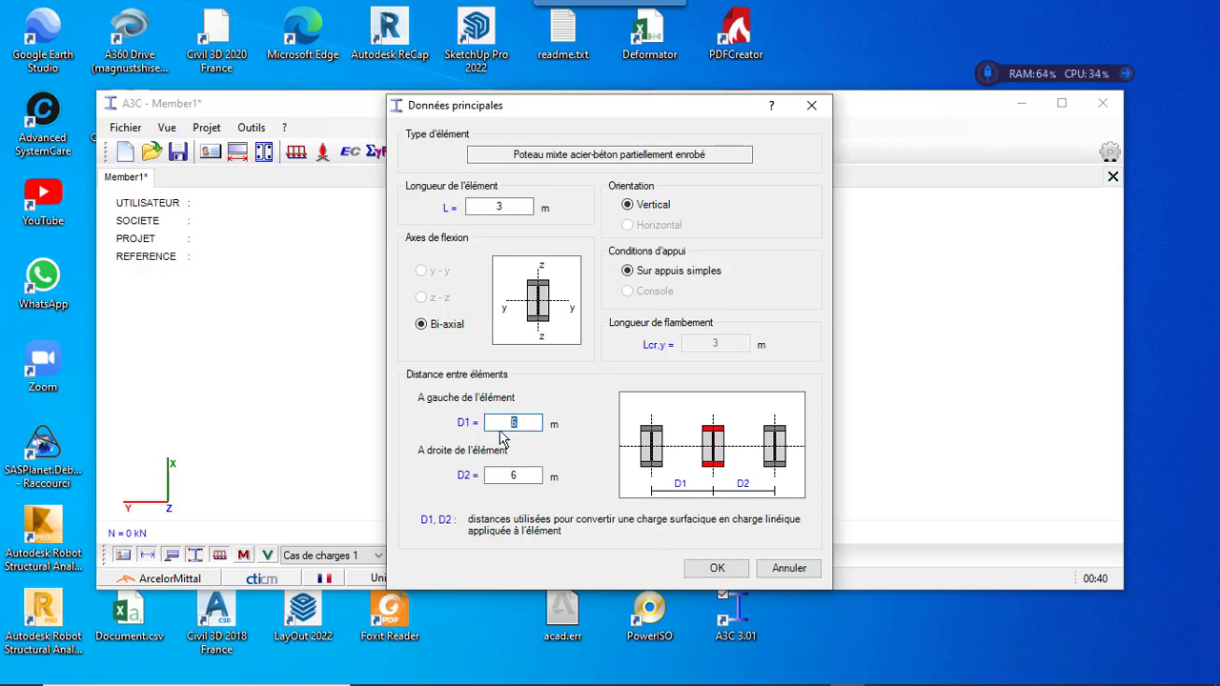
pyautogui.write('8')
pyautogui.doubleClick(511, 476)
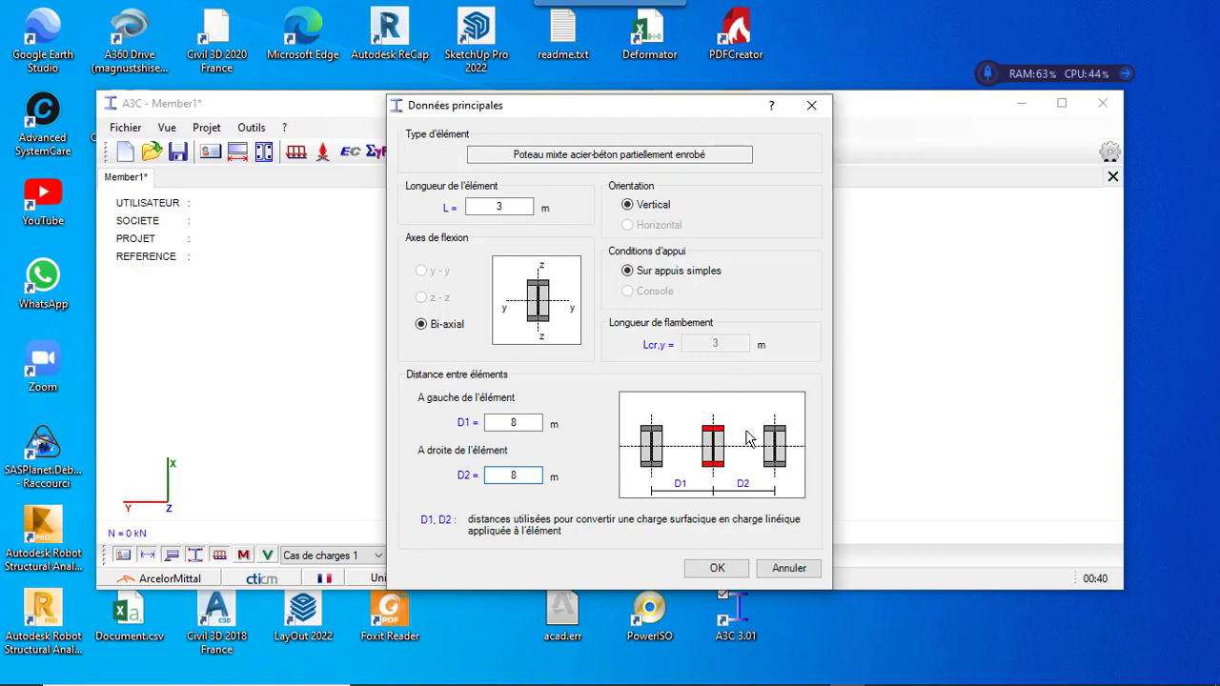
pyautogui.click(717, 569)
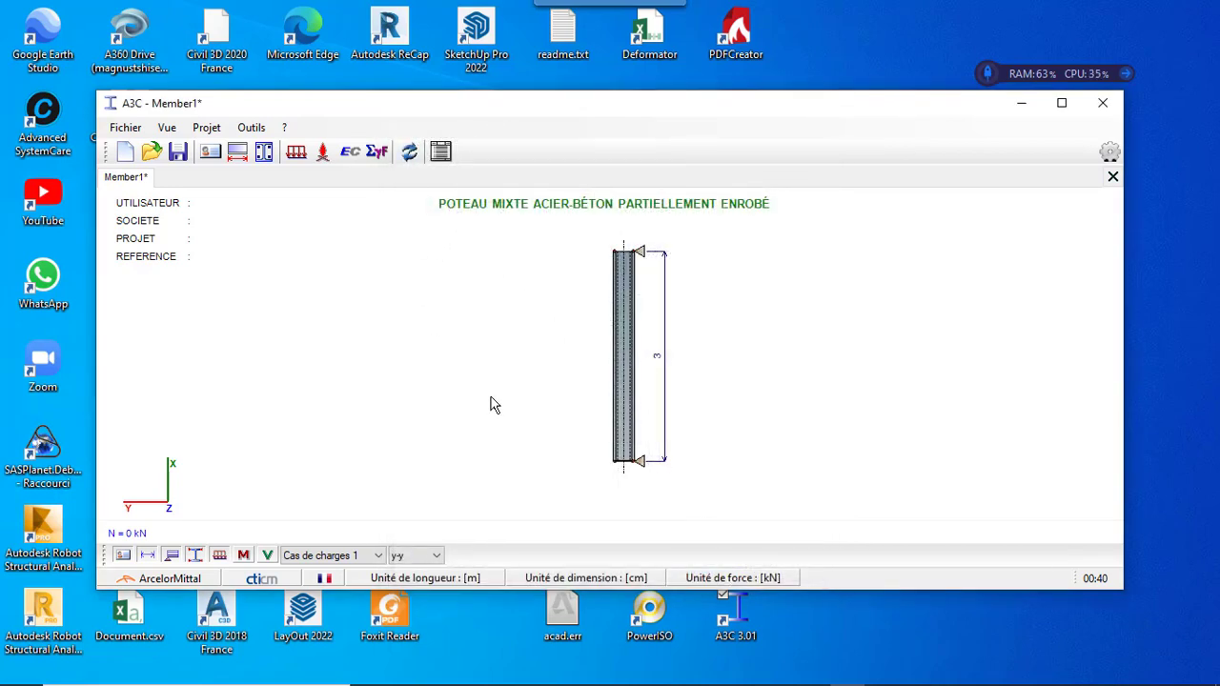
# In the cross-section definition, set the concrete class to C25/30, keeping structural class S4 and exposure class XC1.
pyautogui.click(267, 162)
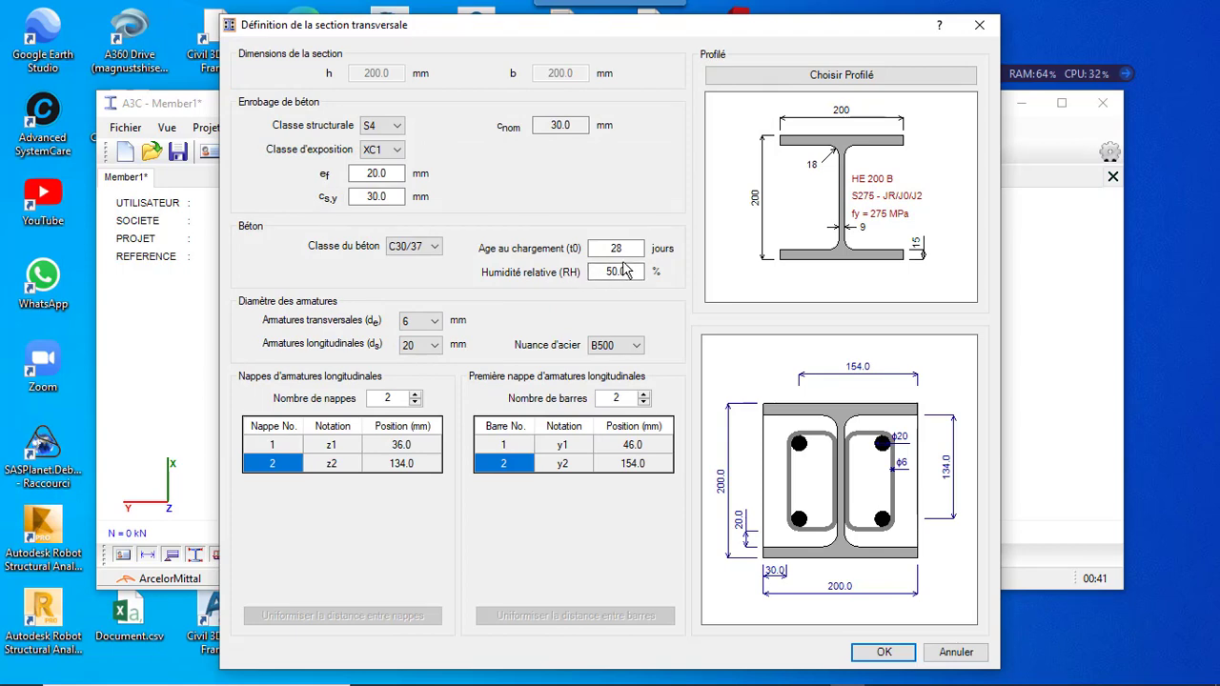
pyautogui.click(415, 248)
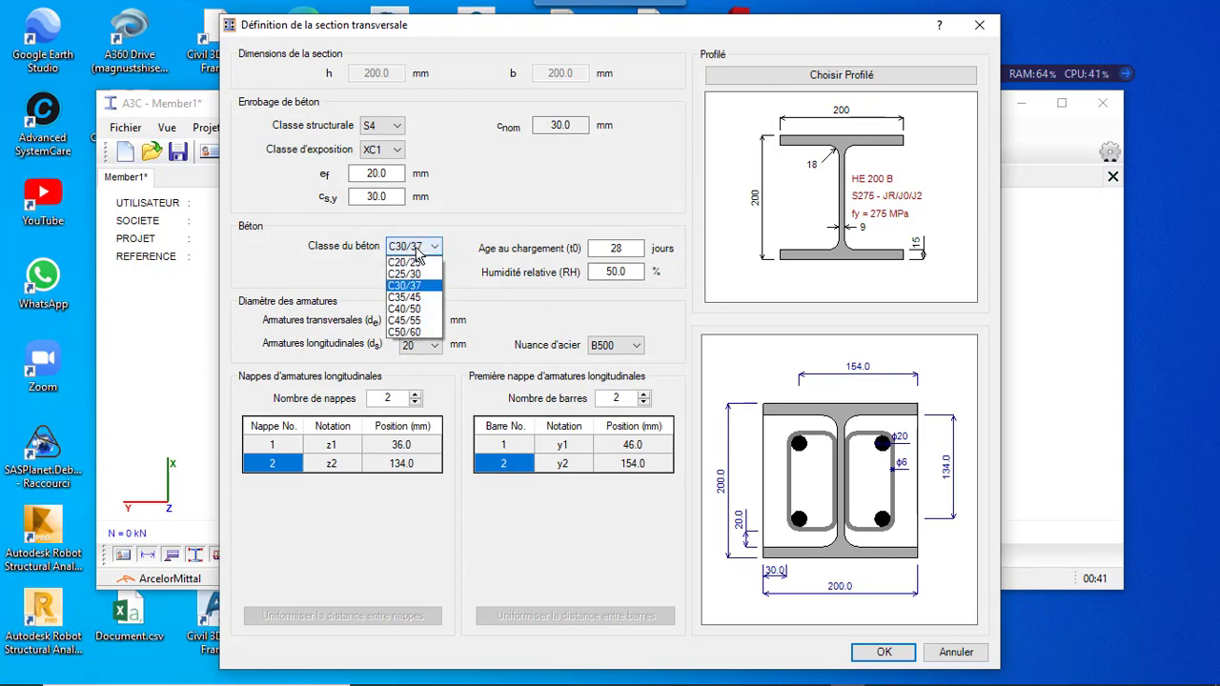
pyautogui.click(419, 282)
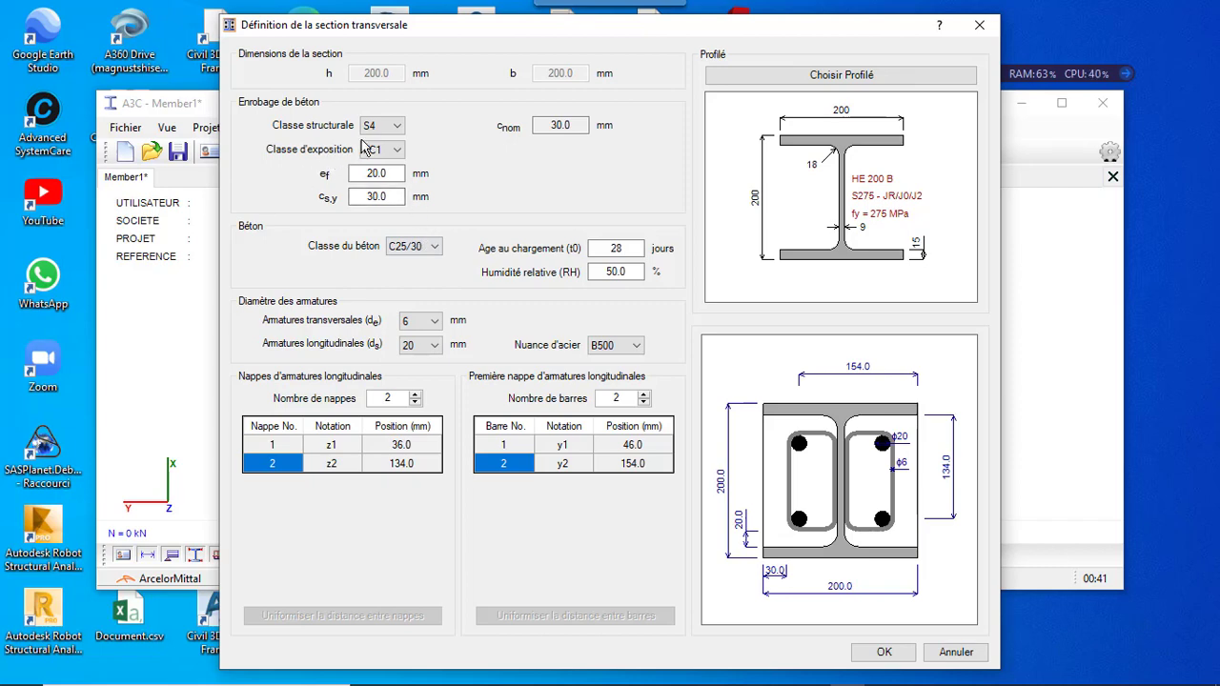
pyautogui.click(390, 131)
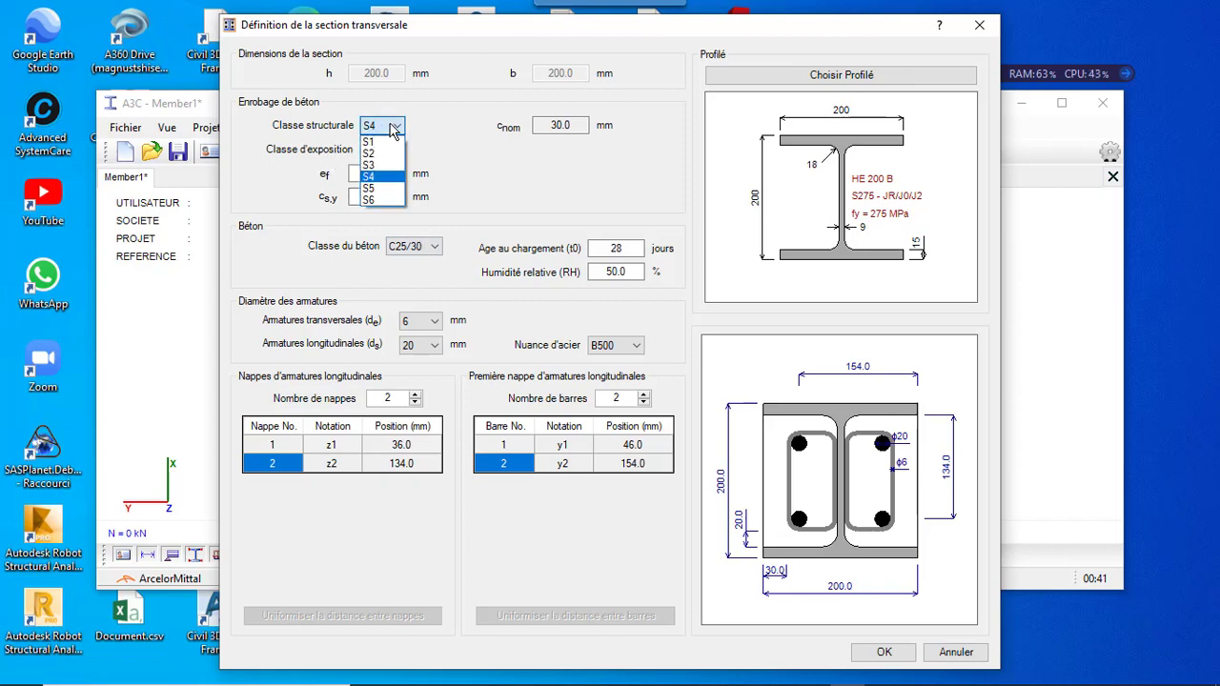
pyautogui.click(379, 176)
pyautogui.click(381, 152)
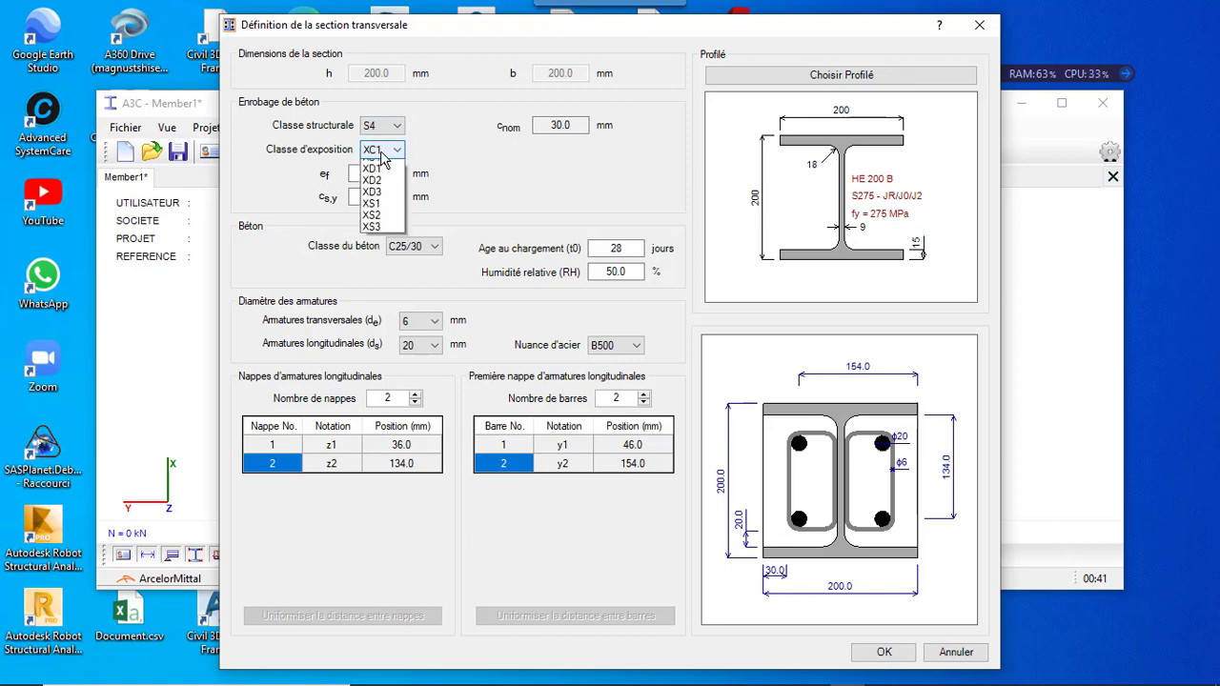
pyautogui.click(382, 152)
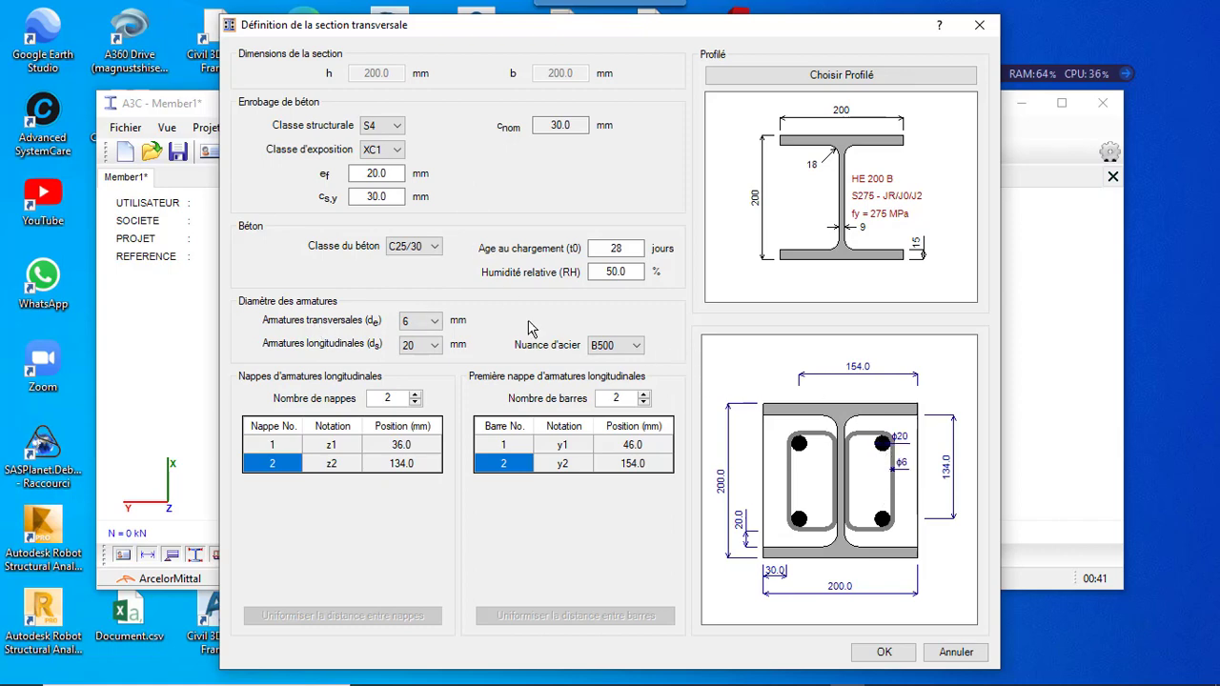
# Set the transverse reinforcement diameter to 8 mm and the longitudinal one to 16 mm, with B500 steel.
pyautogui.click(436, 323)
pyautogui.click(424, 341)
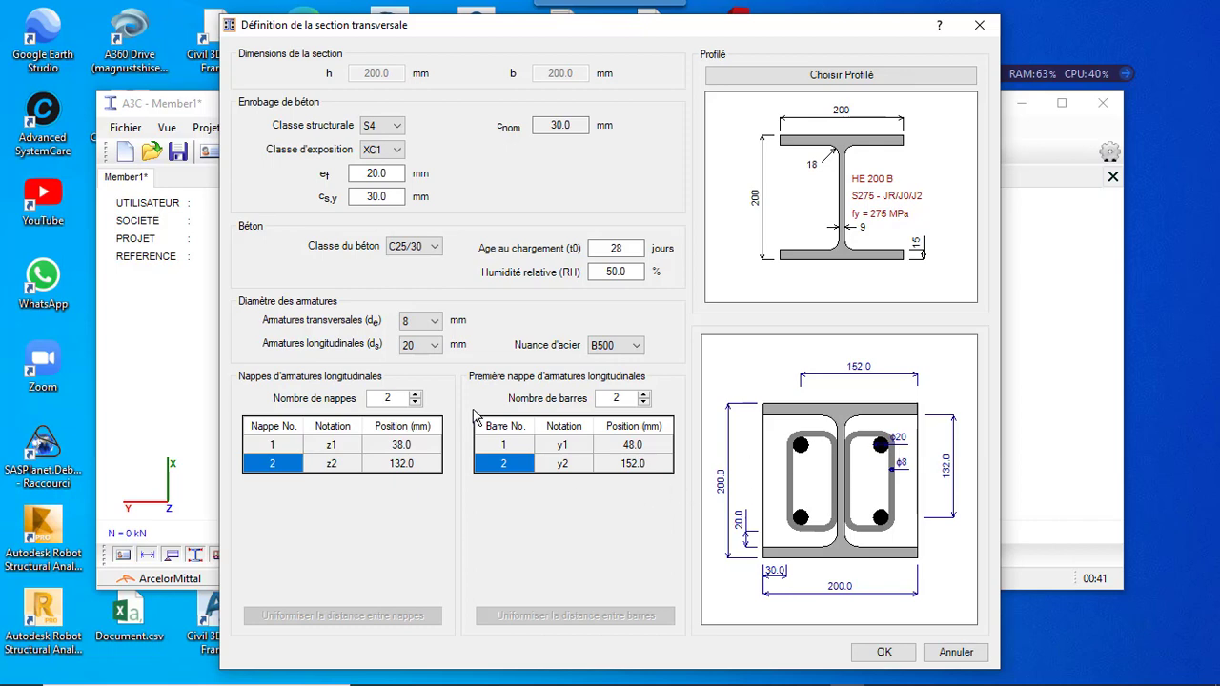
pyautogui.click(431, 350)
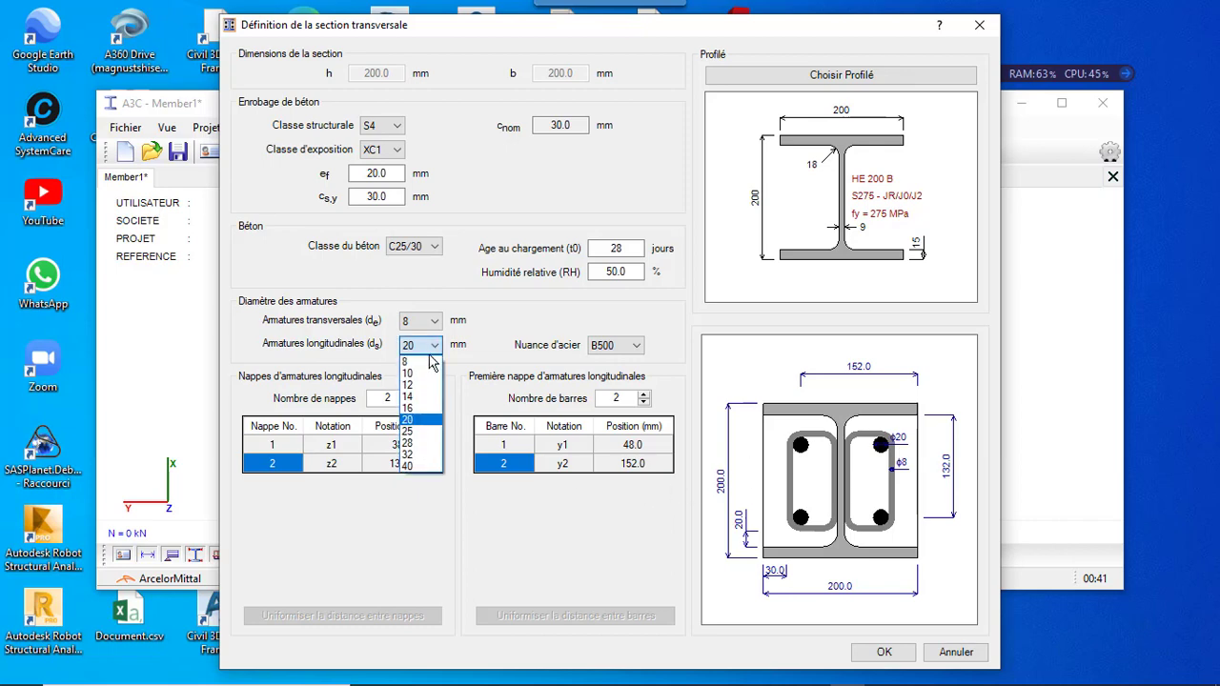
pyautogui.click(423, 408)
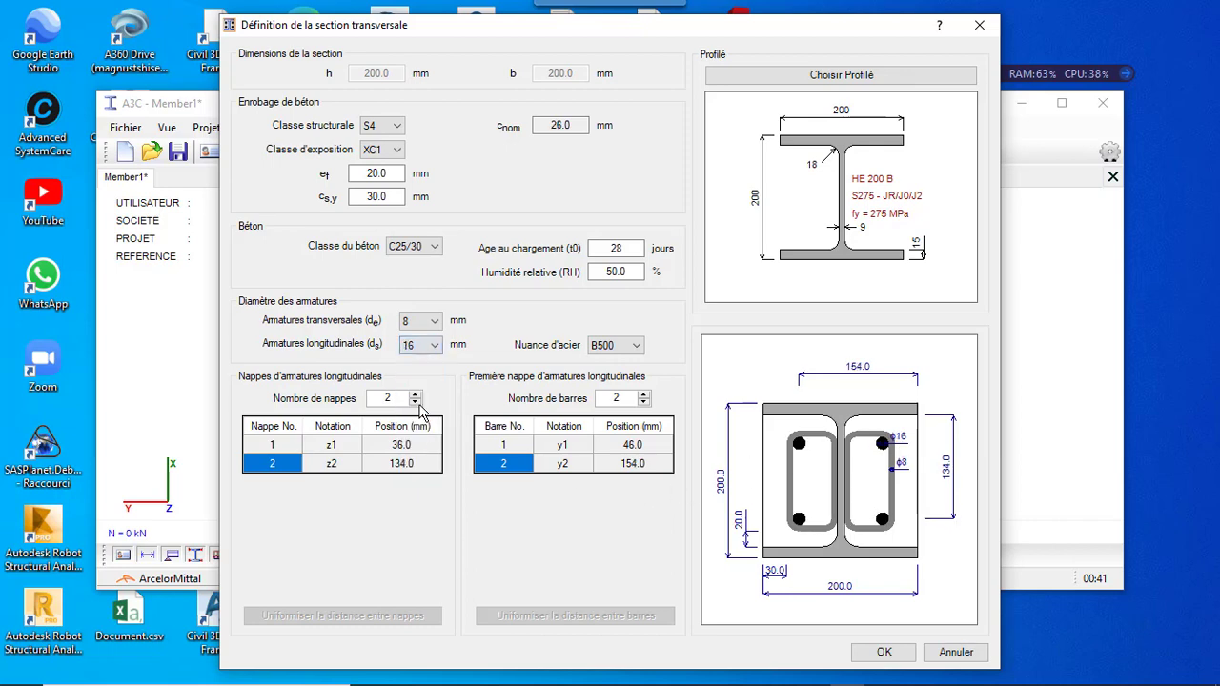
pyautogui.click(621, 349)
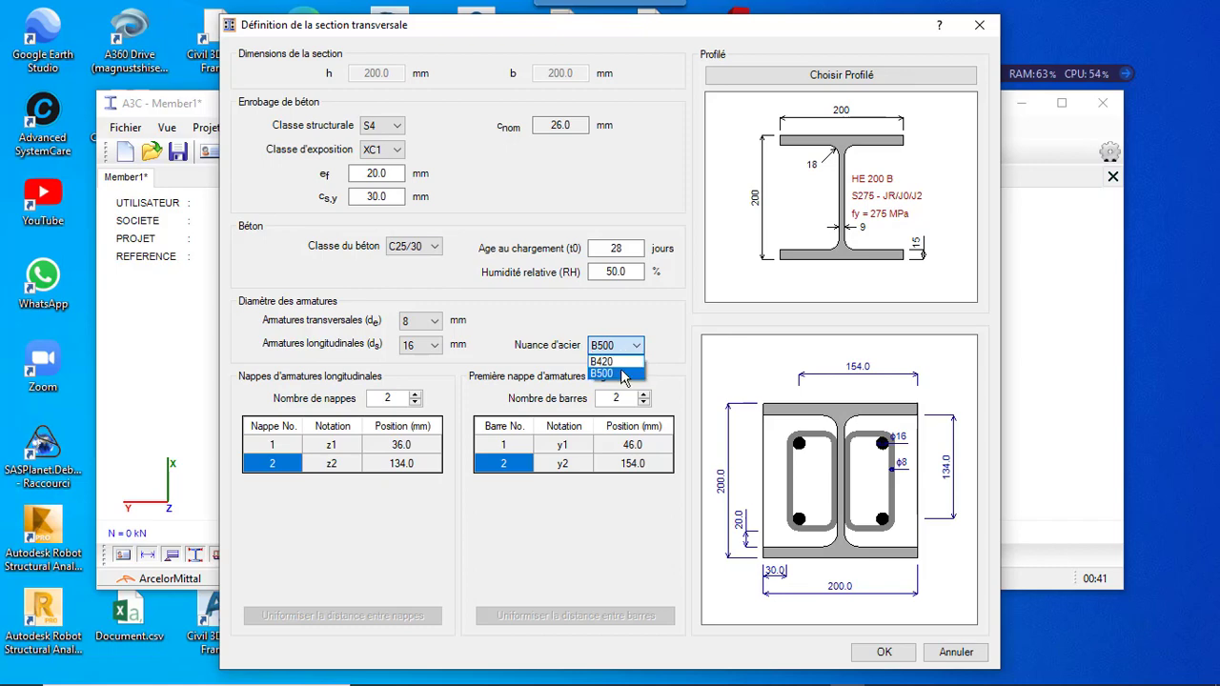
pyautogui.click(625, 373)
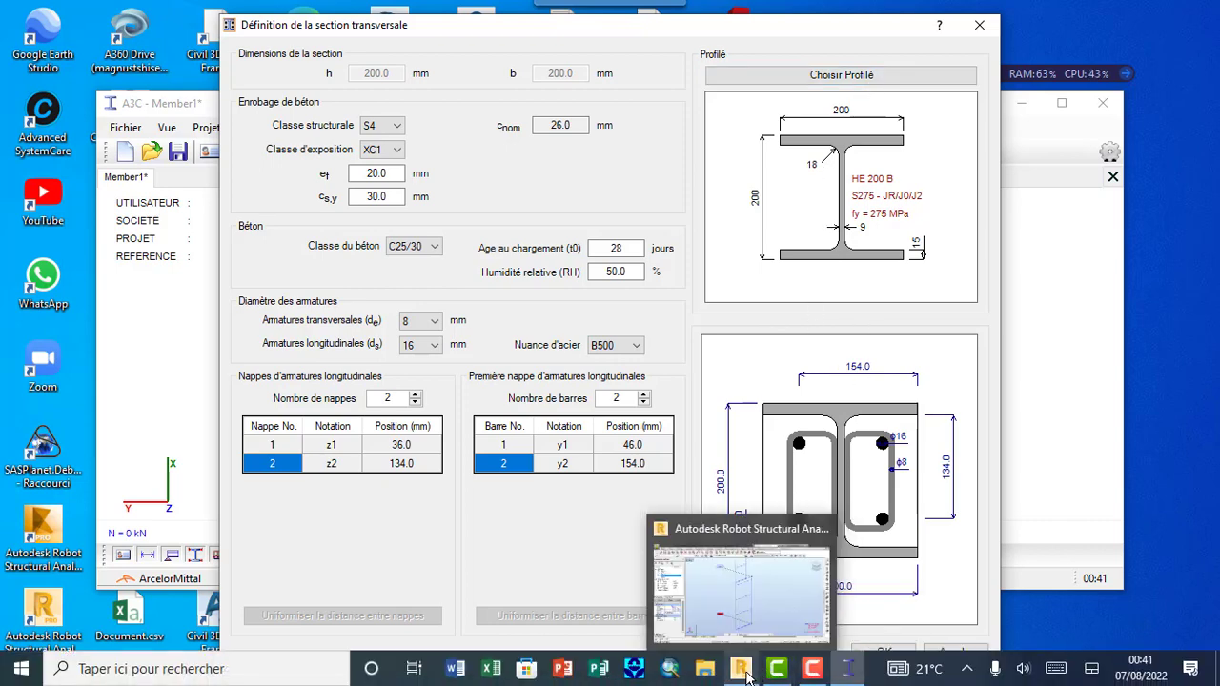
# Switch to Robot, check the steel profiles used in the building model through the section list and bar selection, and return to A3C.
pyautogui.click(748, 675)
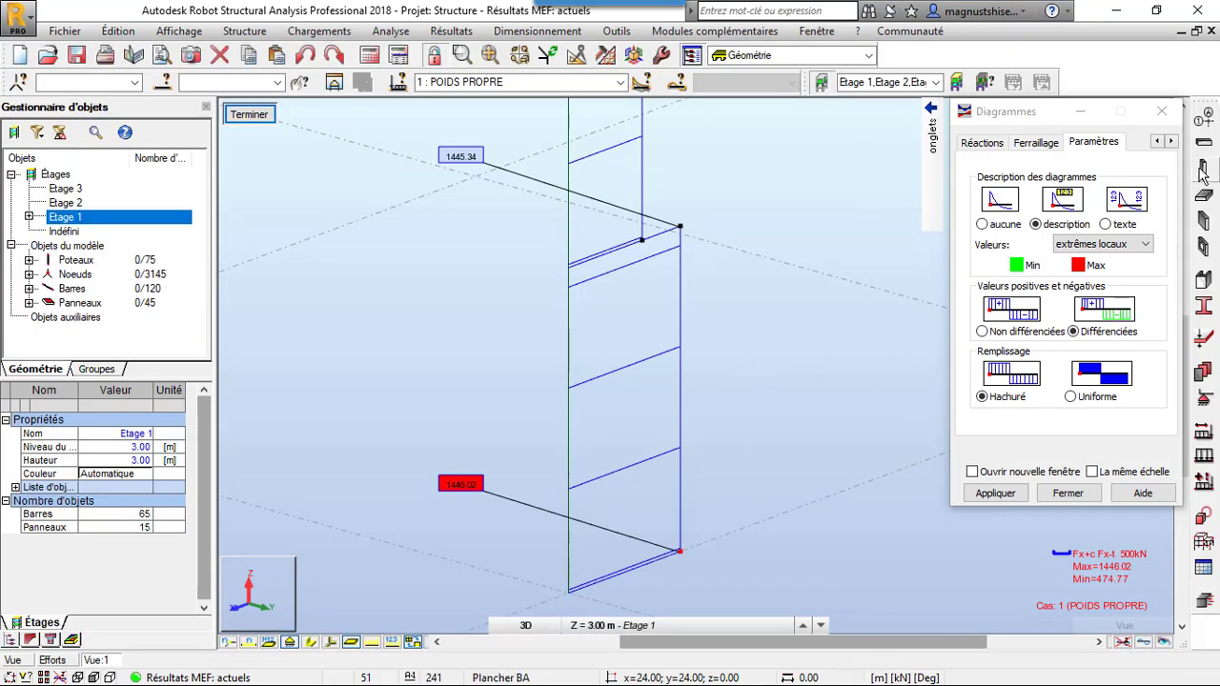
pyautogui.click(1203, 305)
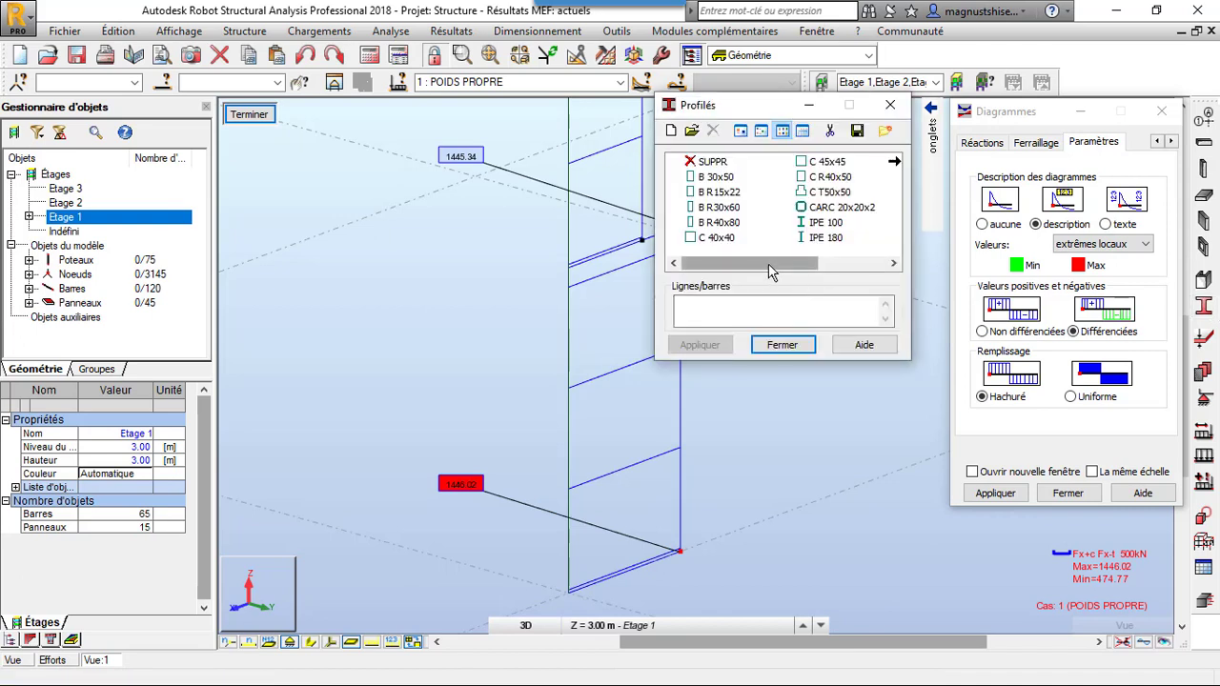
pyautogui.moveTo(772, 272); pyautogui.dragTo(887, 265)
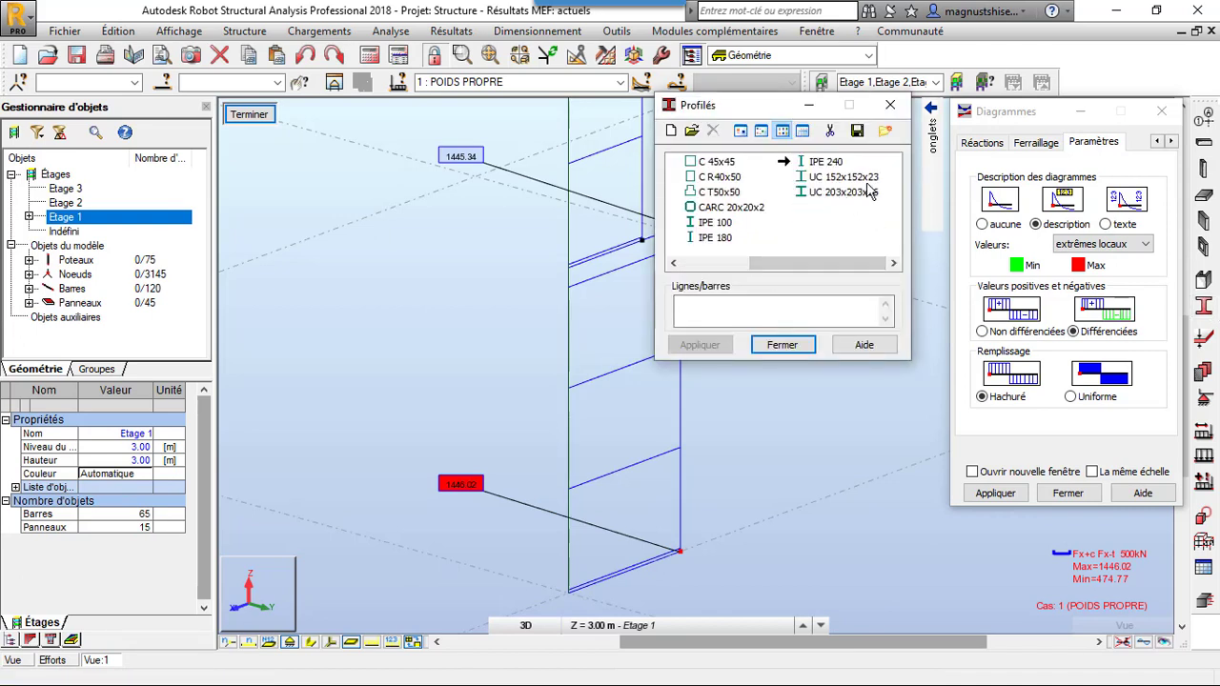
pyautogui.click(889, 104)
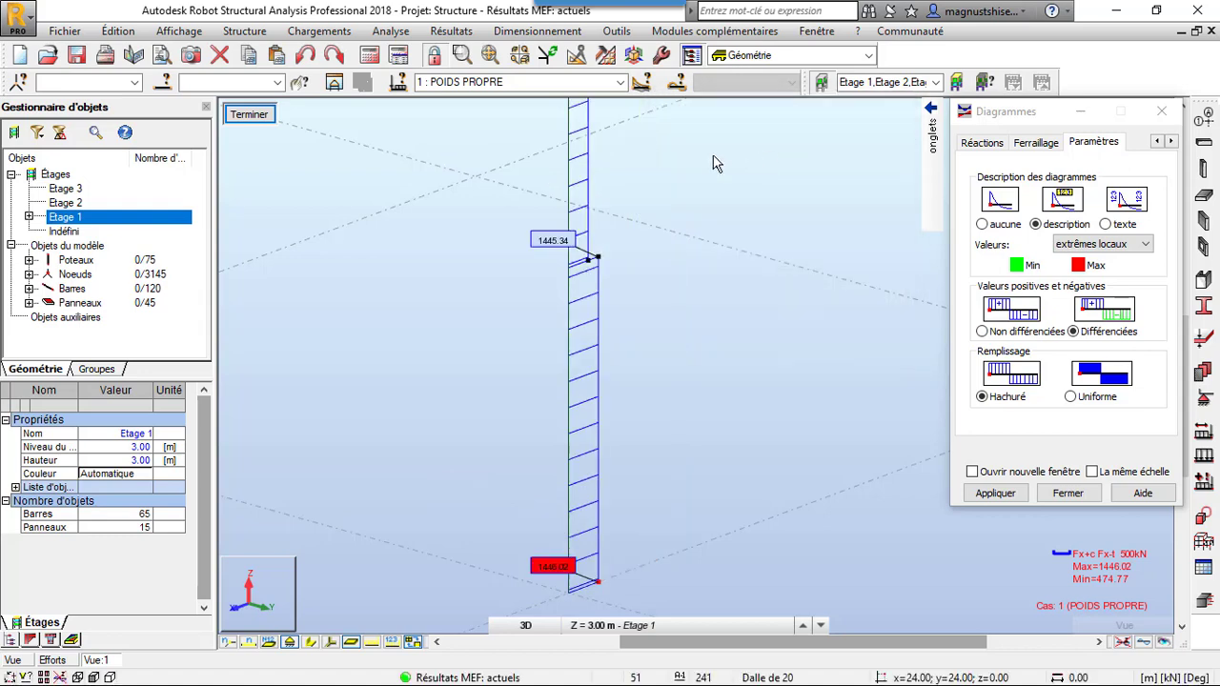
pyautogui.click(165, 84)
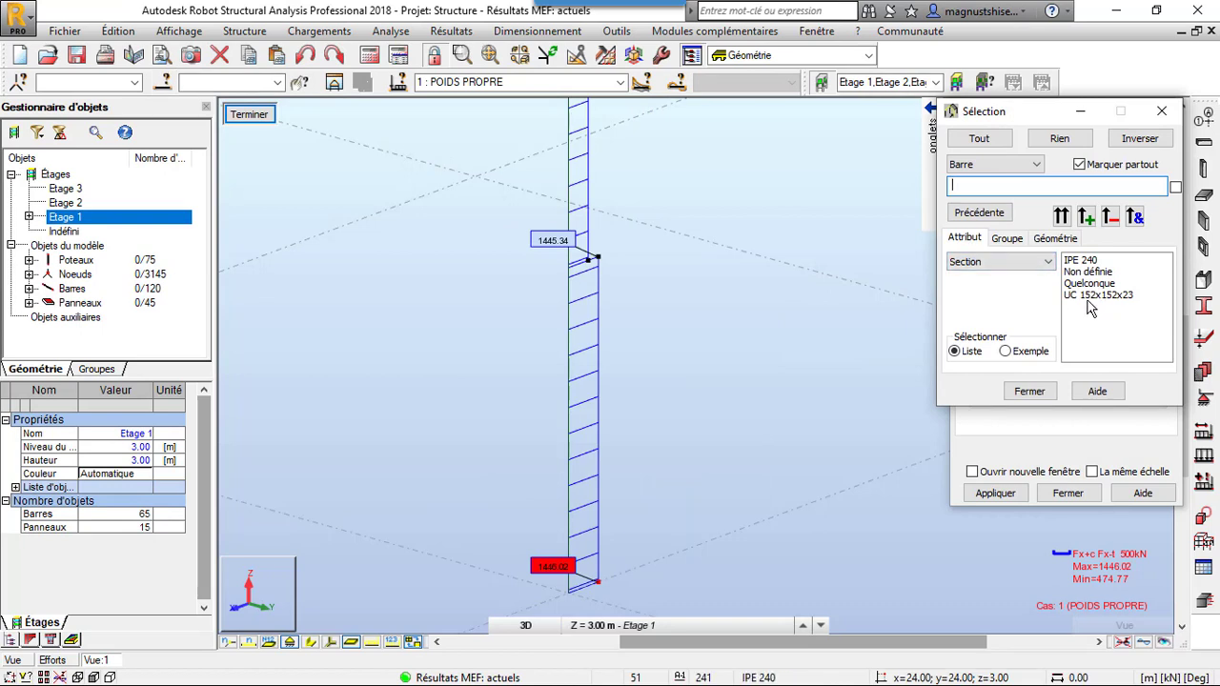
pyautogui.click(1171, 122)
pyautogui.click(13, 661)
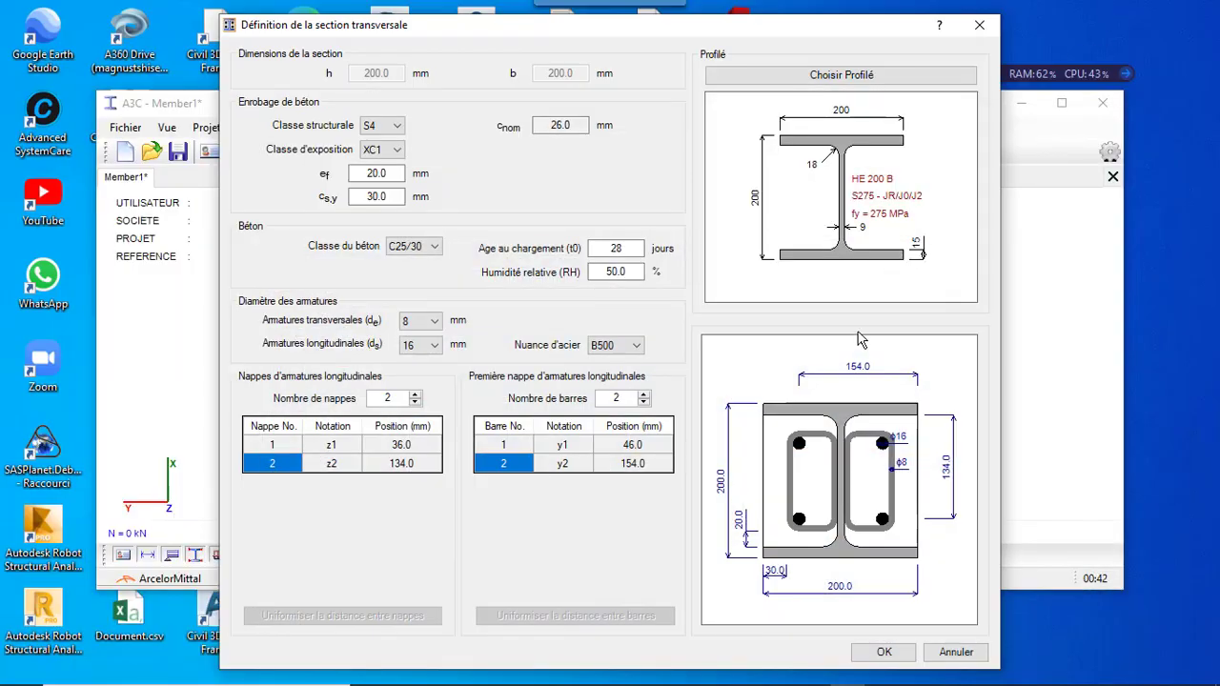
# Choose the rolled UC 152 x 152 x 23 profile for the composite column and accept the cross-section definition.
pyautogui.click(822, 77)
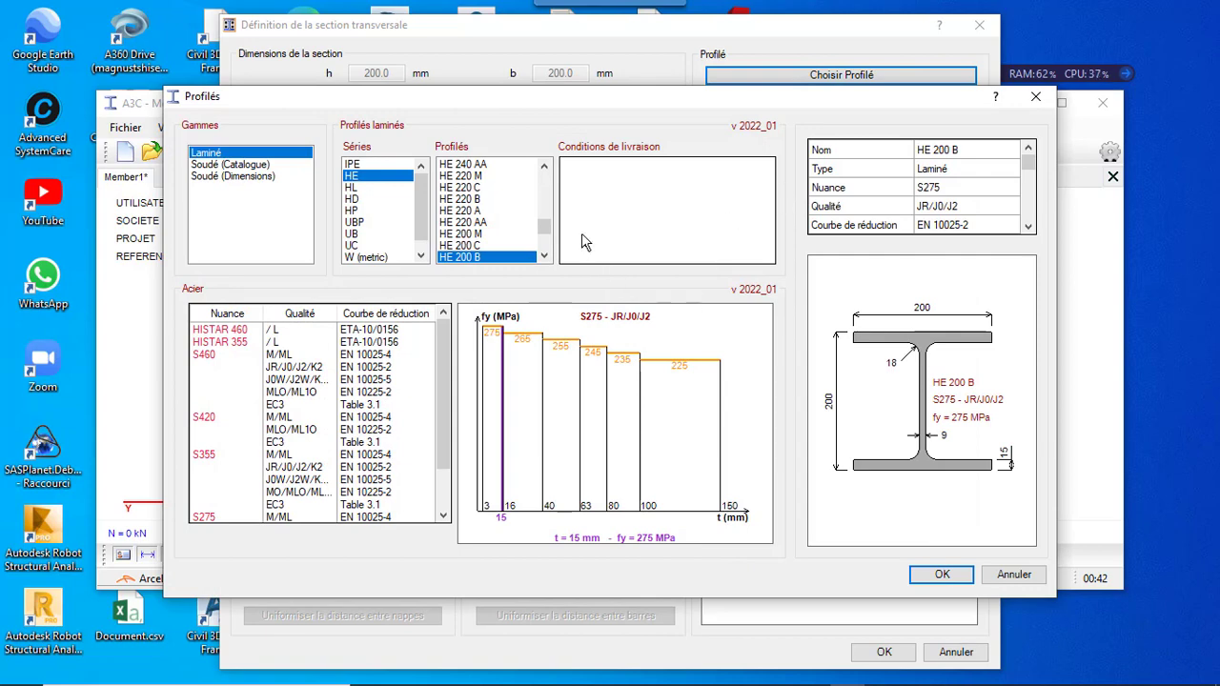
pyautogui.moveTo(545, 227); pyautogui.dragTo(548, 259)
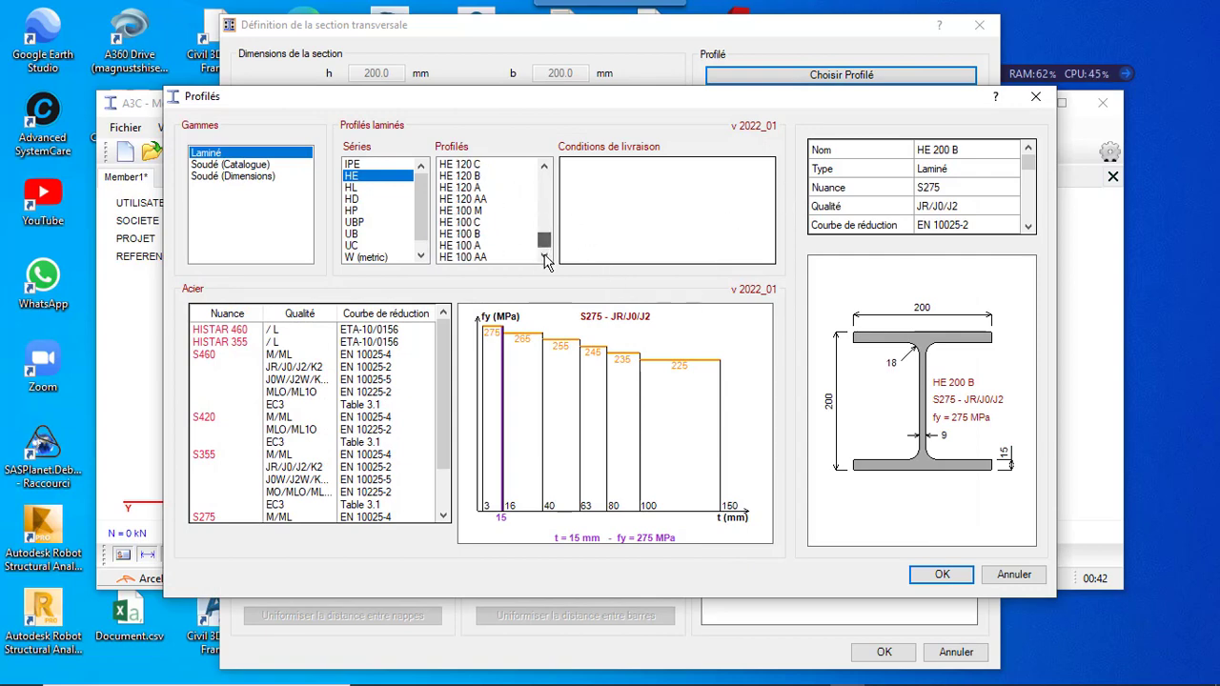
pyautogui.click(544, 168)
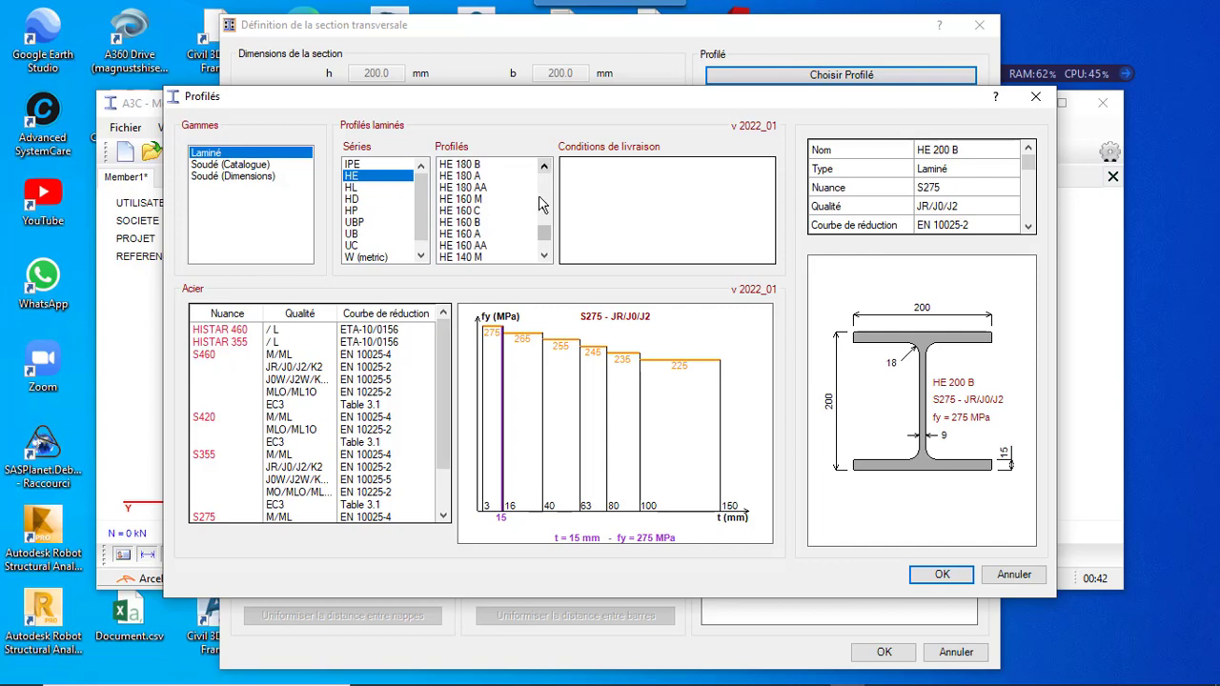
pyautogui.moveTo(544, 235); pyautogui.dragTo(546, 186)
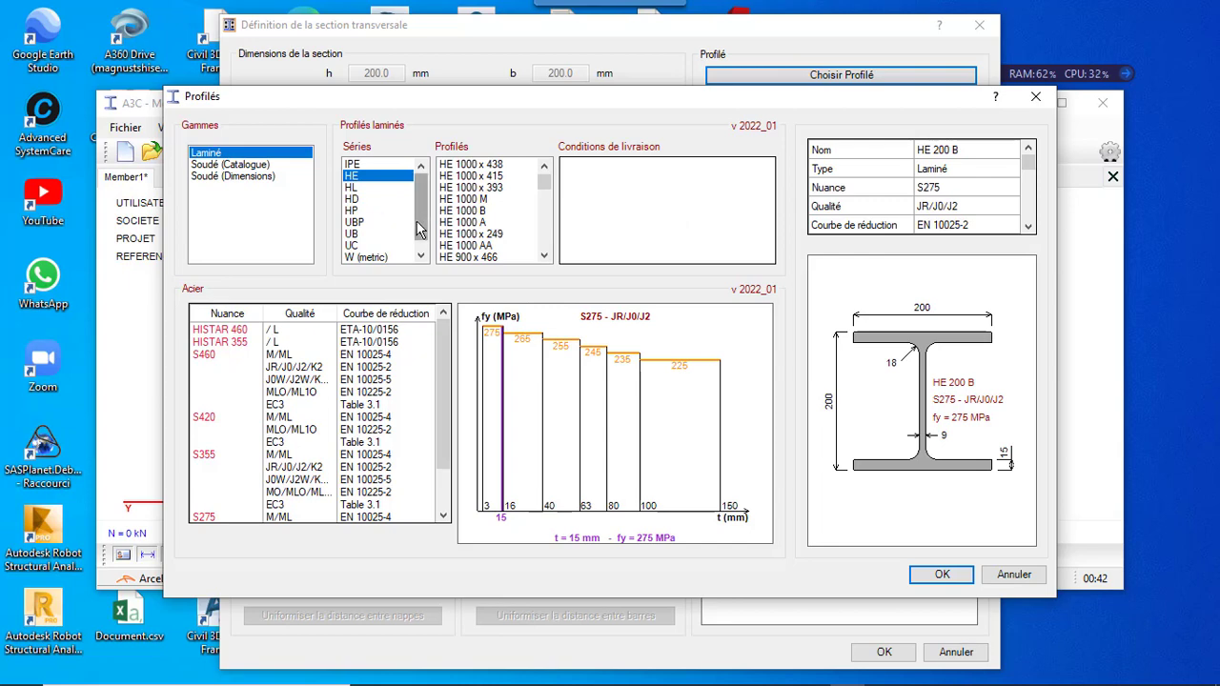
pyautogui.scroll(-1, 345, 250)
pyautogui.click(350, 233)
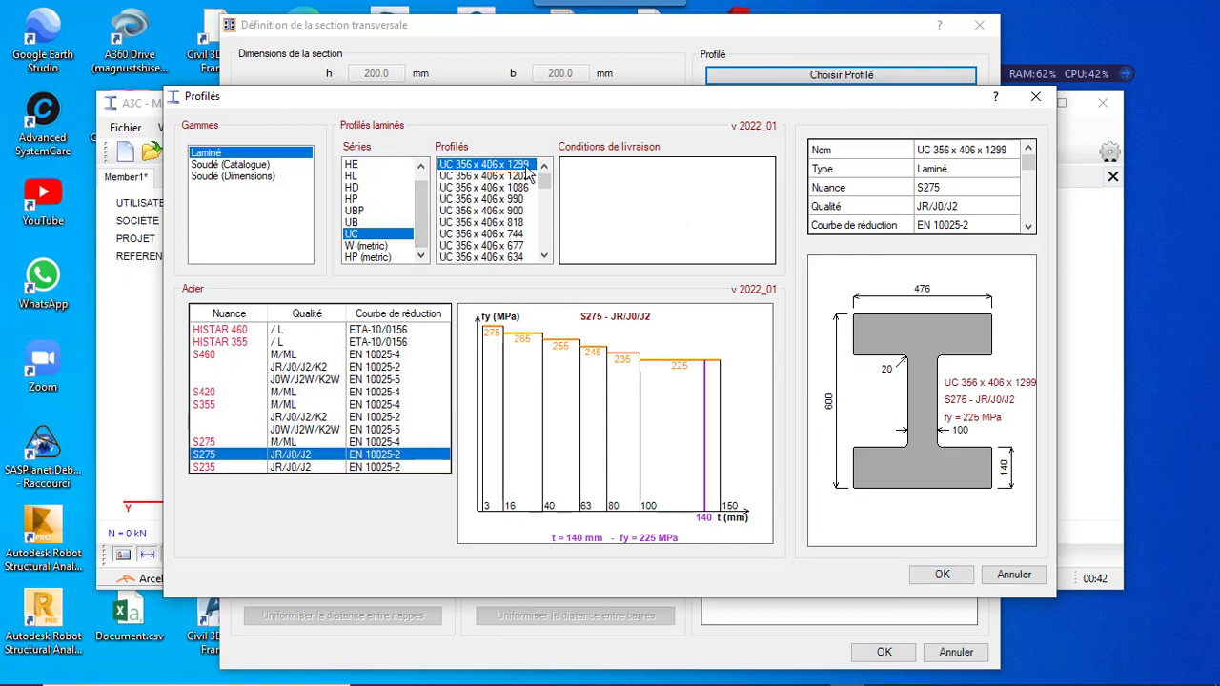
pyautogui.moveTo(542, 189); pyautogui.dragTo(539, 257)
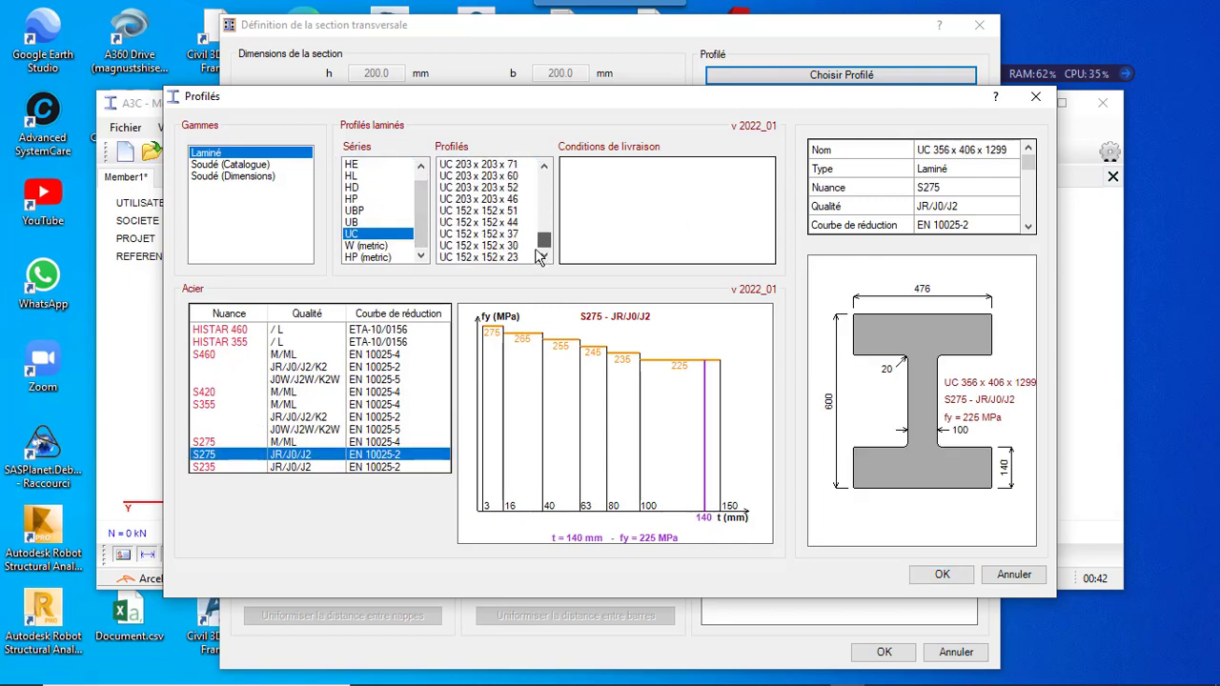
pyautogui.click(464, 256)
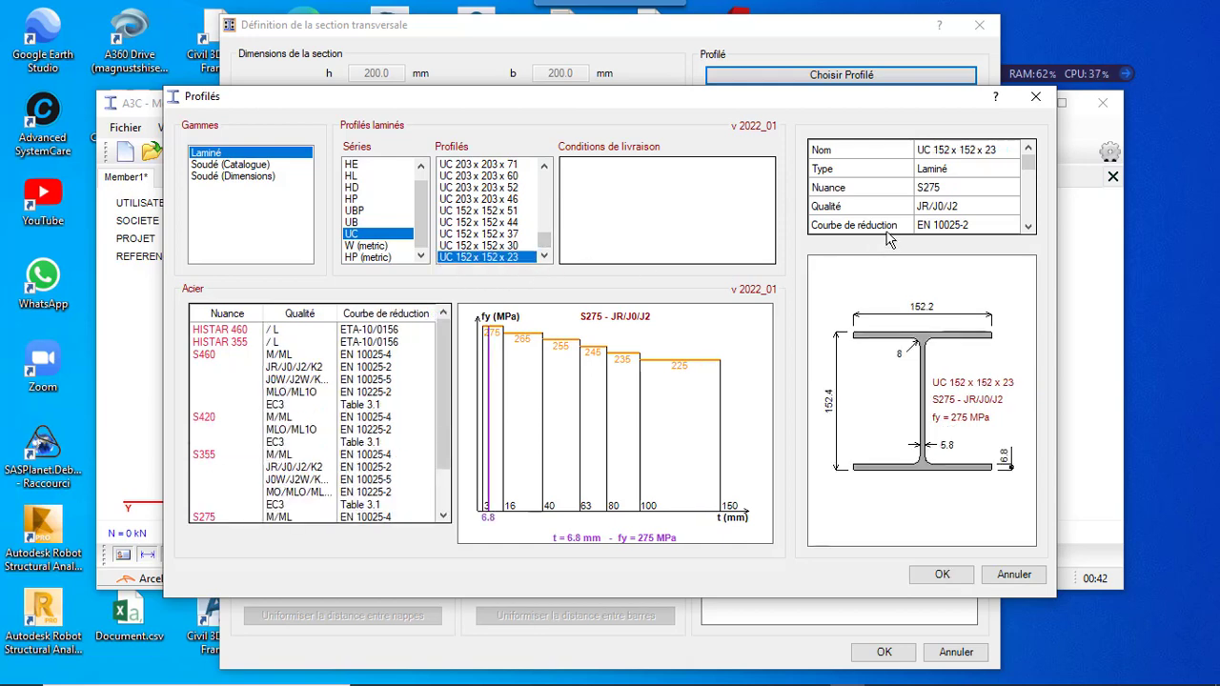
pyautogui.moveTo(703, 105); pyautogui.dragTo(717, 57)
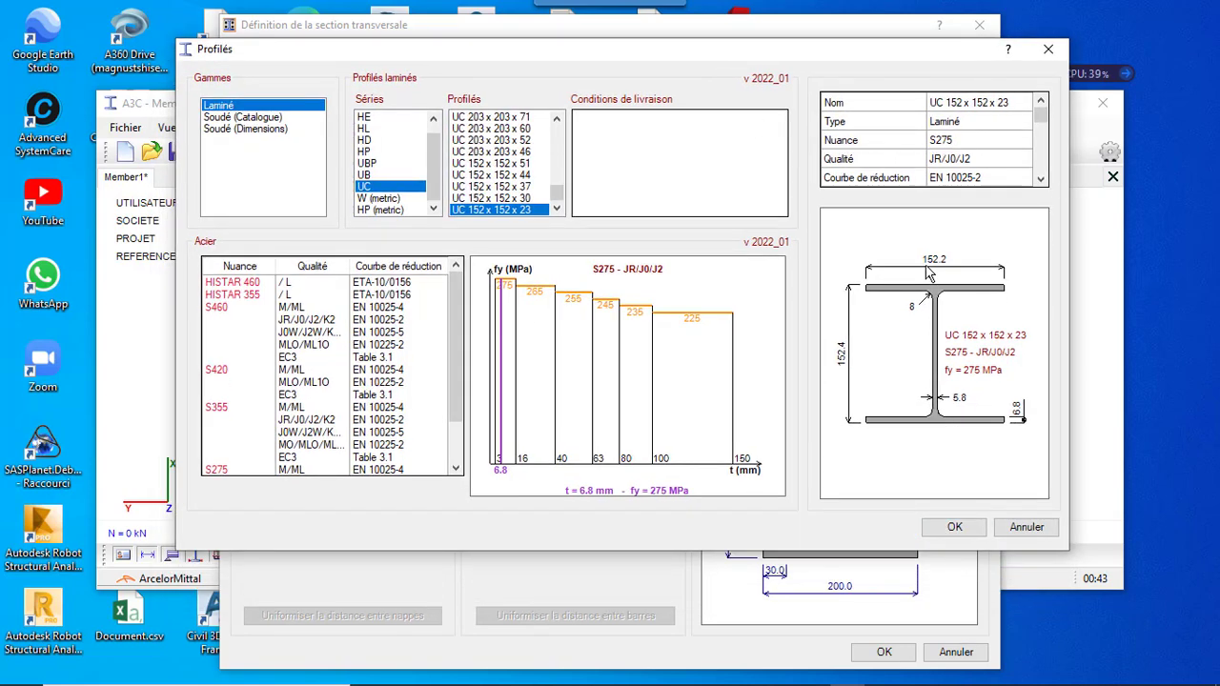
pyautogui.click(949, 529)
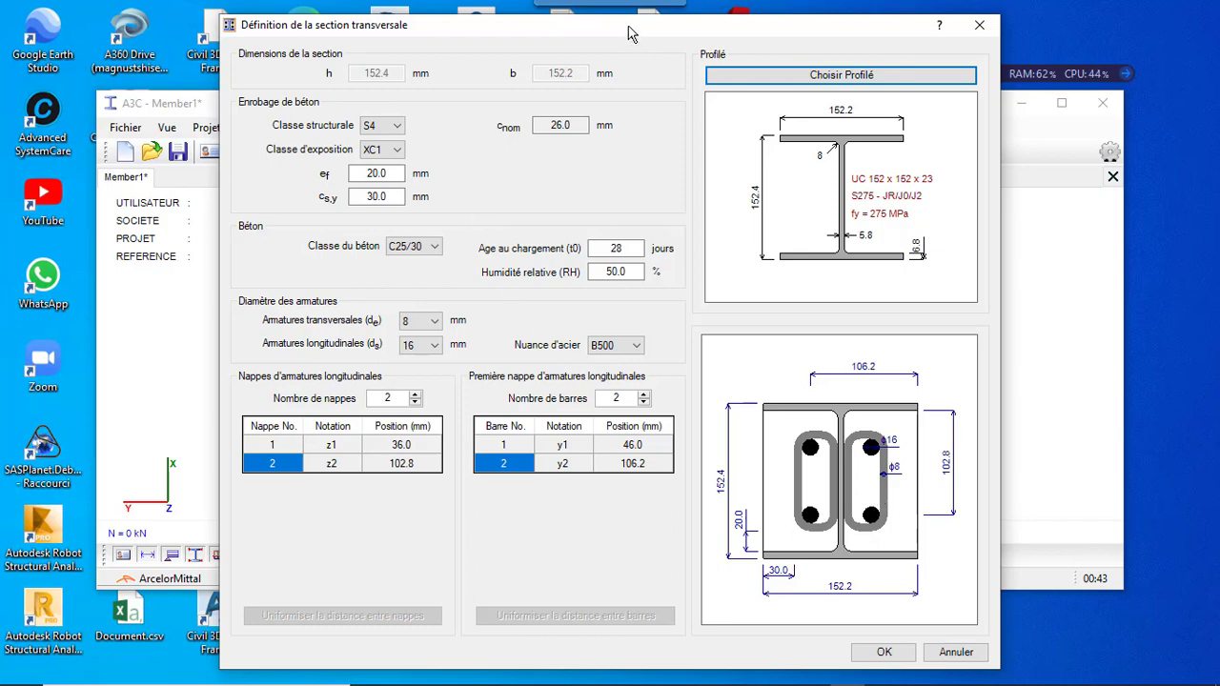
pyautogui.moveTo(629, 27); pyautogui.dragTo(593, 20)
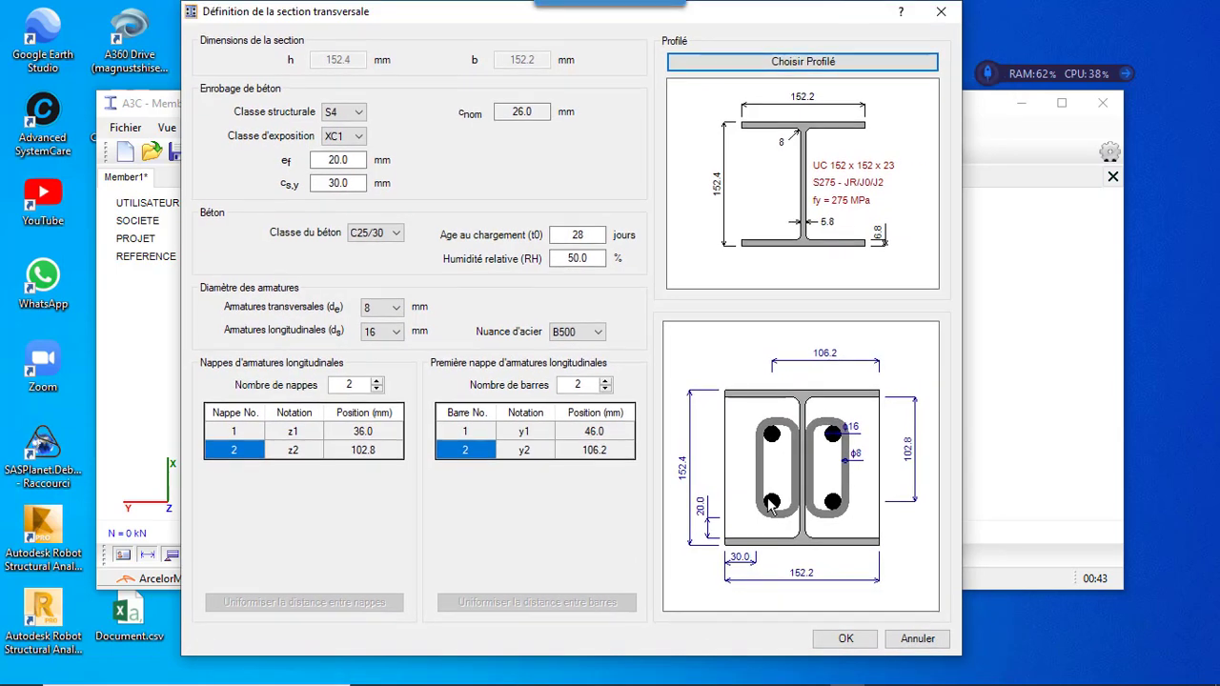
pyautogui.click(844, 640)
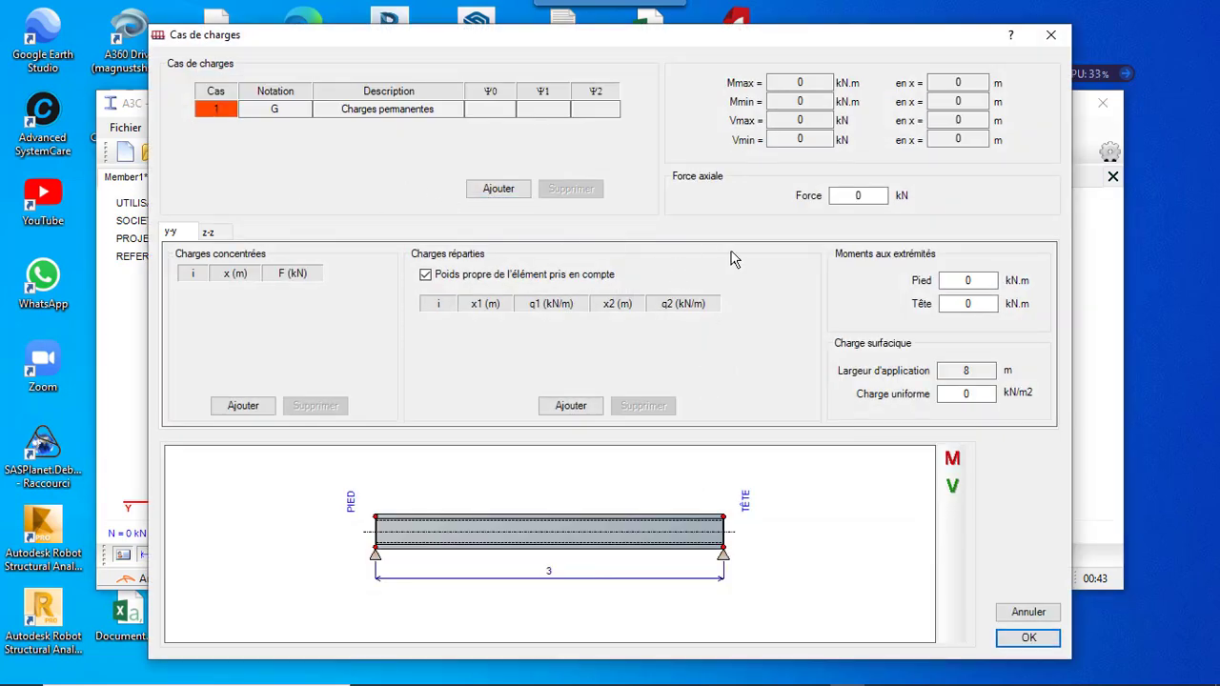
# Set the axial force of the permanent load case G to 1446 kN, consulting the column diagram in Robot.
pyautogui.click(866, 196)
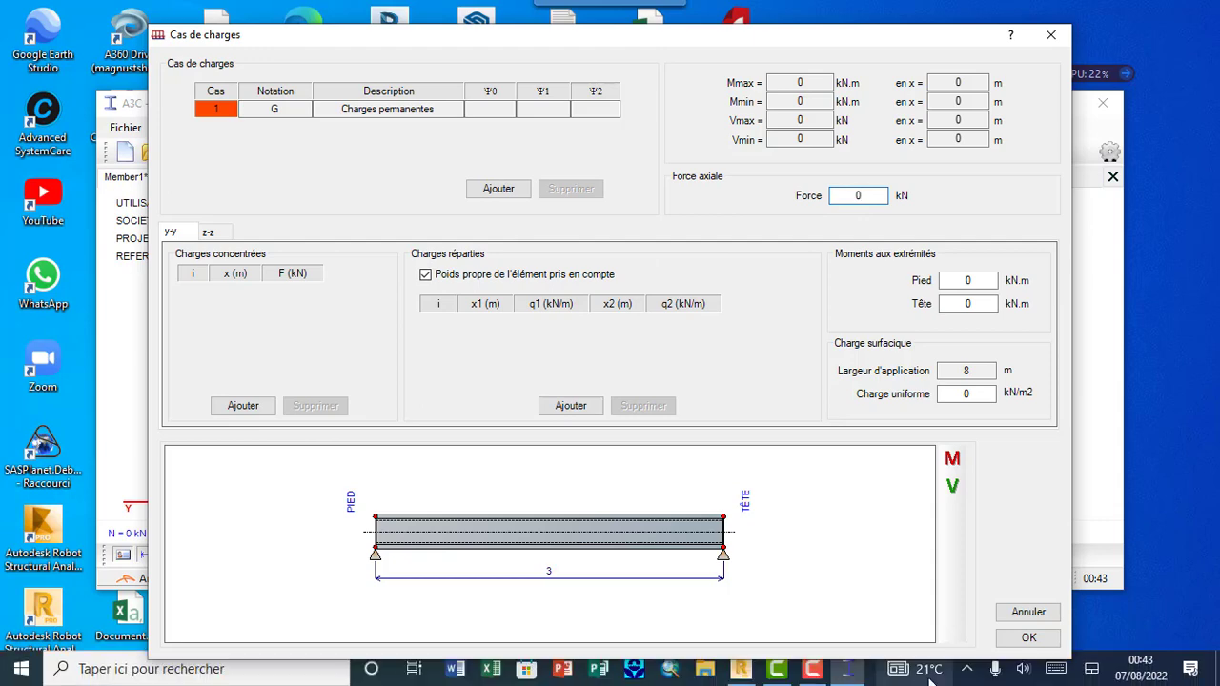
pyautogui.click(749, 674)
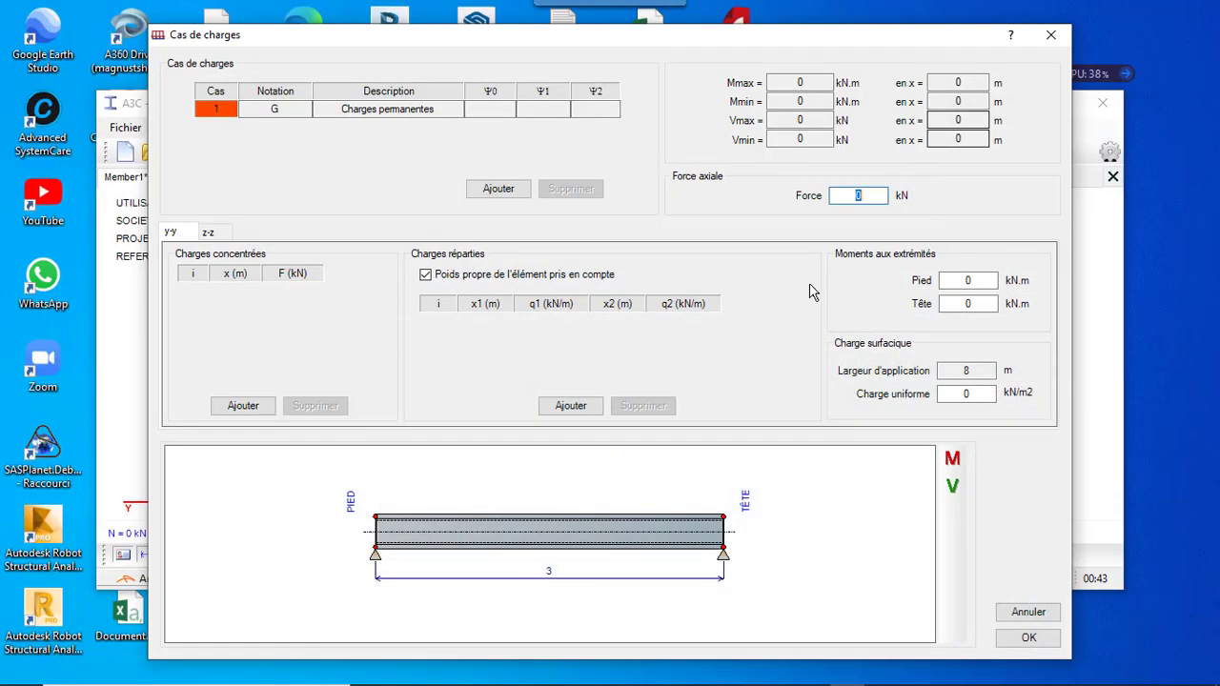
pyautogui.write('1446')
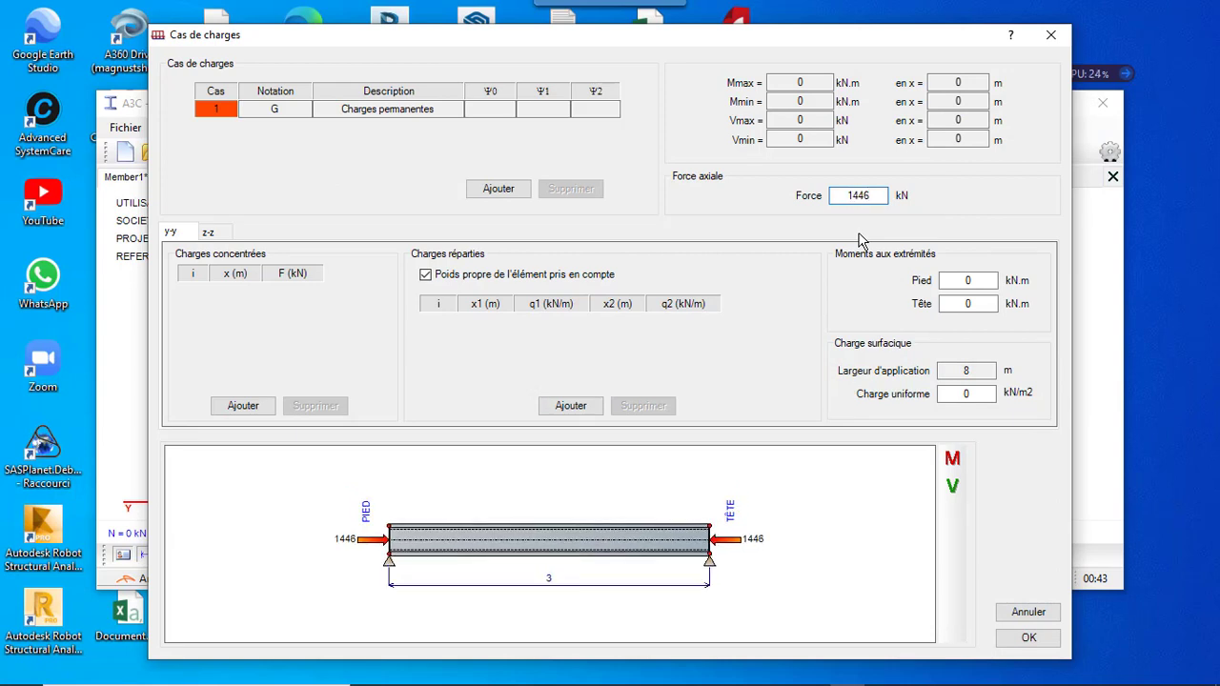
# Refine the permanent load case's axial force to 1446.02 kN, and switch to Robot to display only the column's My moment diagram.
pyautogui.write('.02')
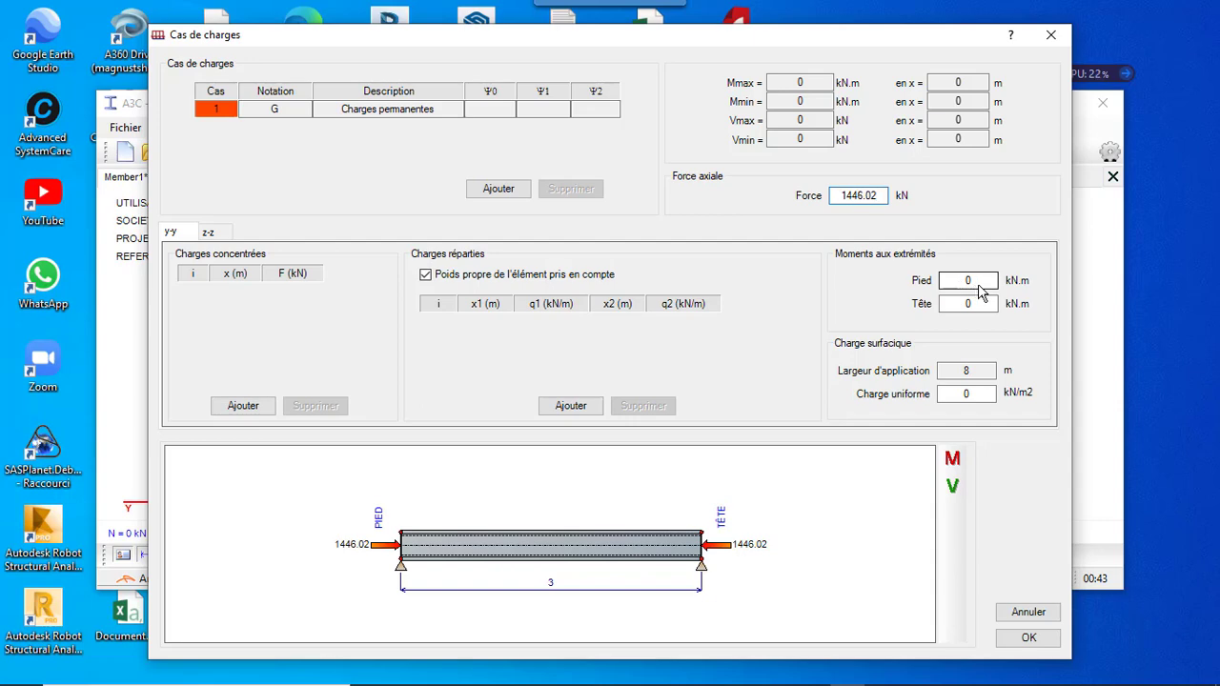
pyautogui.click(979, 283)
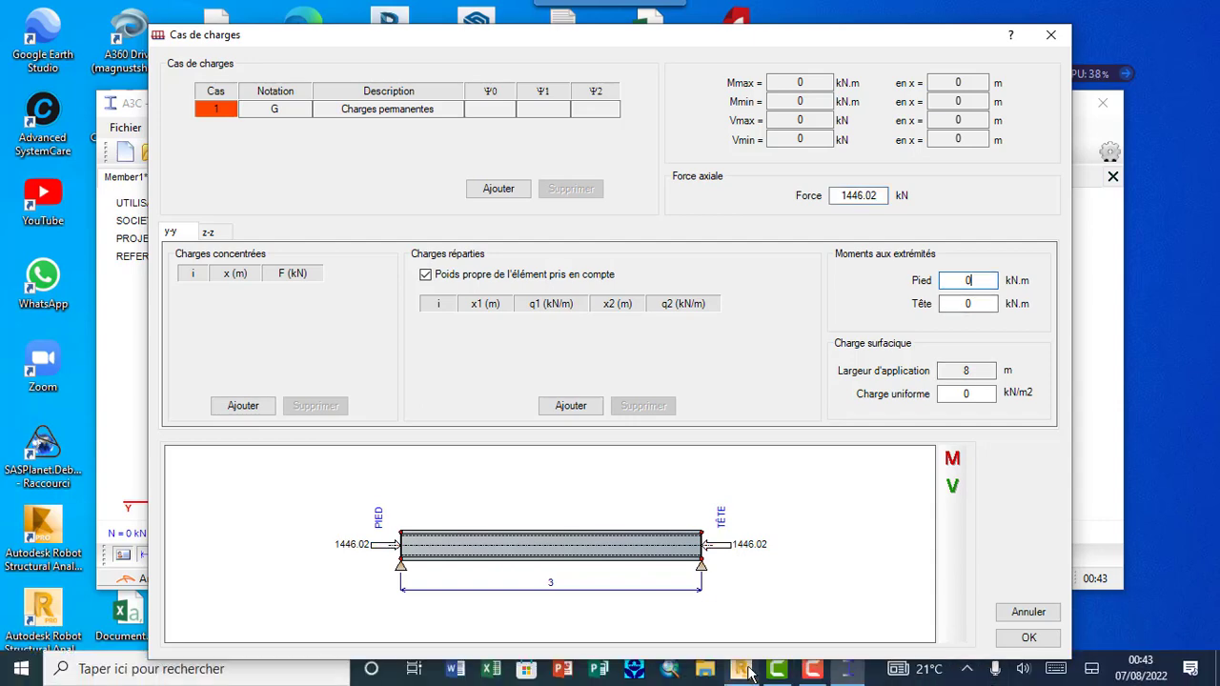
pyautogui.click(742, 670)
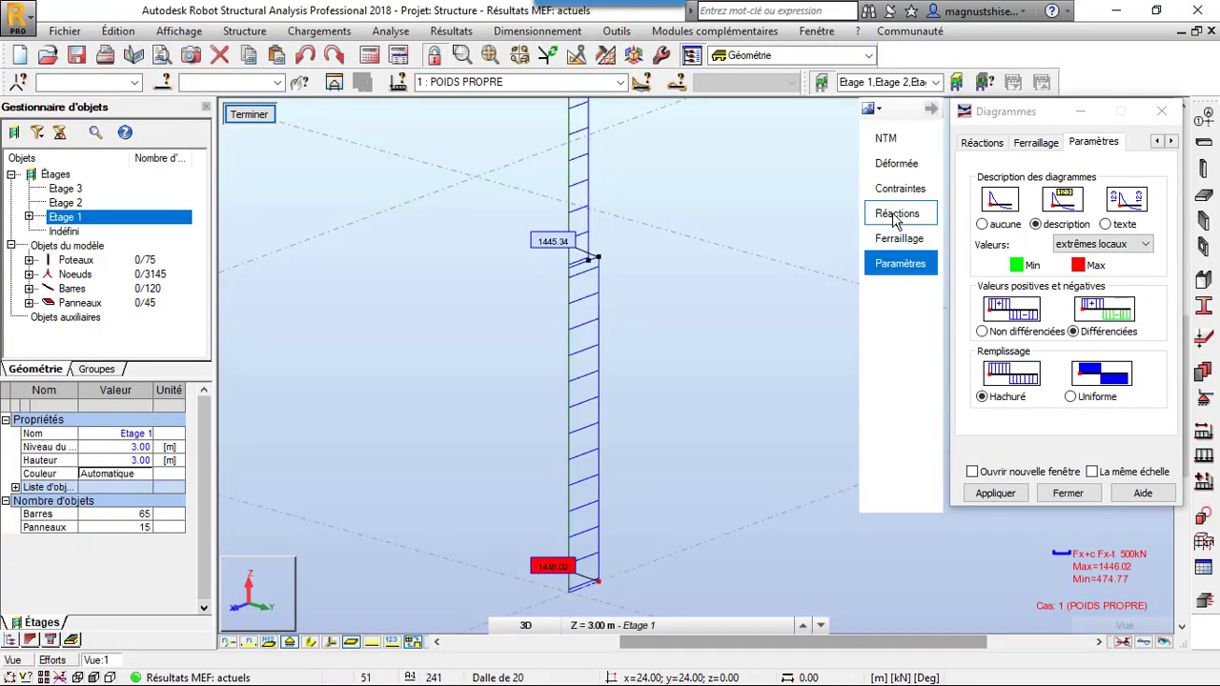
pyautogui.click(885, 138)
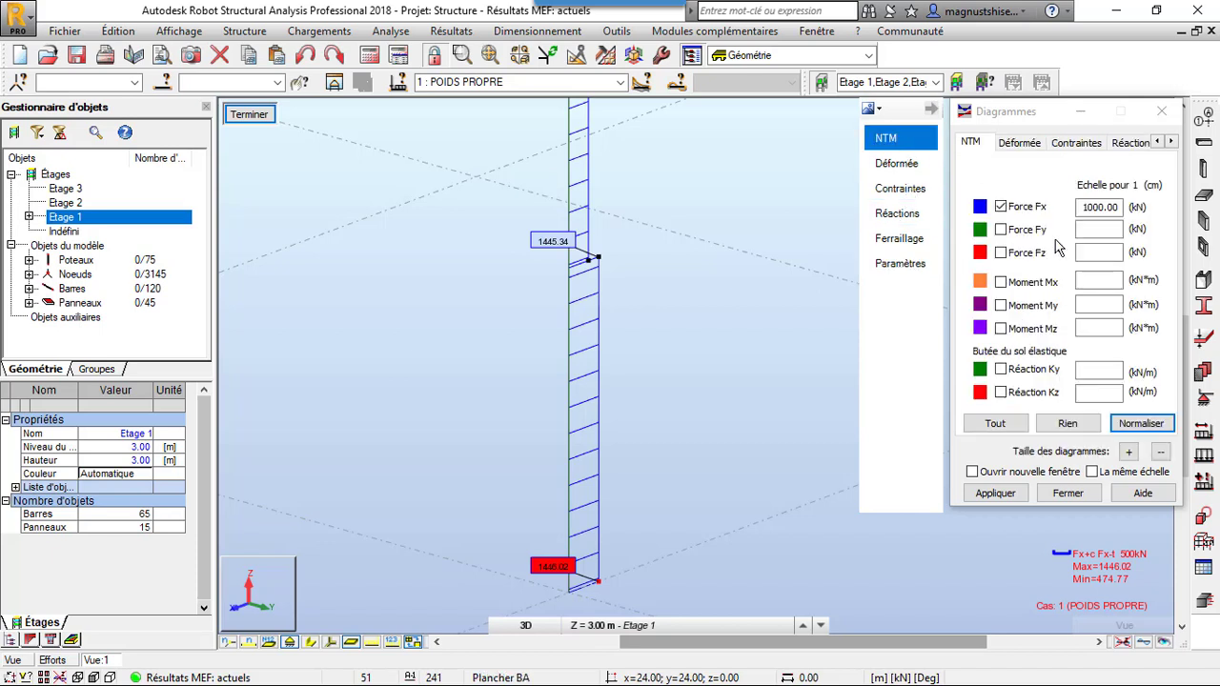
pyautogui.click(1000, 207)
pyautogui.click(1000, 305)
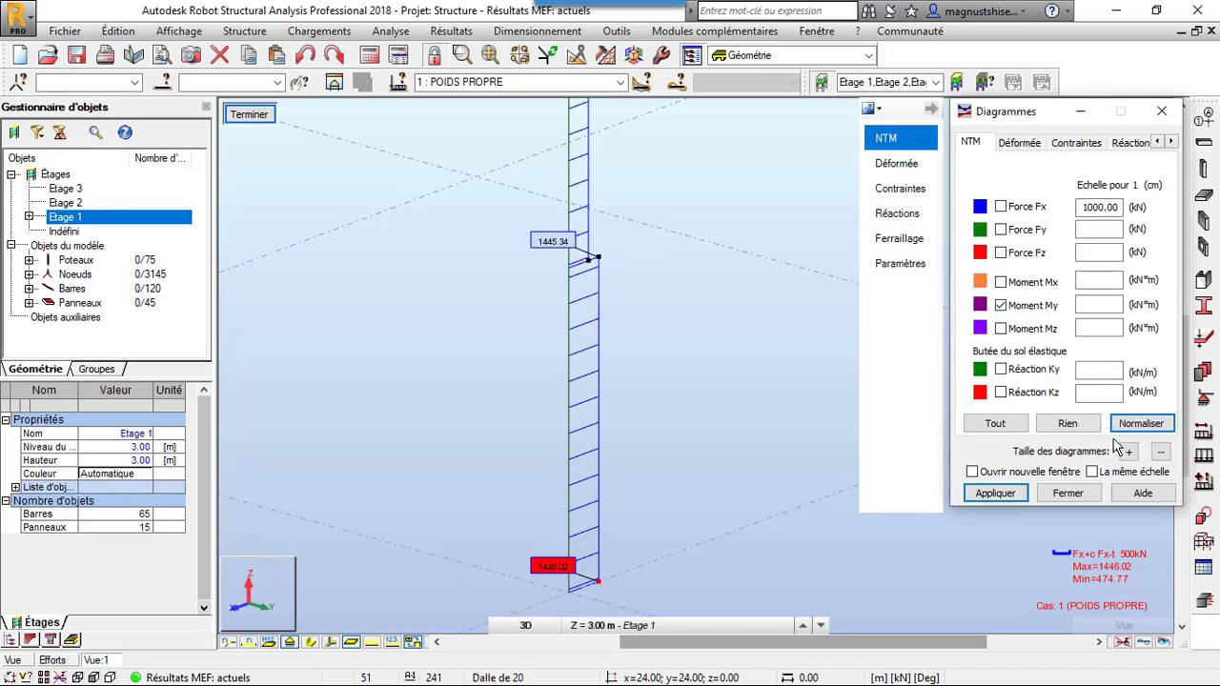
pyautogui.click(1140, 424)
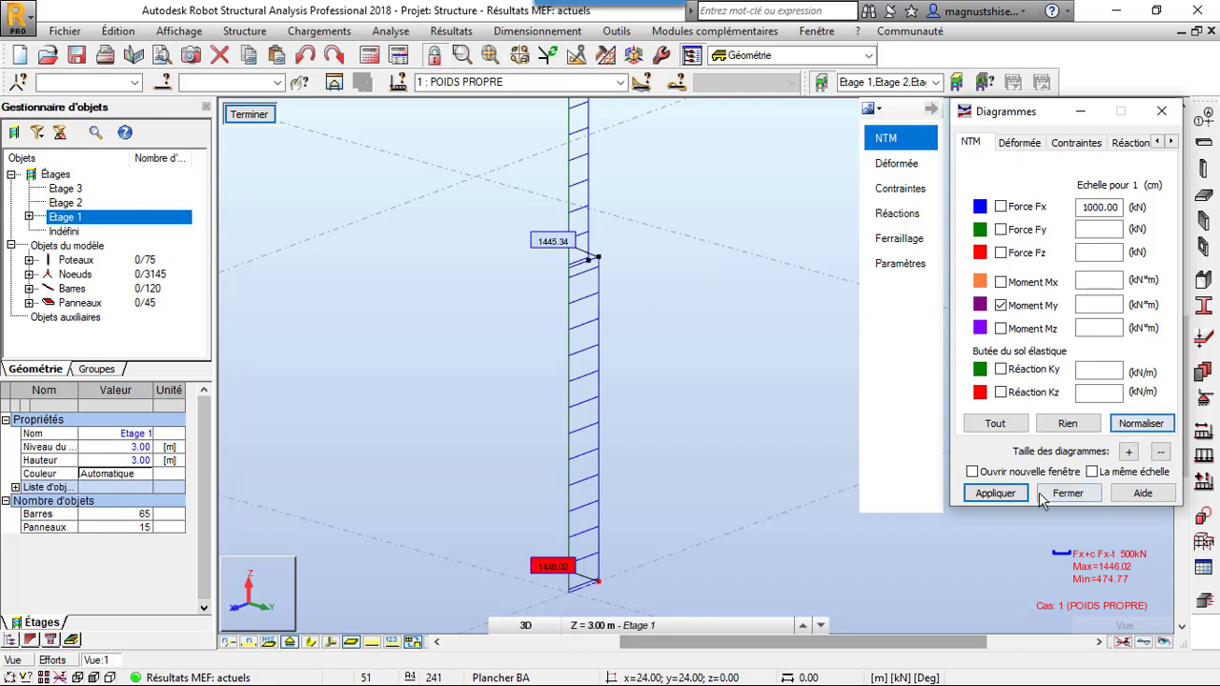
pyautogui.click(995, 493)
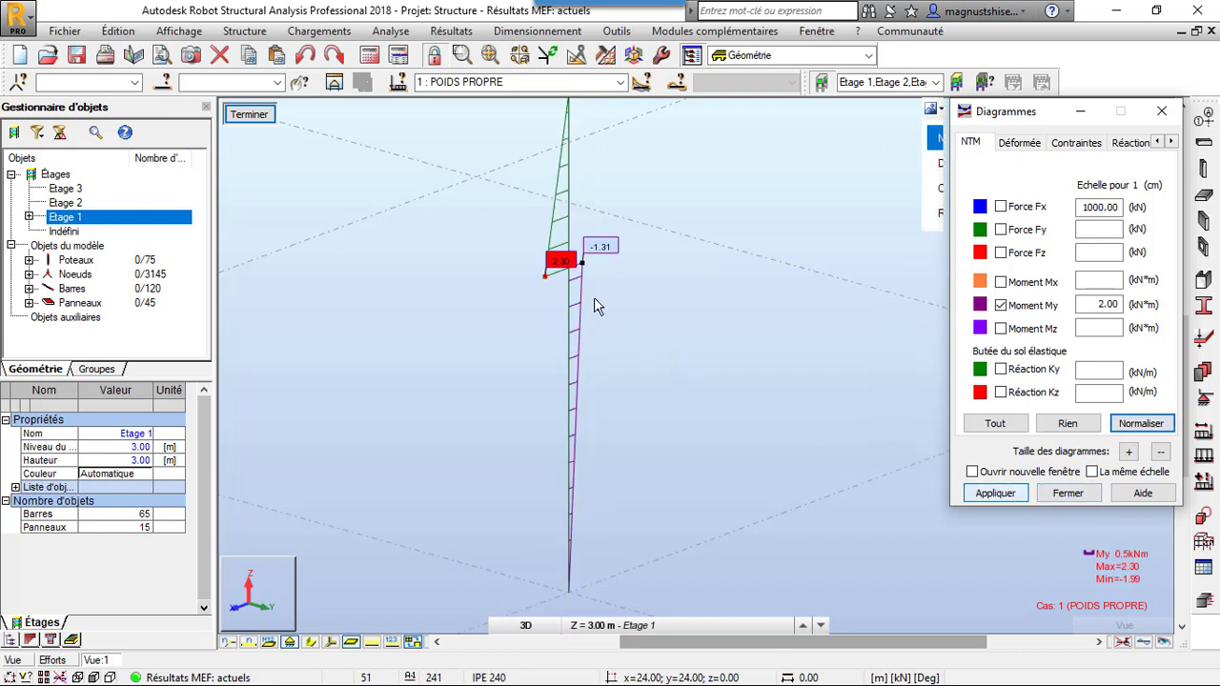
# Read the column's My moment in Robot, return to A3C and set the y-y foot moment of load case G to 1.31 kN.m.
pyautogui.scroll(3, 569, 280)
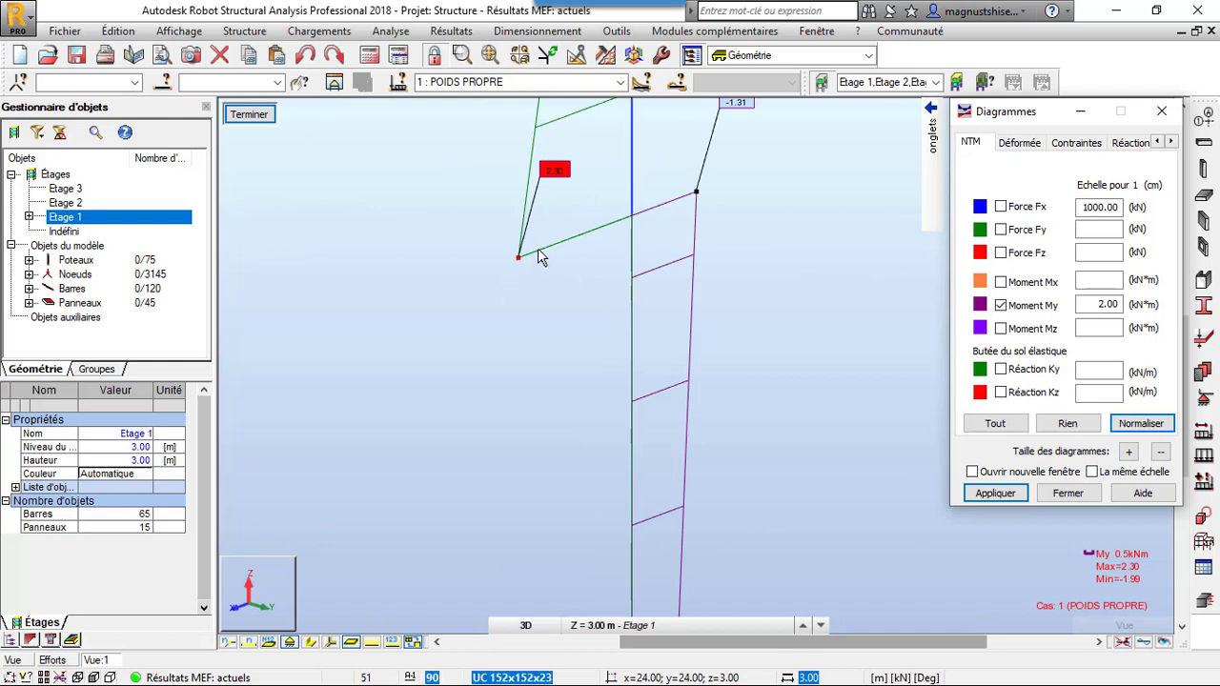
pyautogui.scroll(-3, 552, 275)
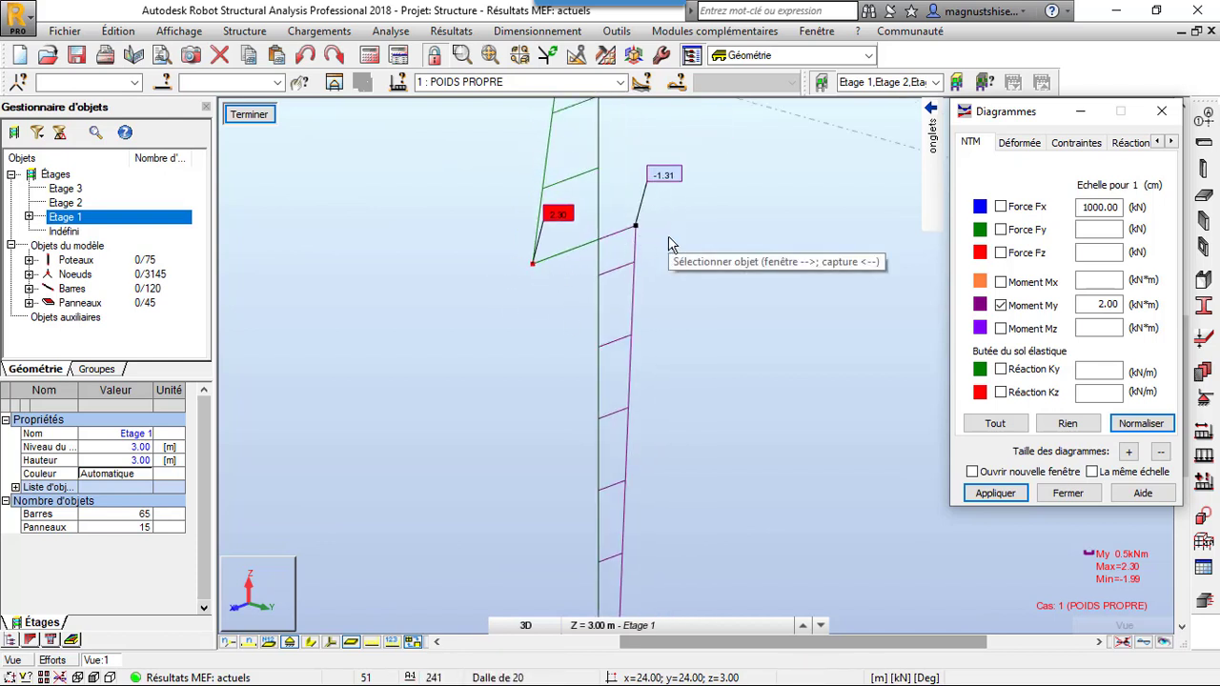
pyautogui.keyDown('shift'); pyautogui.moveTo(670, 314); pyautogui.dragTo(669, 232, button='middle'); pyautogui.keyUp('shift')
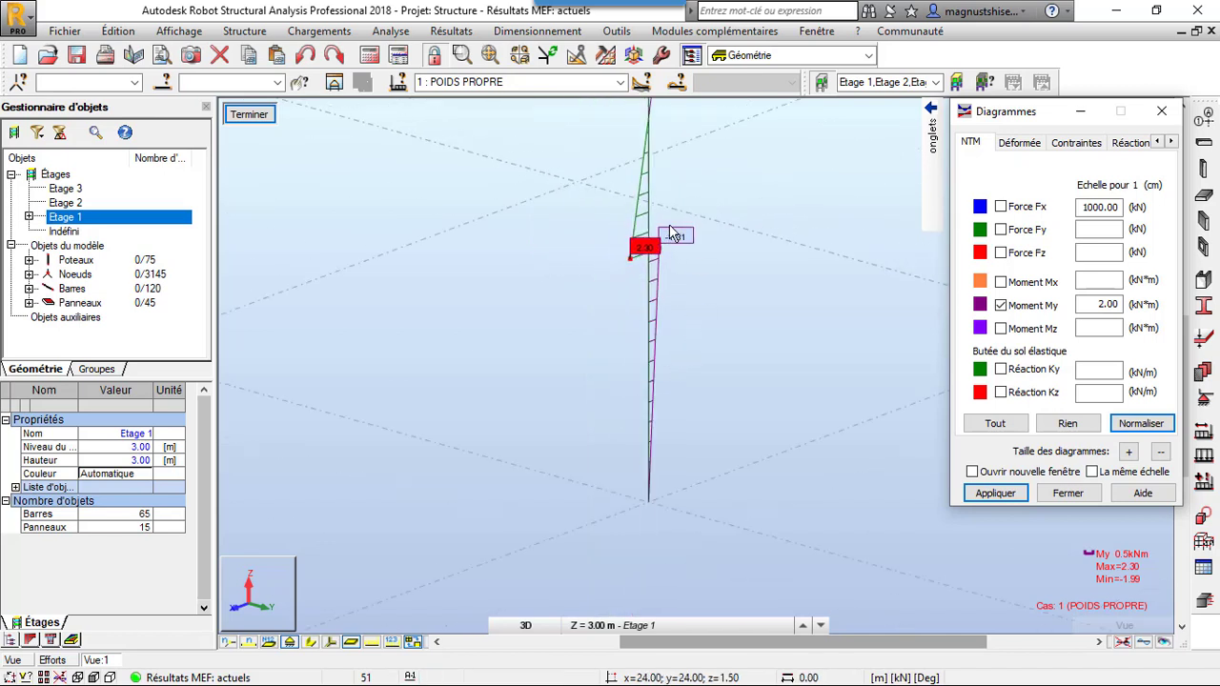
pyautogui.scroll(-2, 617, 322)
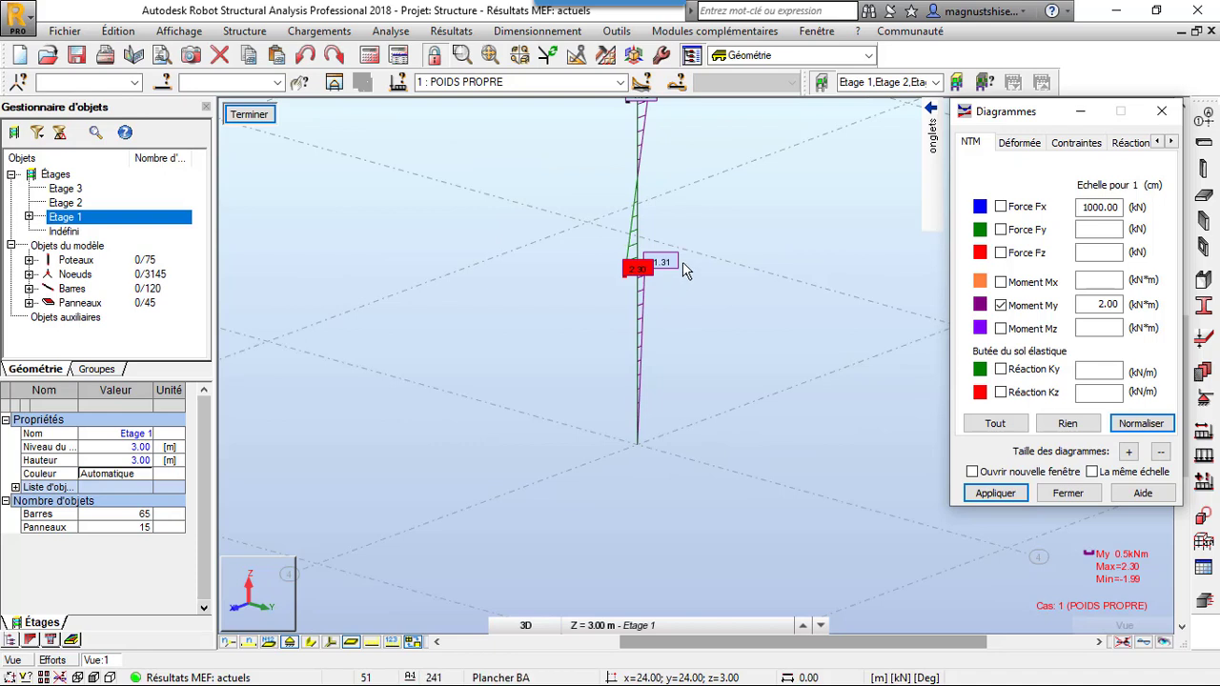
pyautogui.scroll(4, 684, 270)
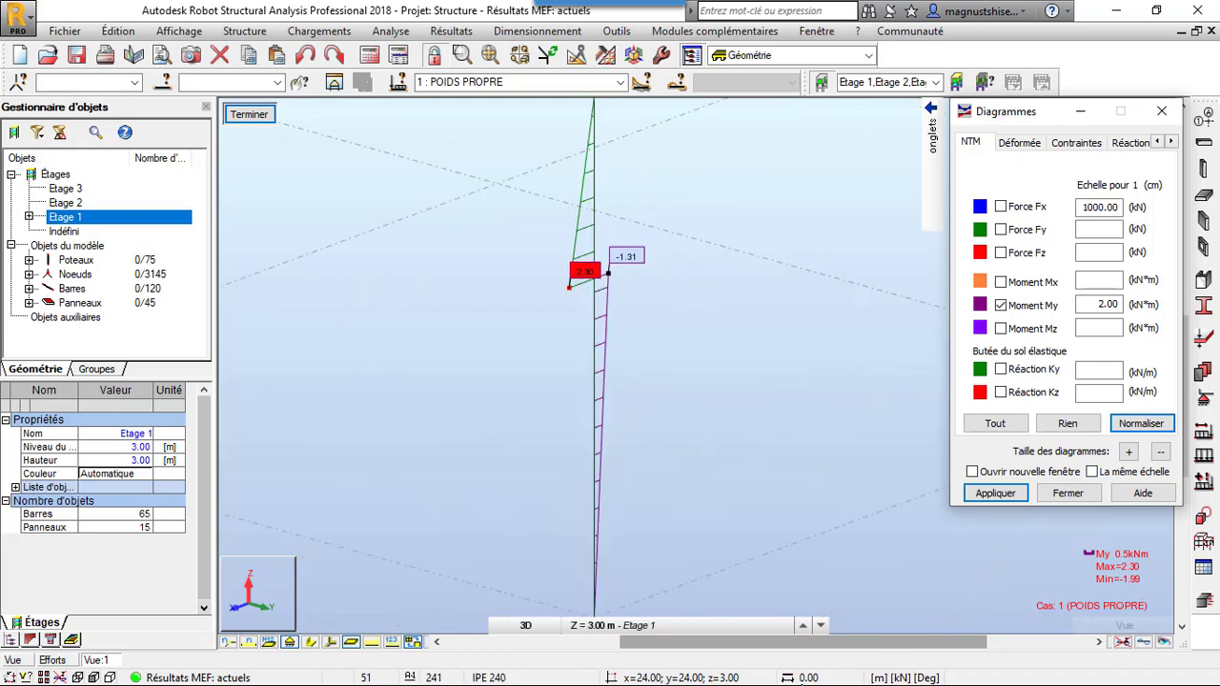
pyautogui.click(1116, 10)
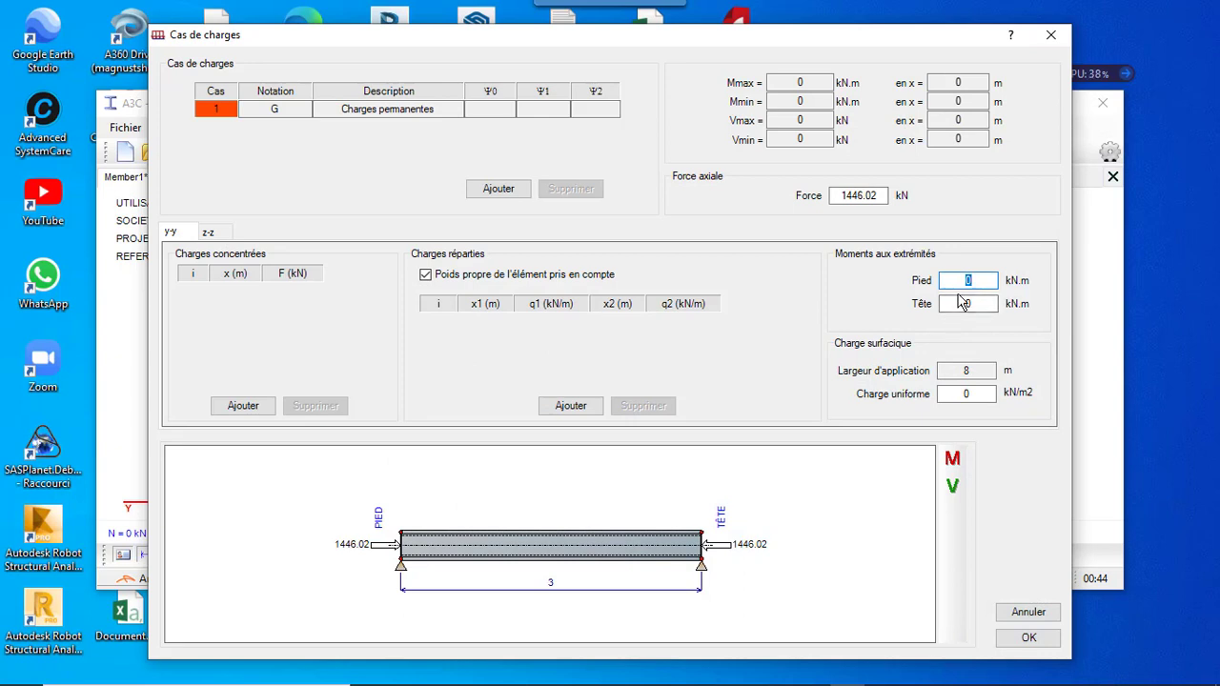
pyautogui.write('1.31')
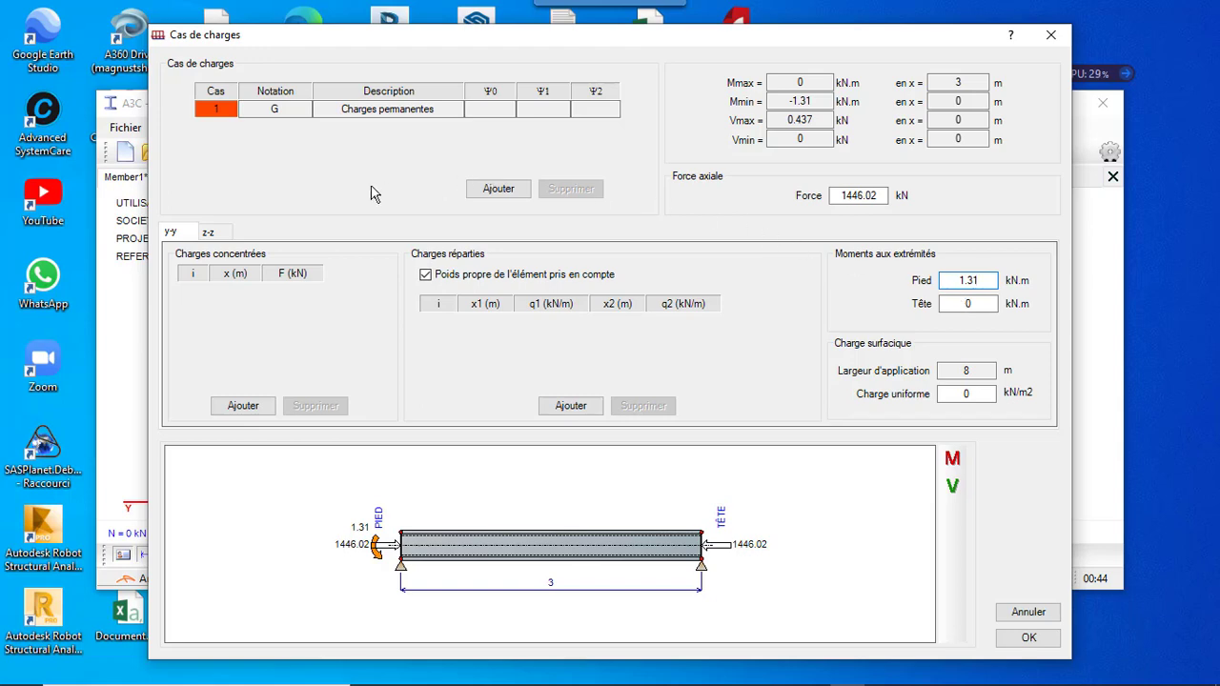
# Bring up the z-z loads of case G and switch to Robot to display only the Mz moment diagram.
pyautogui.click(225, 236)
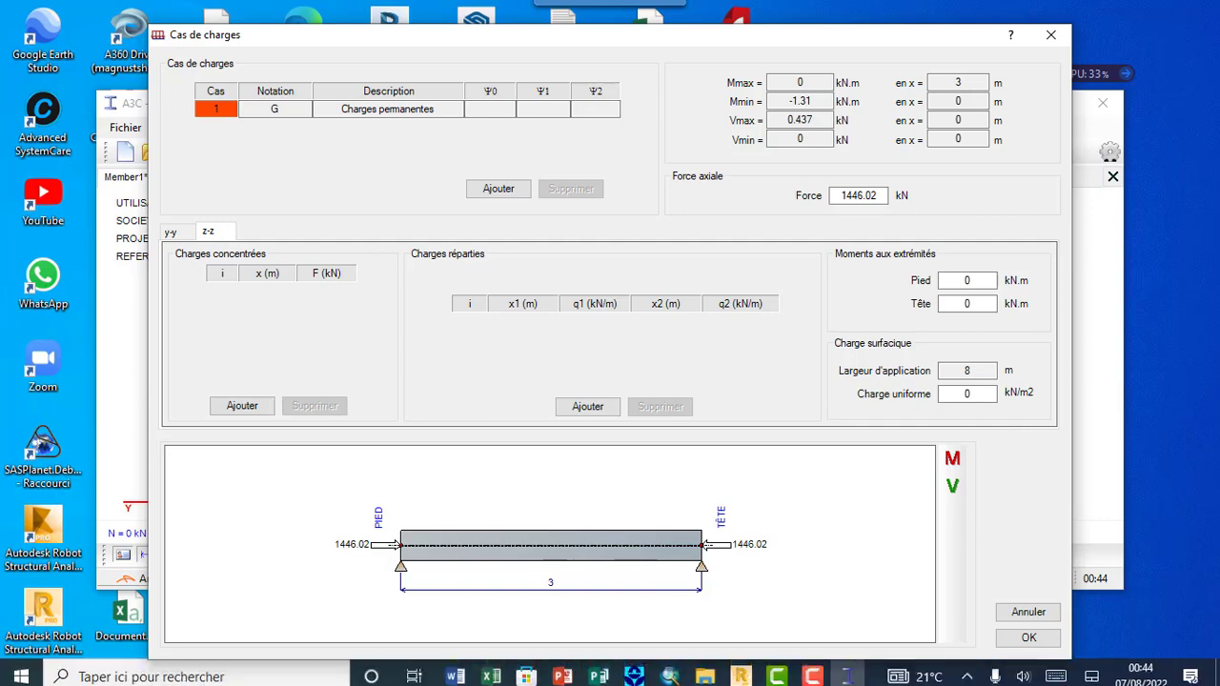
pyautogui.moveTo(774, 673)
pyautogui.click(839, 528)
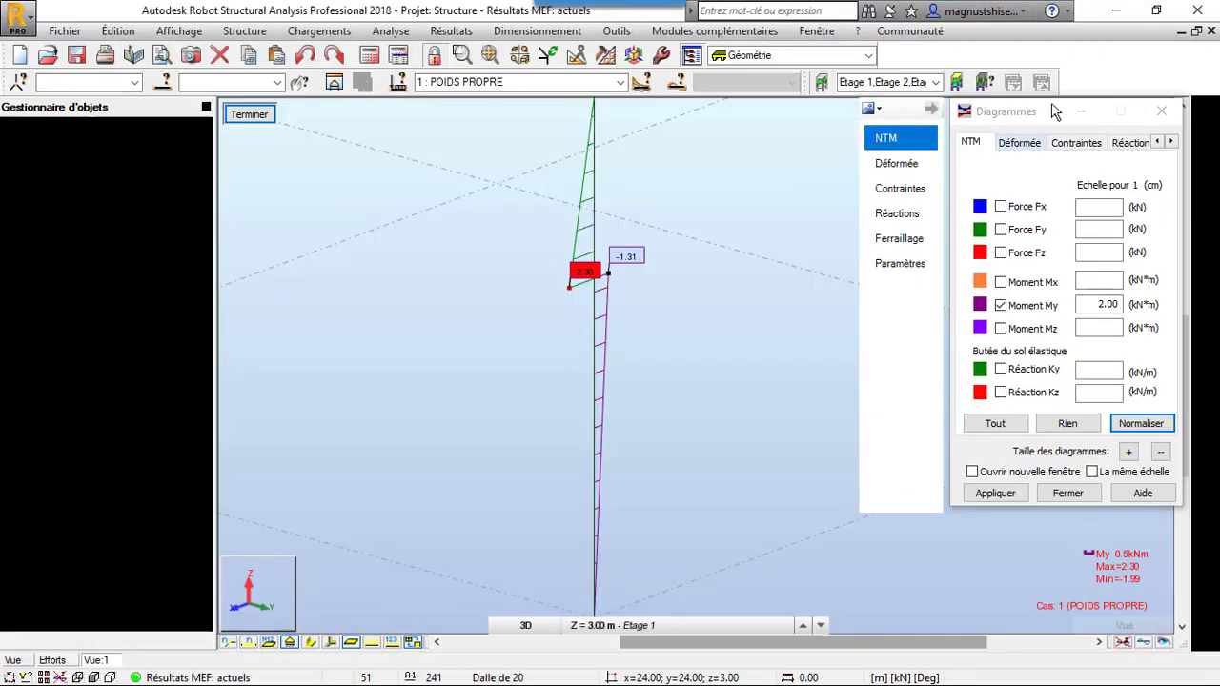
pyautogui.click(1001, 307)
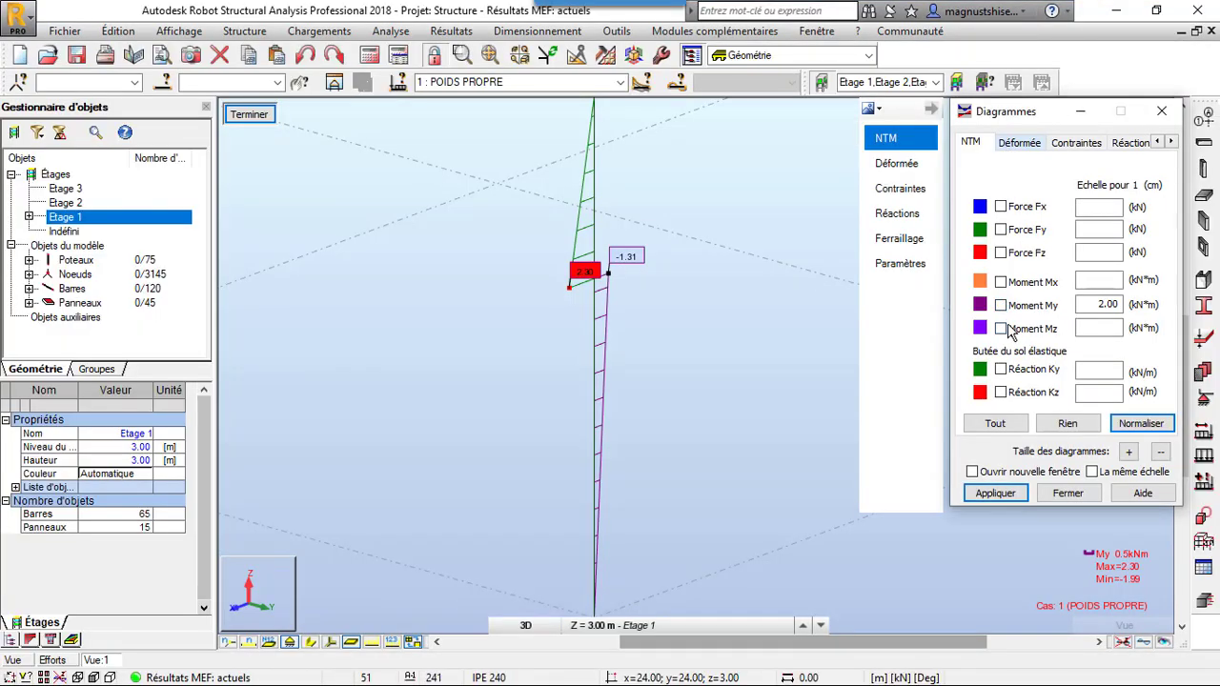
pyautogui.click(1003, 328)
pyautogui.click(1021, 491)
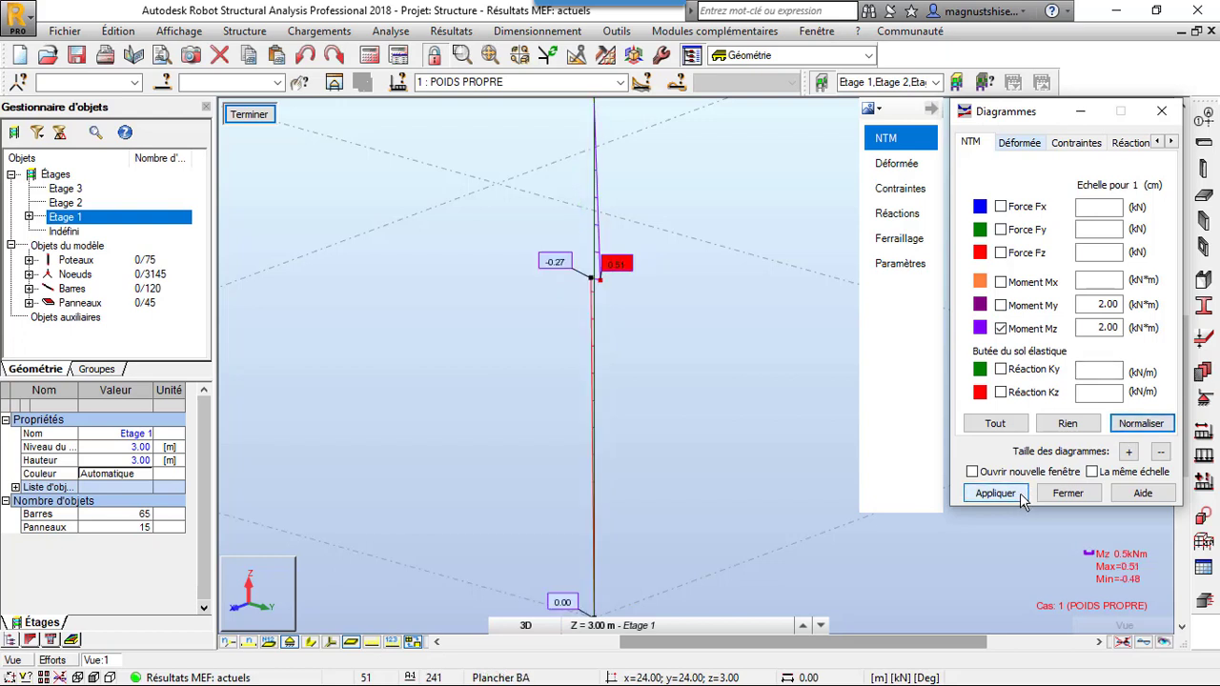
# Read the column's Mz moment in Robot, return to A3C and set the z-z foot moment of case G to 0.27 kN.m.
pyautogui.scroll(3, 588, 292)
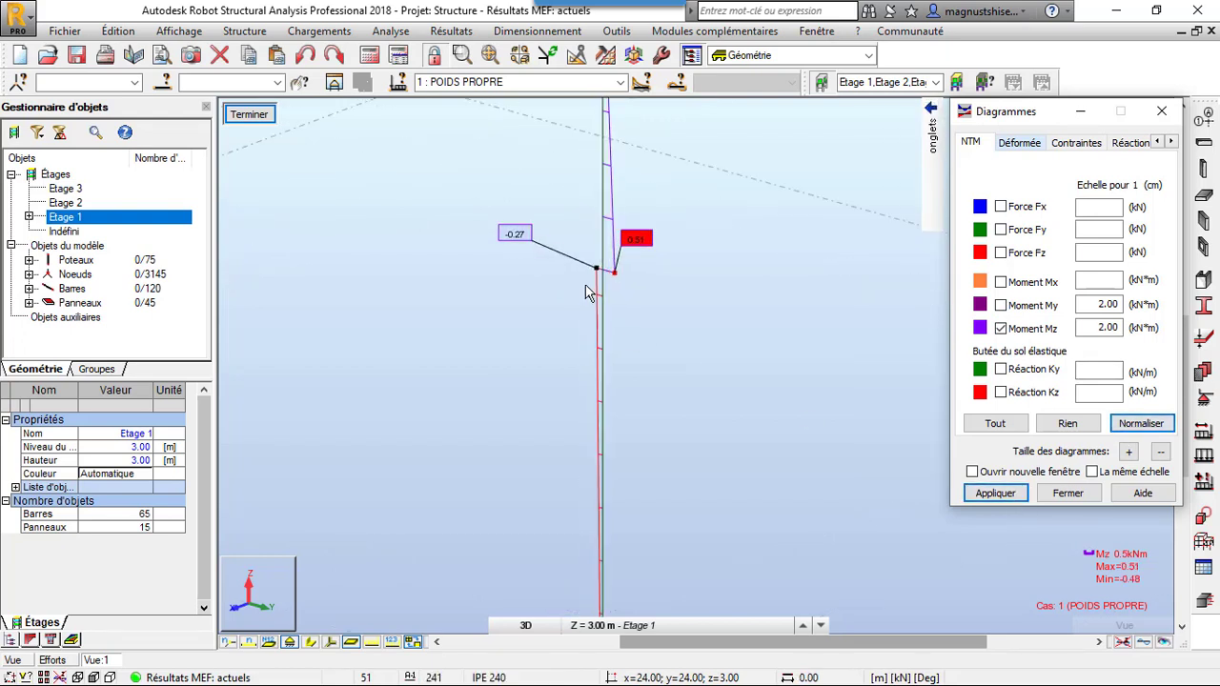
pyautogui.scroll(2, 588, 293)
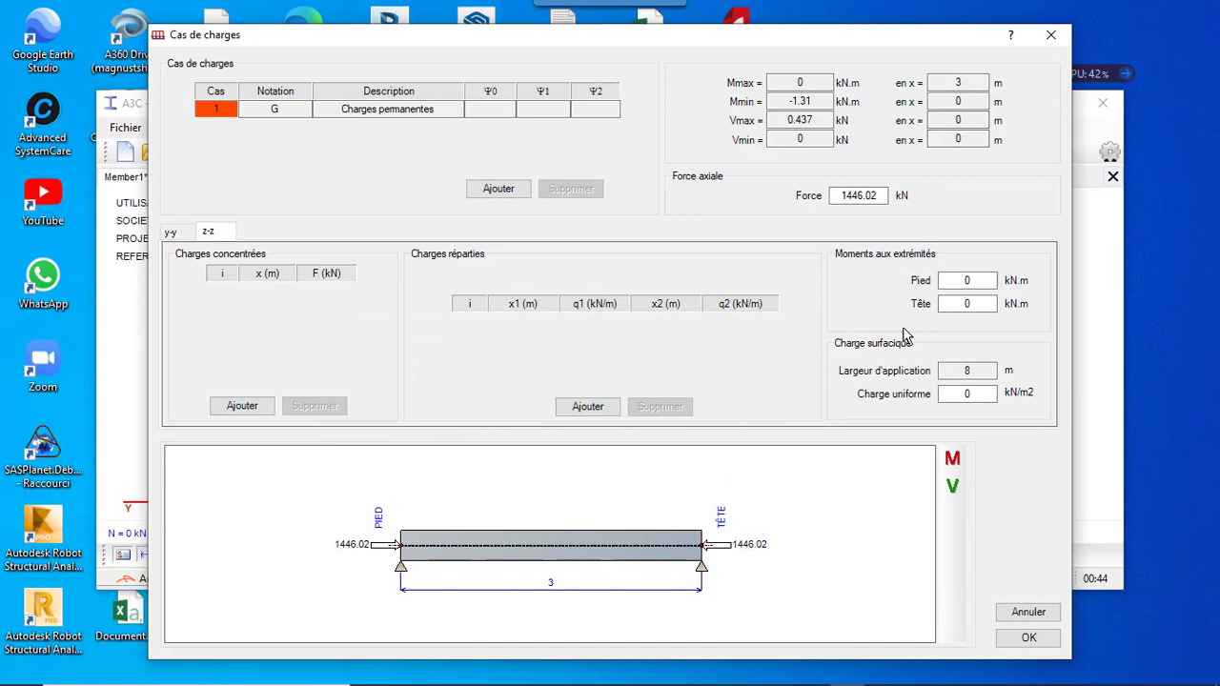
pyautogui.click(972, 278)
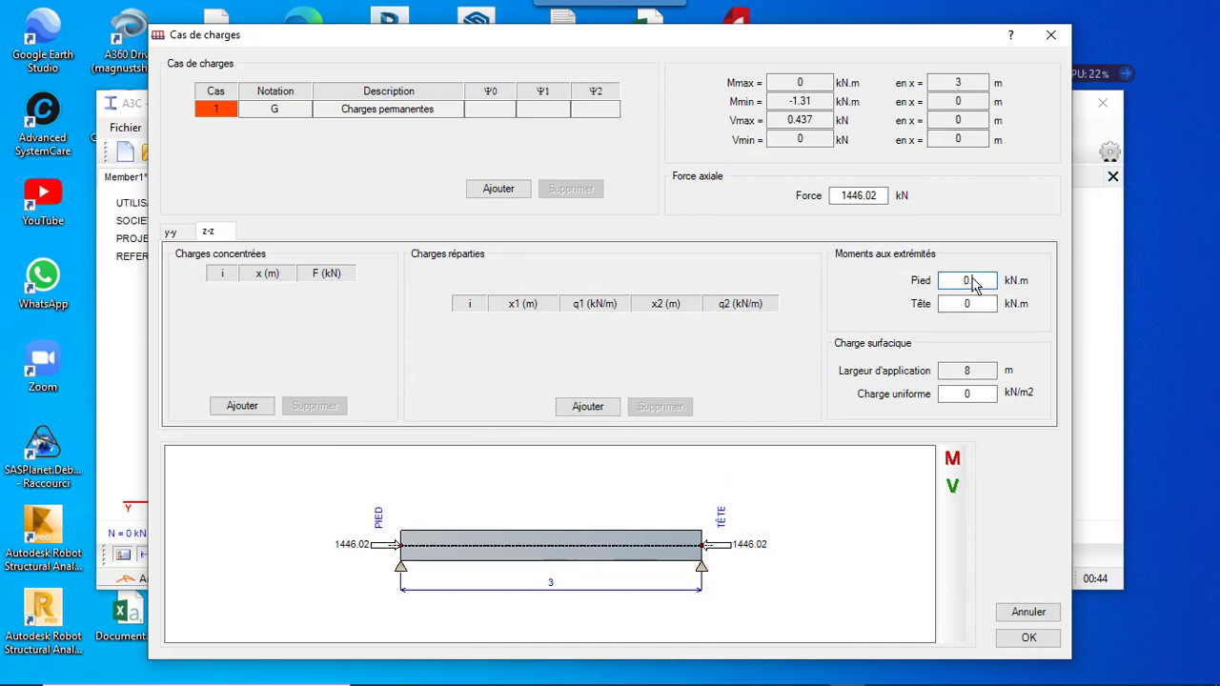
pyautogui.write('.27')
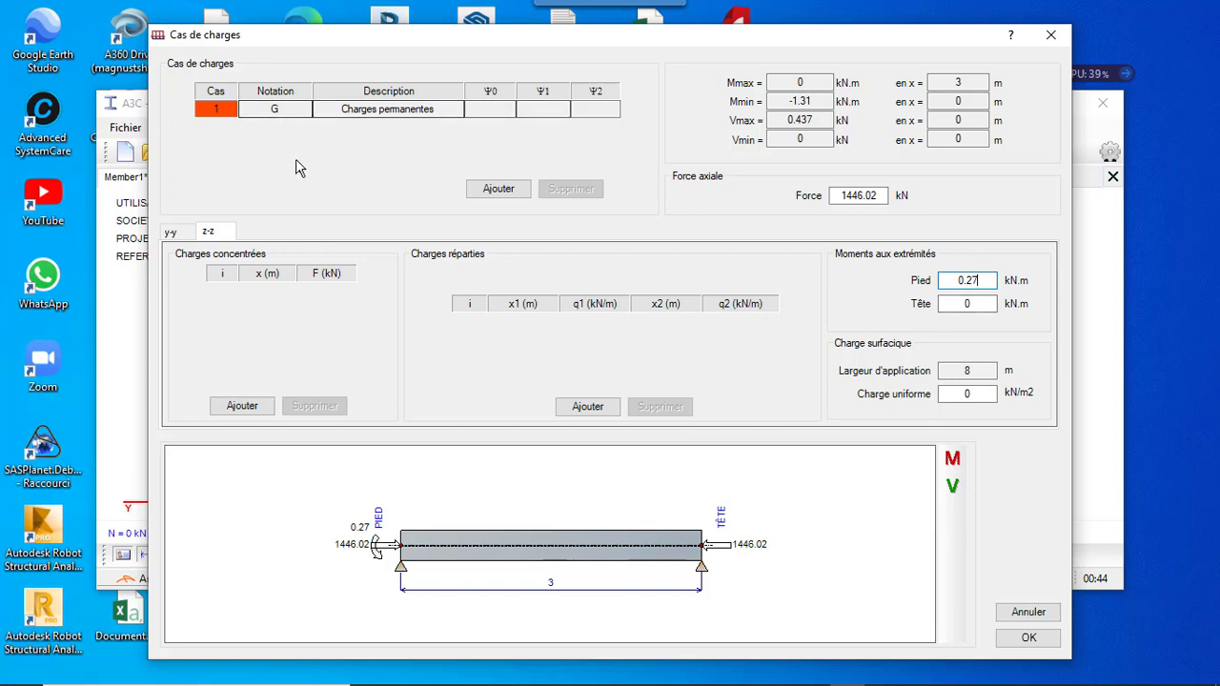
# Return to the y-y loads and add a variable load case (Charges variables) for the column.
pyautogui.click(186, 236)
pyautogui.click(499, 189)
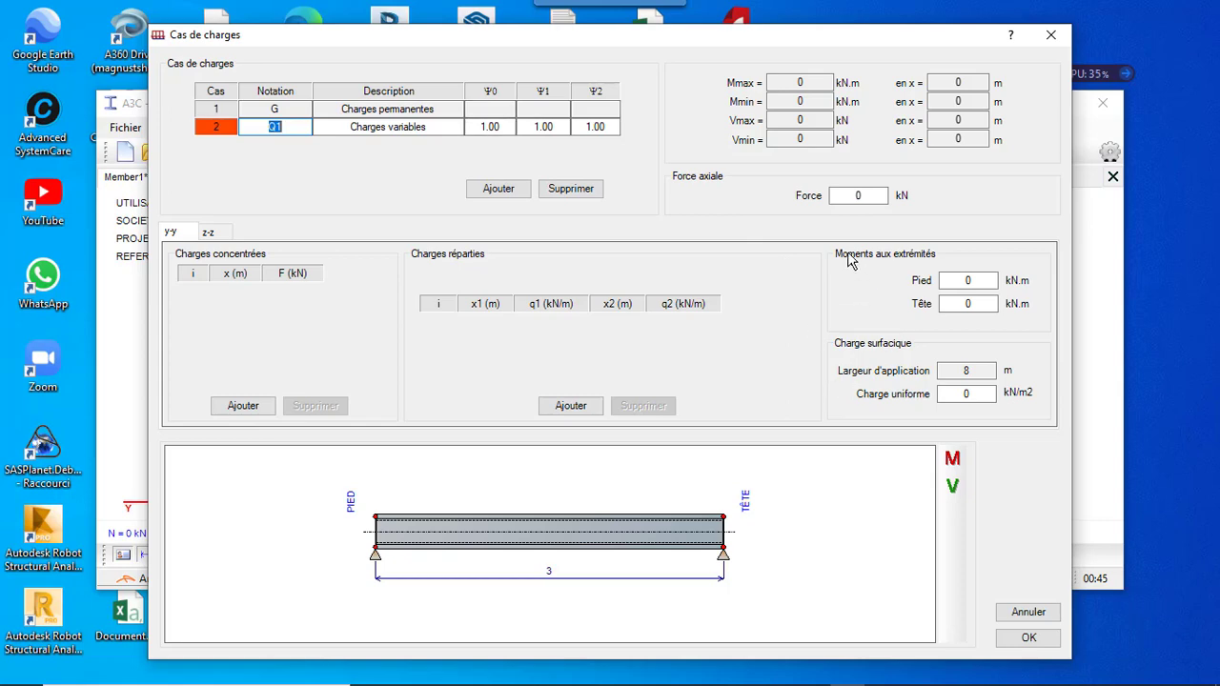
pyautogui.click(860, 197)
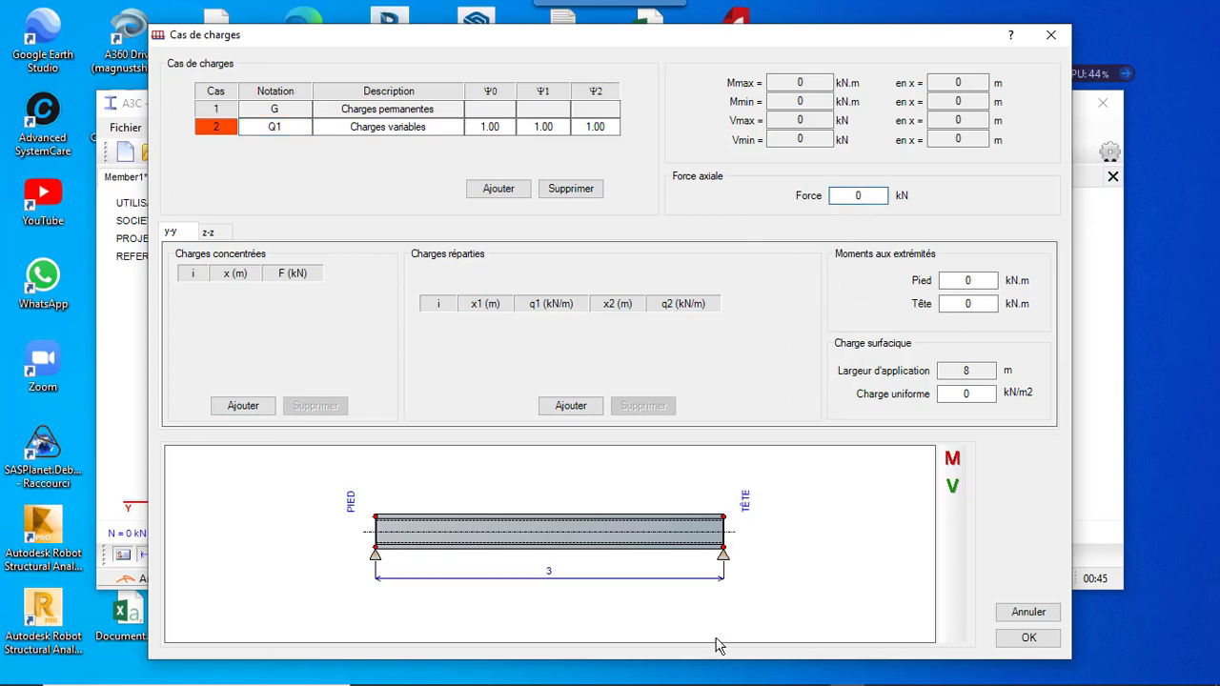
# Switch to Robot, select load case 2 : EXP and display only the axial force Fx diagram.
pyautogui.moveTo(743, 676)
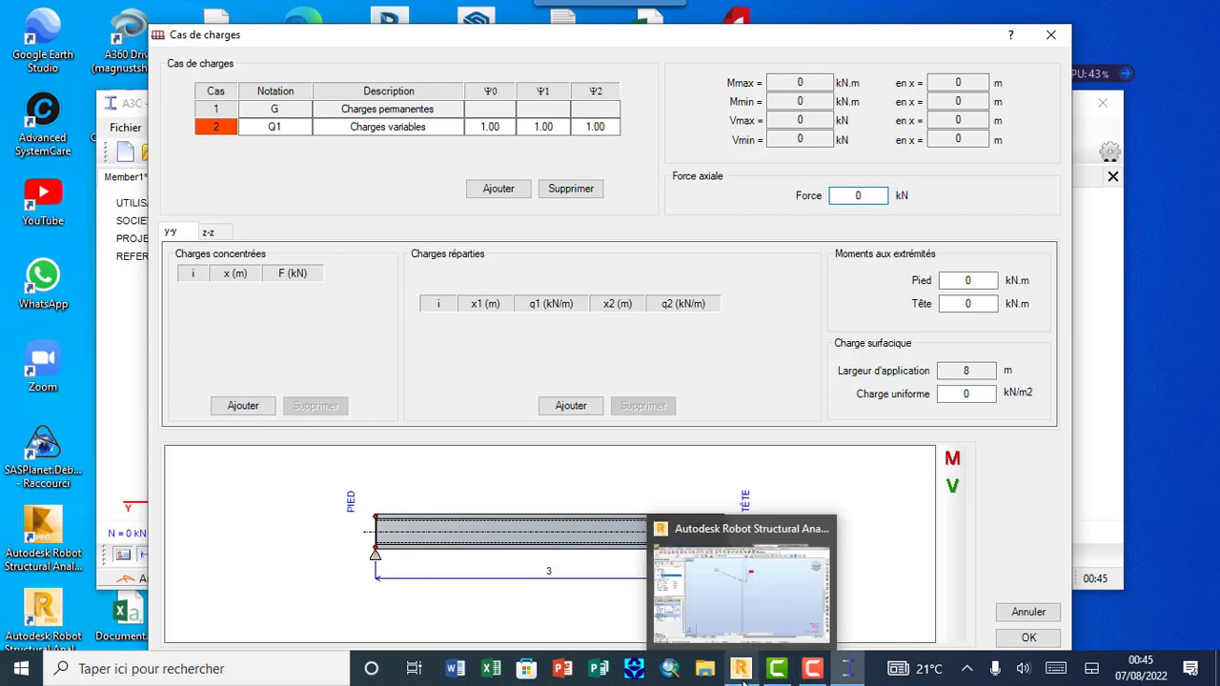
pyautogui.click(783, 596)
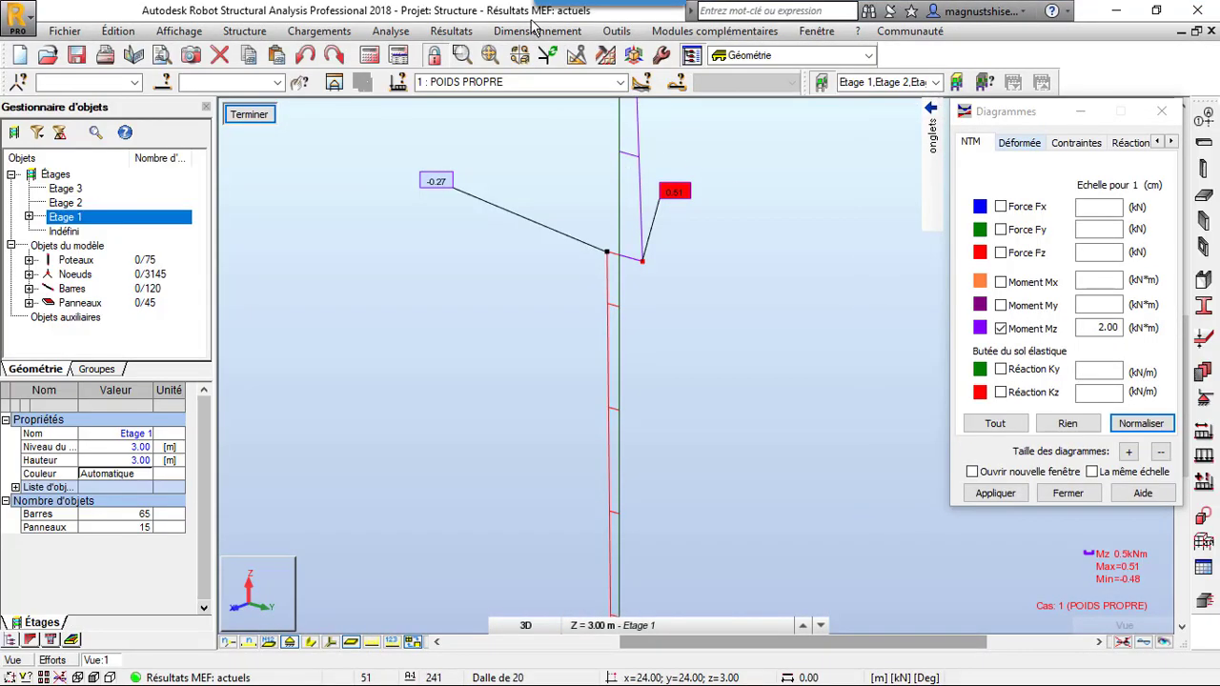
pyautogui.click(620, 82)
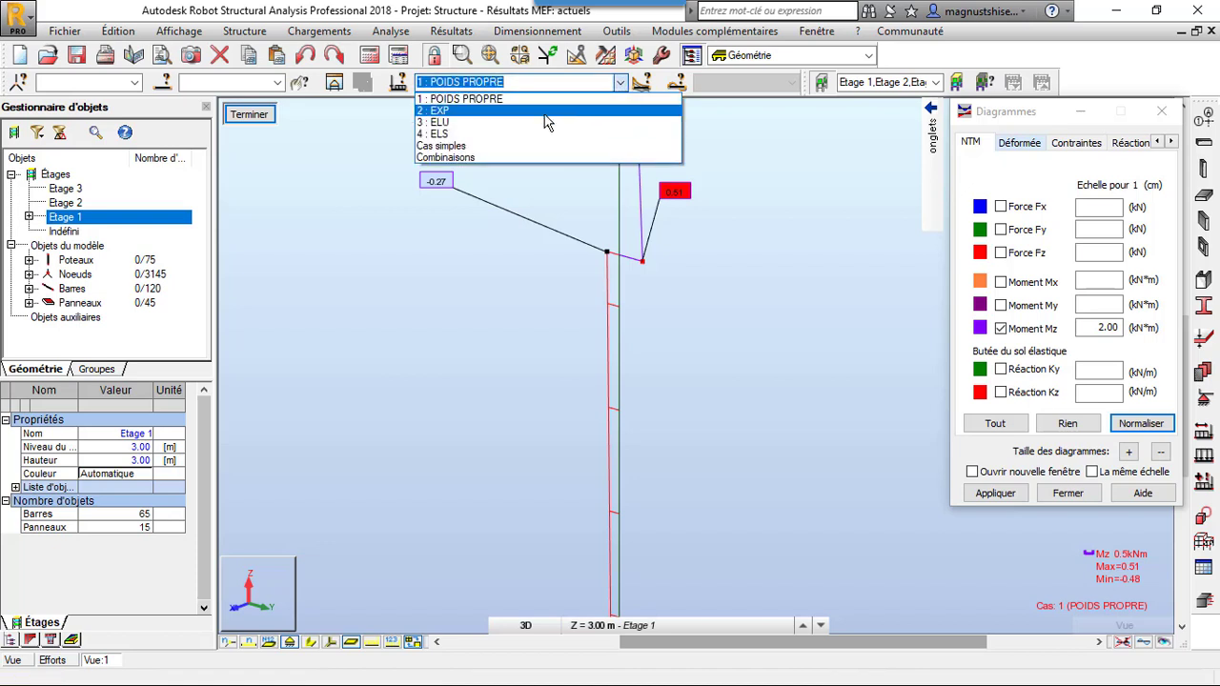
pyautogui.click(548, 112)
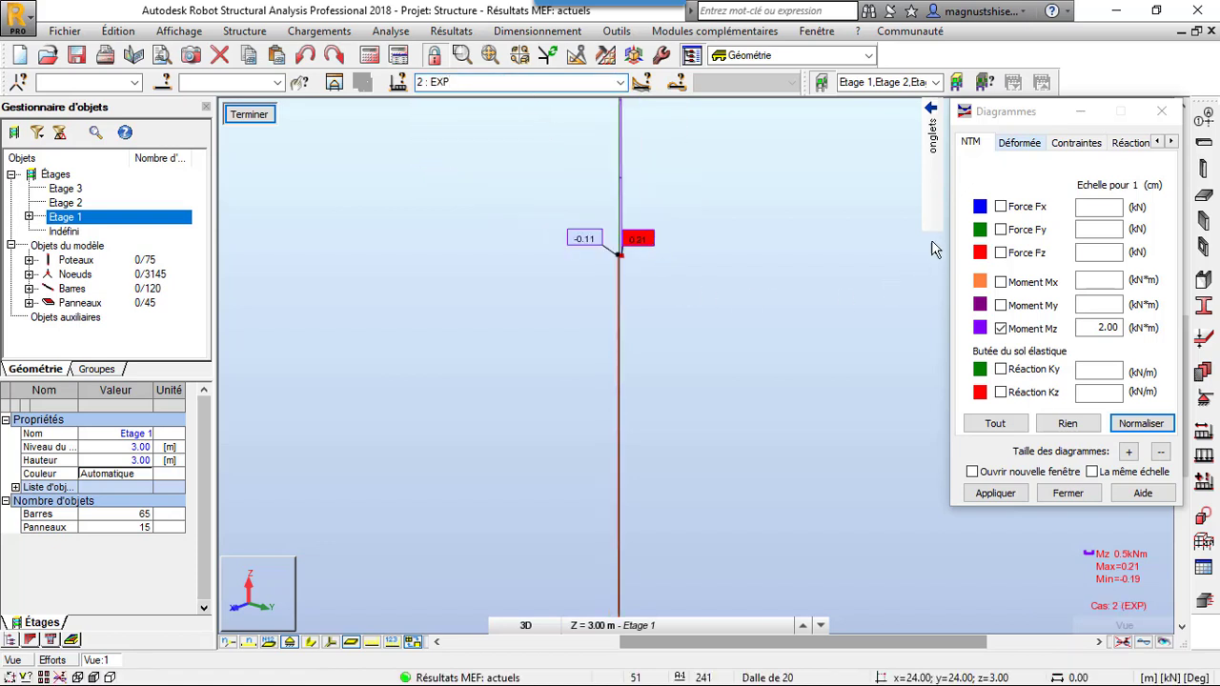
pyautogui.click(1001, 206)
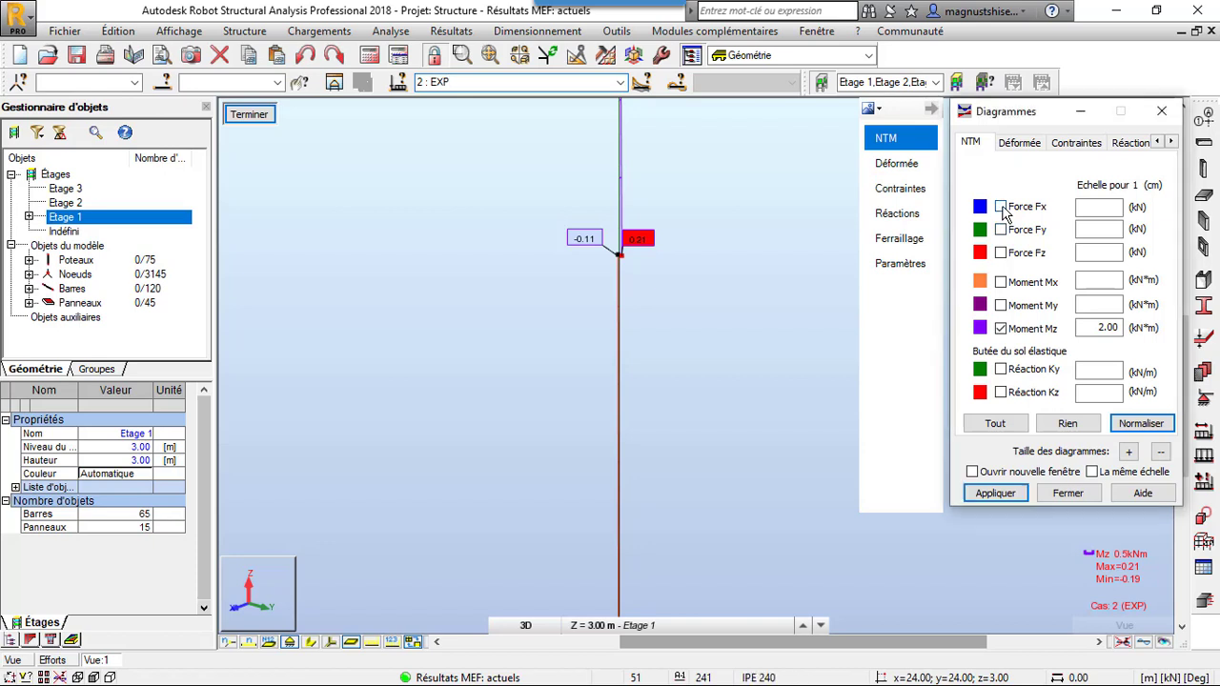
pyautogui.click(1014, 495)
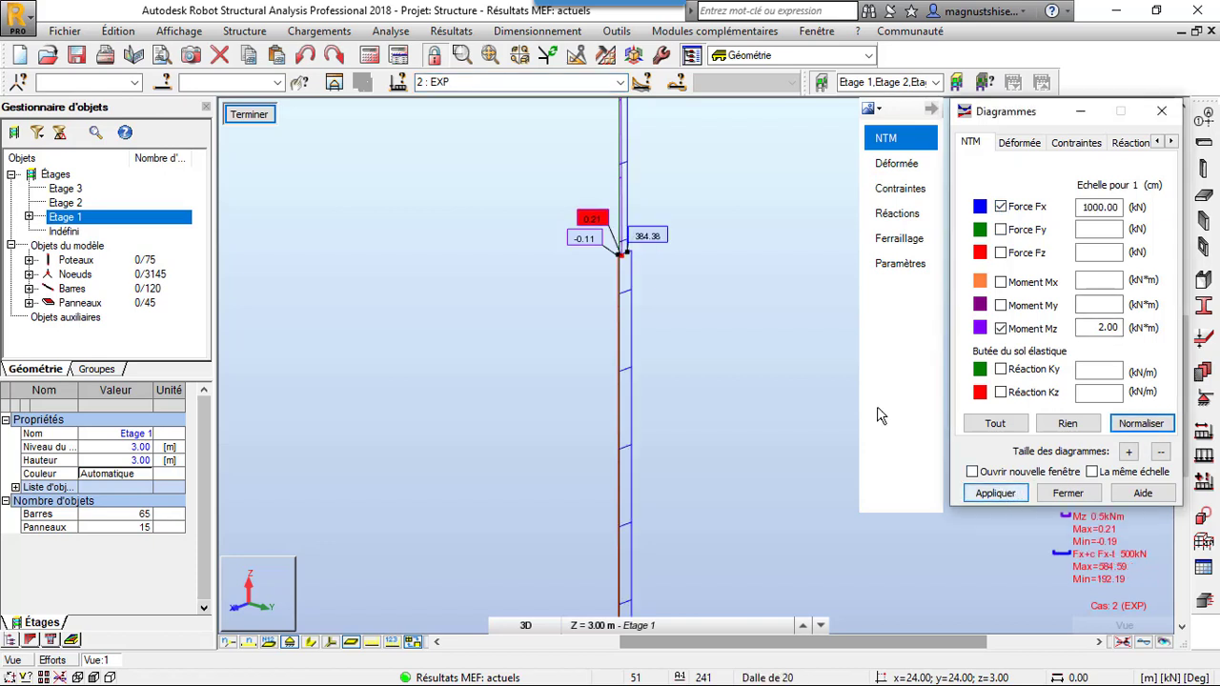
pyautogui.click(1000, 328)
pyautogui.click(992, 494)
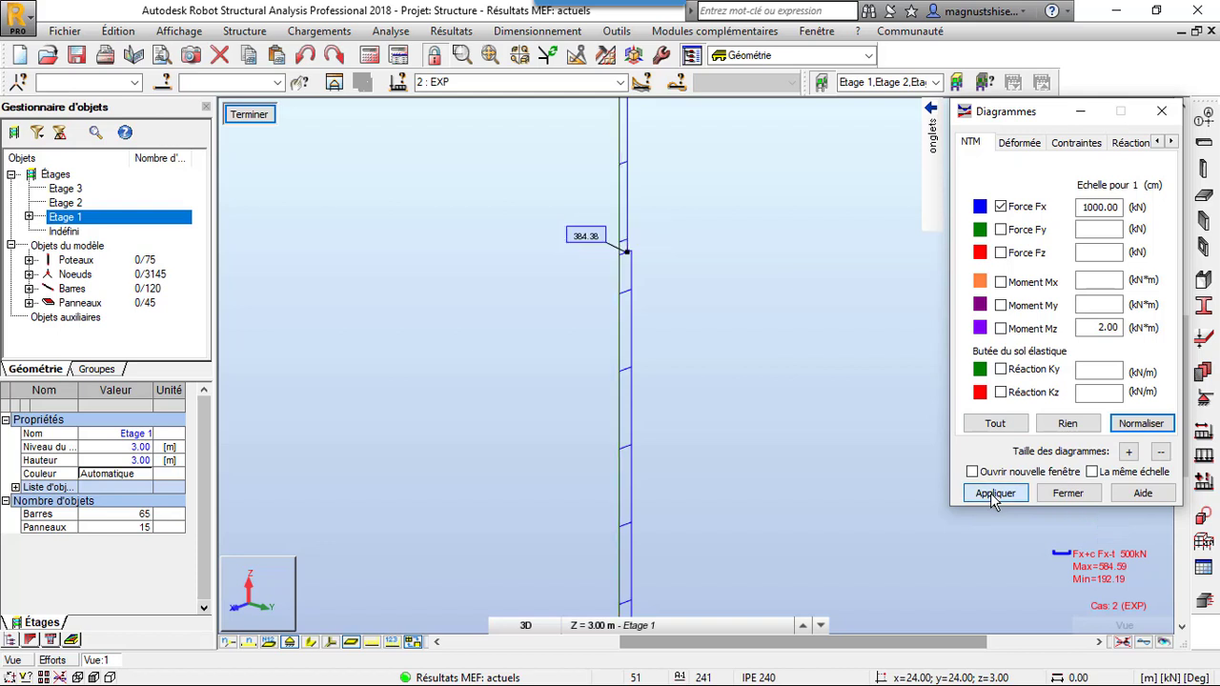
# Read the axial force Fx at the column's foot, return to A3C and set case Q1's axial force to 584.58 kN.
pyautogui.scroll(-4, 531, 191)
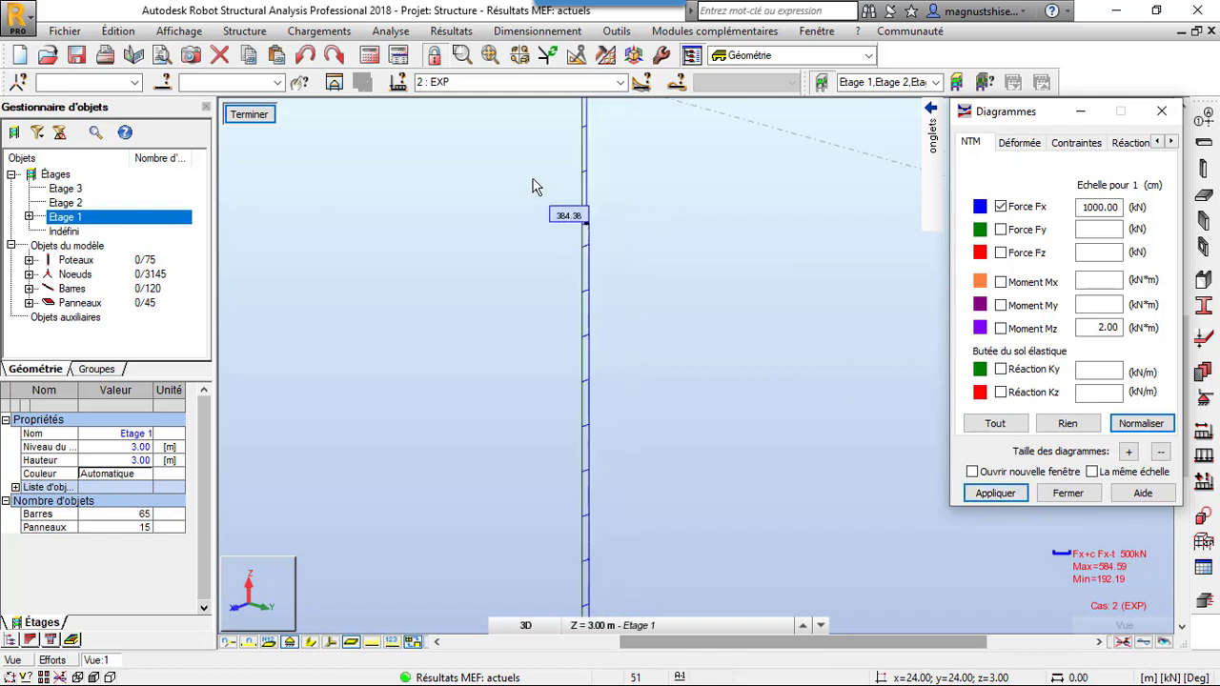
pyautogui.scroll(-2, 645, 221)
pyautogui.scroll(4, 582, 540)
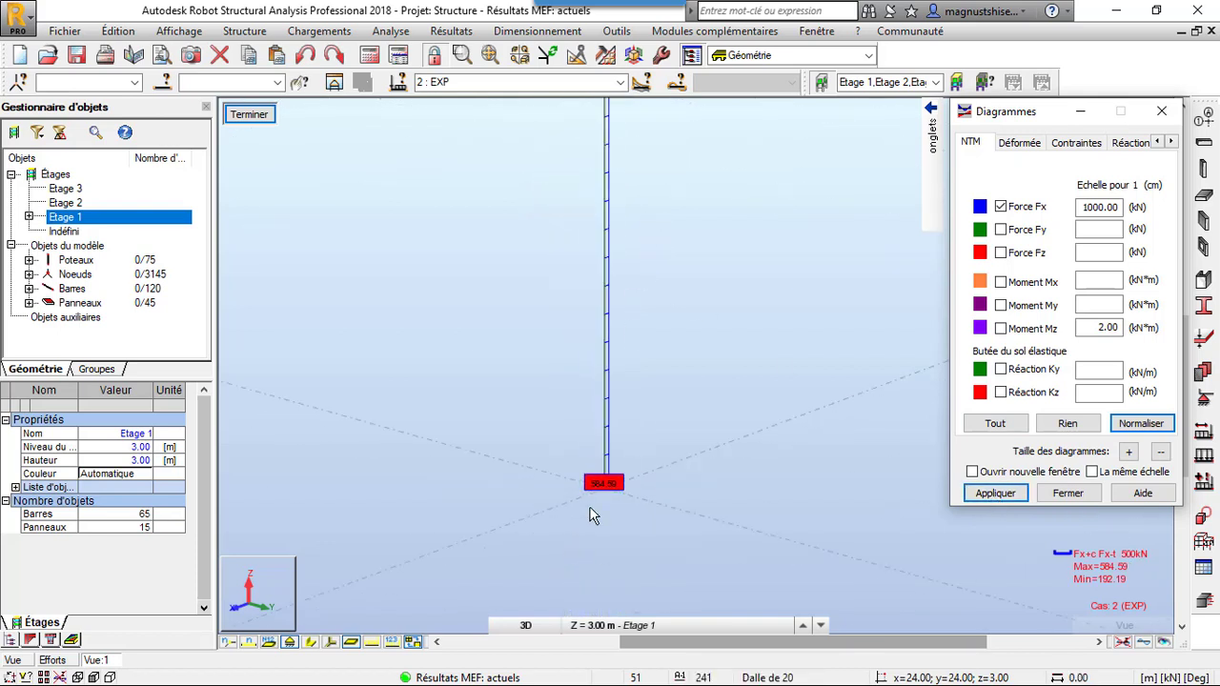
pyautogui.scroll(2, 597, 472)
pyautogui.scroll(2, 609, 470)
pyautogui.scroll(1, 609, 470)
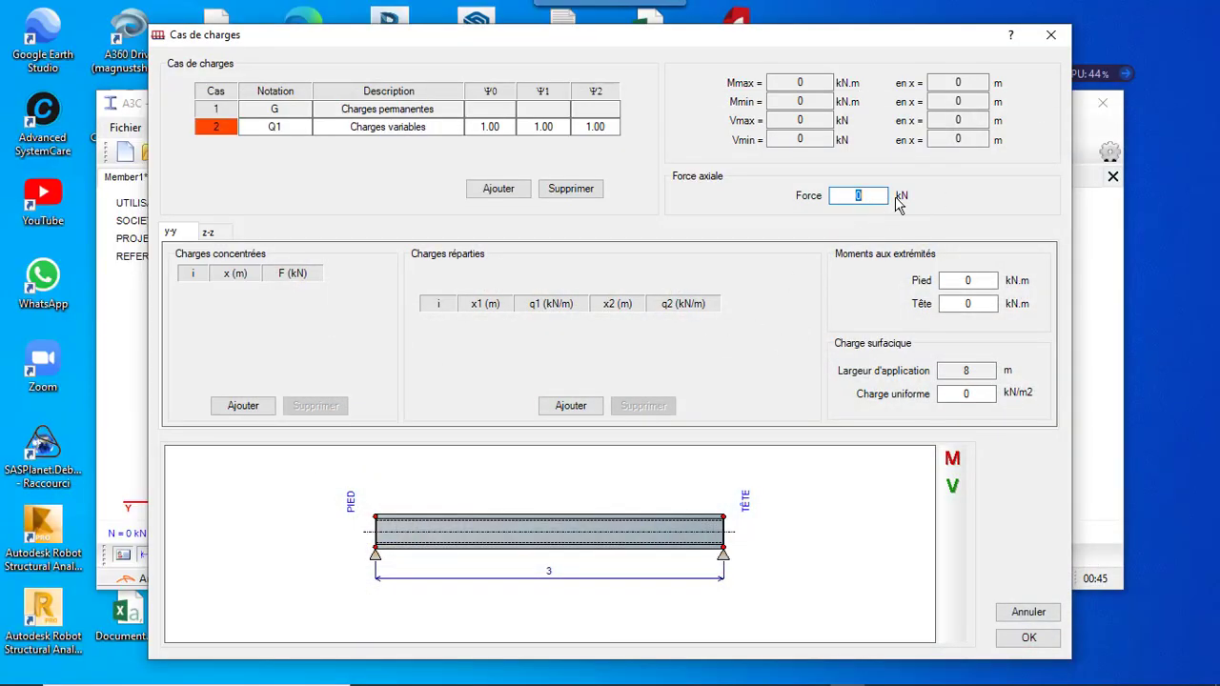
pyautogui.write('5')
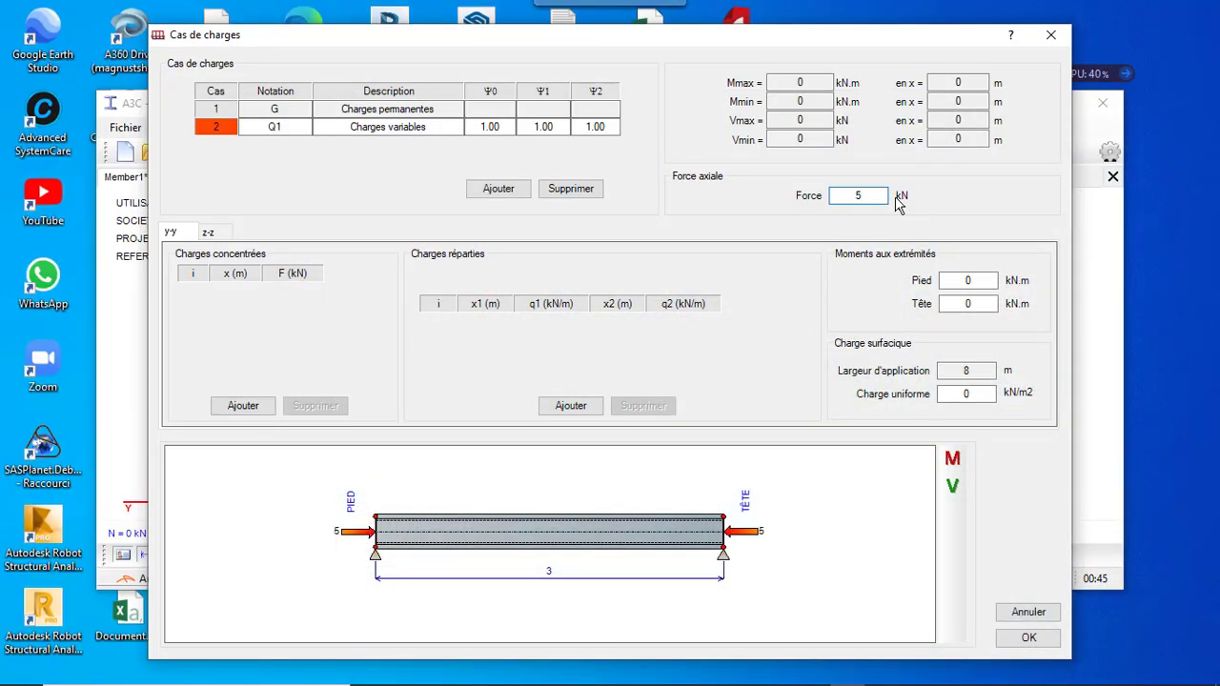
pyautogui.write('84')
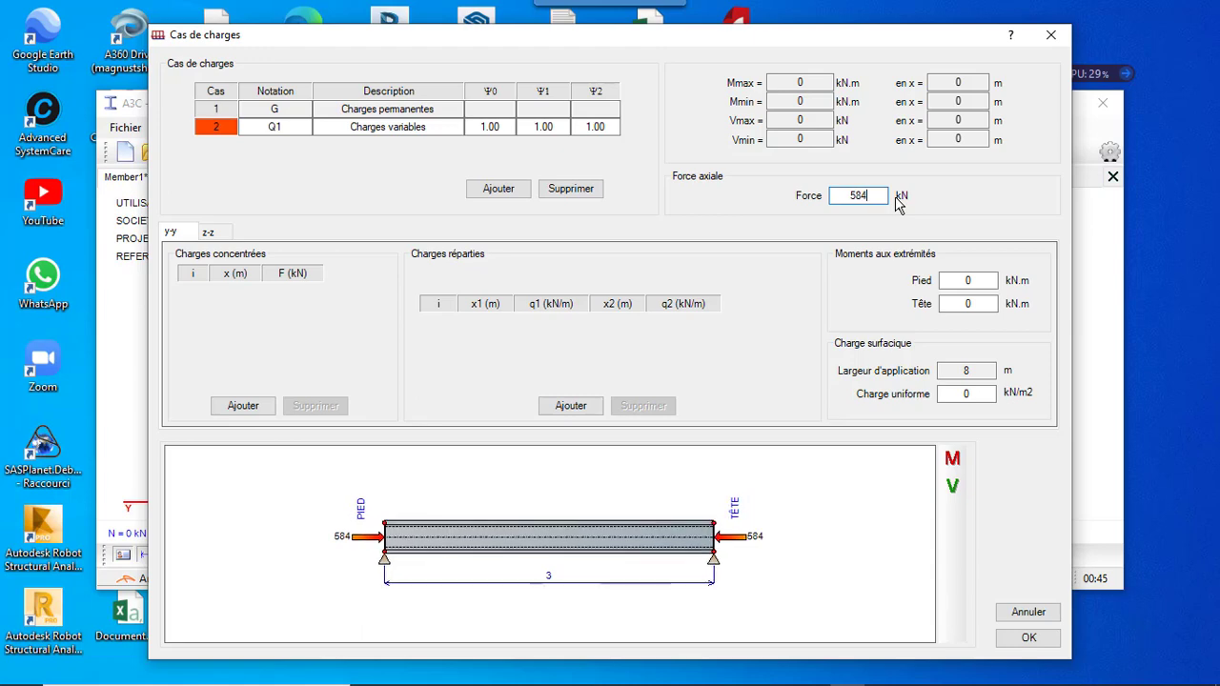
pyautogui.write('.58')
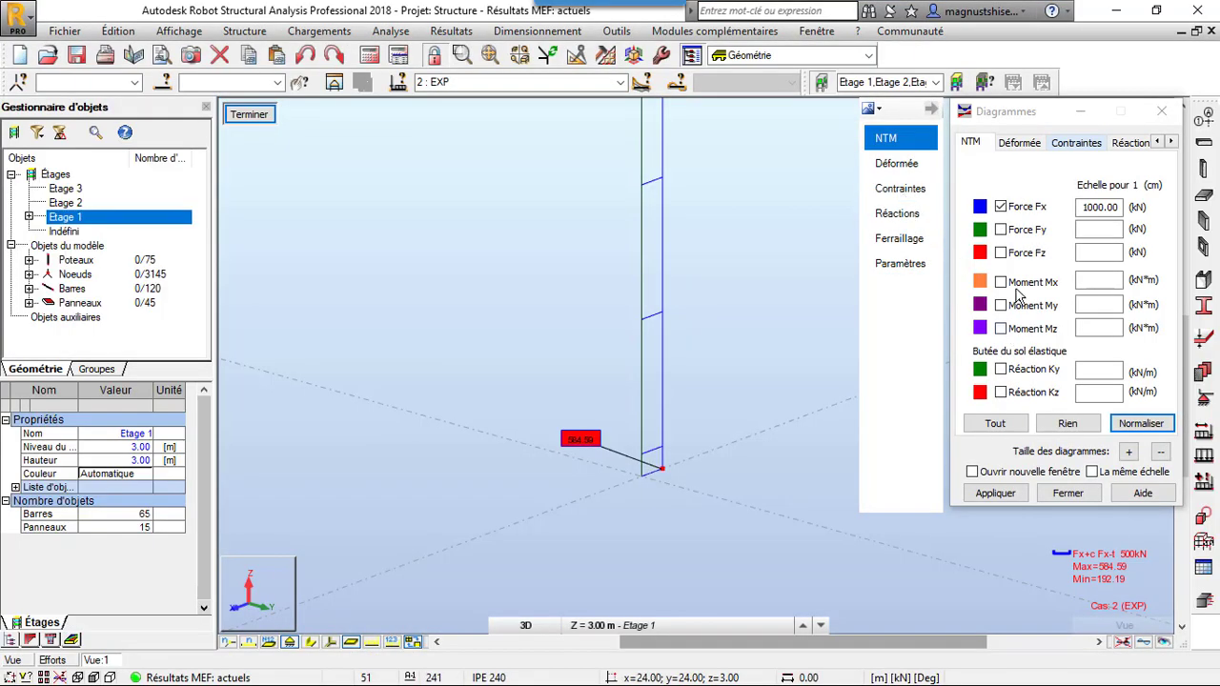
# Switch to Robot and display only the My moment diagram in place of the Fx diagram.
pyautogui.click(1001, 206)
pyautogui.click(1001, 305)
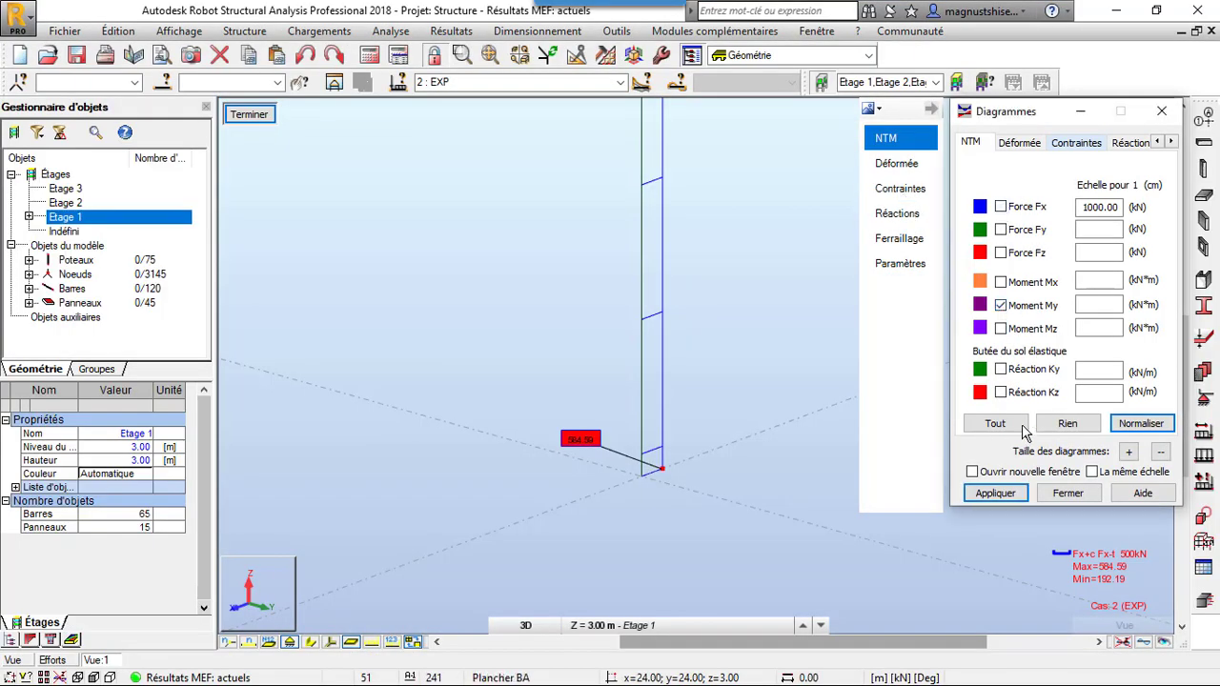
pyautogui.click(987, 493)
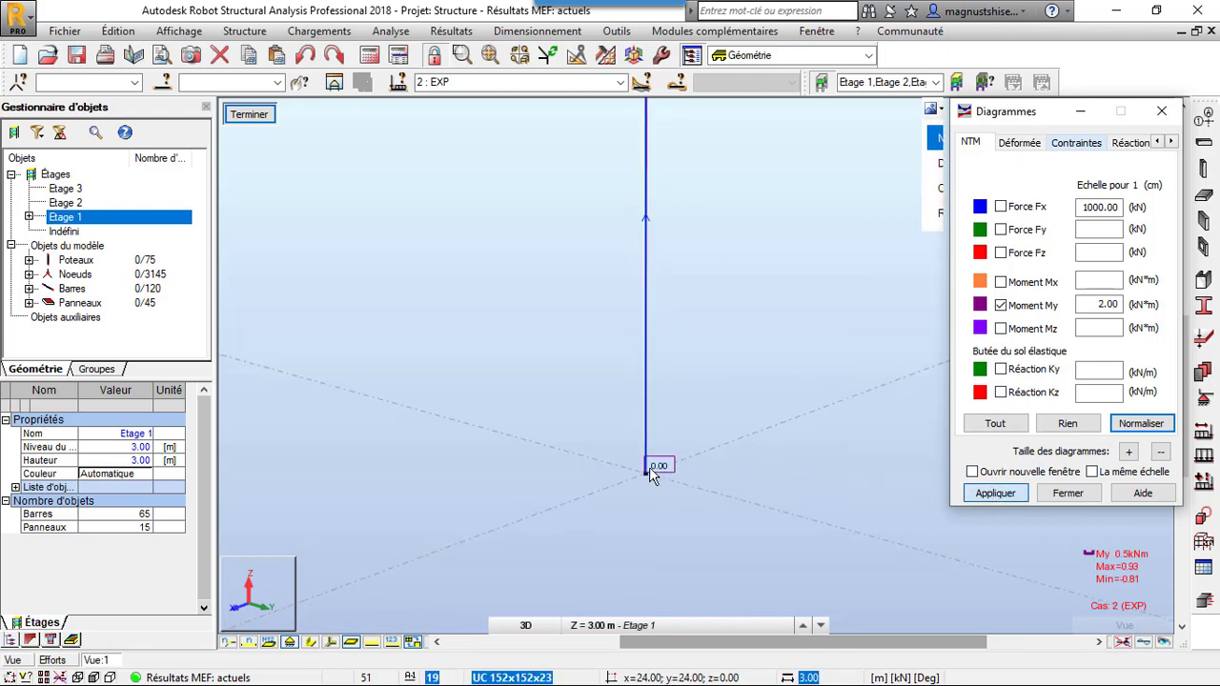
# Read the column's My moment in Robot, return to A3C and set the y-y foot moment of case Q1 to 0.53 kN.m.
pyautogui.scroll(-2, 692, 480)
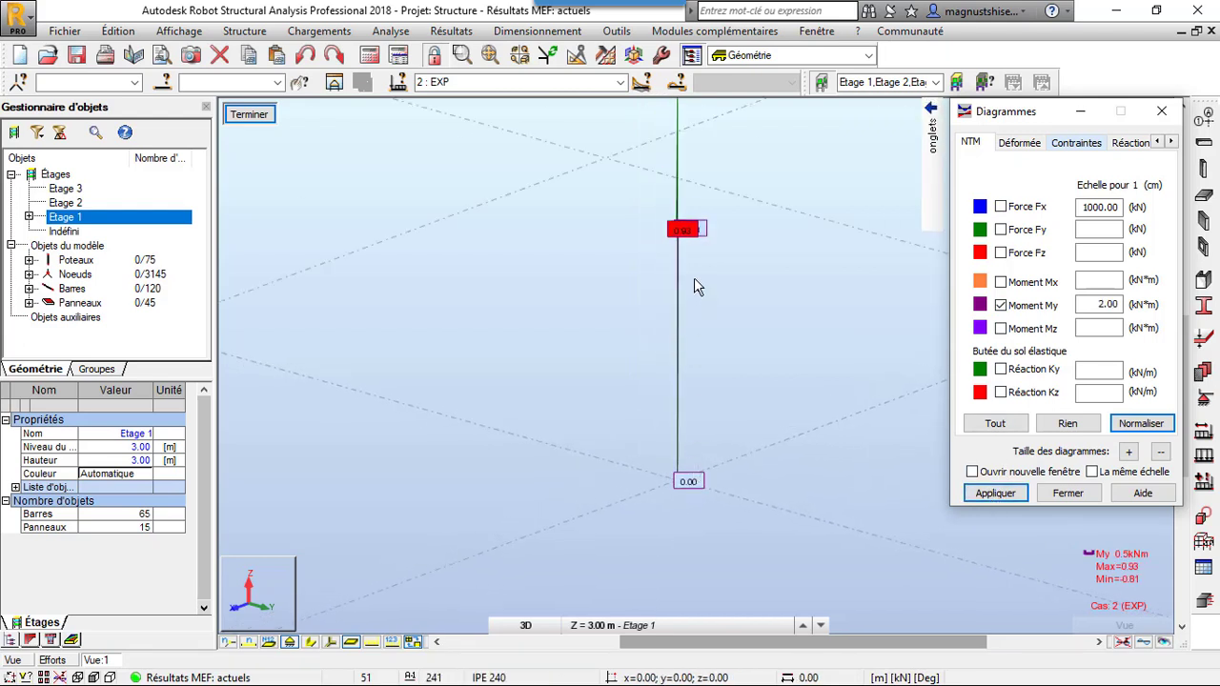
pyautogui.scroll(7, 692, 233)
pyautogui.scroll(4, 660, 233)
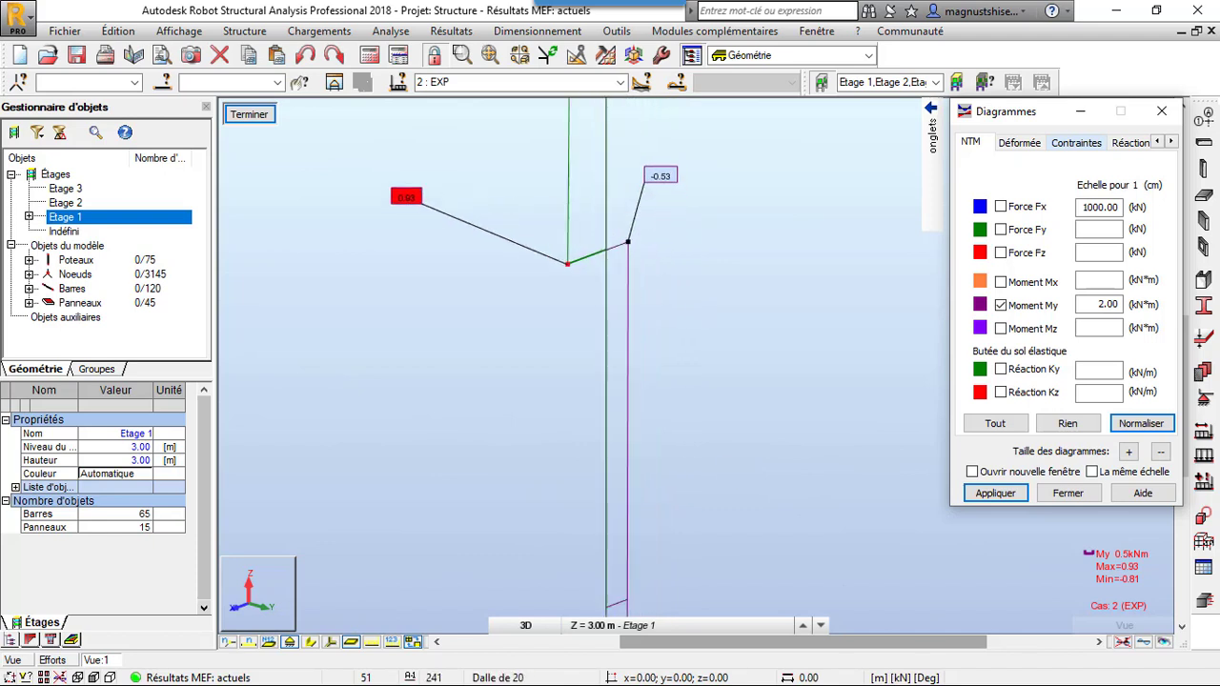
pyautogui.click(1116, 10)
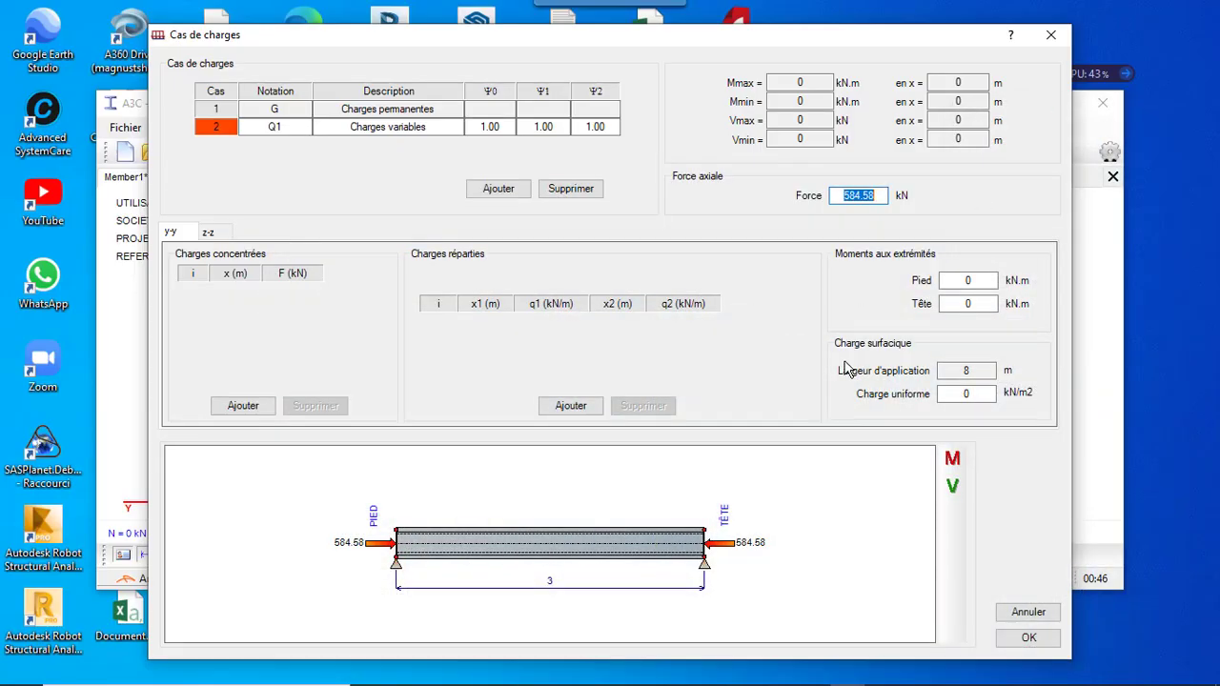
pyautogui.click(972, 281)
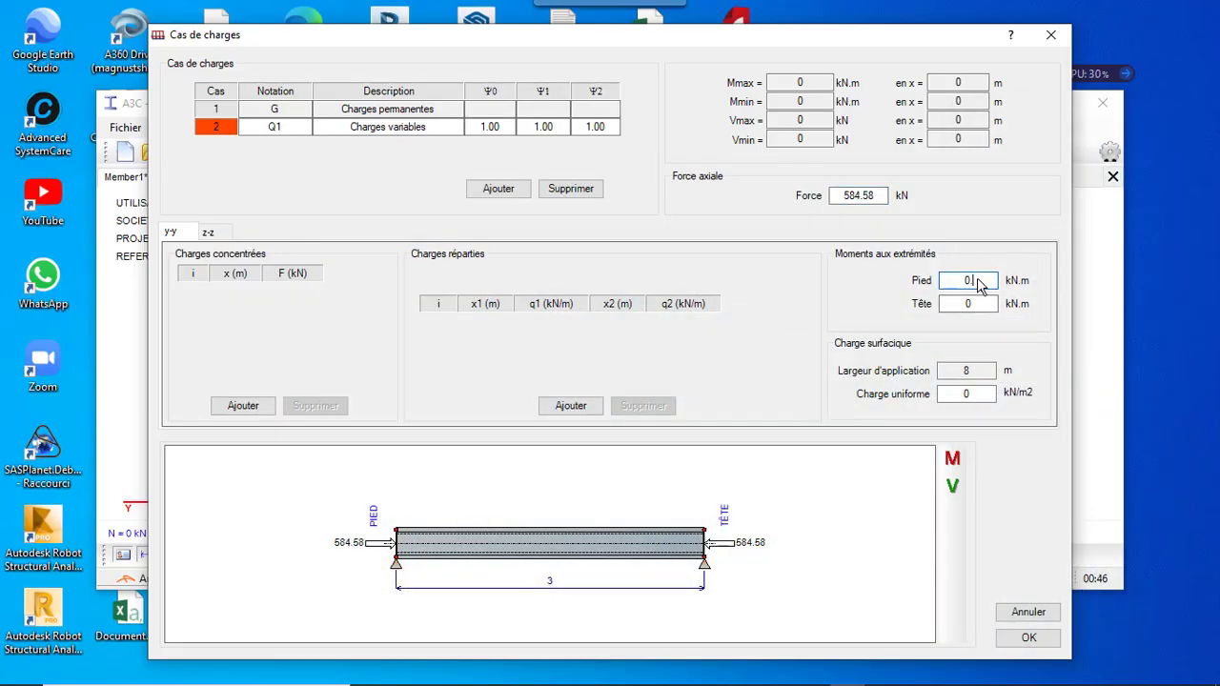
pyautogui.write('.53')
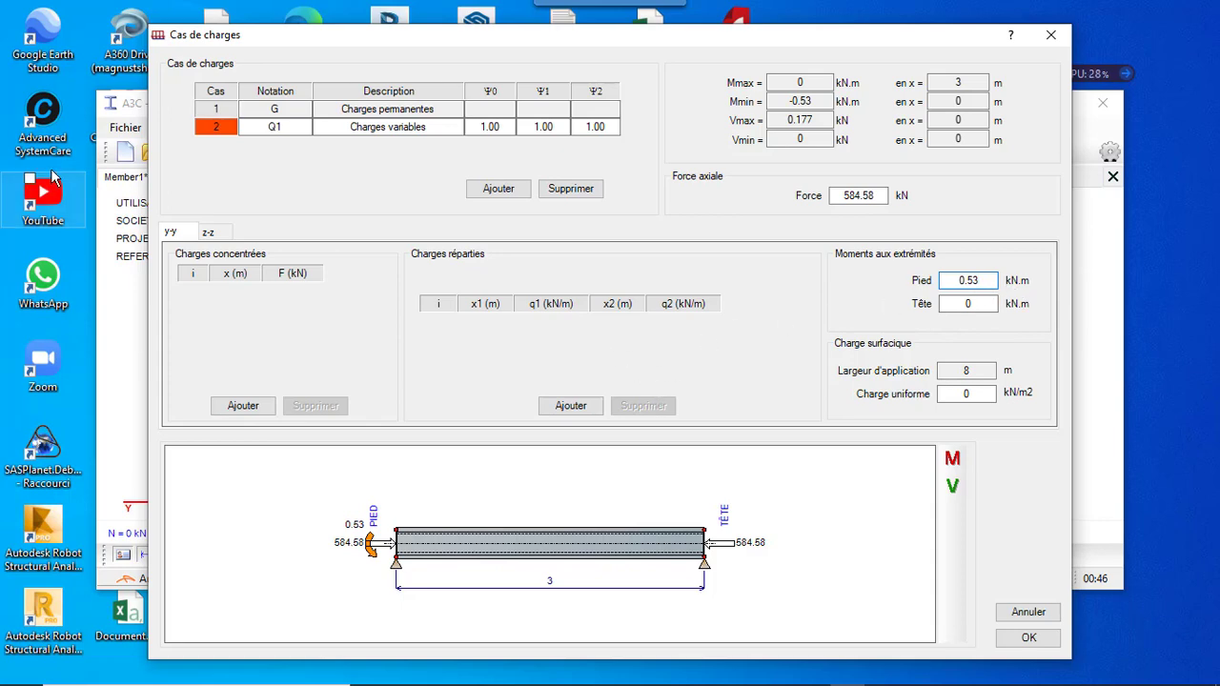
# Bring up the z-z loads of case Q1 and switch to Robot to display only the Mz moment diagram.
pyautogui.click(208, 234)
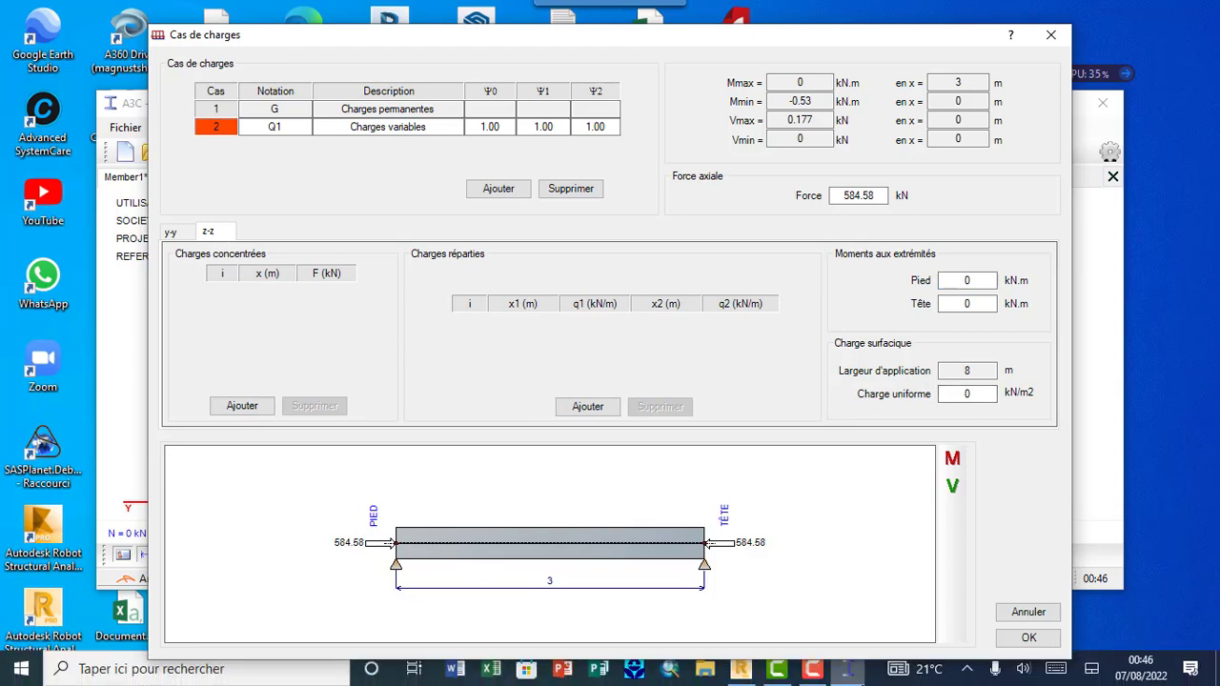
pyautogui.click(742, 673)
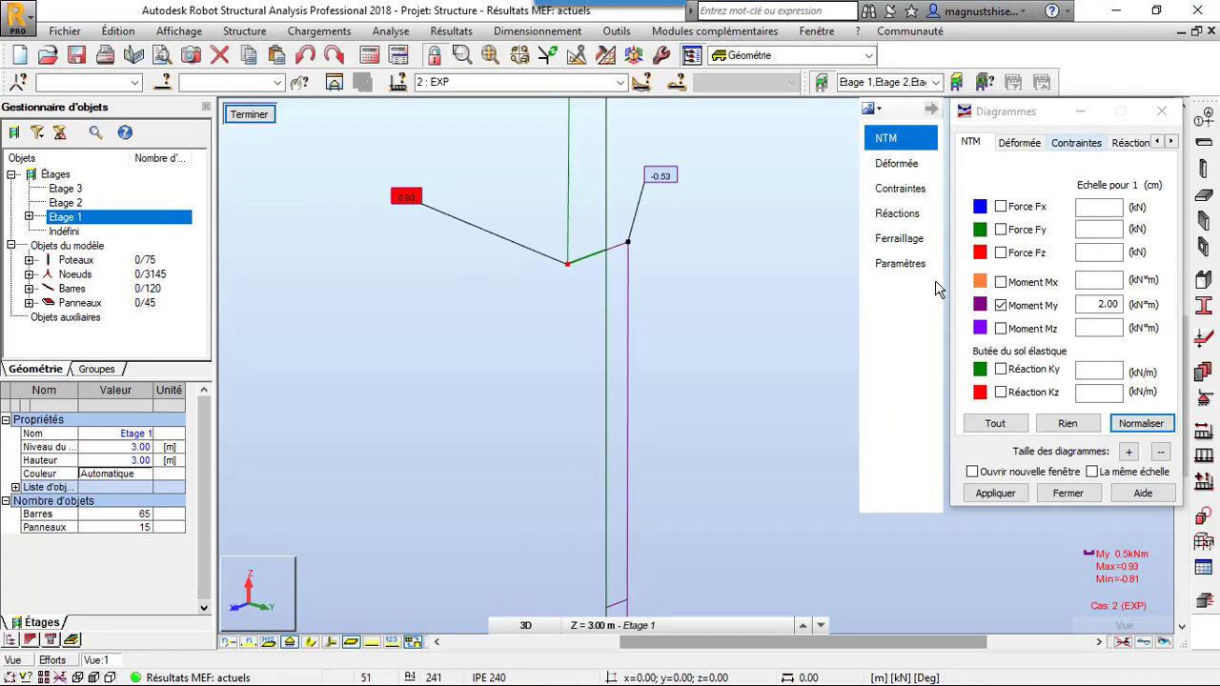
pyautogui.click(1010, 306)
pyautogui.click(1008, 329)
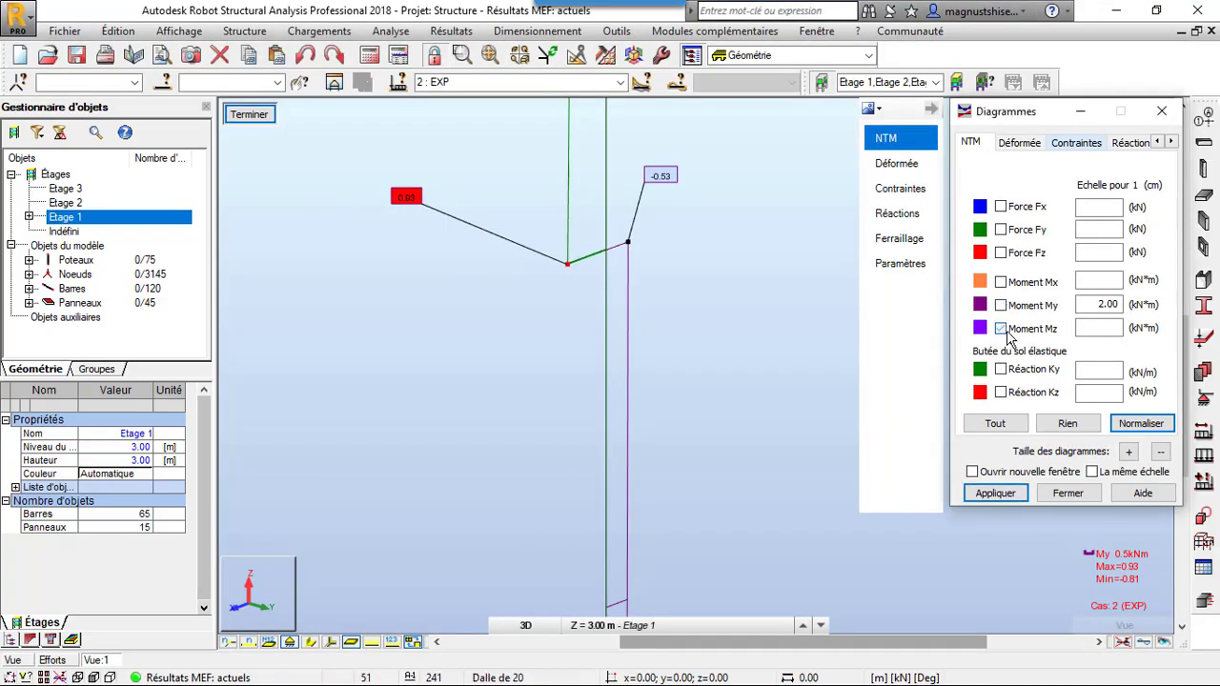
pyautogui.click(991, 496)
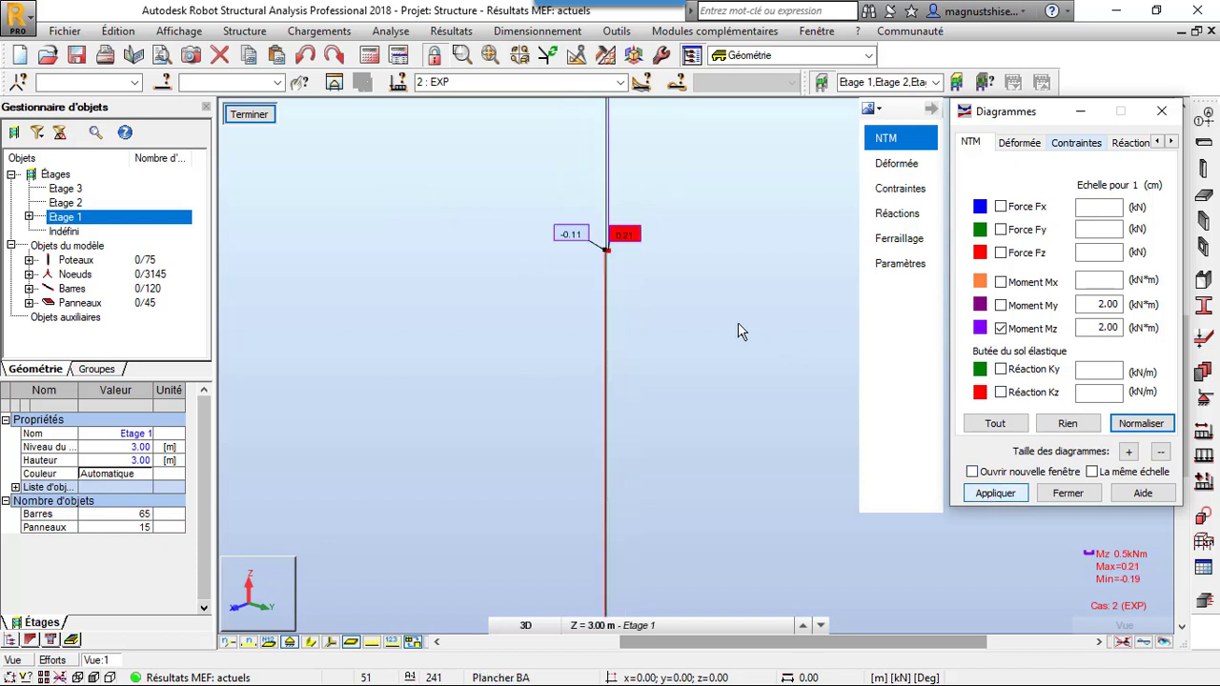
# Read the column's Mz moment in Robot, set case Q1's z-z foot moment to 0.11 kN.m in A3C and accept the load cases.
pyautogui.scroll(5, 620, 250)
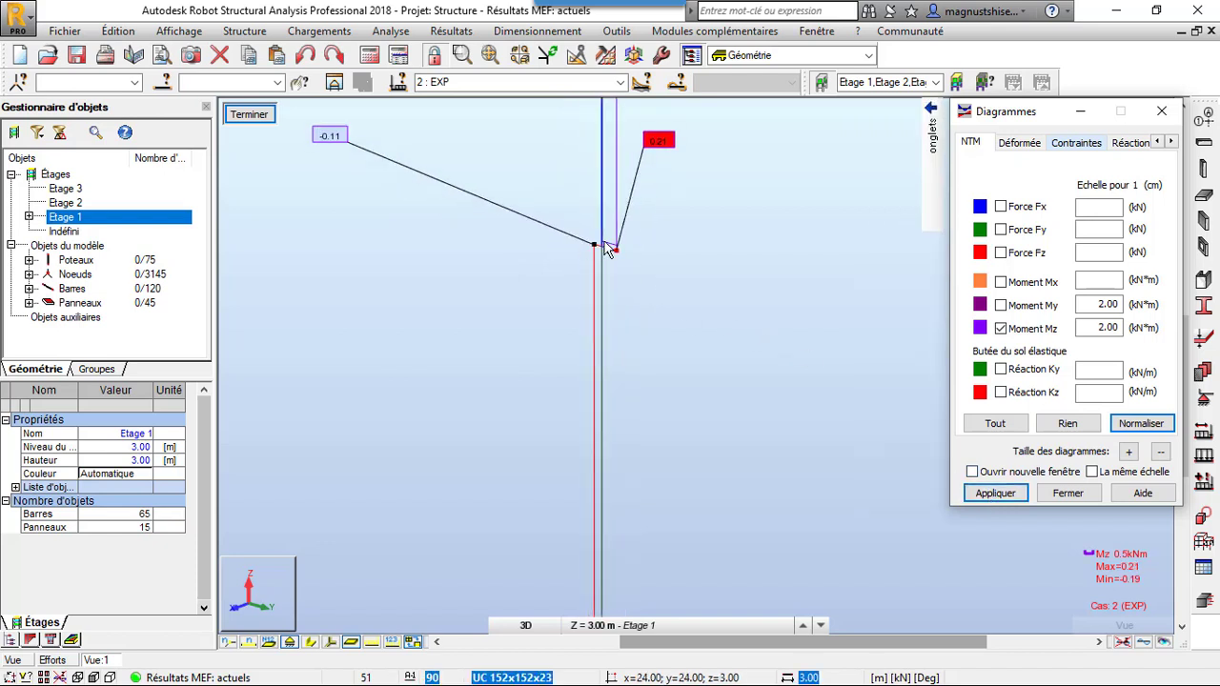
pyautogui.scroll(3, 609, 250)
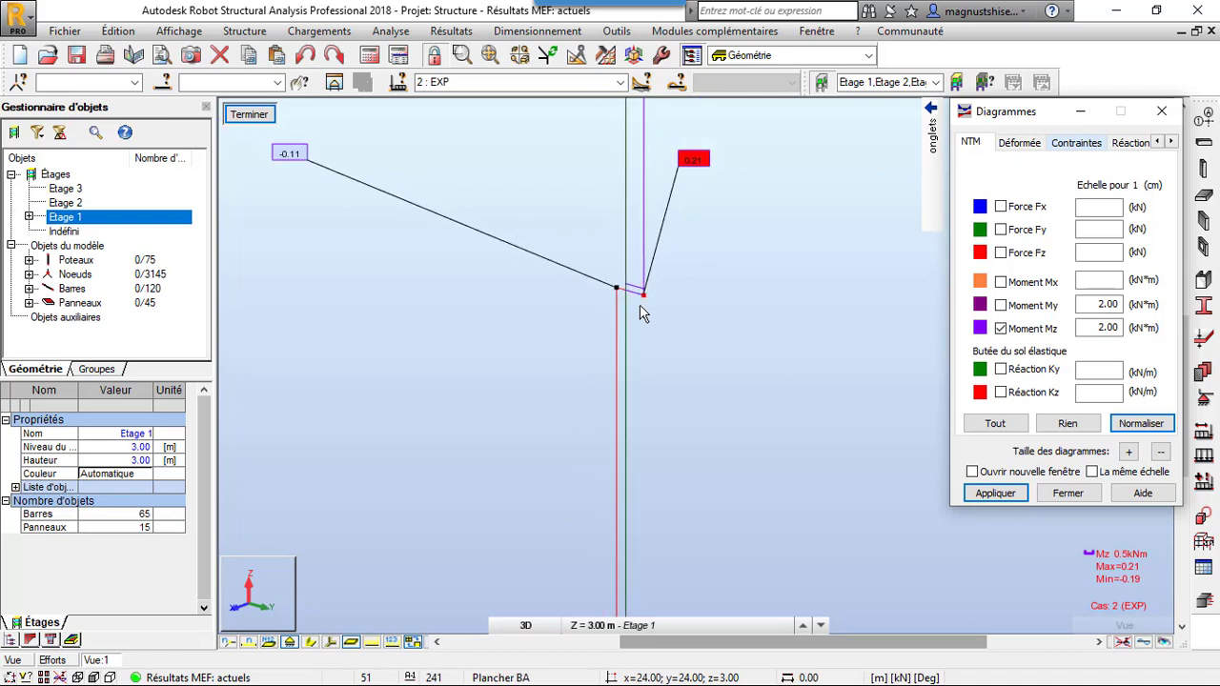
pyautogui.scroll(-1, 641, 311)
pyautogui.scroll(-5, 500, 164)
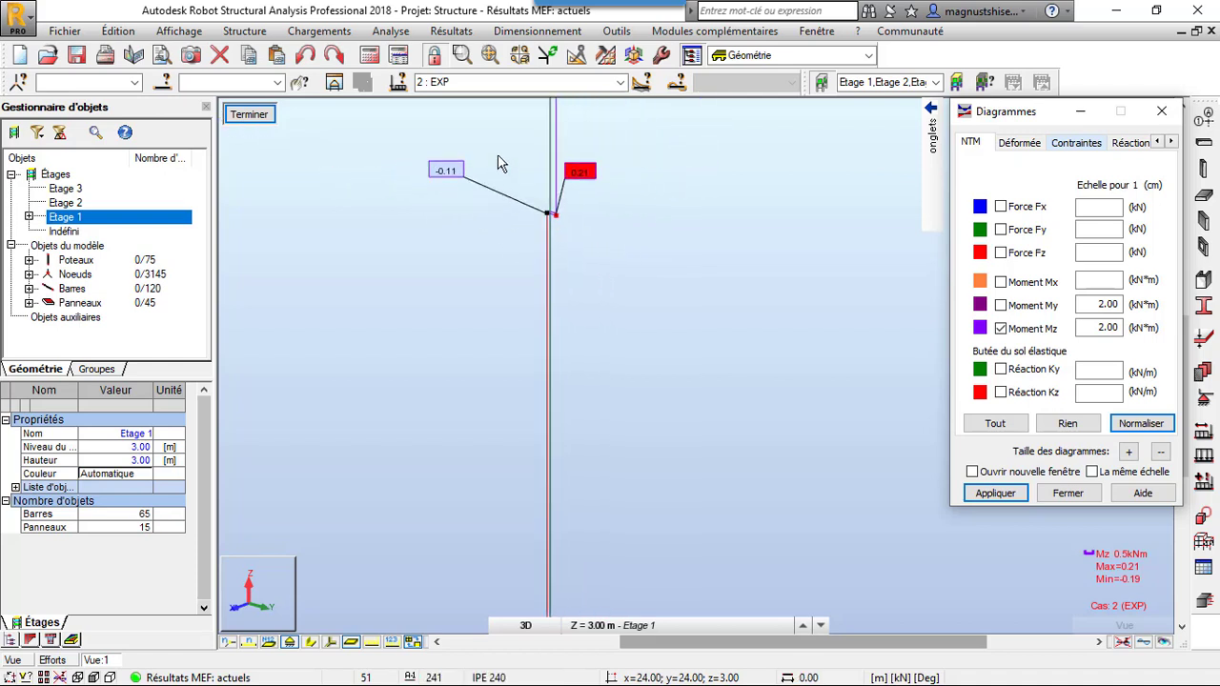
pyautogui.scroll(-5, 500, 164)
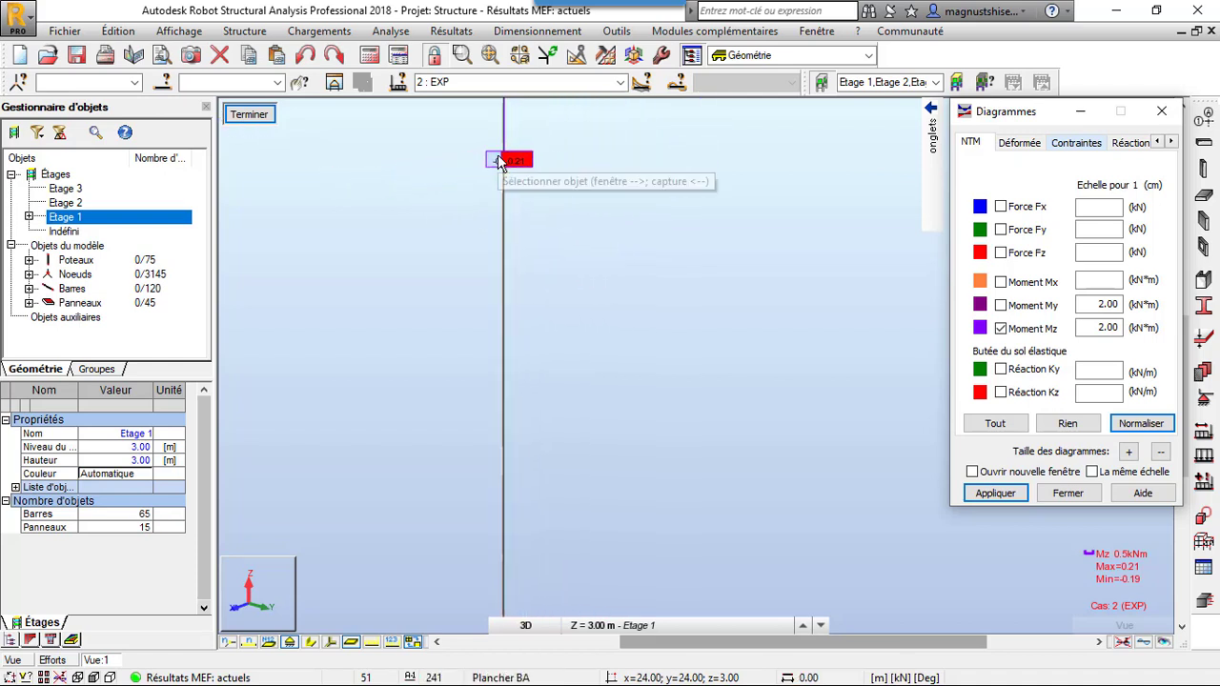
pyautogui.scroll(3, 498, 160)
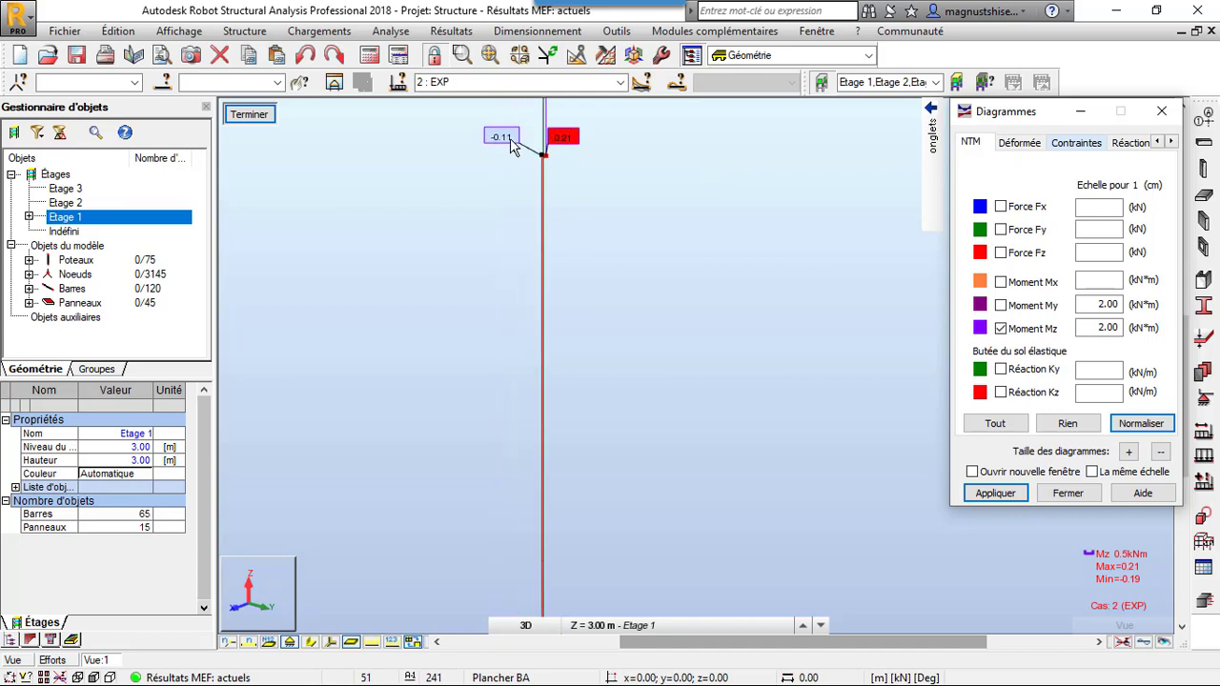
pyautogui.scroll(4, 510, 141)
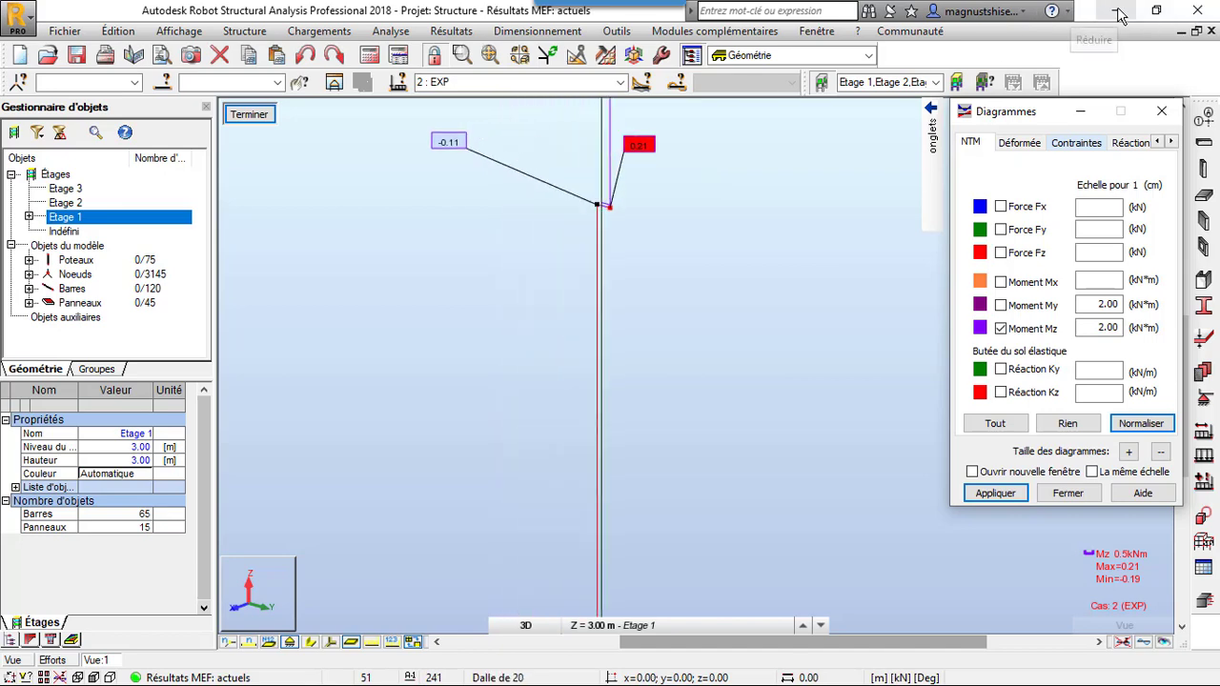
pyautogui.click(1120, 14)
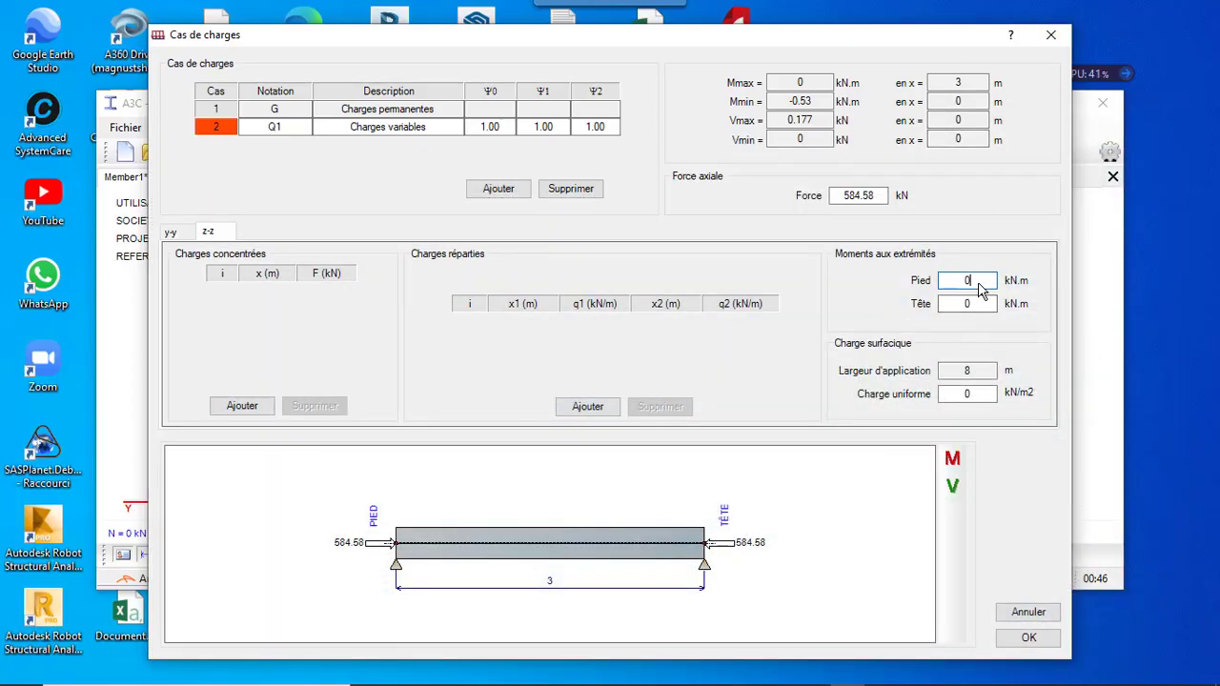
pyautogui.write('11')
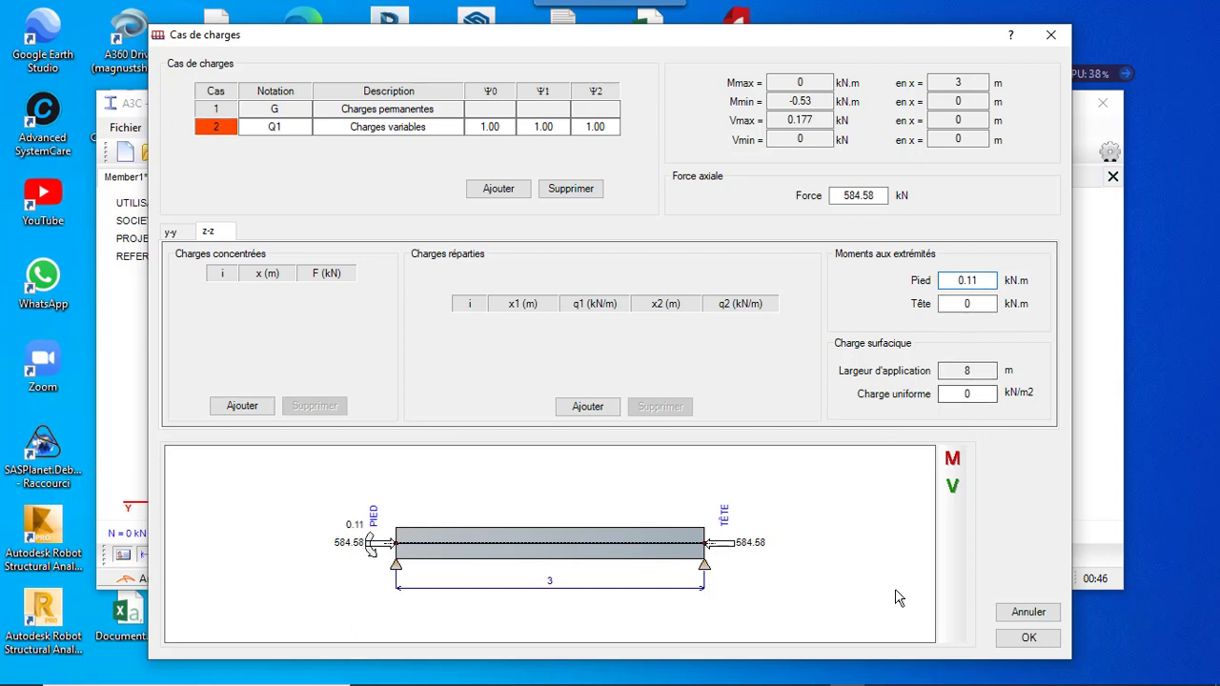
pyautogui.hotkey('alt', 'Tab')
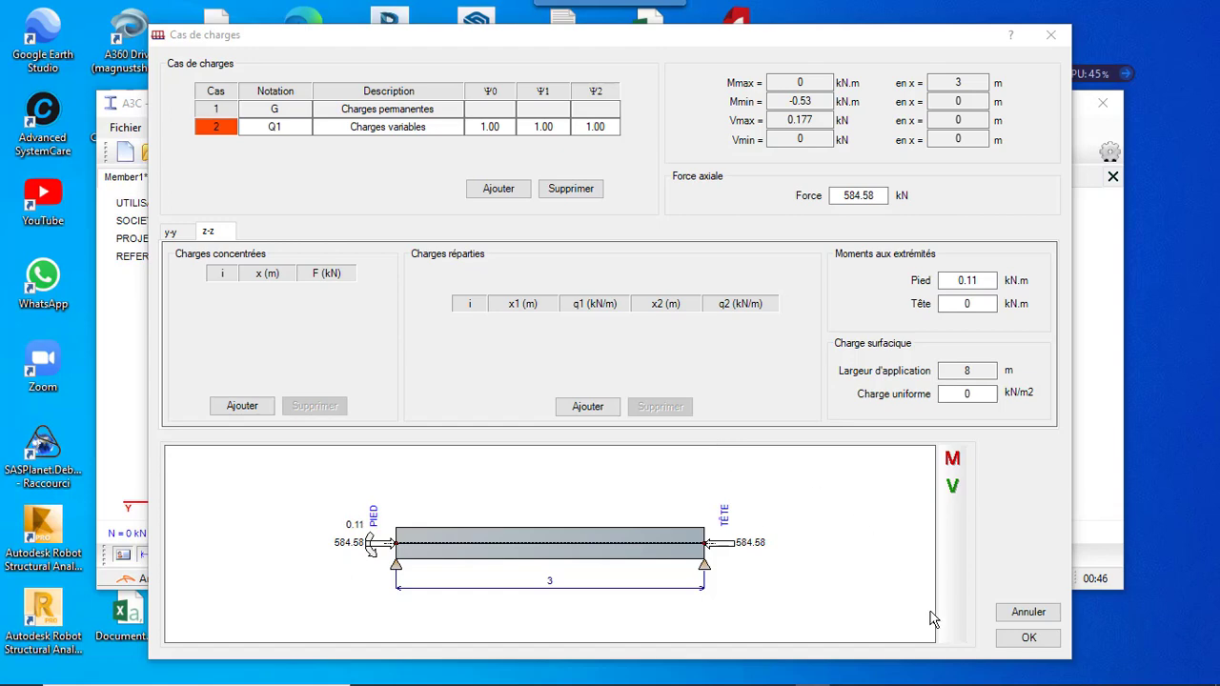
pyautogui.click(1028, 636)
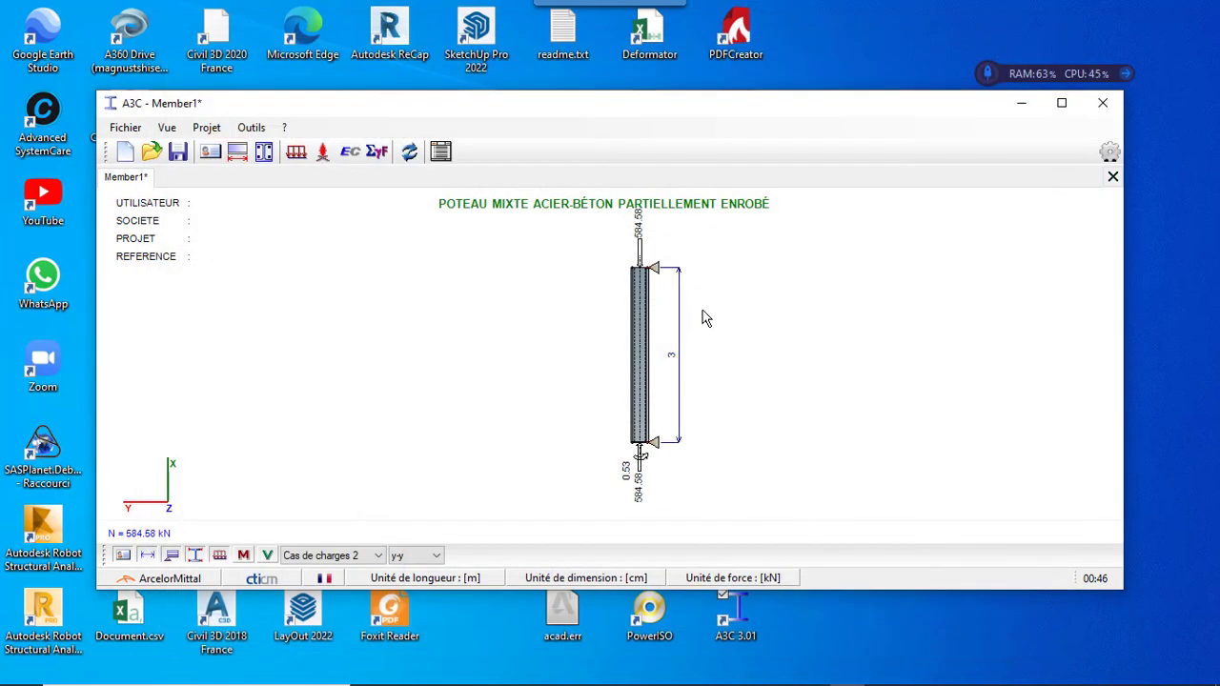
# Accept the fire resistance settings with the standard fire calculation off and set the calculation's national annexes to Annexes Nationales Françaises.
pyautogui.click(323, 155)
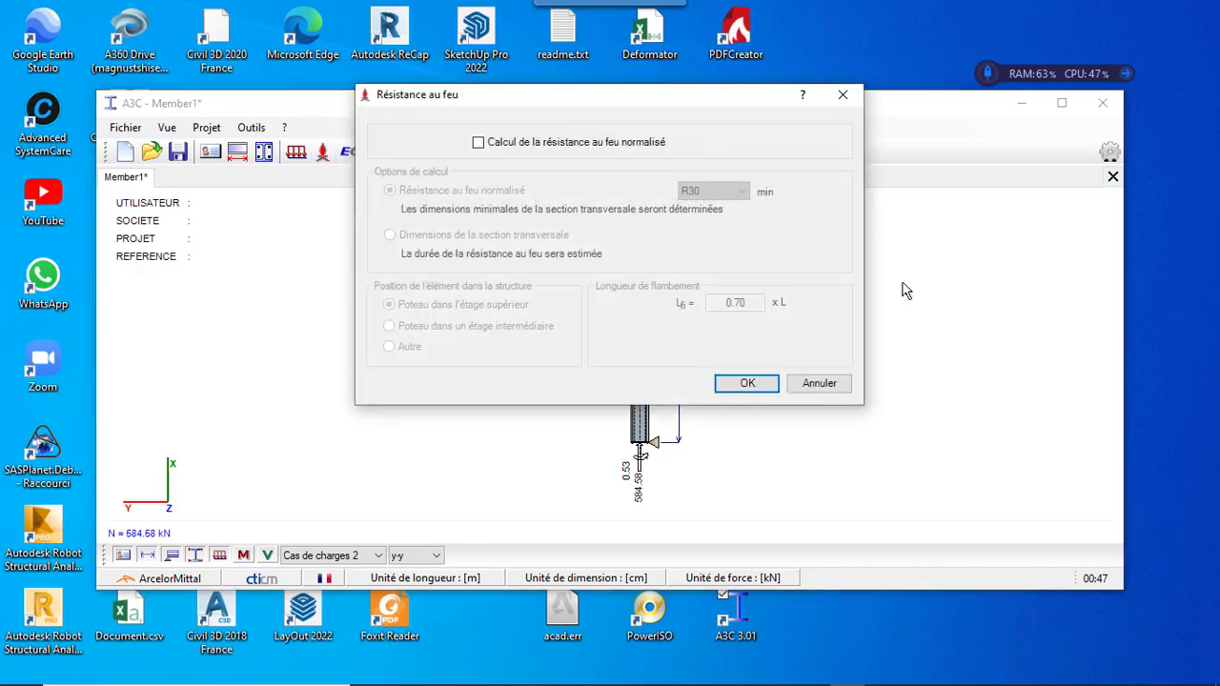
pyautogui.click(747, 384)
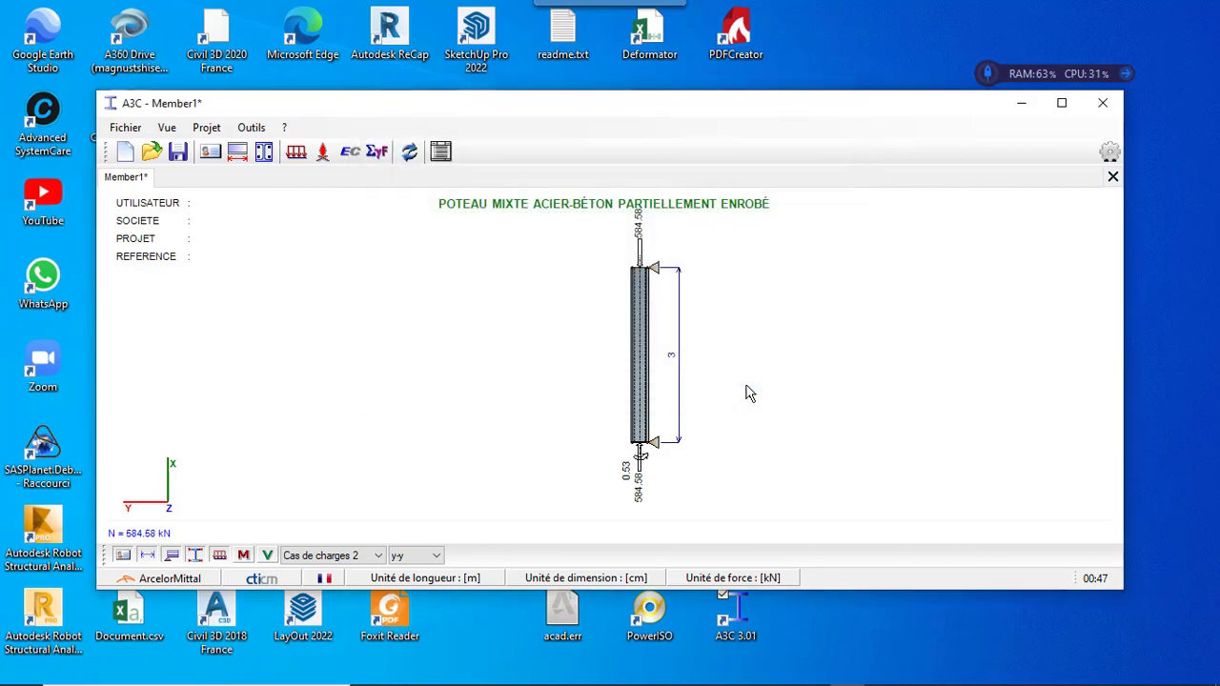
pyautogui.click(354, 154)
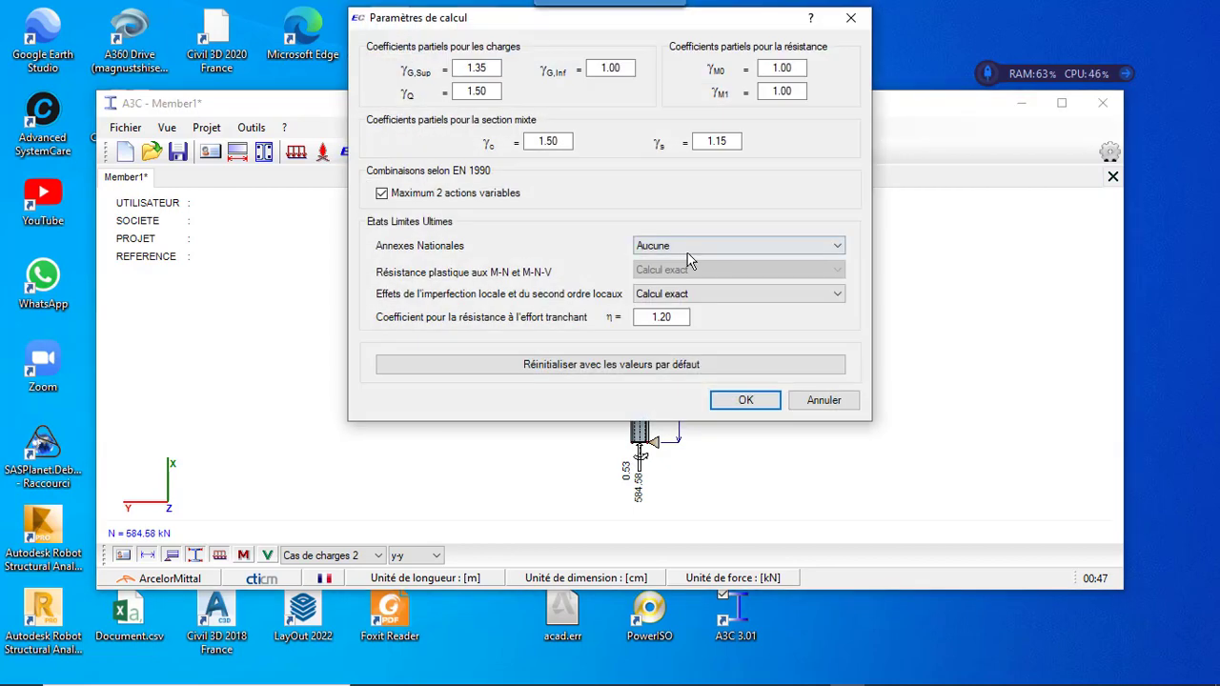
pyautogui.click(693, 250)
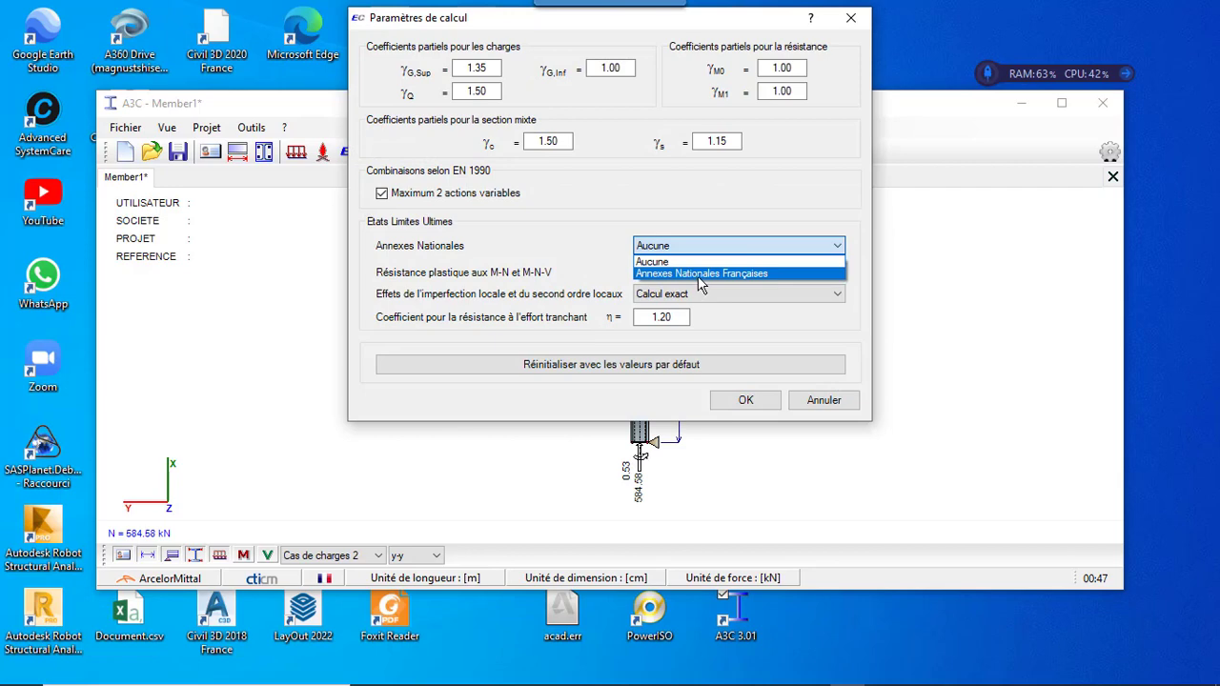
pyautogui.click(697, 277)
pyautogui.click(744, 401)
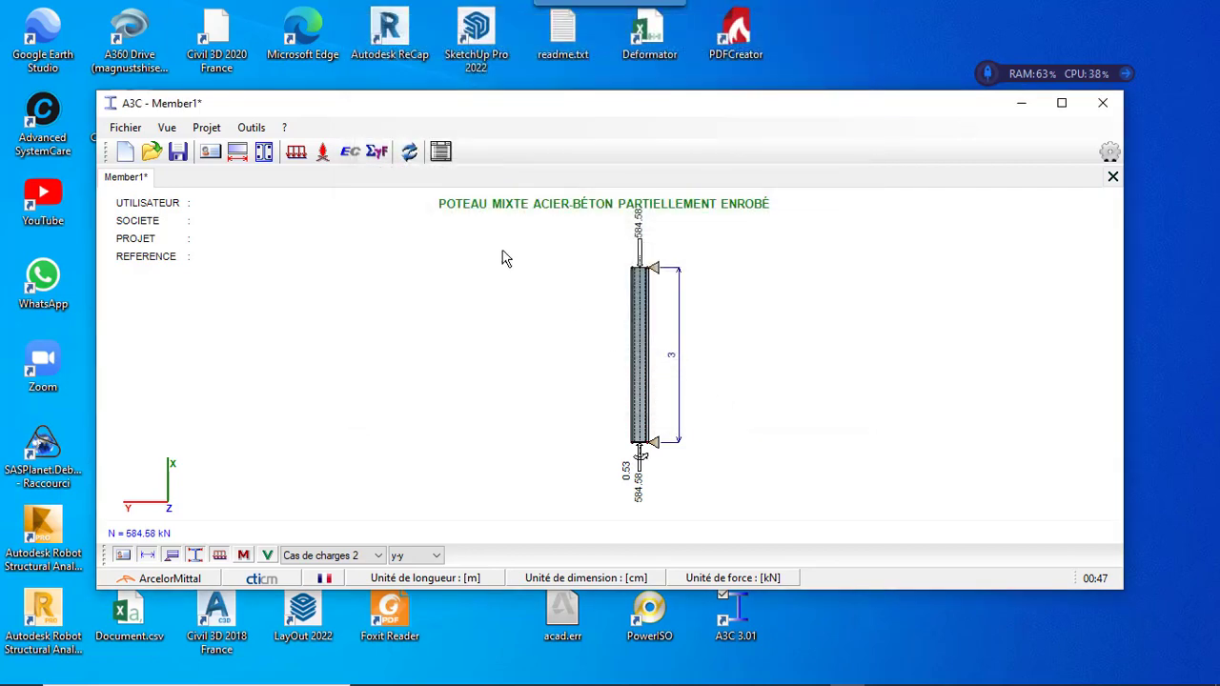
# Accept the automatic ELU01 and ELU02 action combinations and run the column calculation.
pyautogui.click(379, 160)
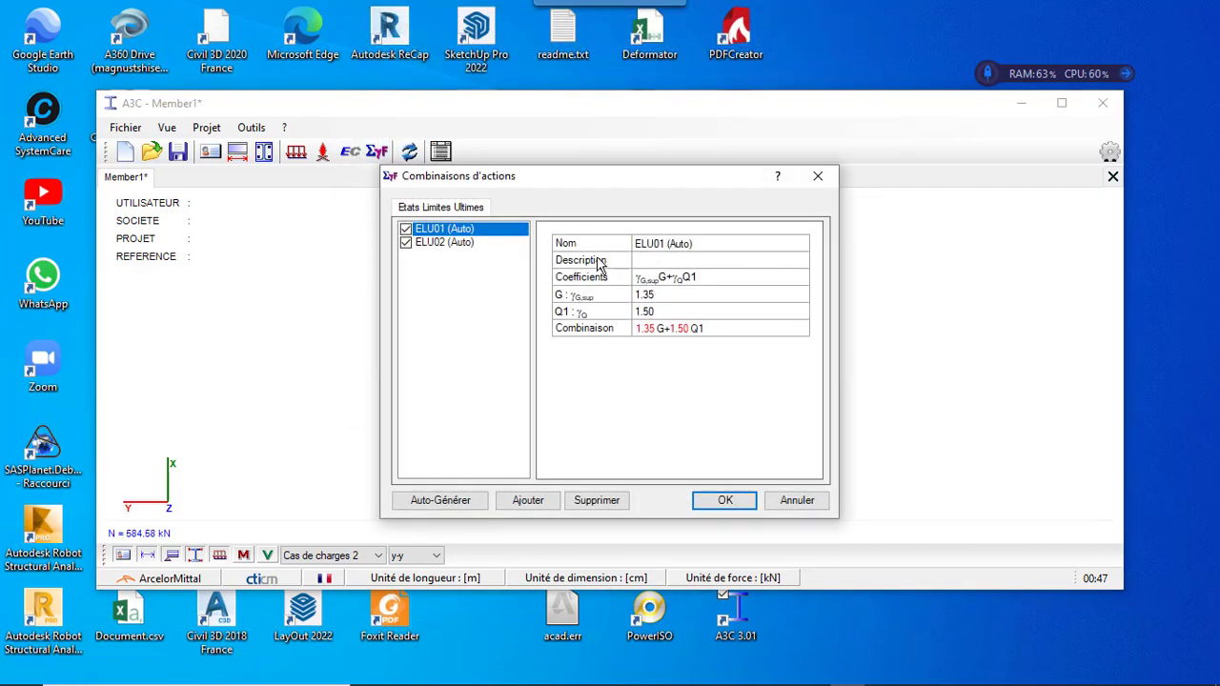
pyautogui.click(723, 502)
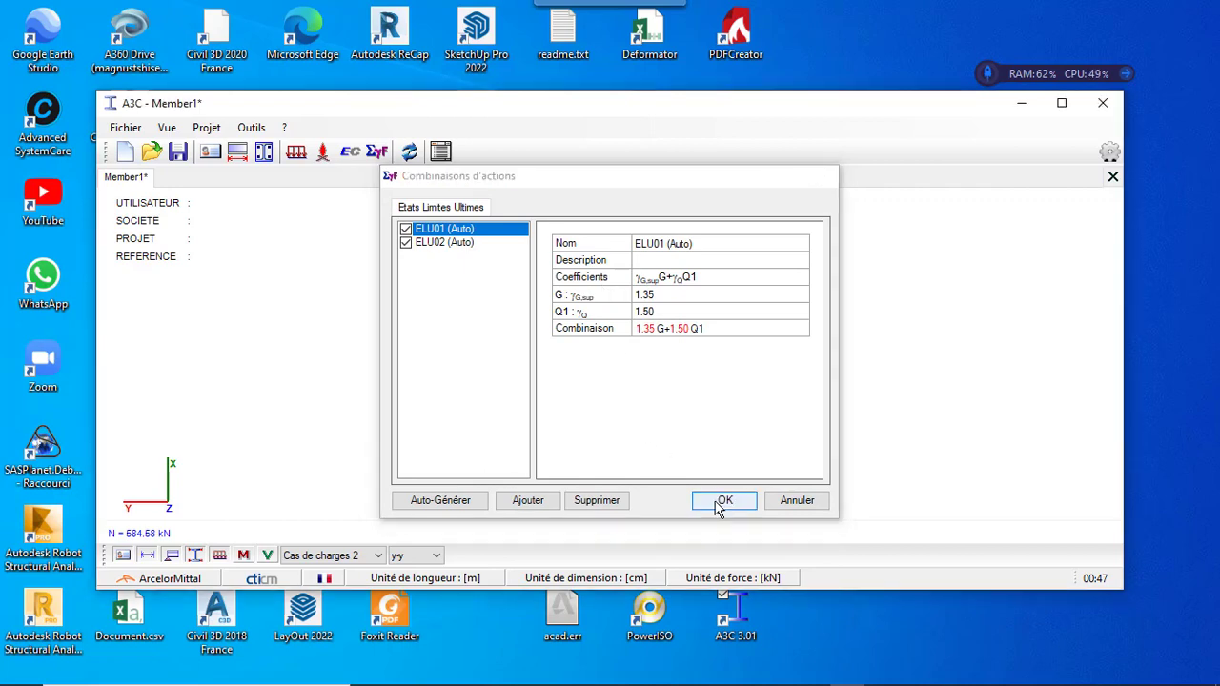
pyautogui.click(409, 154)
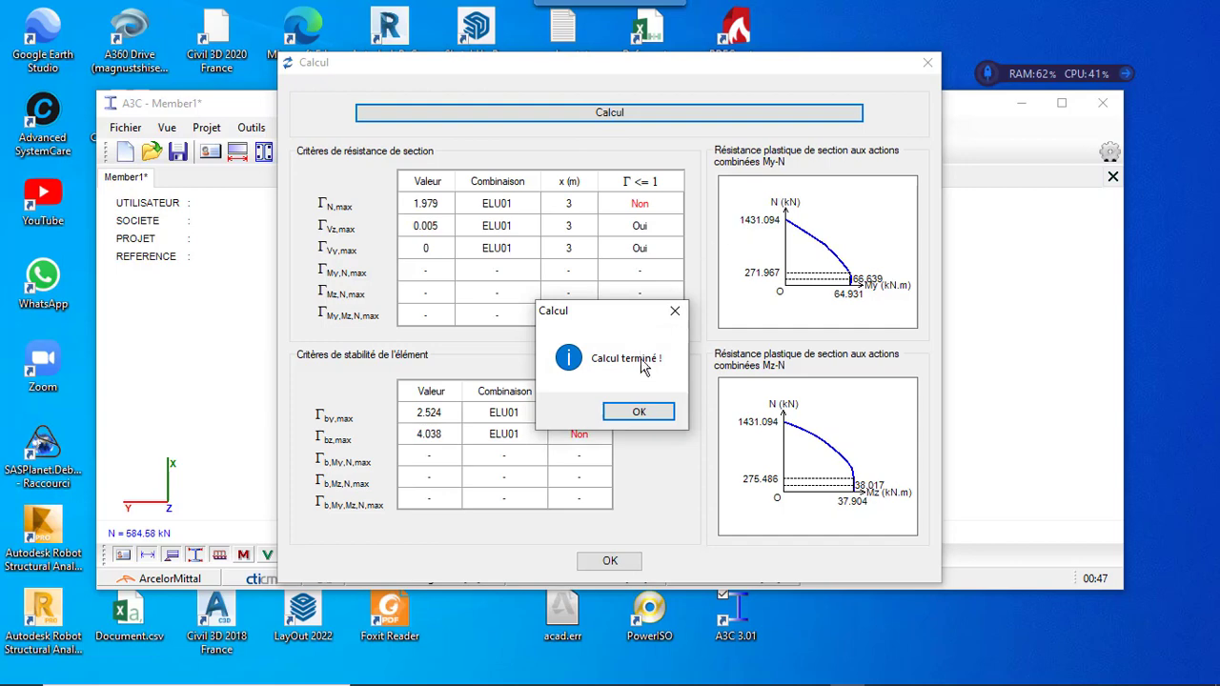
# Review the column's section resistance and member stability criteria, and close the calculation results.
pyautogui.click(637, 411)
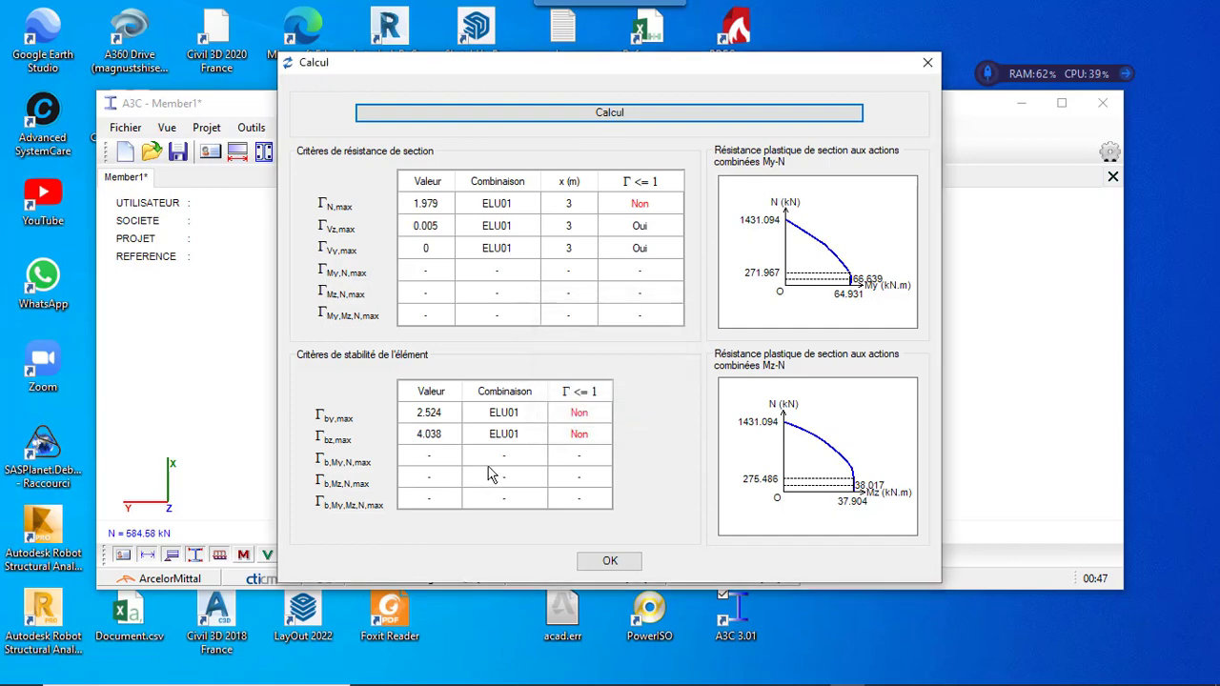
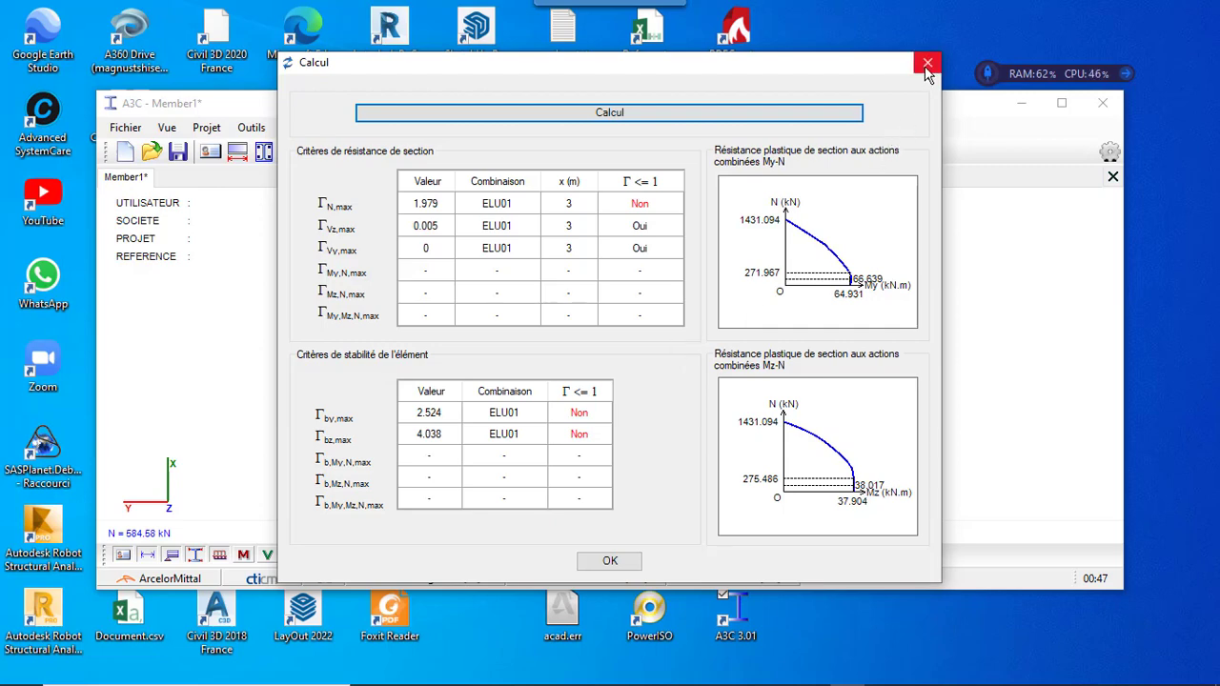
pyautogui.click(611, 560)
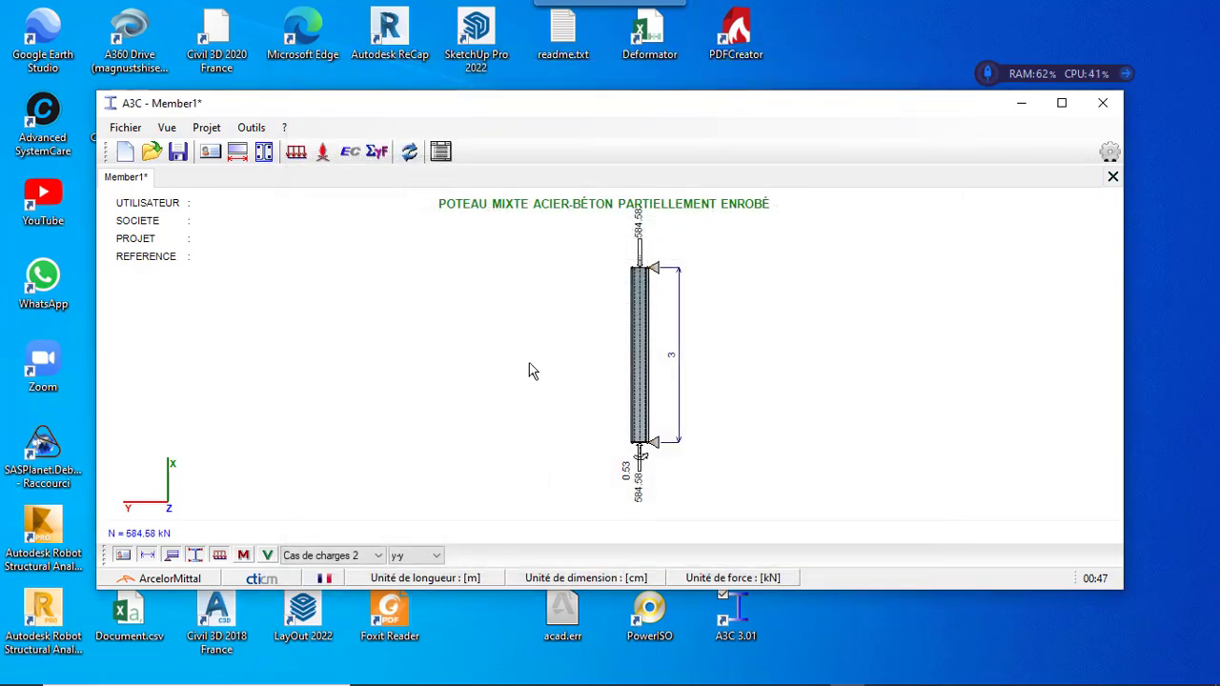
# Change the column's rolled profile to UC 203 x 203 x 46 and accept the cross-section definition.
pyautogui.click(264, 155)
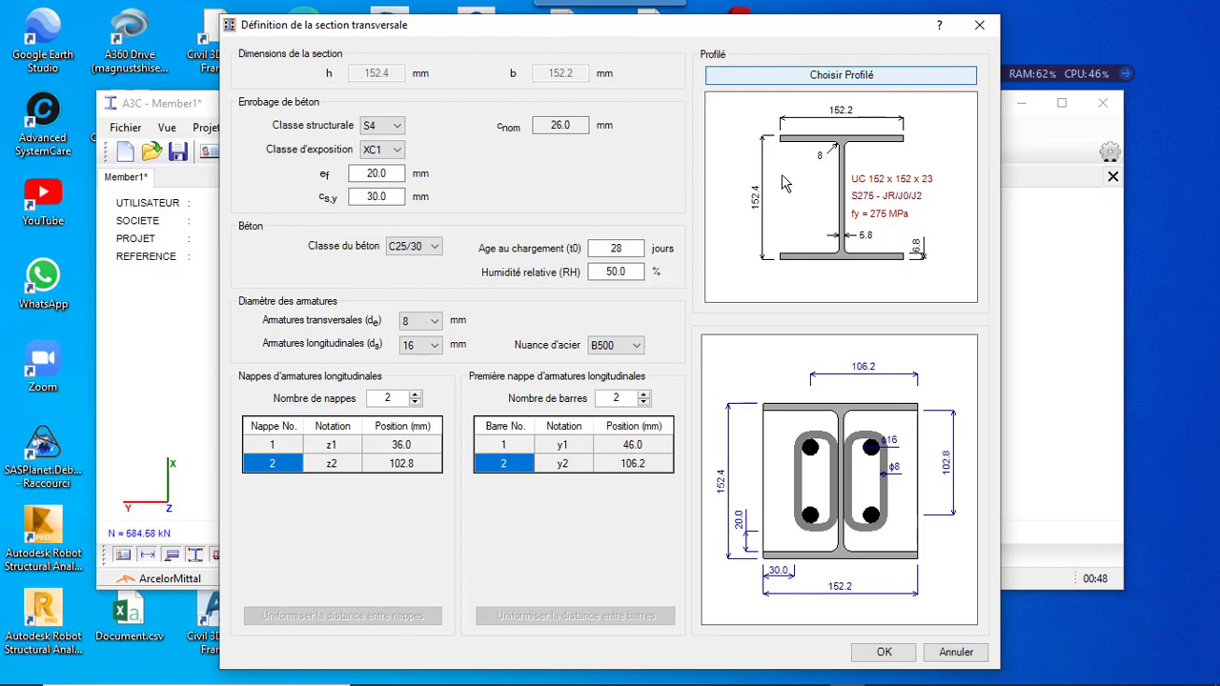
pyautogui.click(784, 183)
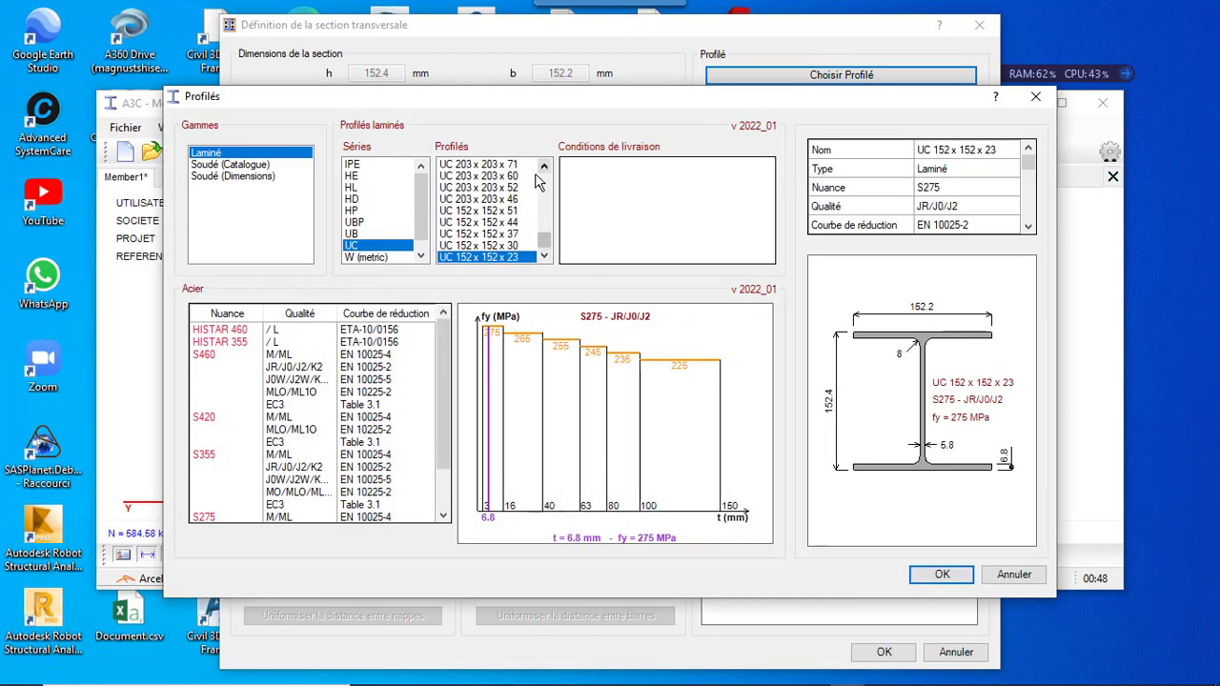
pyautogui.click(456, 201)
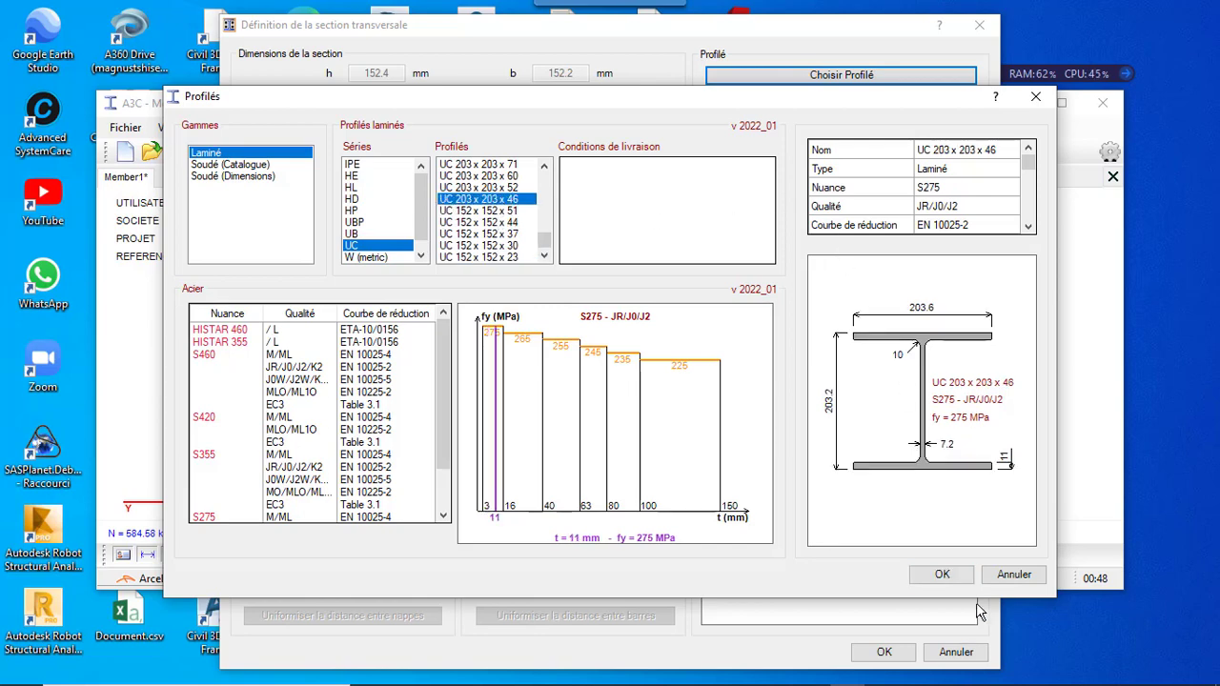
pyautogui.click(938, 575)
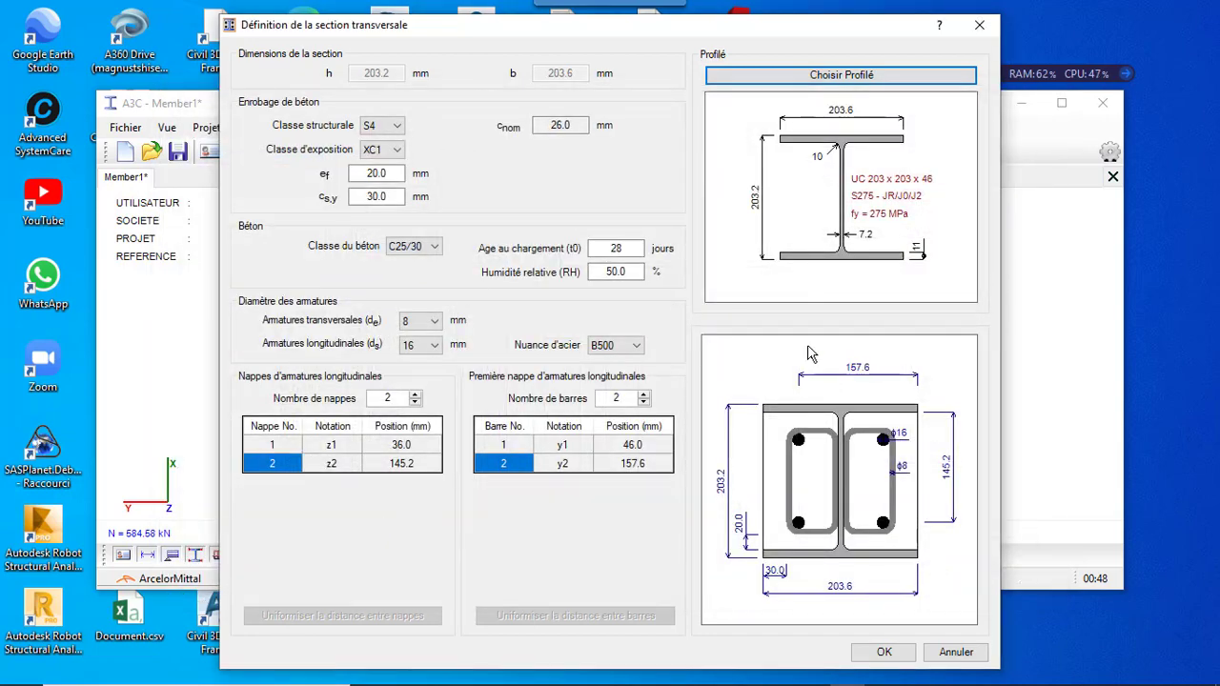
pyautogui.click(879, 656)
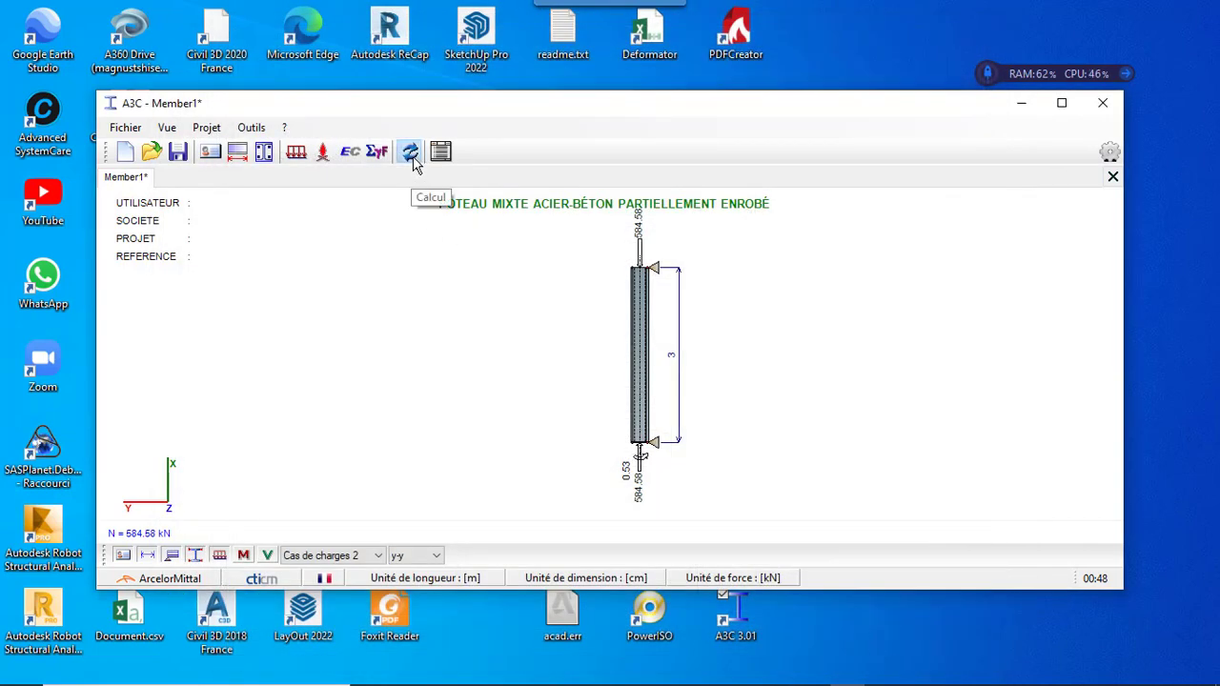
# Run the column calculation with the UC 203 x 203 x 46 profile, check the criteria and close the results.
pyautogui.click(410, 153)
pyautogui.click(625, 115)
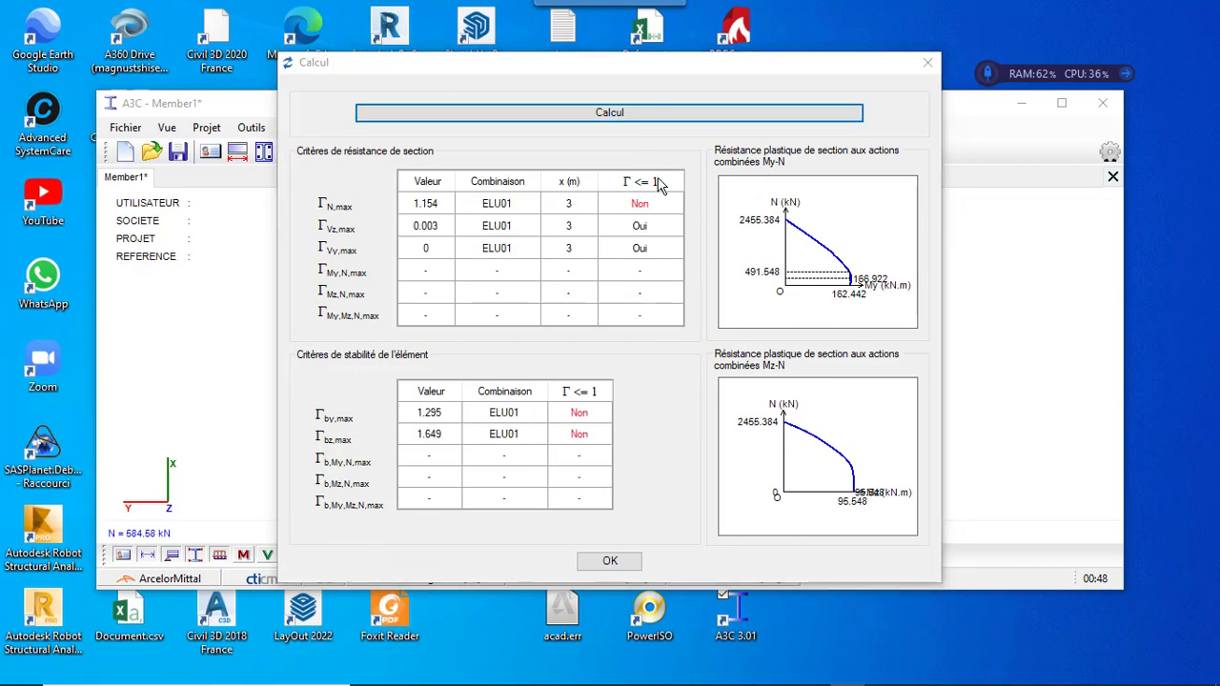
pyautogui.click(641, 416)
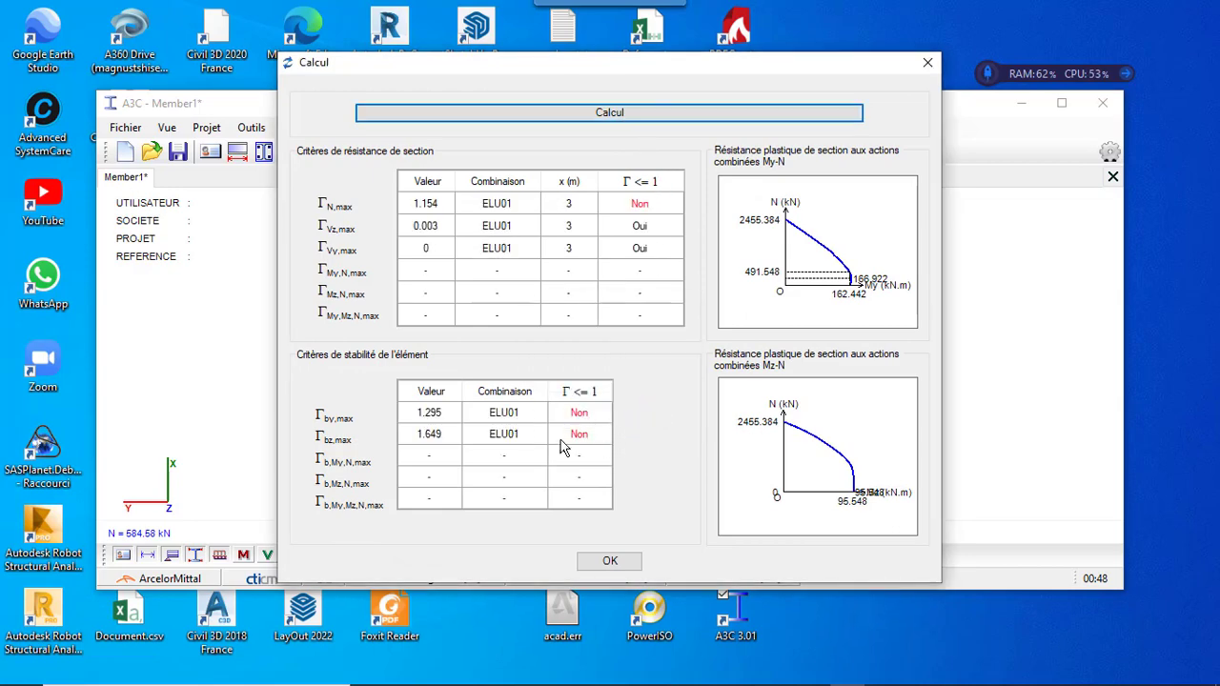
pyautogui.click(924, 65)
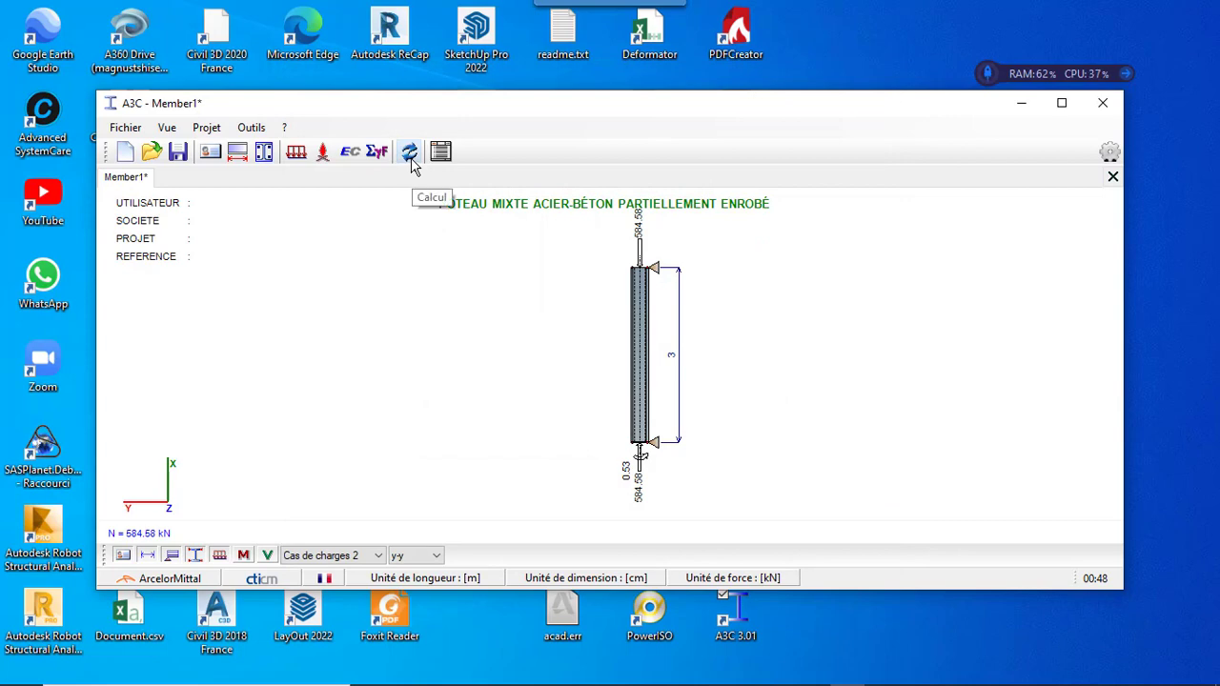
# Change the column's rolled profile to UC 254 x 254 x 73 and accept the cross-section definition.
pyautogui.click(264, 151)
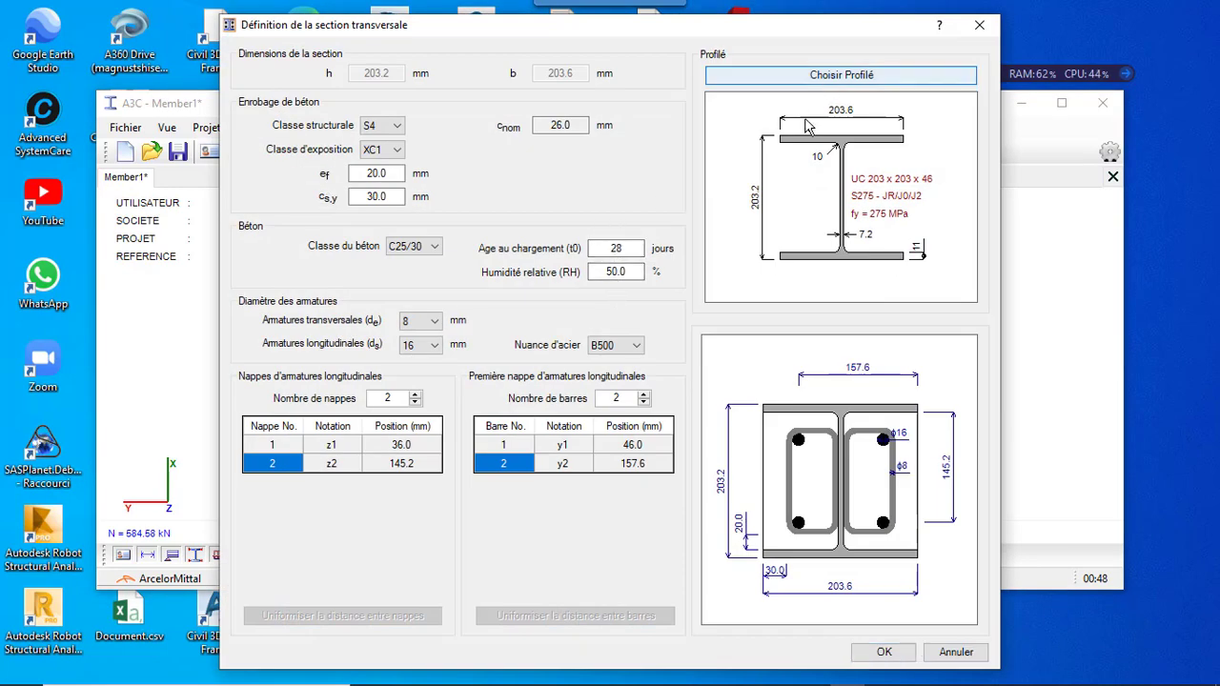
pyautogui.click(788, 76)
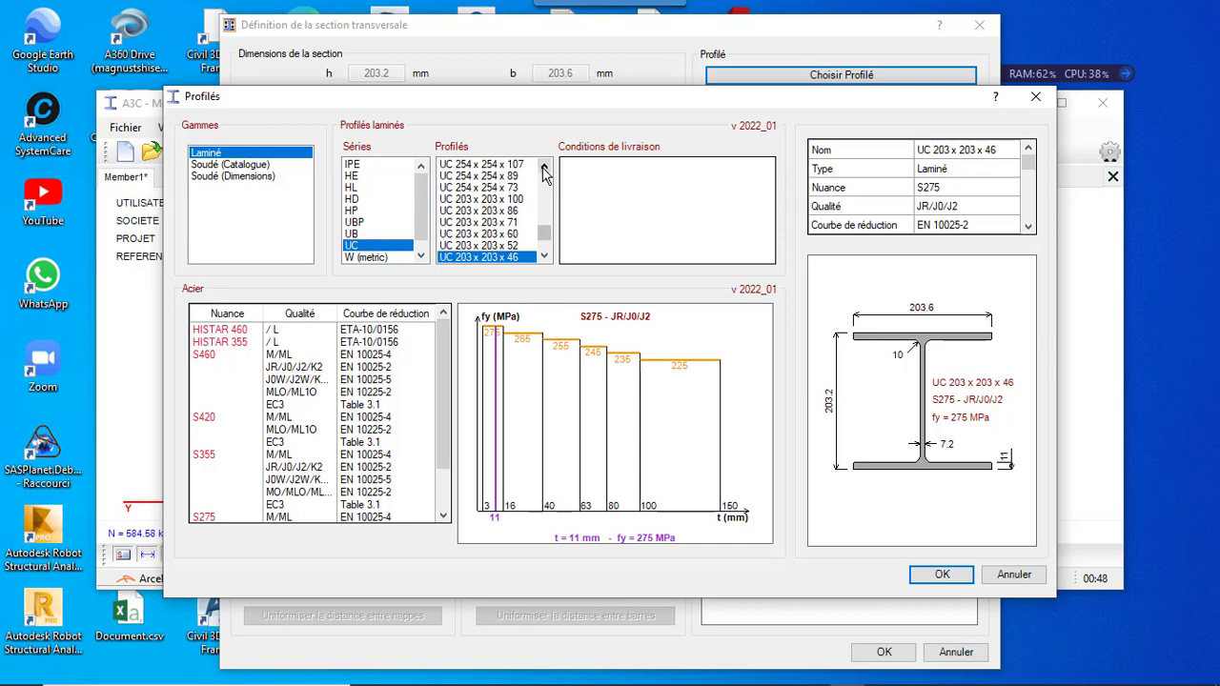
pyautogui.click(474, 189)
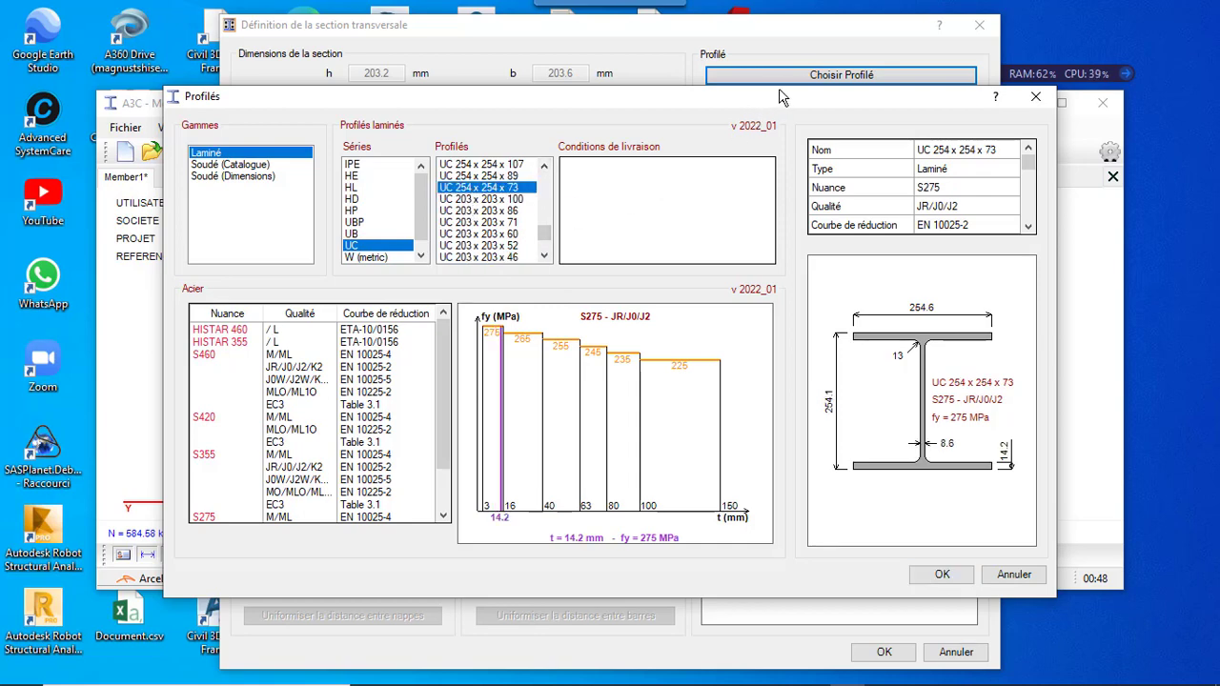
pyautogui.click(944, 574)
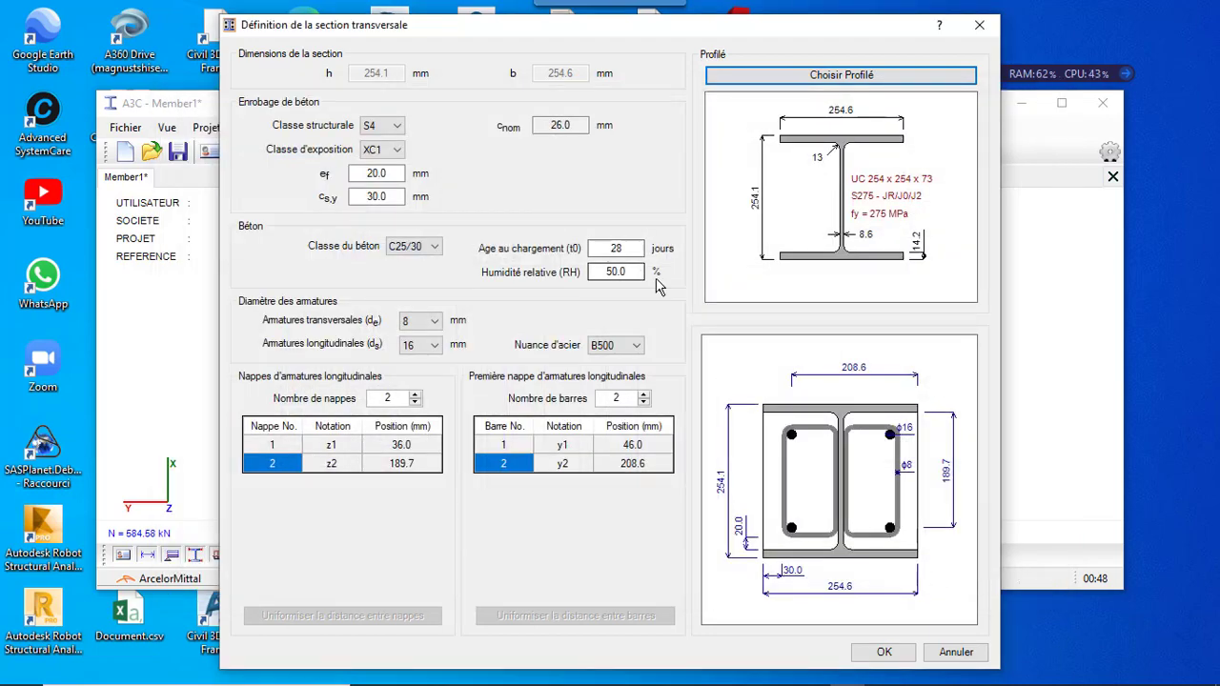
pyautogui.click(883, 653)
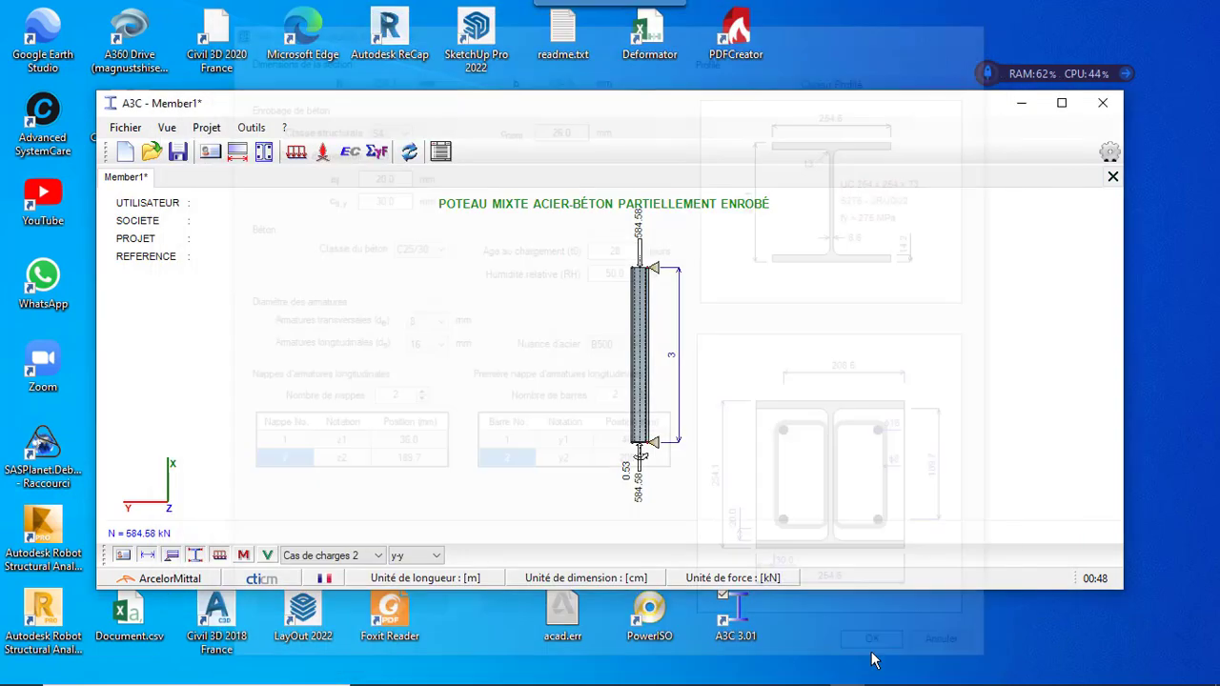
# Run the column calculation with the UC 254 x 254 x 73 profile, check all criteria and accept the results.
pyautogui.click(410, 152)
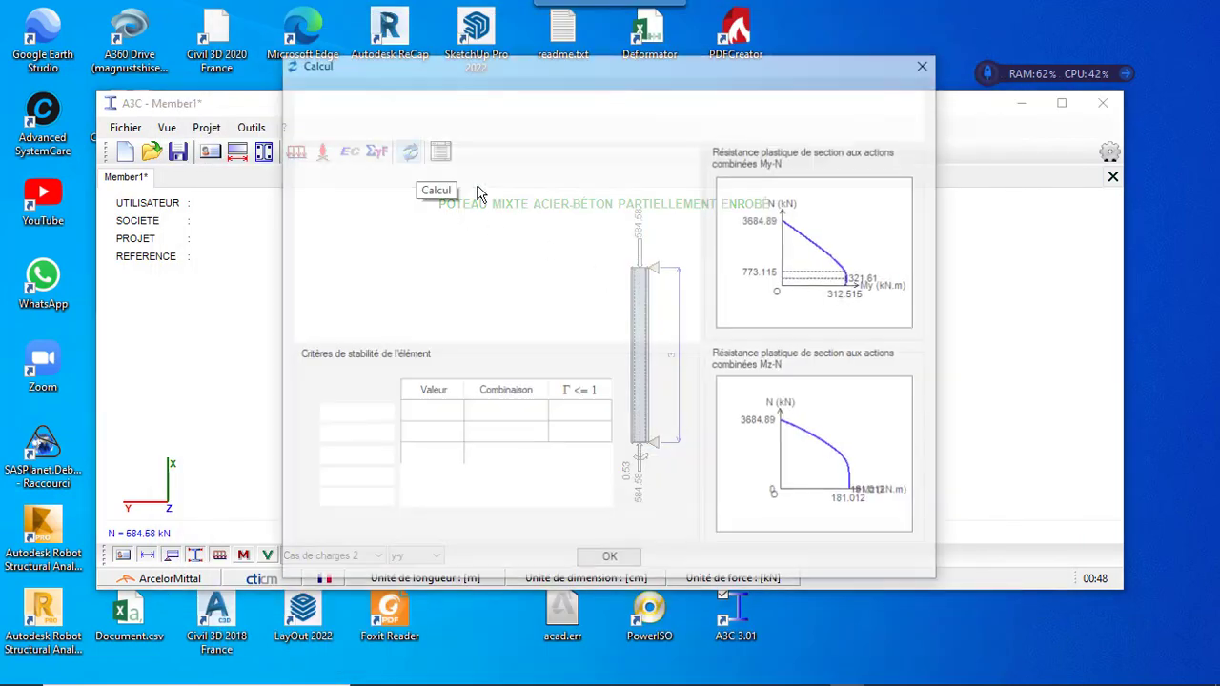
pyautogui.click(626, 121)
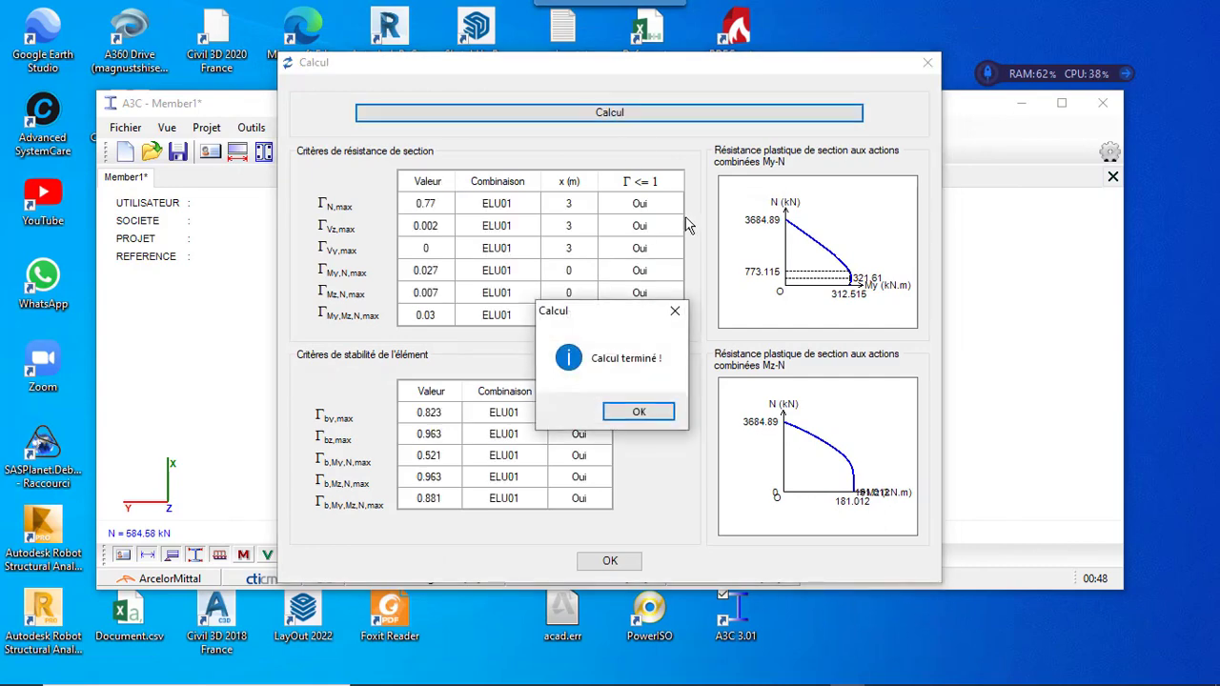
pyautogui.click(645, 416)
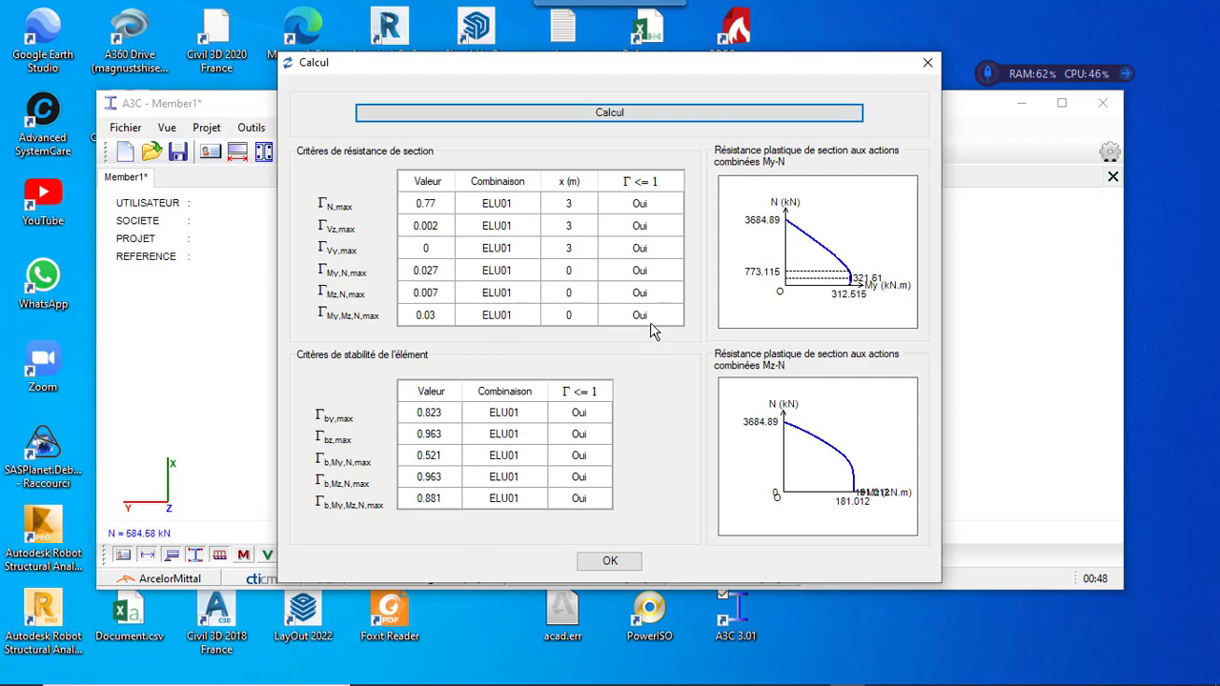
pyautogui.click(621, 568)
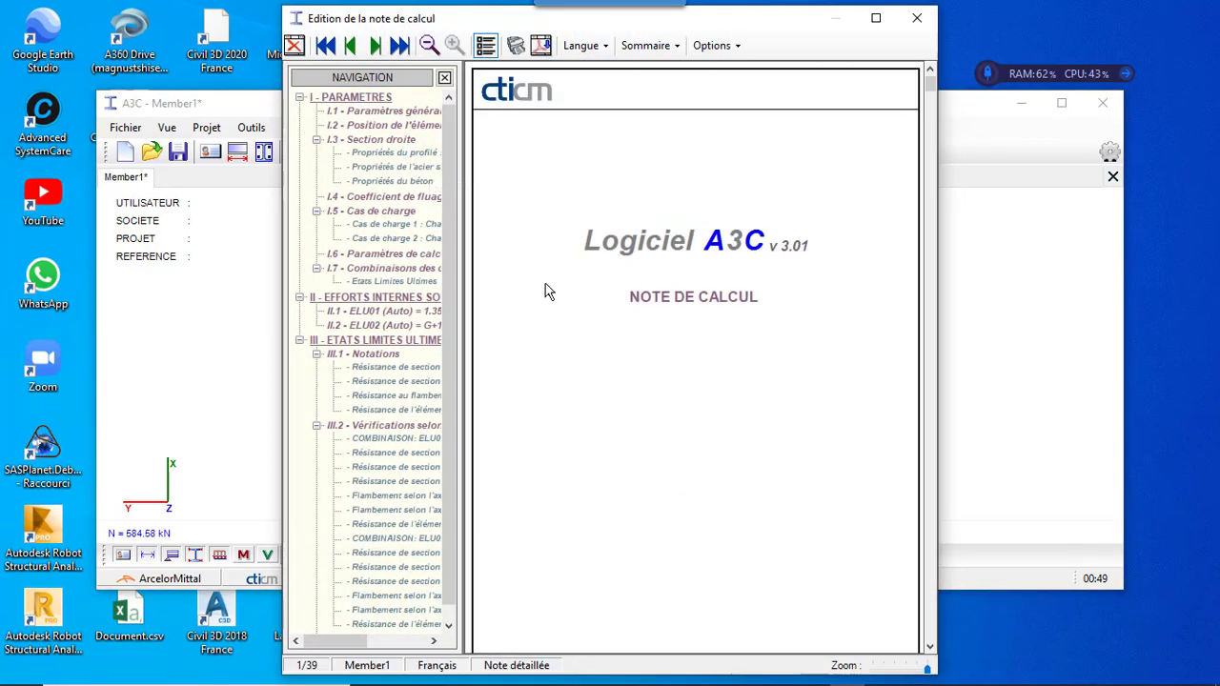
# Open the detailed calculation note and look through its parameters, ultimate limit state notations and verification tables.
pyautogui.scroll(-10, 610, 270)
pyautogui.scroll(-20, 613, 270)
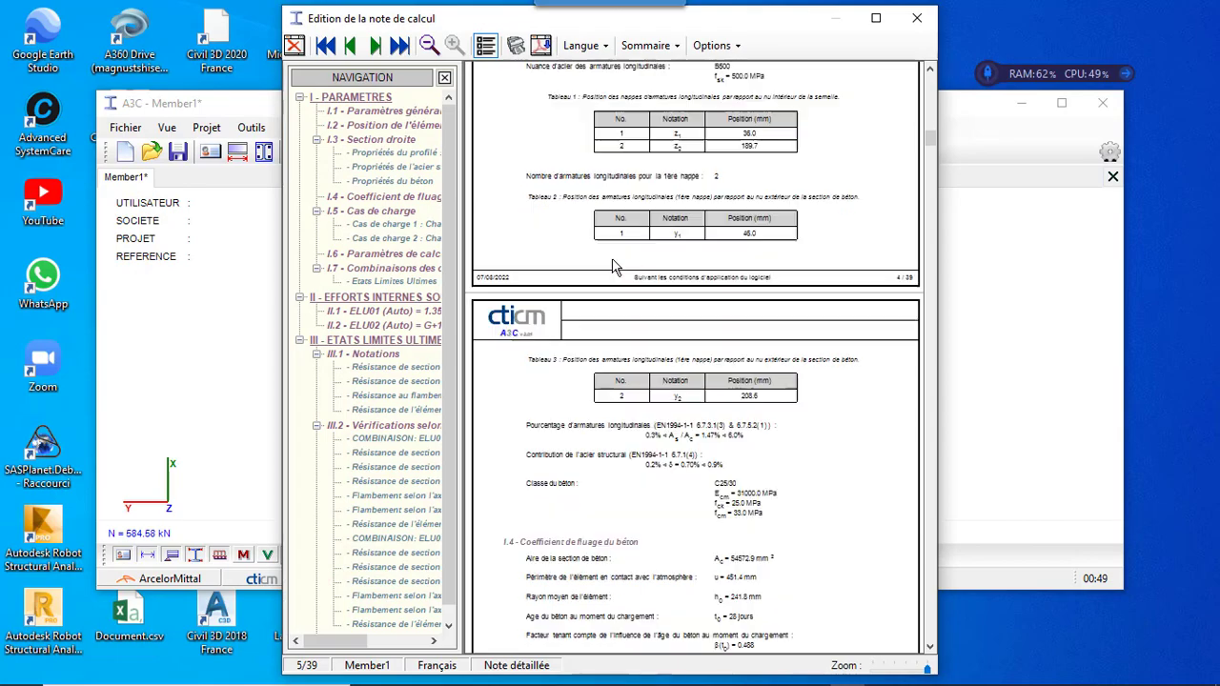
pyautogui.scroll(-20, 644, 256)
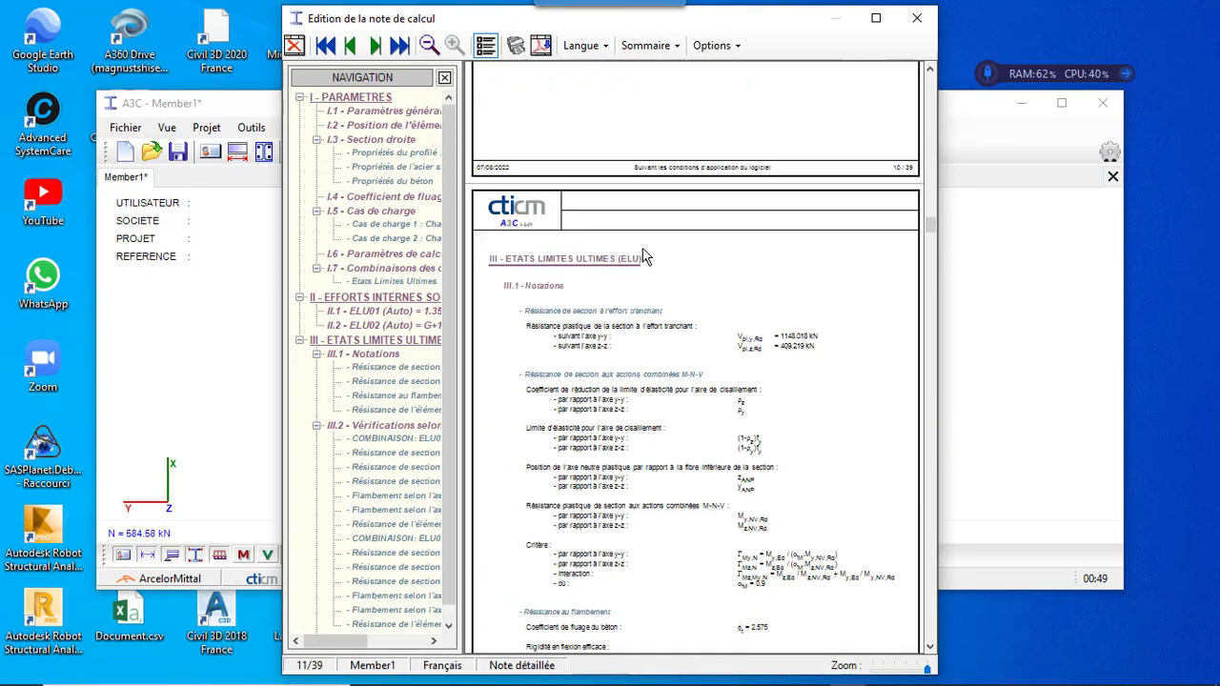
pyautogui.scroll(-20, 644, 256)
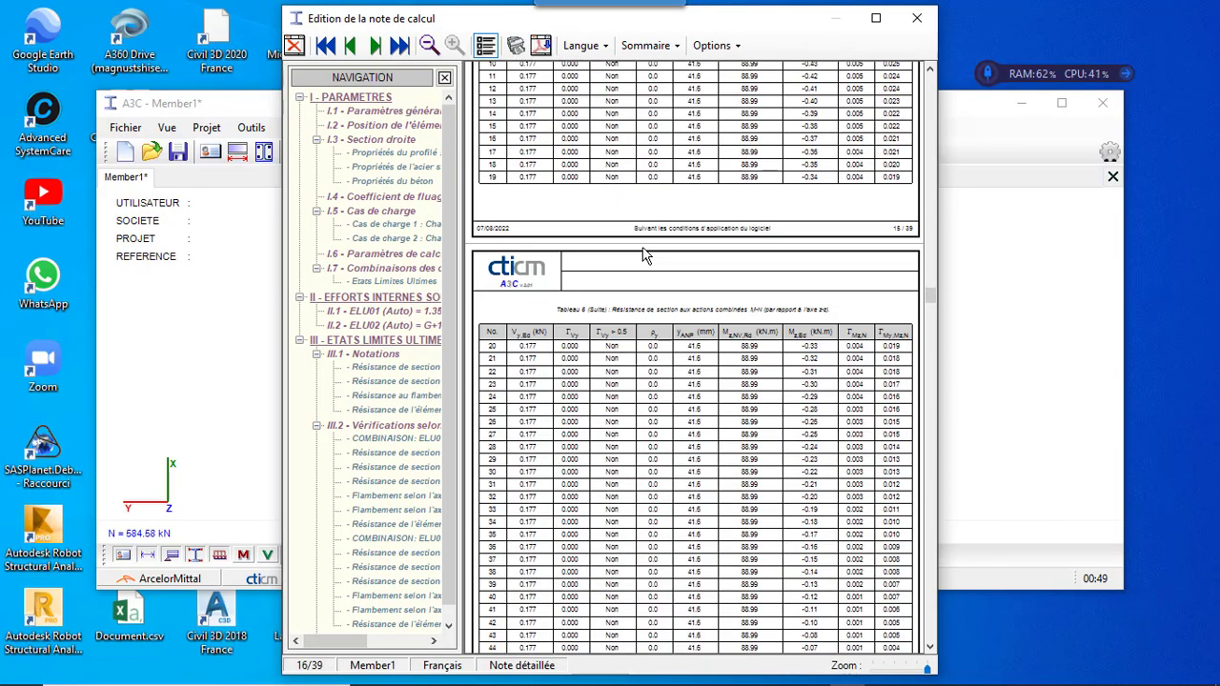
pyautogui.scroll(-20, 645, 256)
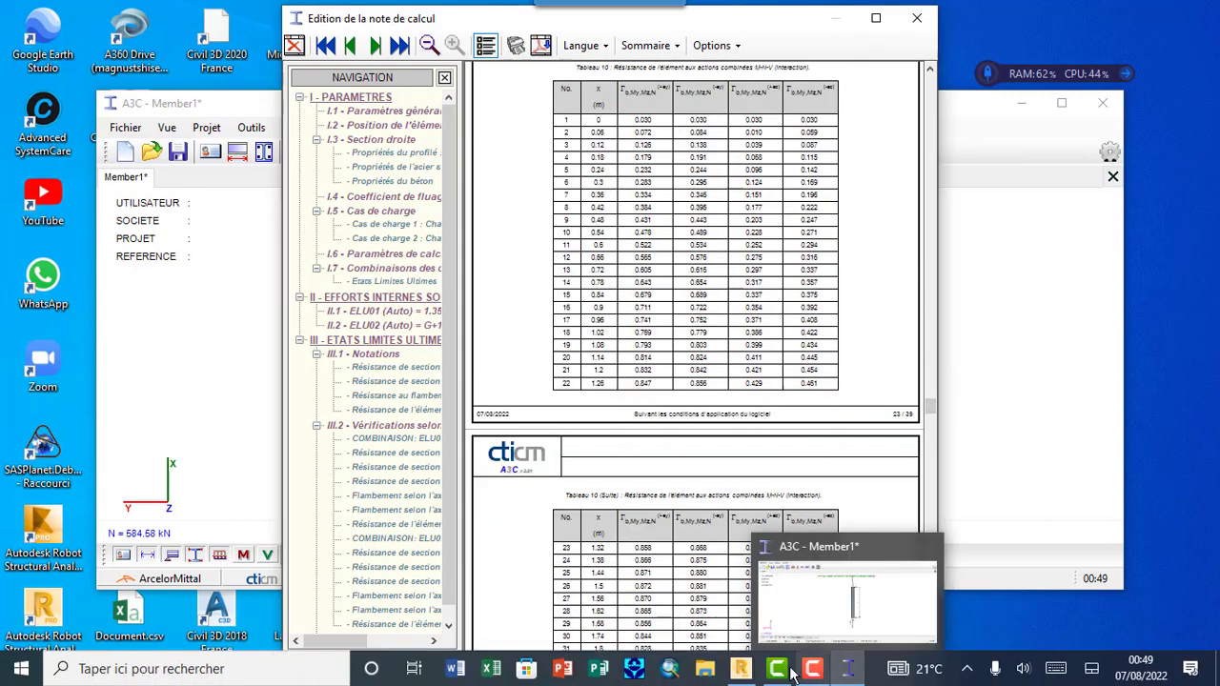
# Switch to Robot, close the detailed Mz diagram view and start steel member design.
pyautogui.click(749, 670)
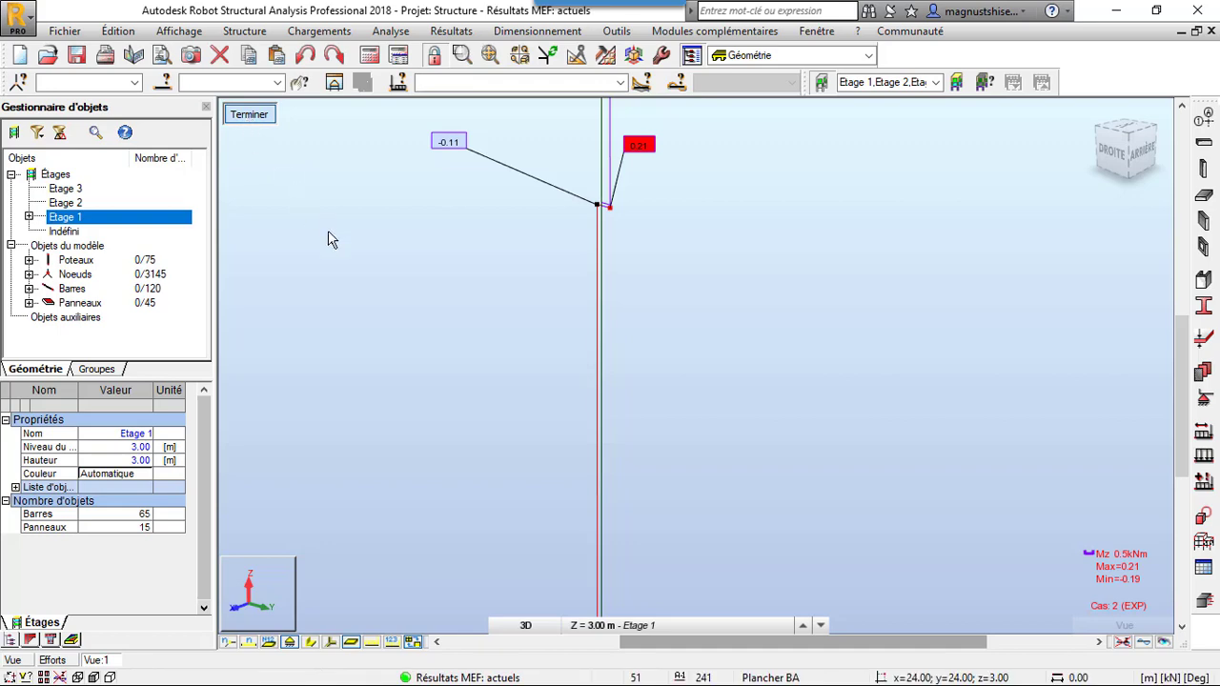
pyautogui.click(227, 114)
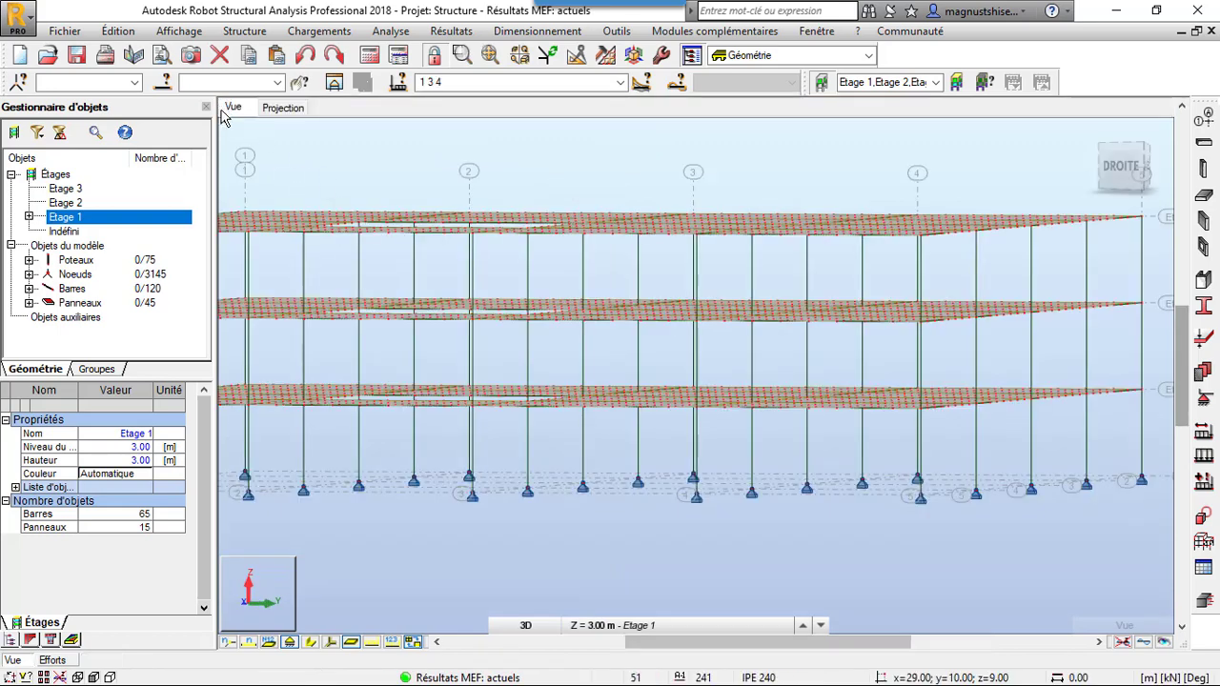
pyautogui.click(523, 34)
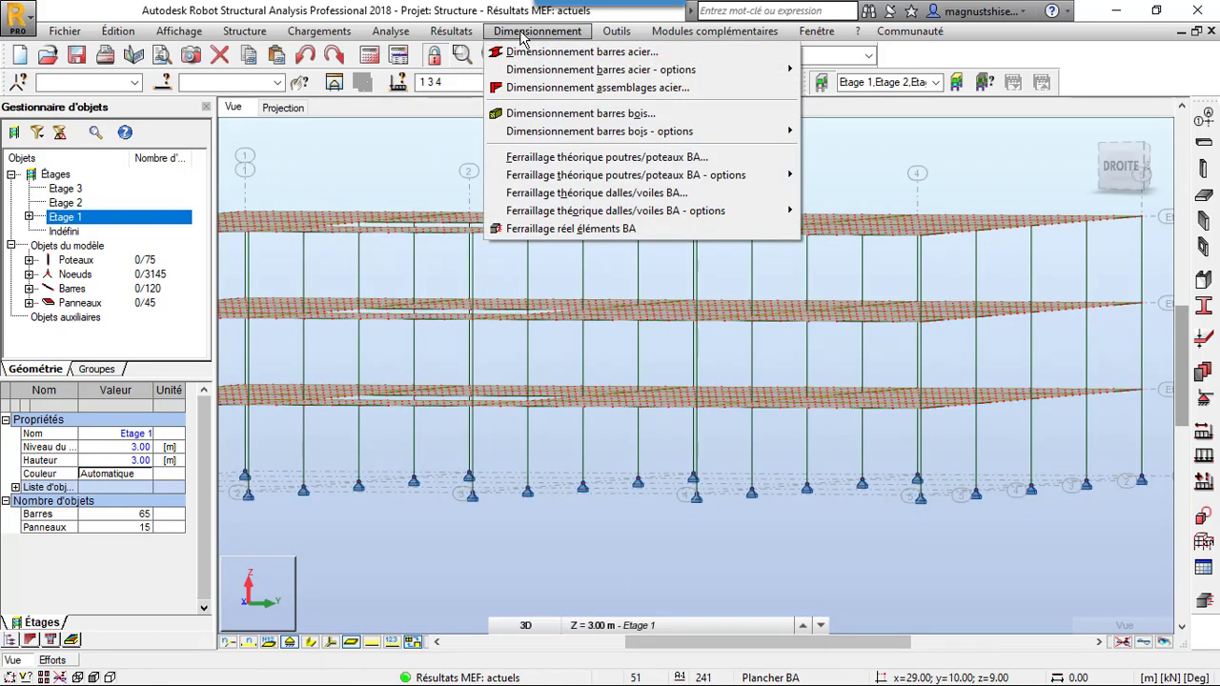
pyautogui.click(546, 47)
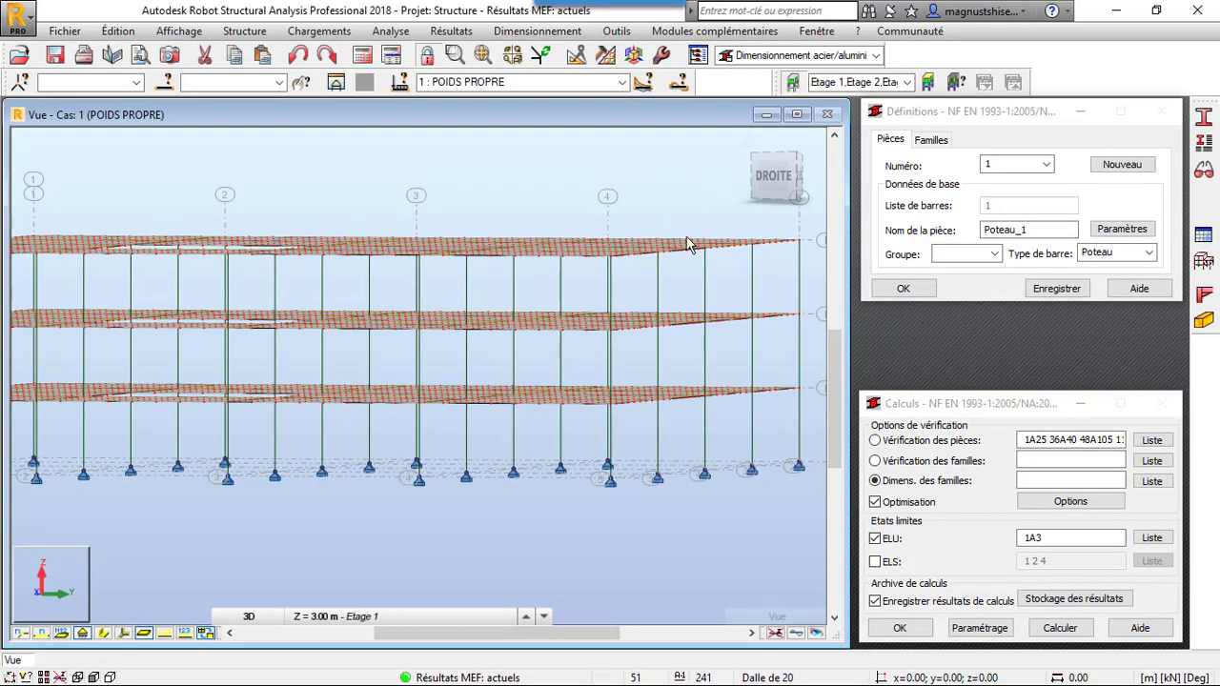
# Create a new member family numbered 1 in the steel design definitions.
pyautogui.click(931, 140)
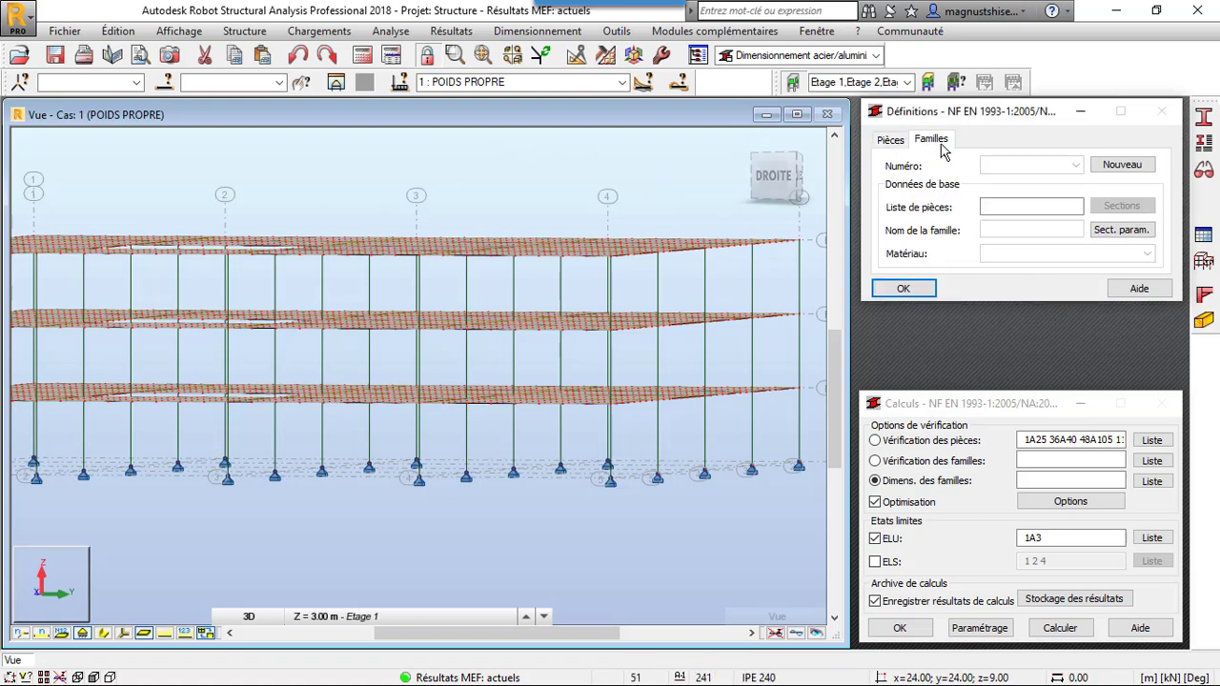
pyautogui.click(1122, 164)
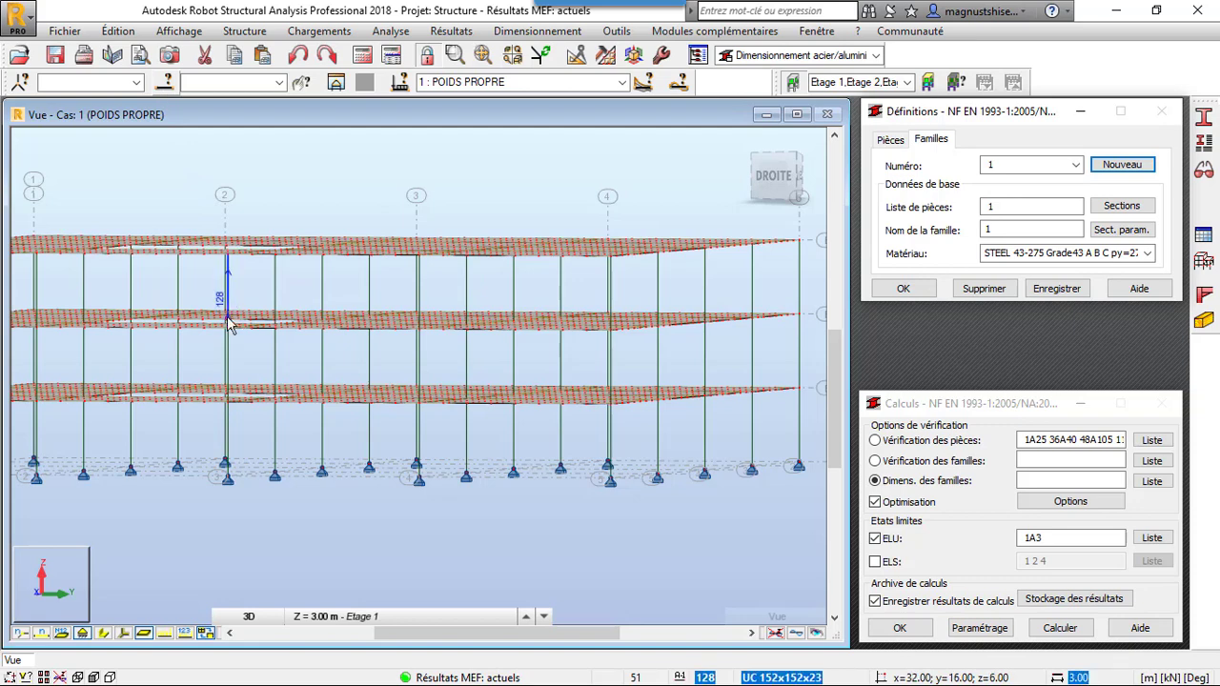
# Bring up the steel member types, examine the buckling parameters of type Poteau and close them without saving.
pyautogui.click(1204, 141)
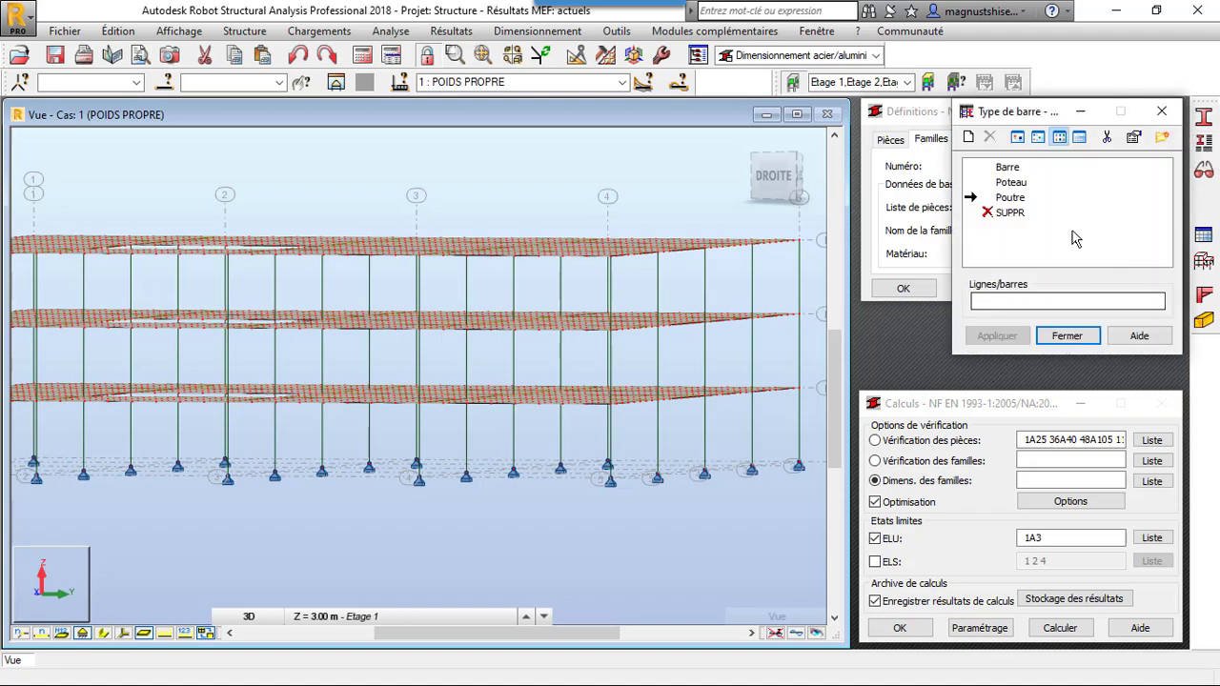
pyautogui.doubleClick(1013, 182)
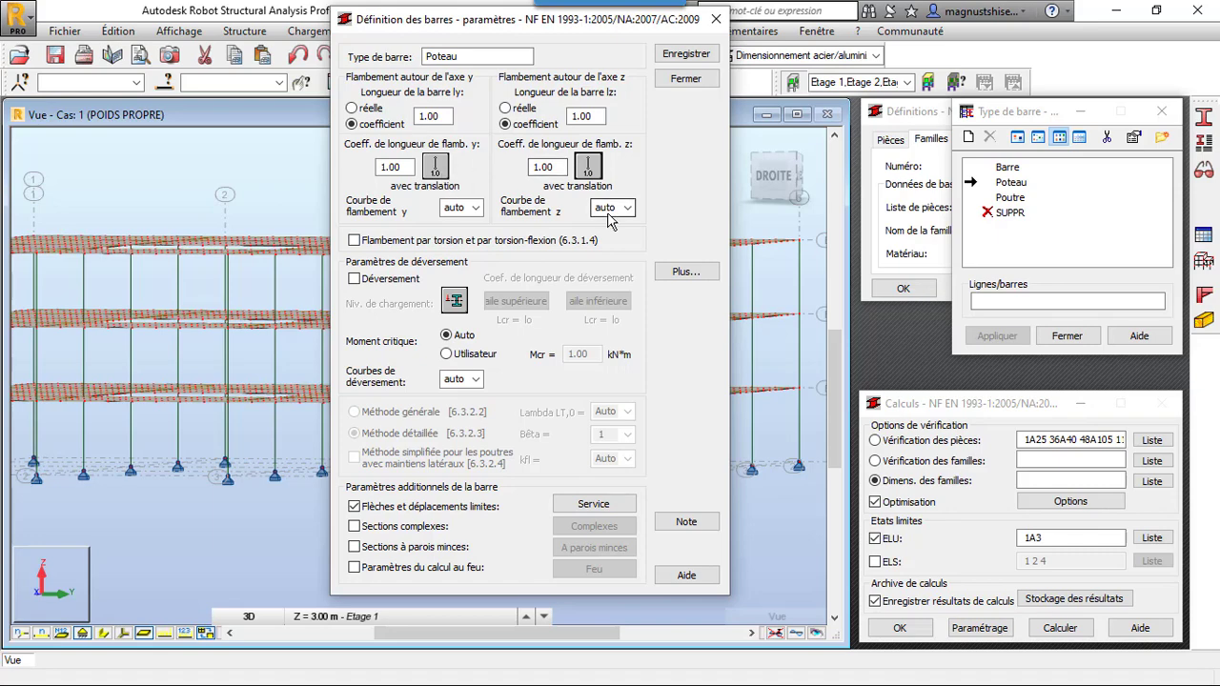
pyautogui.click(713, 24)
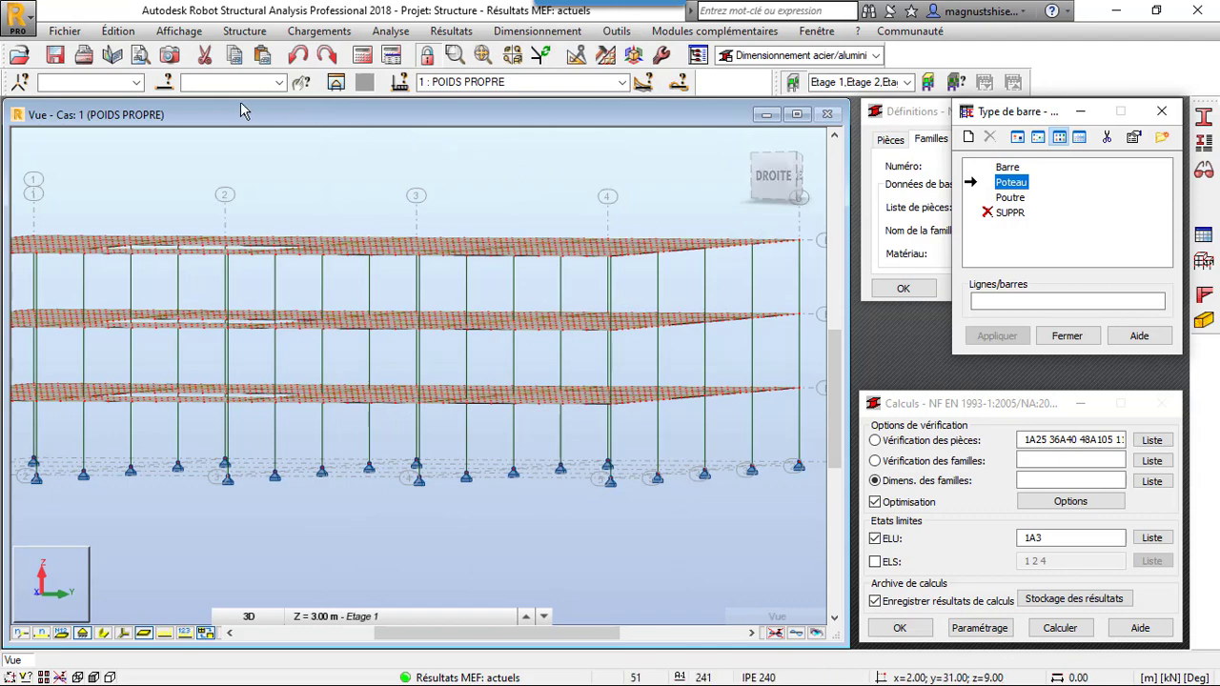
# Select all columns sharing the same section in the model and assign the member type Poteau to them.
pyautogui.rightClick(225, 293)
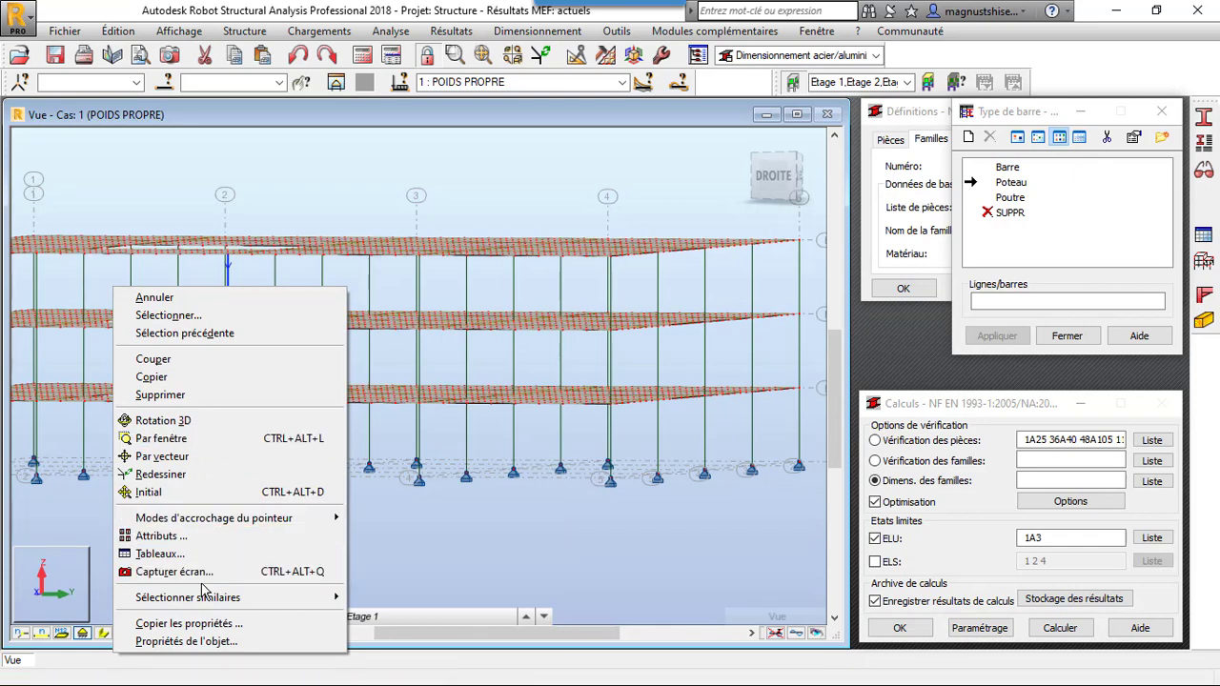
pyautogui.moveTo(329, 598)
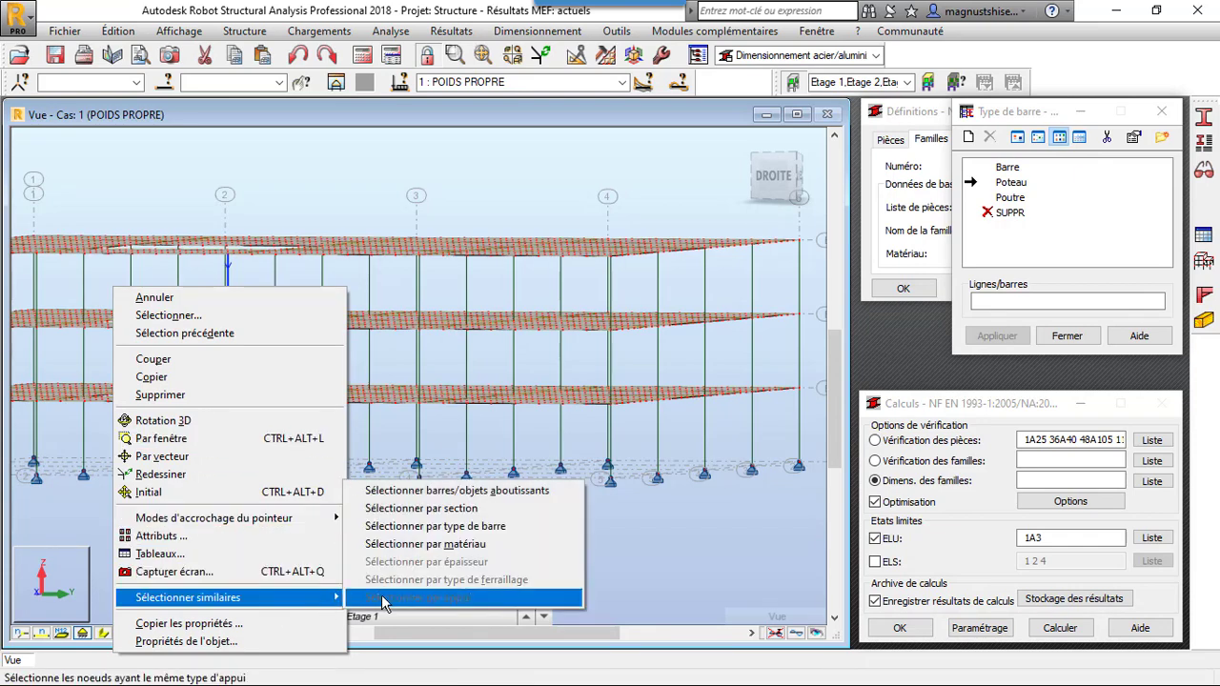
pyautogui.click(420, 512)
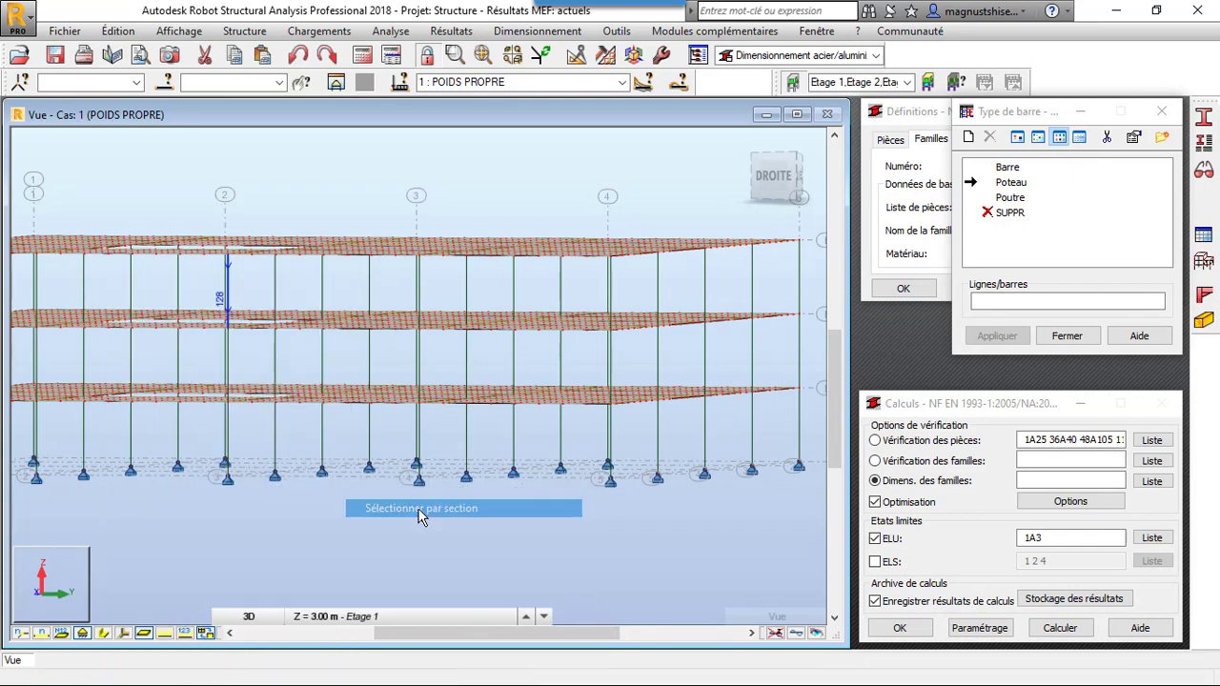
pyautogui.click(227, 85)
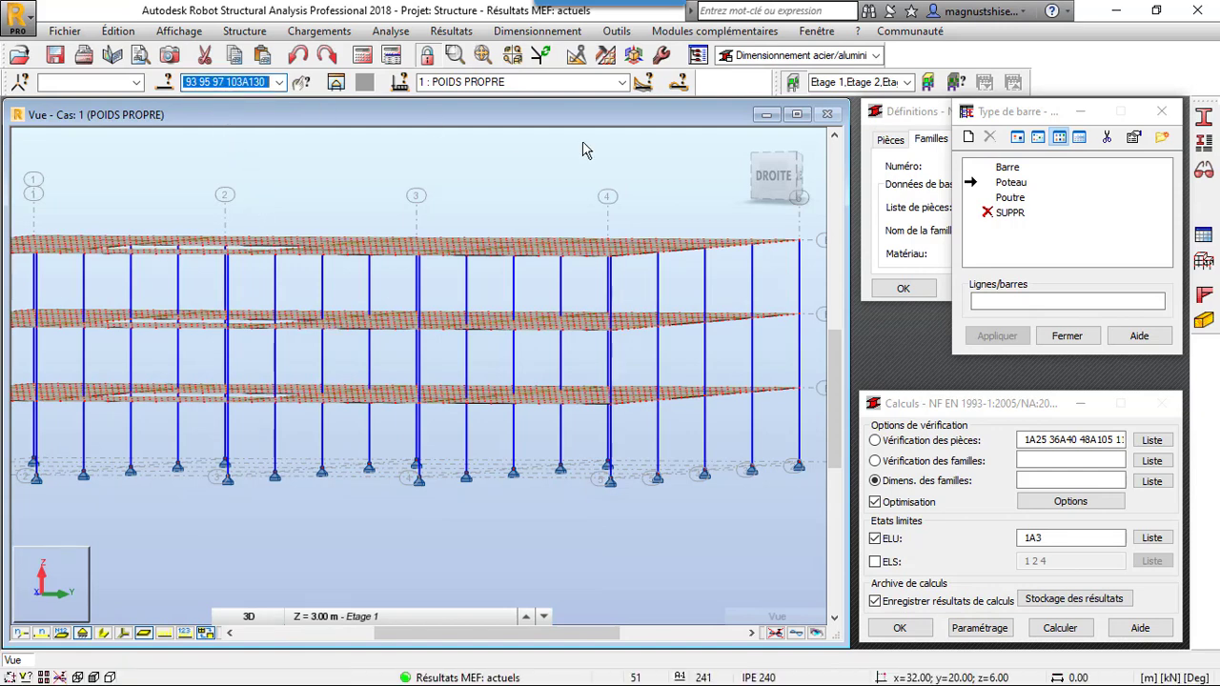
pyautogui.click(1010, 303)
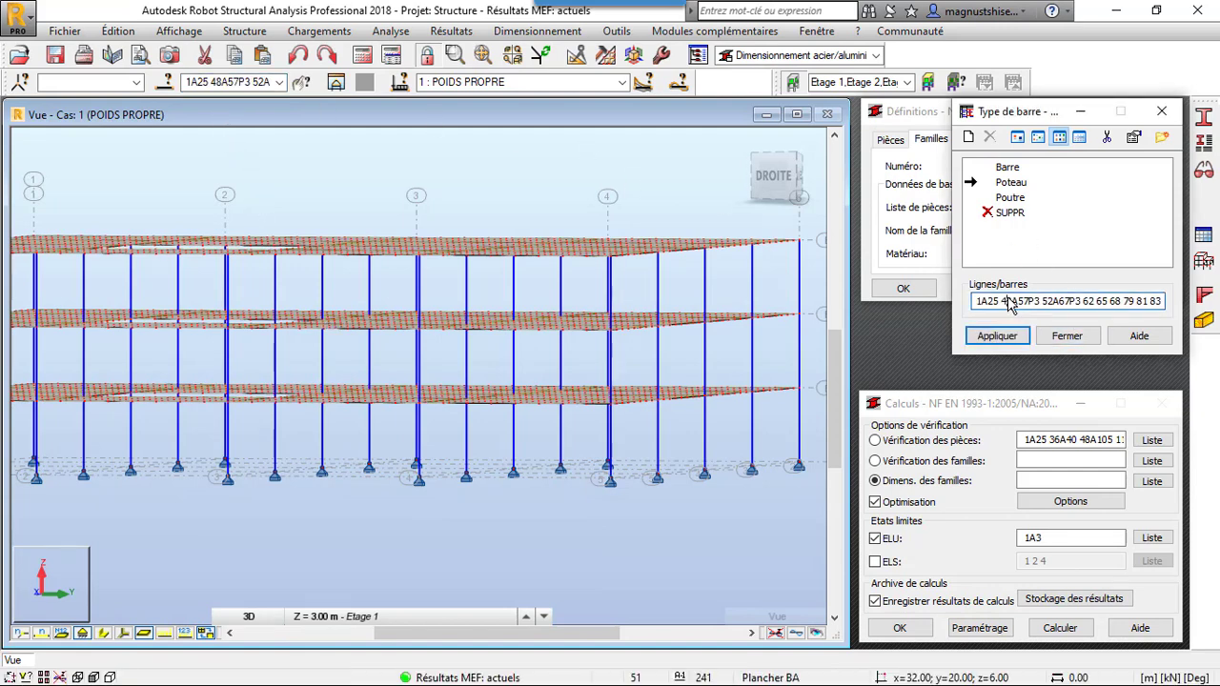
pyautogui.click(997, 337)
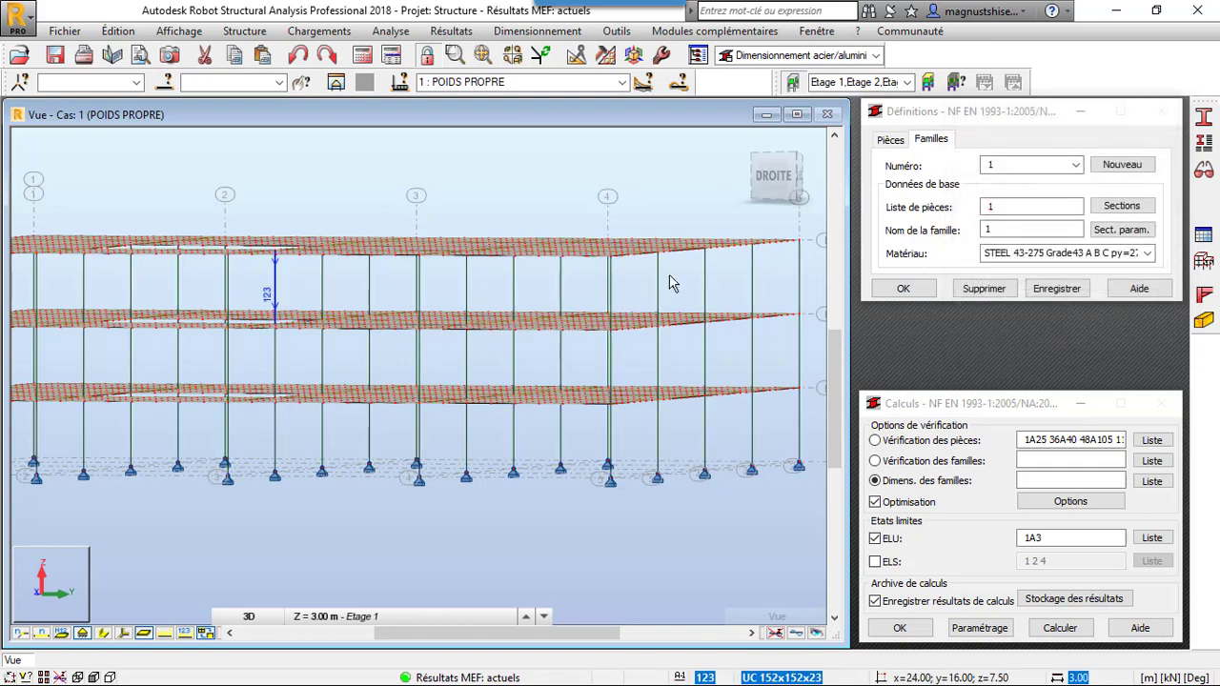
# Enter the copied column list as the members of family 1 and choose the ArcelorMittal UC profiles as its candidate sections.
pyautogui.moveTo(1016, 210); pyautogui.dragTo(908, 205)
pyautogui.hotkey('ctrl', 'v')
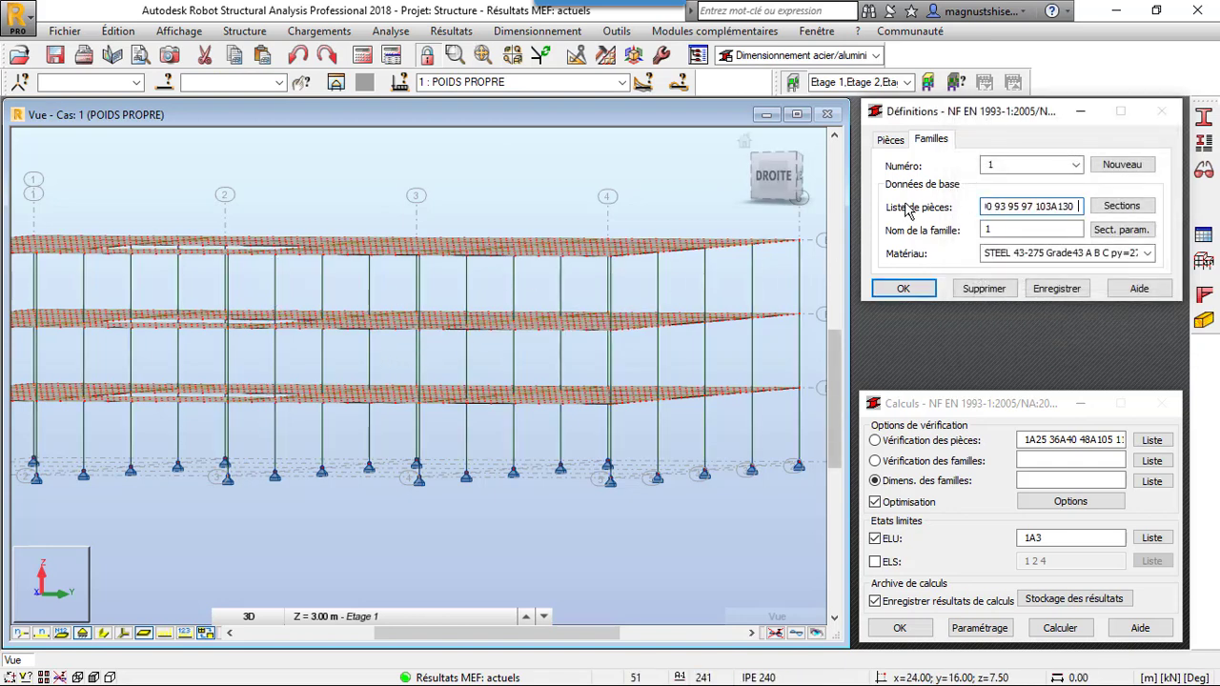
pyautogui.click(1111, 210)
pyautogui.moveTo(941, 236); pyautogui.dragTo(373, 162)
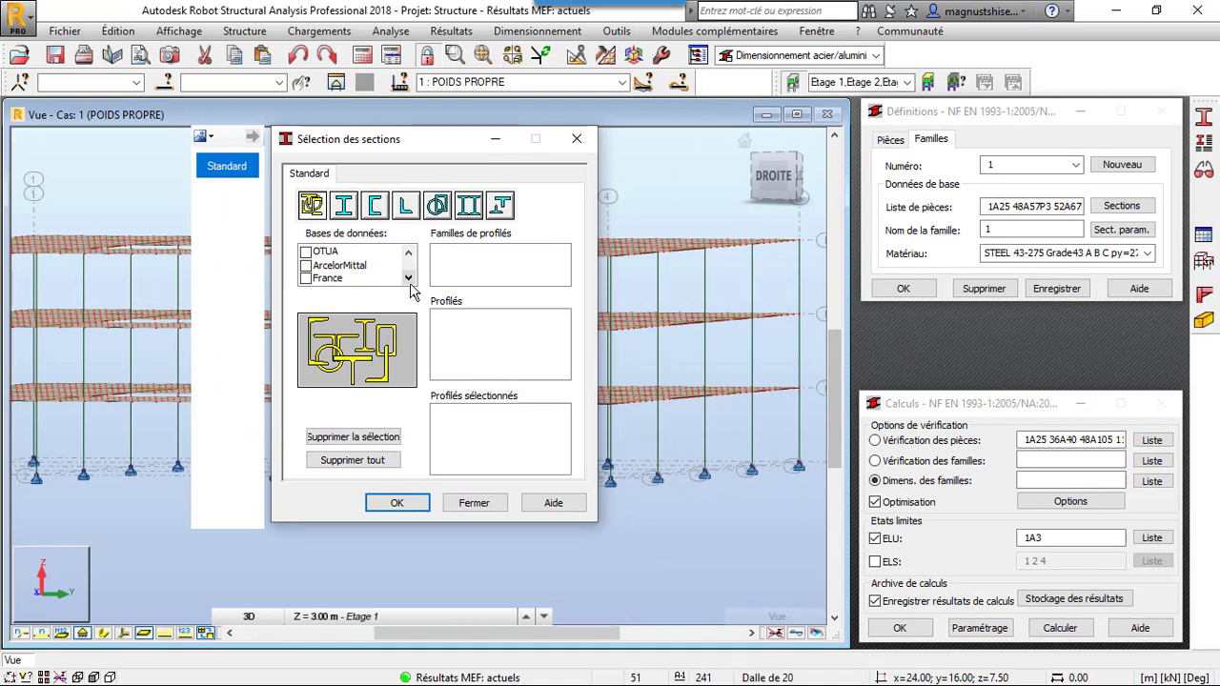
pyautogui.click(329, 265)
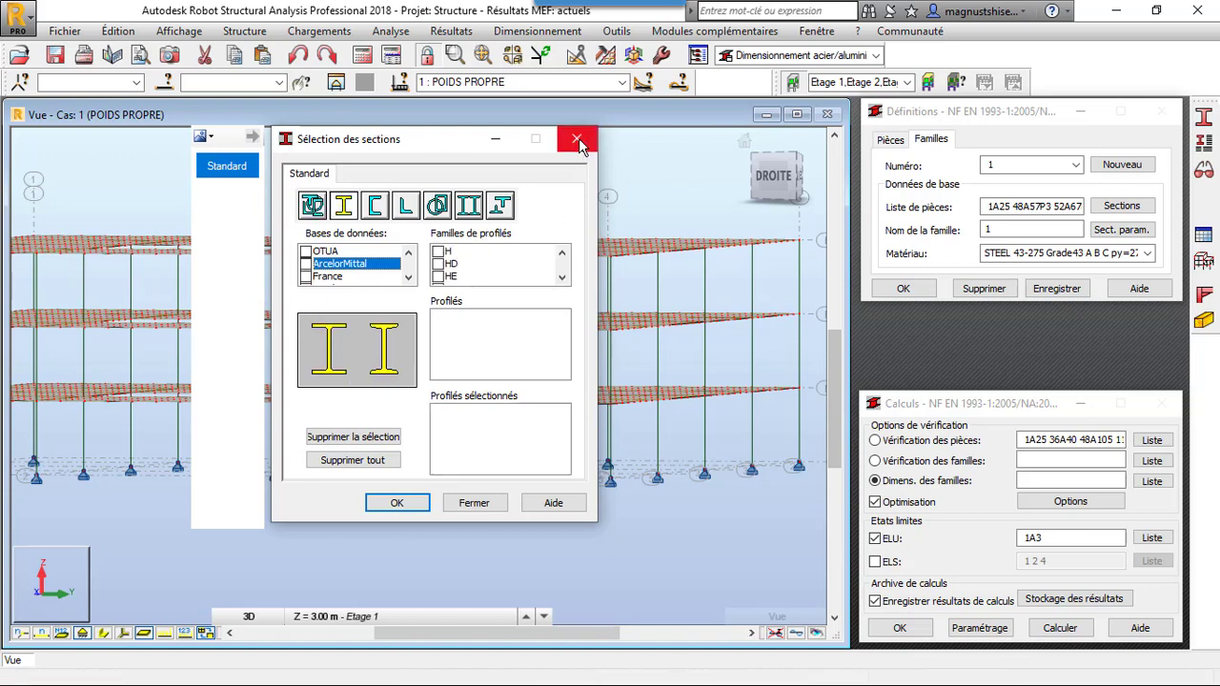
pyautogui.click(562, 277)
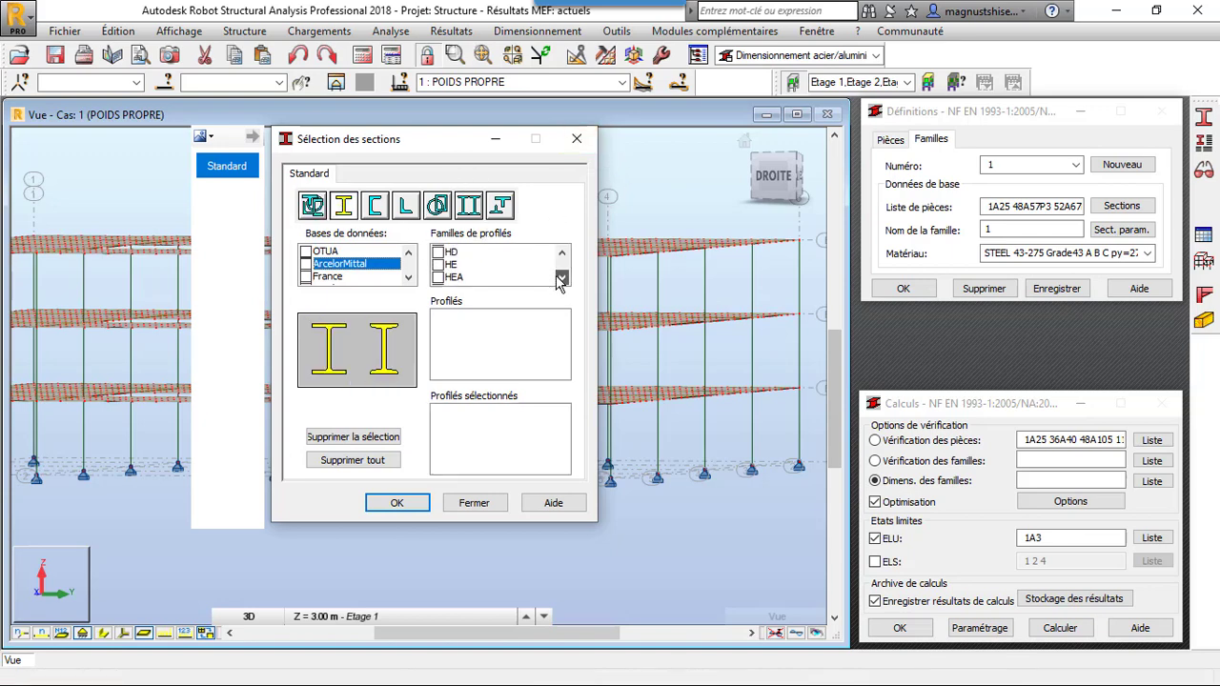
pyautogui.moveTo(562, 277); pyautogui.dragTo(562, 277)
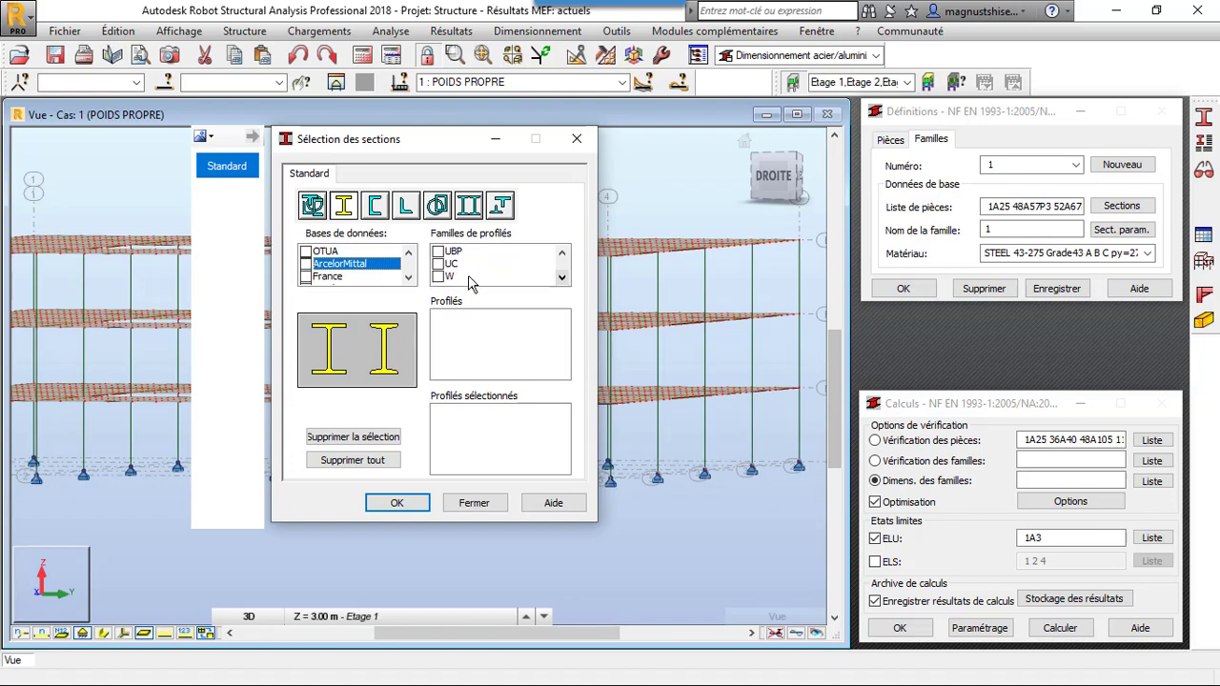
pyautogui.click(439, 264)
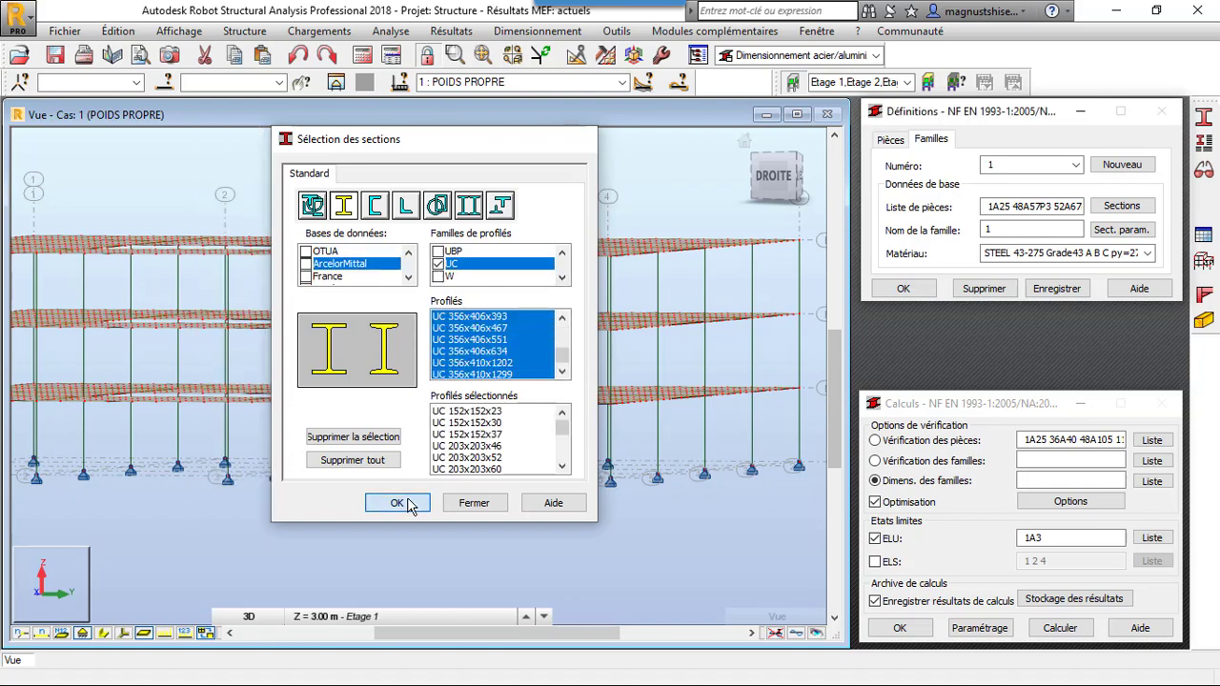
pyautogui.click(399, 503)
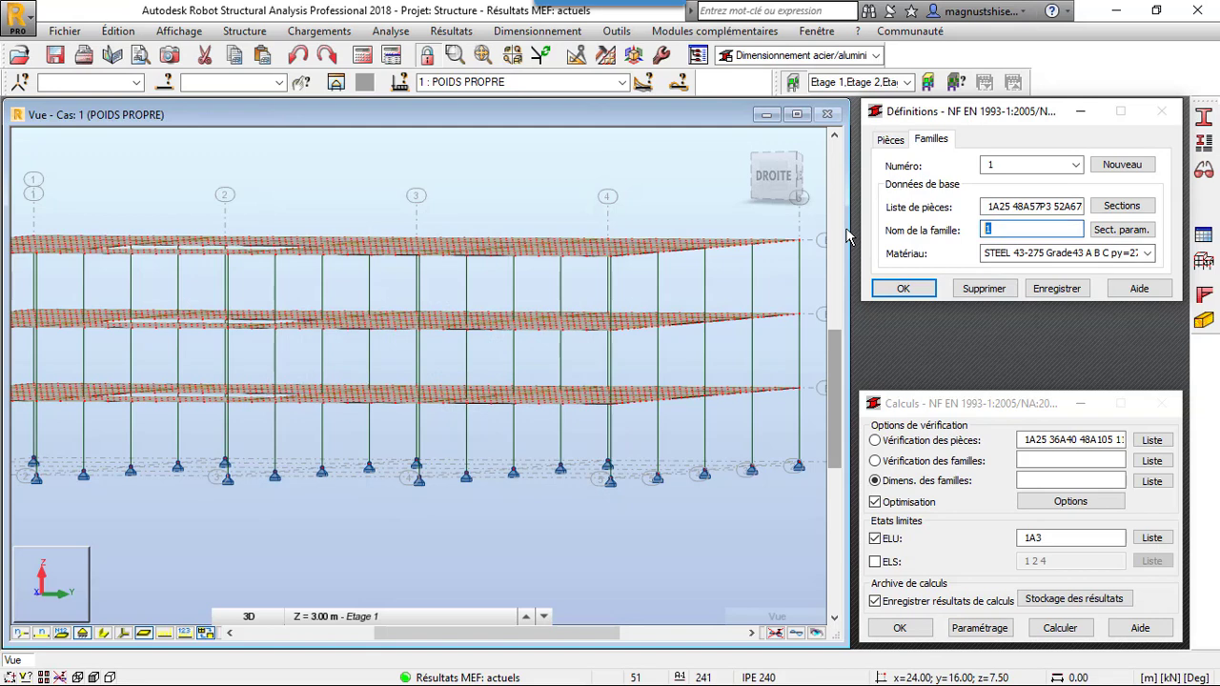
# Name the family POTEAU, set its material to S275 S275 BS 5950-1 2000 and save the definition.
pyautogui.write('POTEAU')
pyautogui.click(1148, 254)
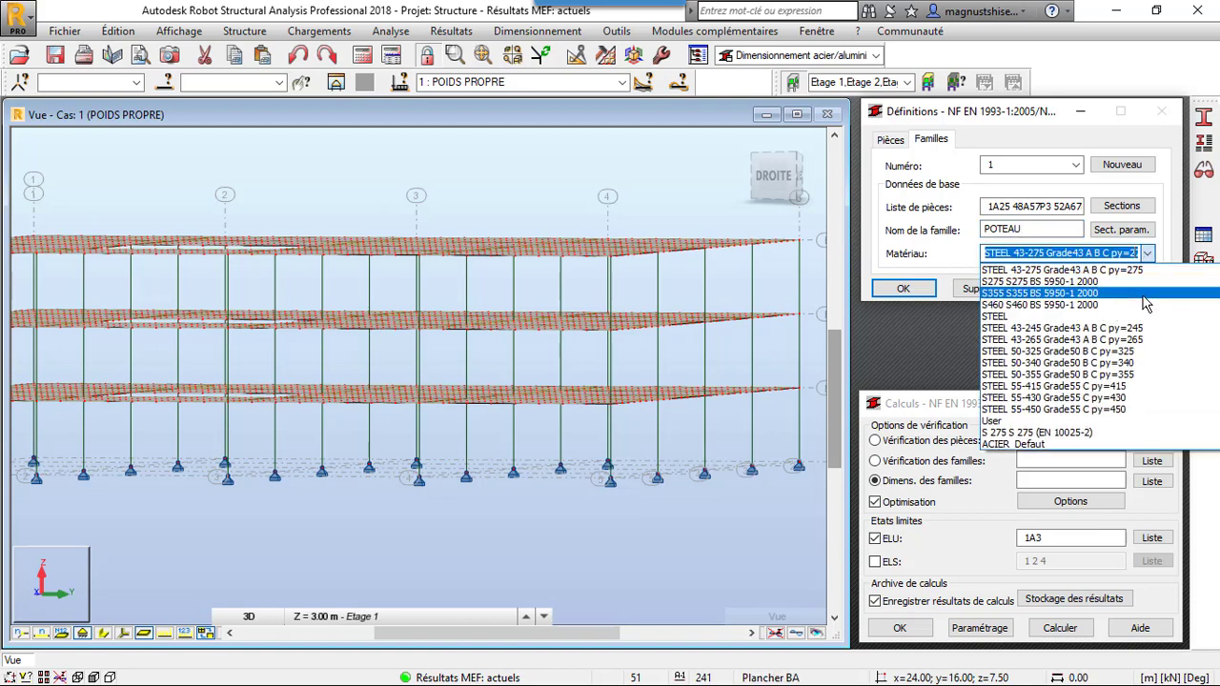
pyautogui.click(1034, 286)
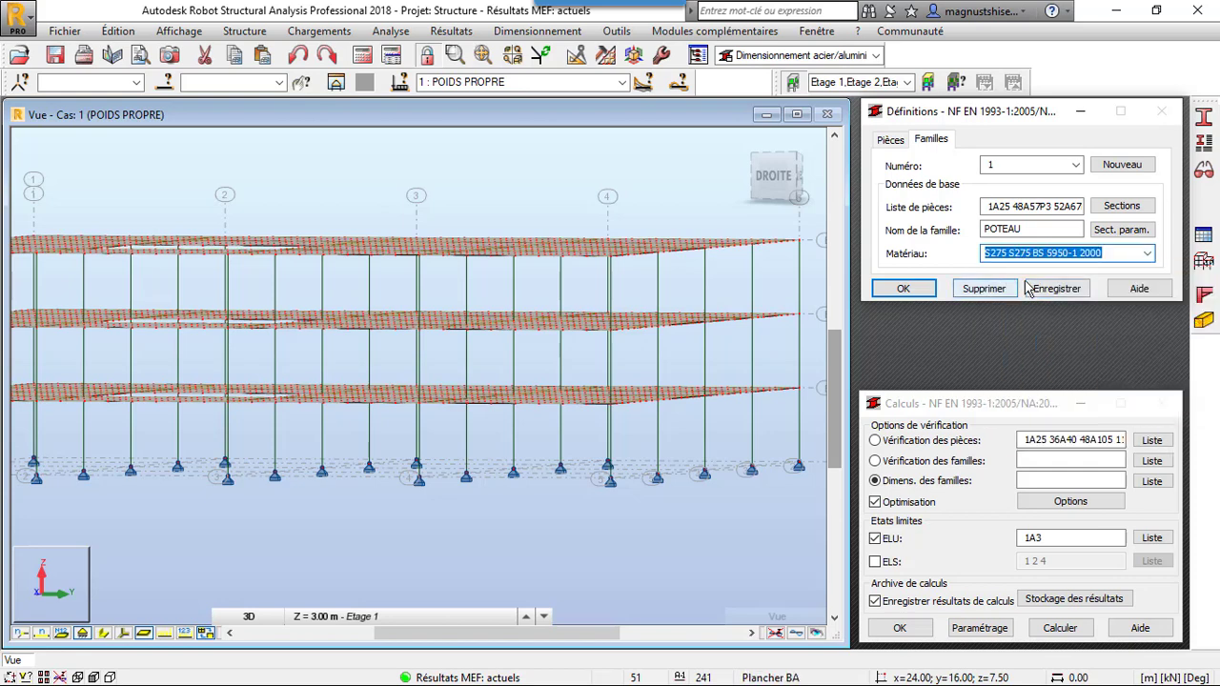
pyautogui.click(1048, 294)
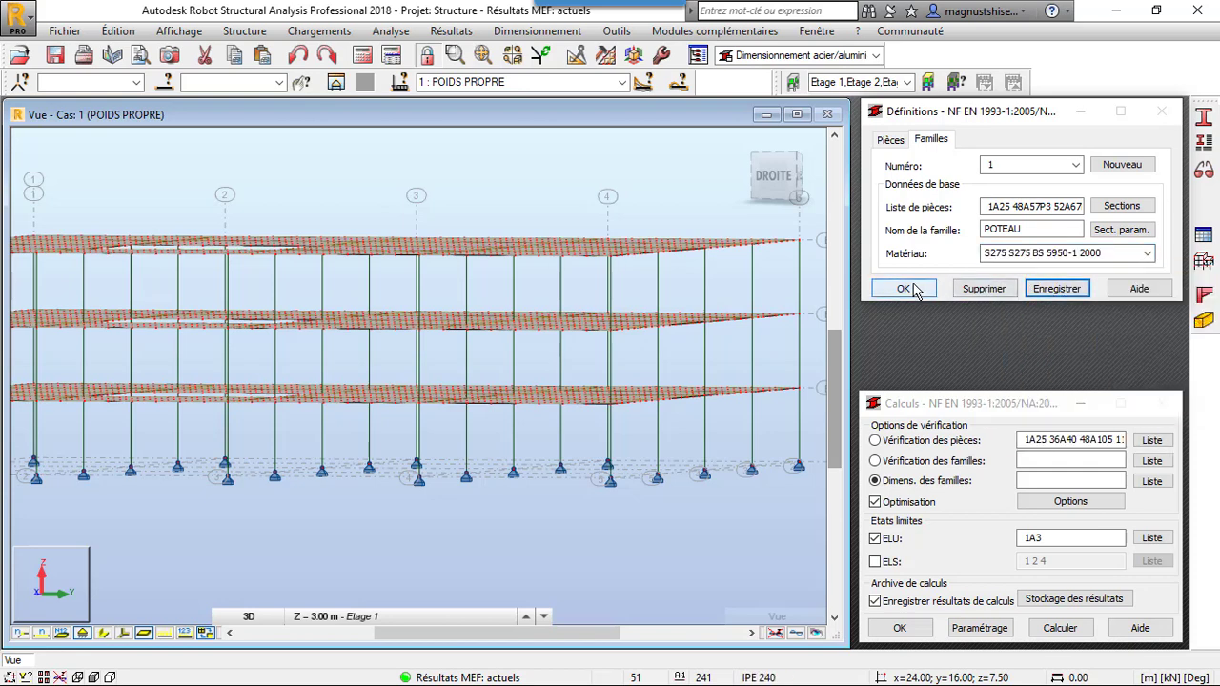
pyautogui.click(904, 292)
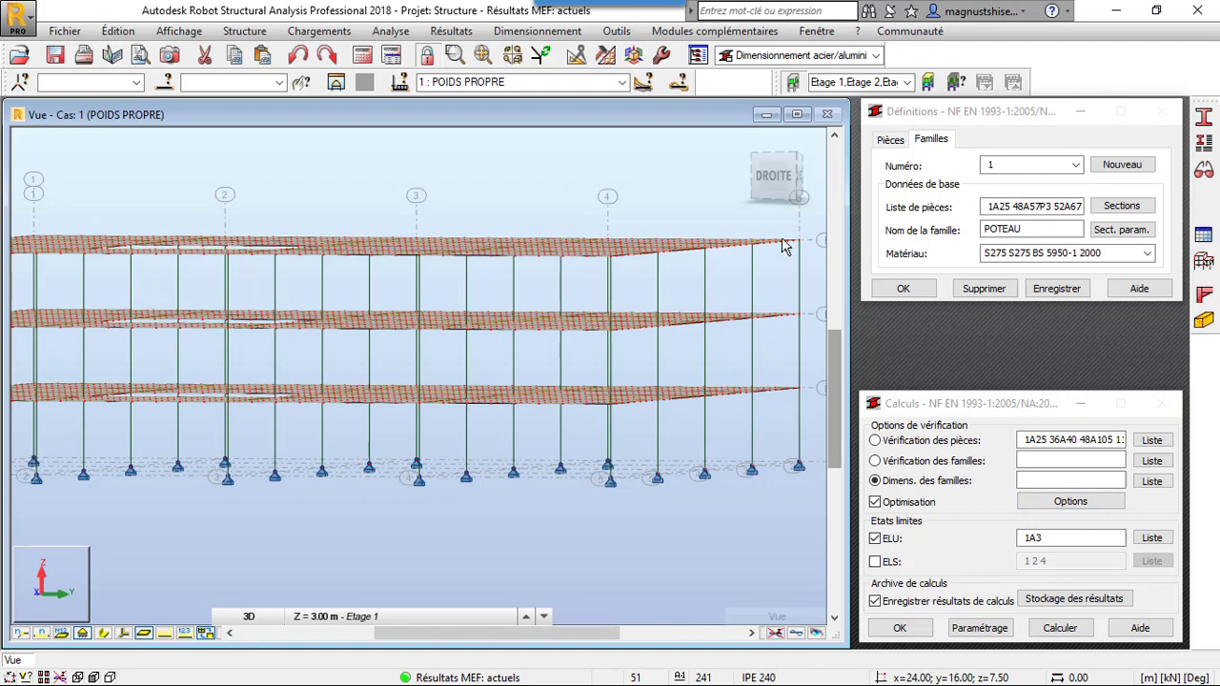
# Set the POTEAU family as the one to design, check the optimisation options and run the ULS family design calculation.
pyautogui.click(1152, 483)
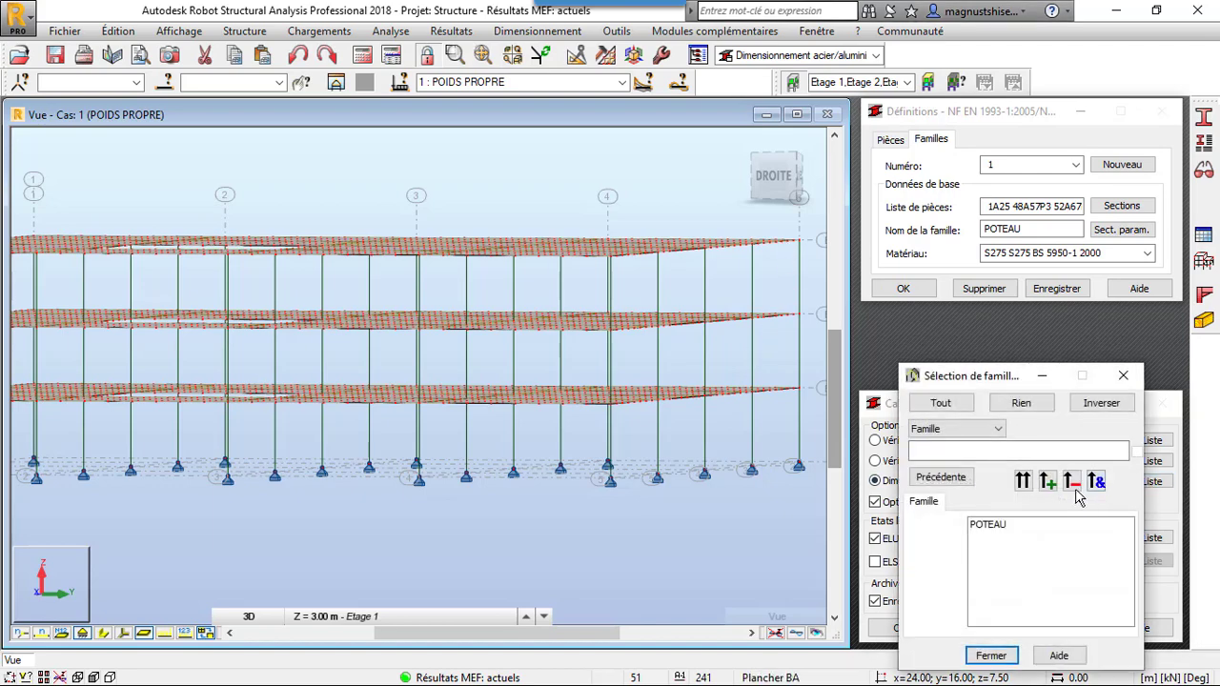
pyautogui.click(987, 525)
pyautogui.click(1022, 481)
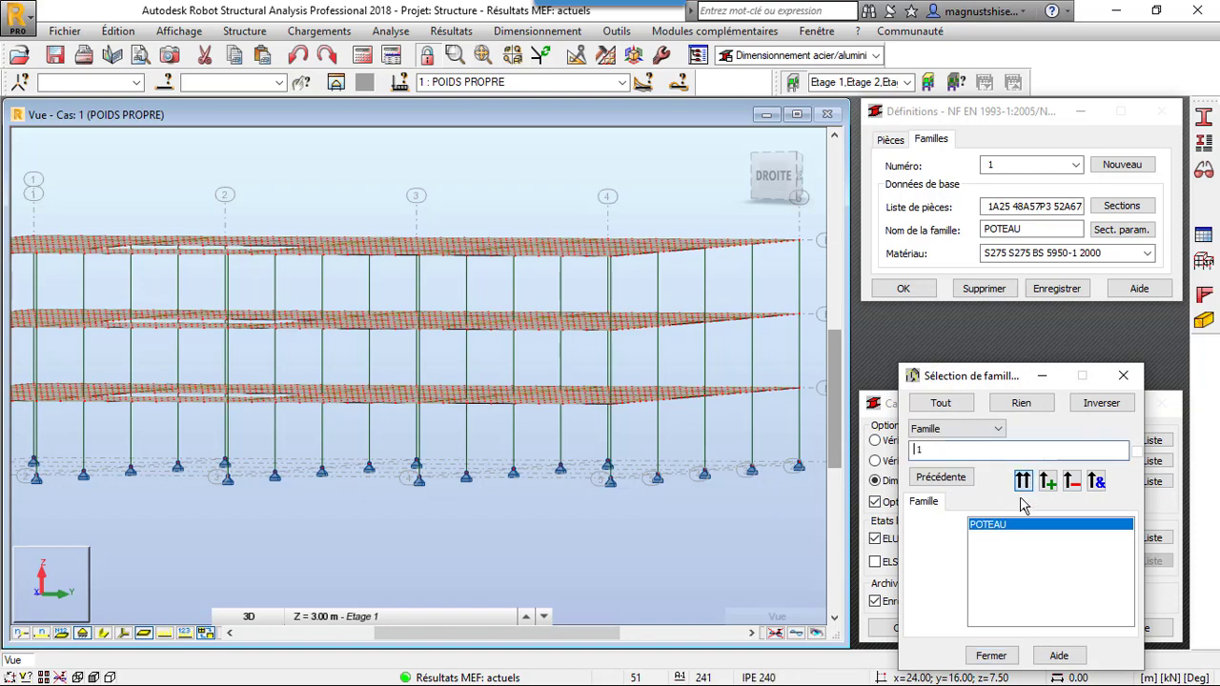
pyautogui.click(993, 656)
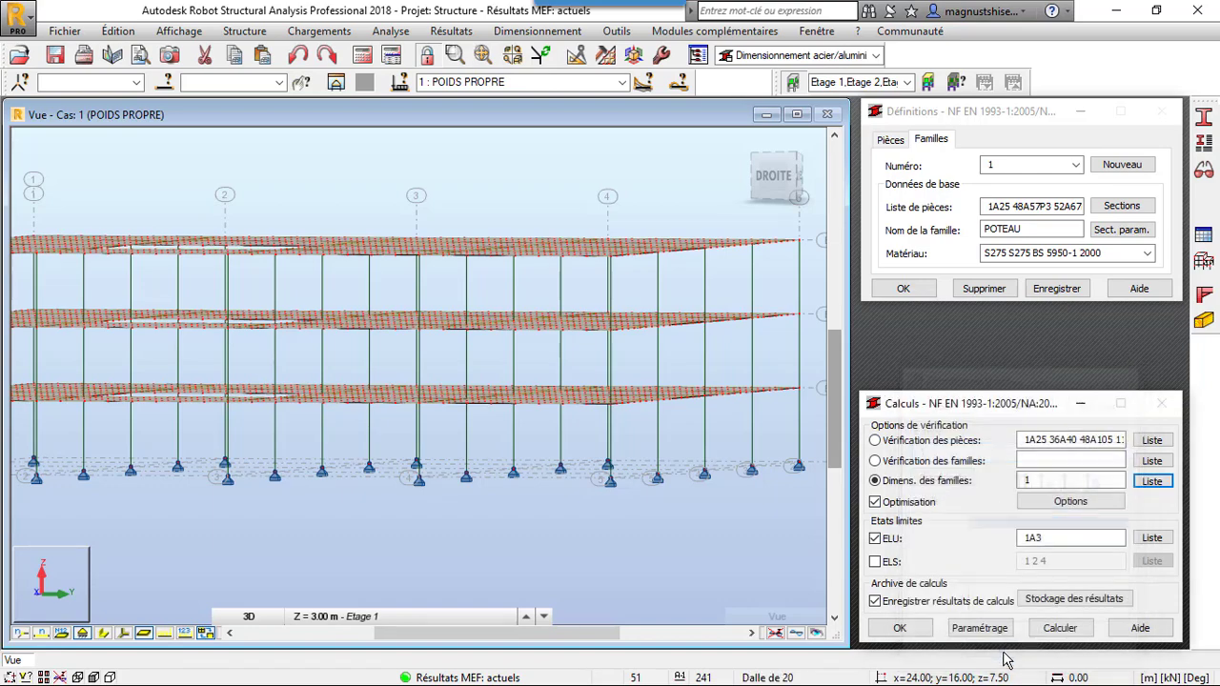
pyautogui.click(1075, 502)
pyautogui.click(1145, 451)
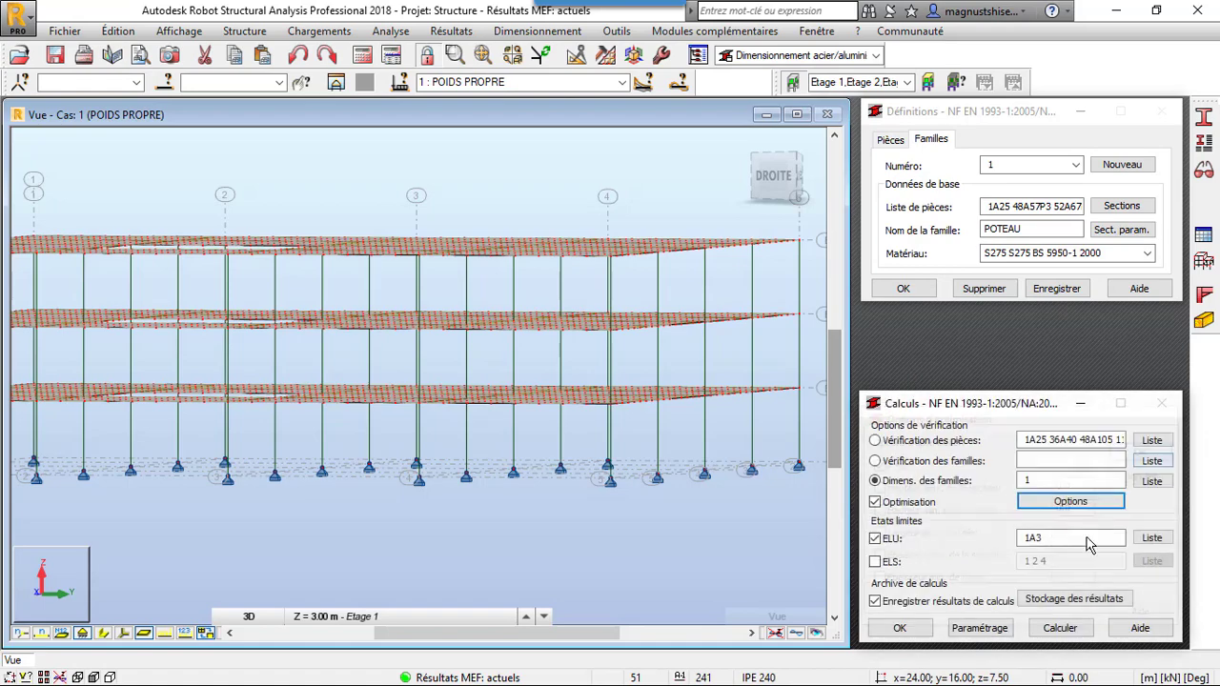
pyautogui.click(1074, 626)
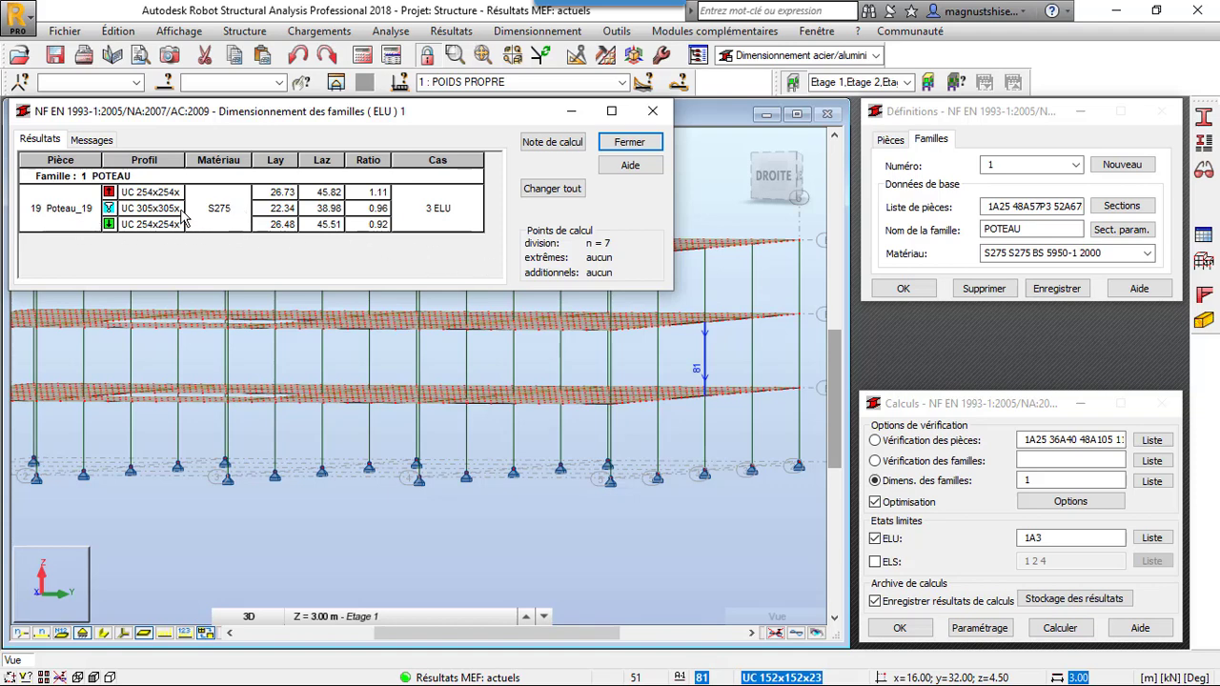
# Generate the complete calculation note for family 1, read through its section parameters and verification formulas, and minimise it.
pyautogui.click(562, 144)
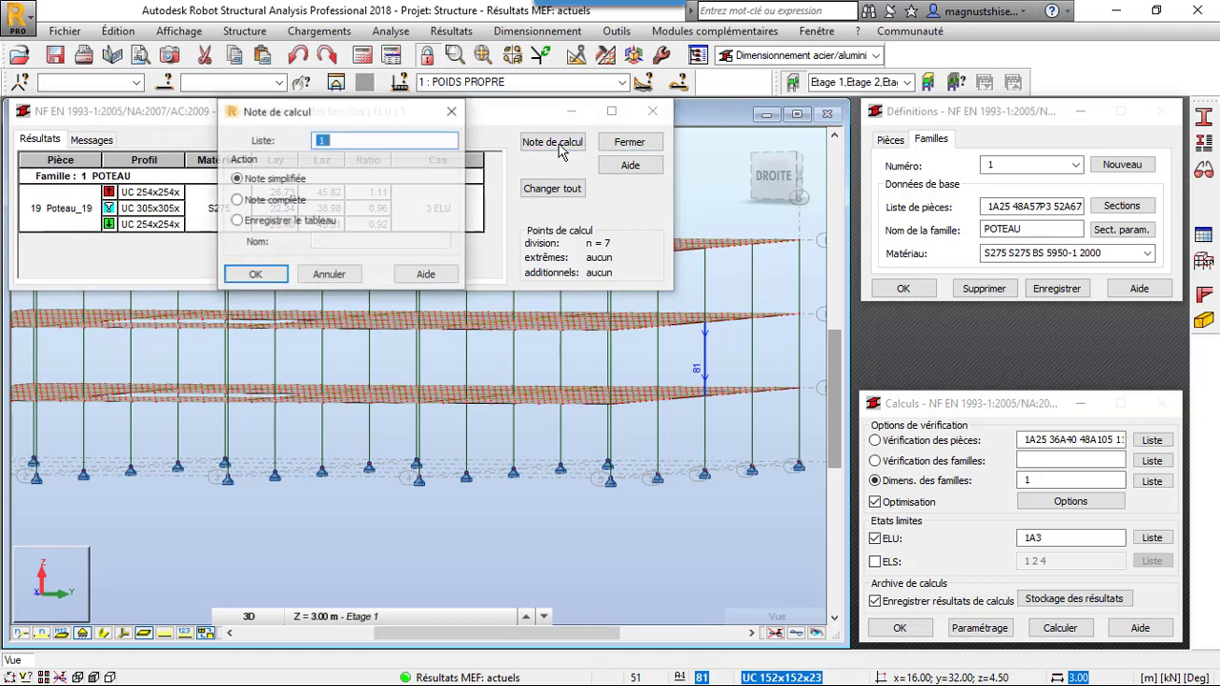
pyautogui.click(272, 202)
pyautogui.click(255, 275)
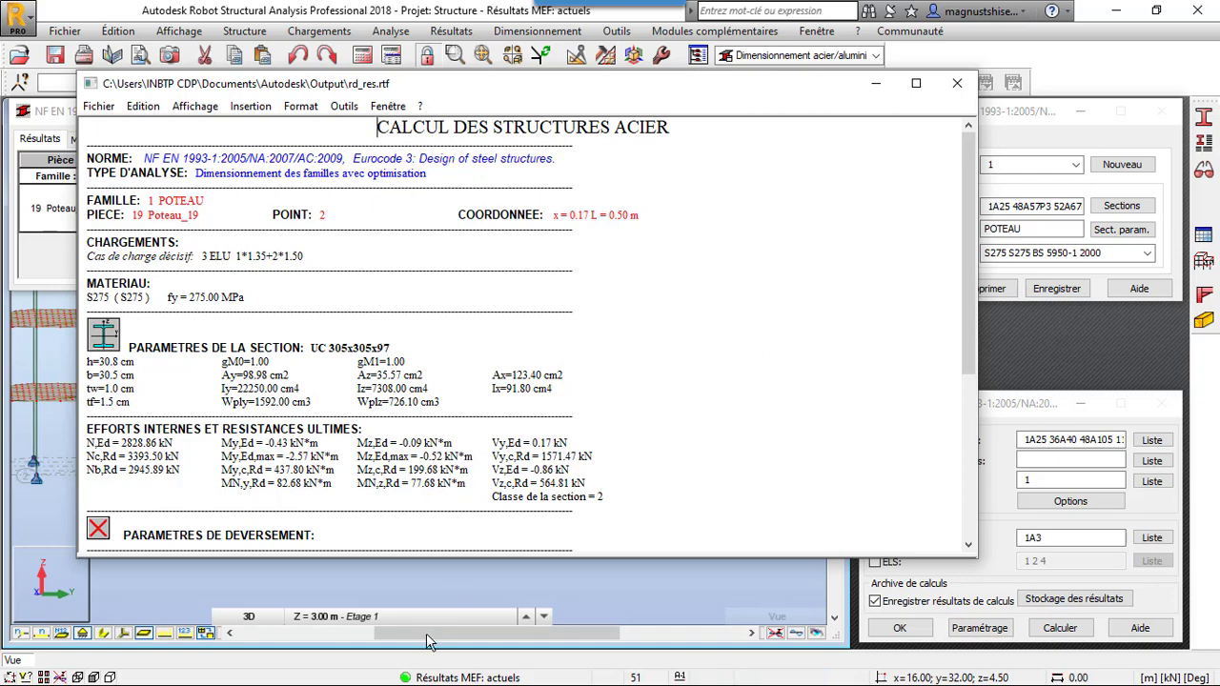
pyautogui.scroll(-5, 436, 358)
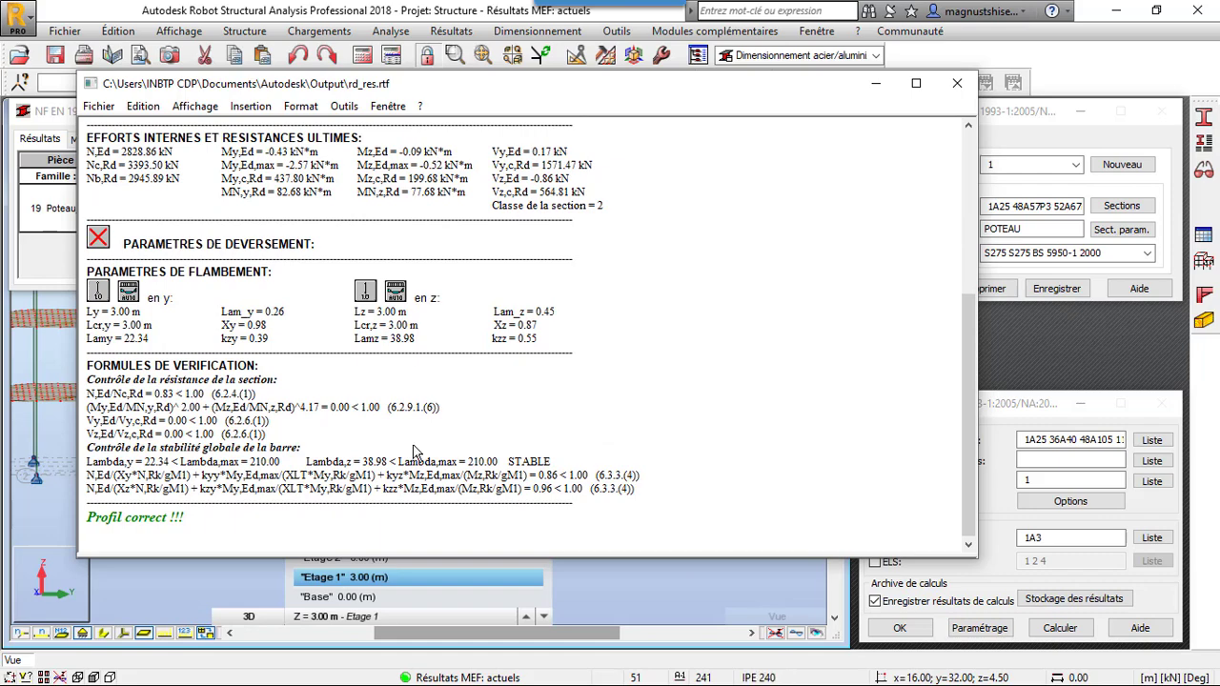
pyautogui.scroll(5, 640, 381)
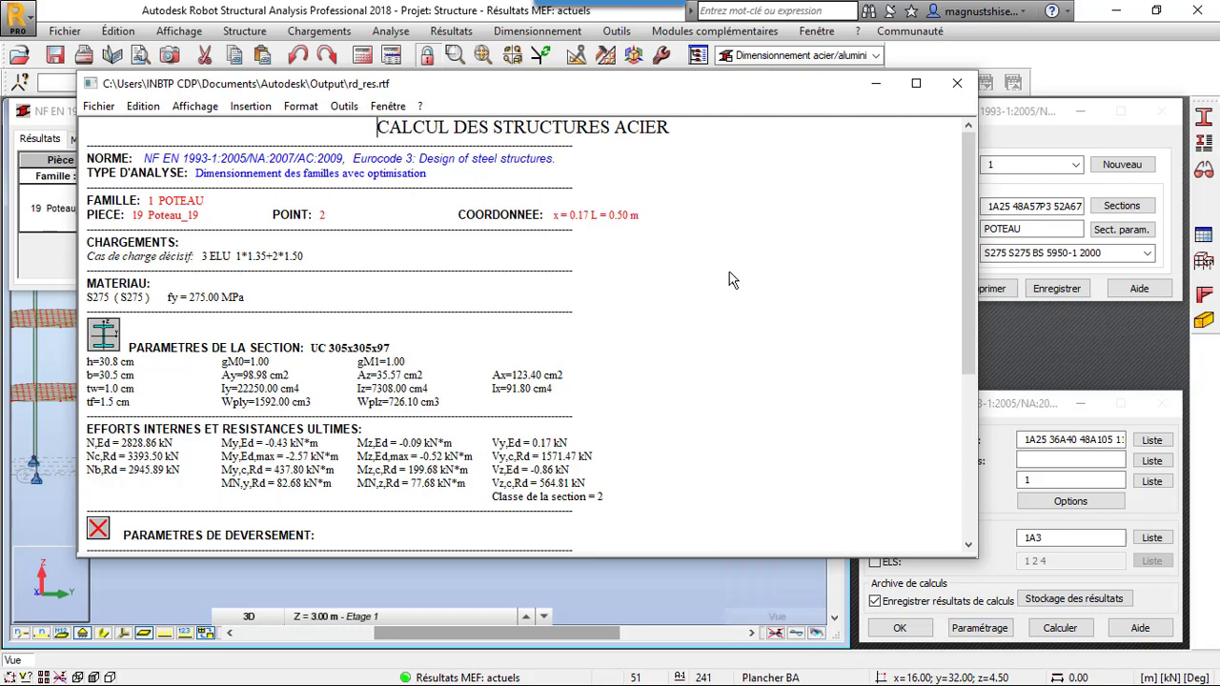
pyautogui.click(878, 85)
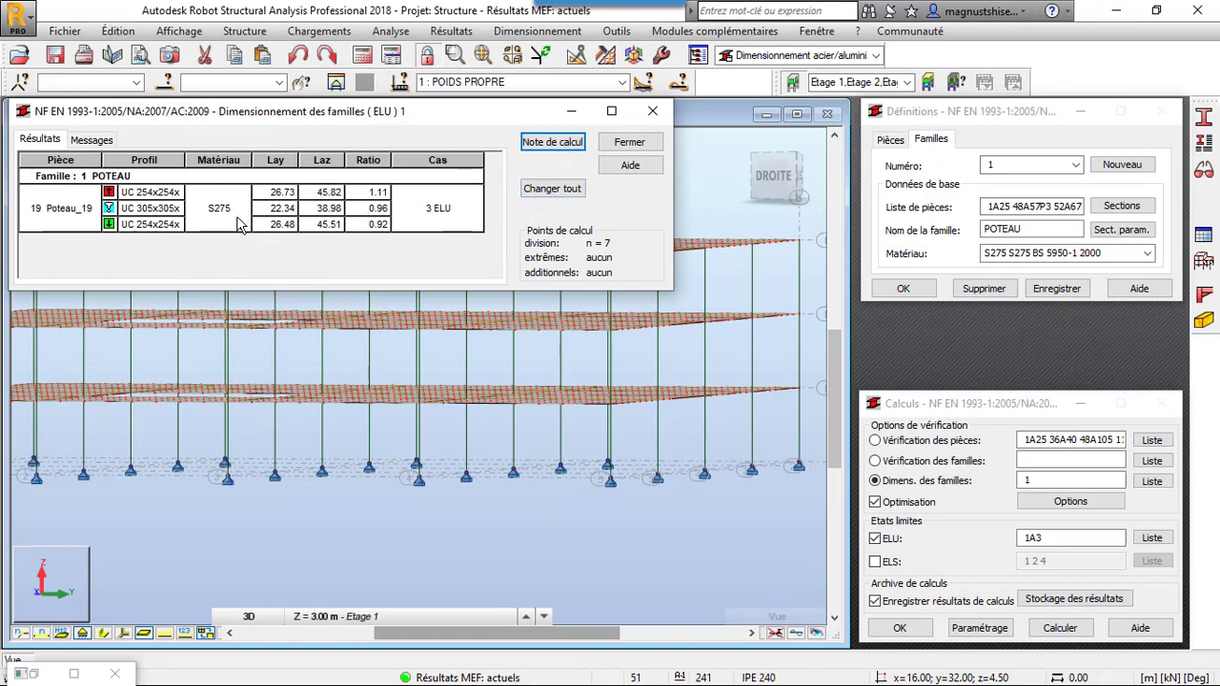
# Apply the designed section to all members of the POTEAU family and close the design results.
pyautogui.click(551, 189)
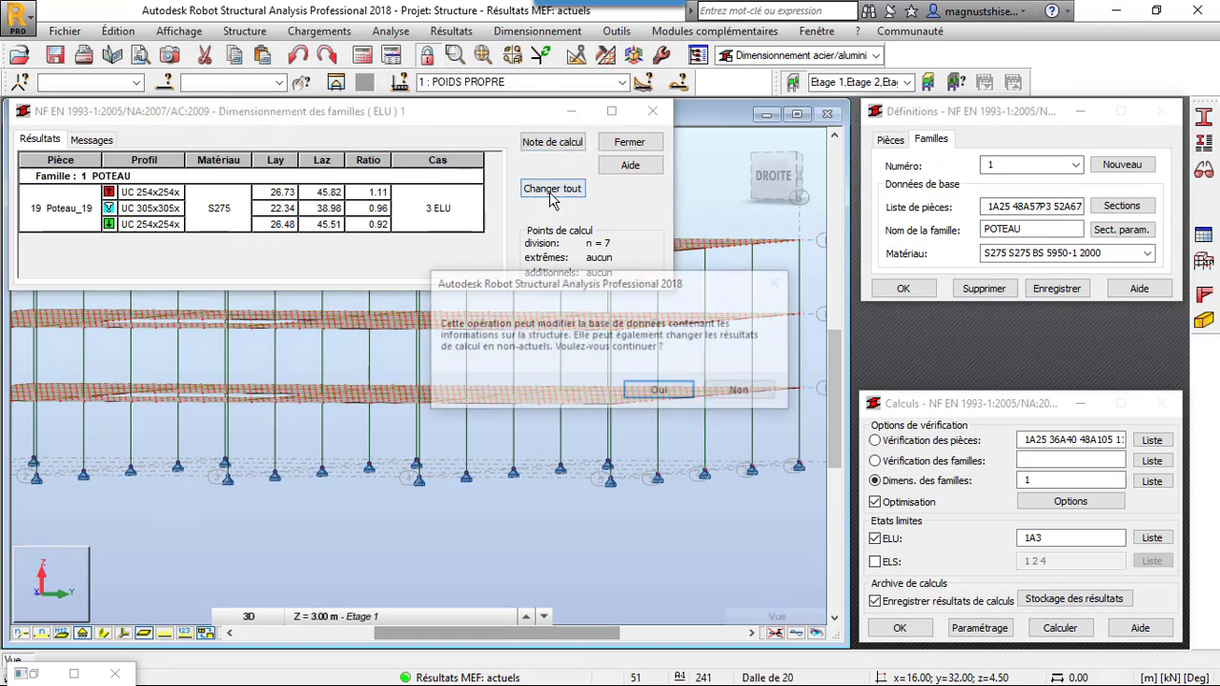
pyautogui.click(658, 390)
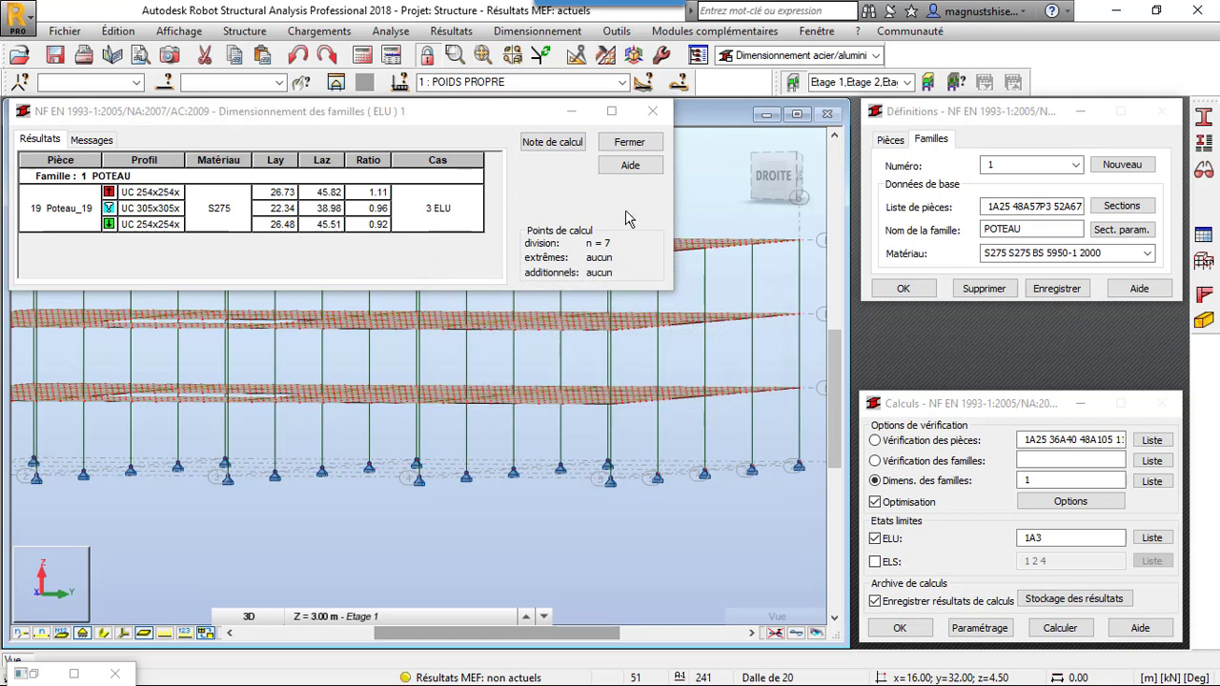
pyautogui.click(654, 115)
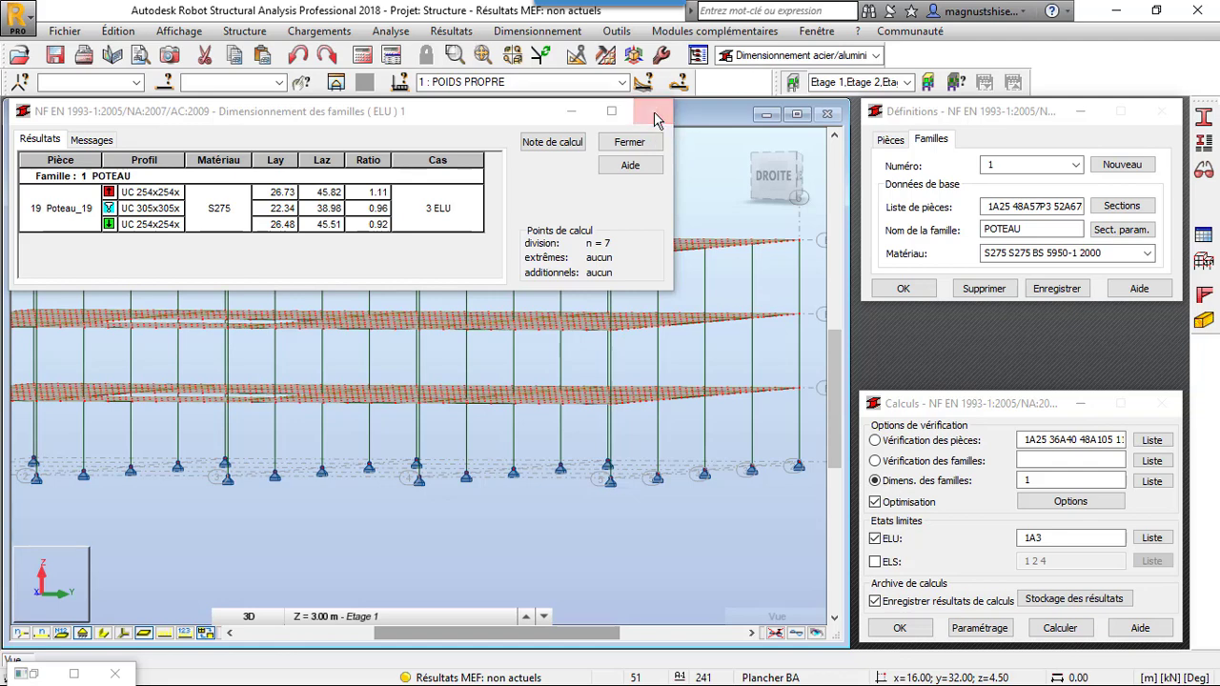
# Switch to A3C and read through the composite column's detailed calculation note from the cover page to the final page.
pyautogui.click(159, 260)
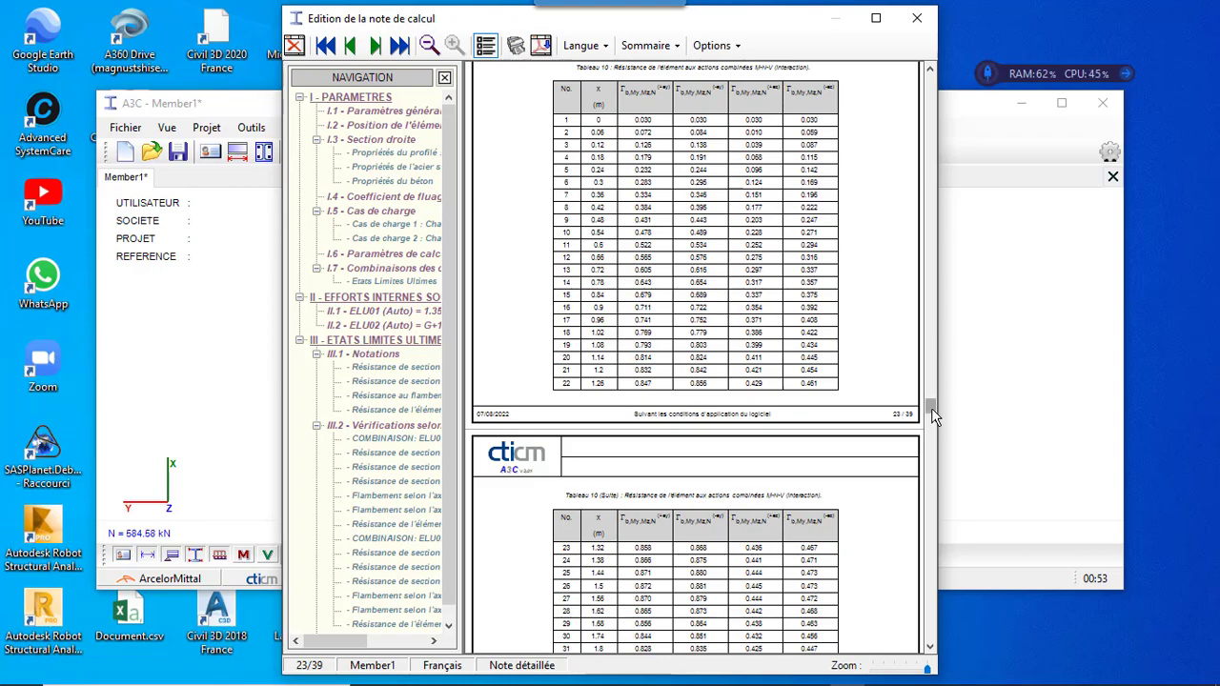
pyautogui.moveTo(931, 408); pyautogui.dragTo(947, 92)
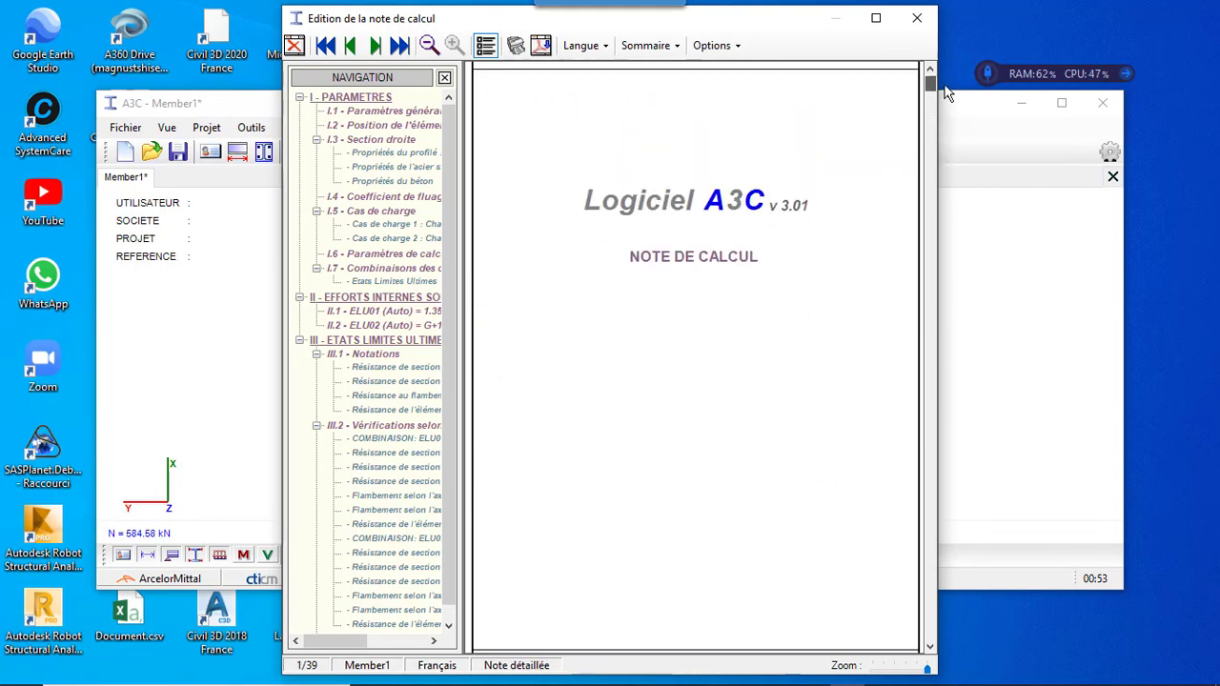
pyautogui.scroll(-20, 595, 269)
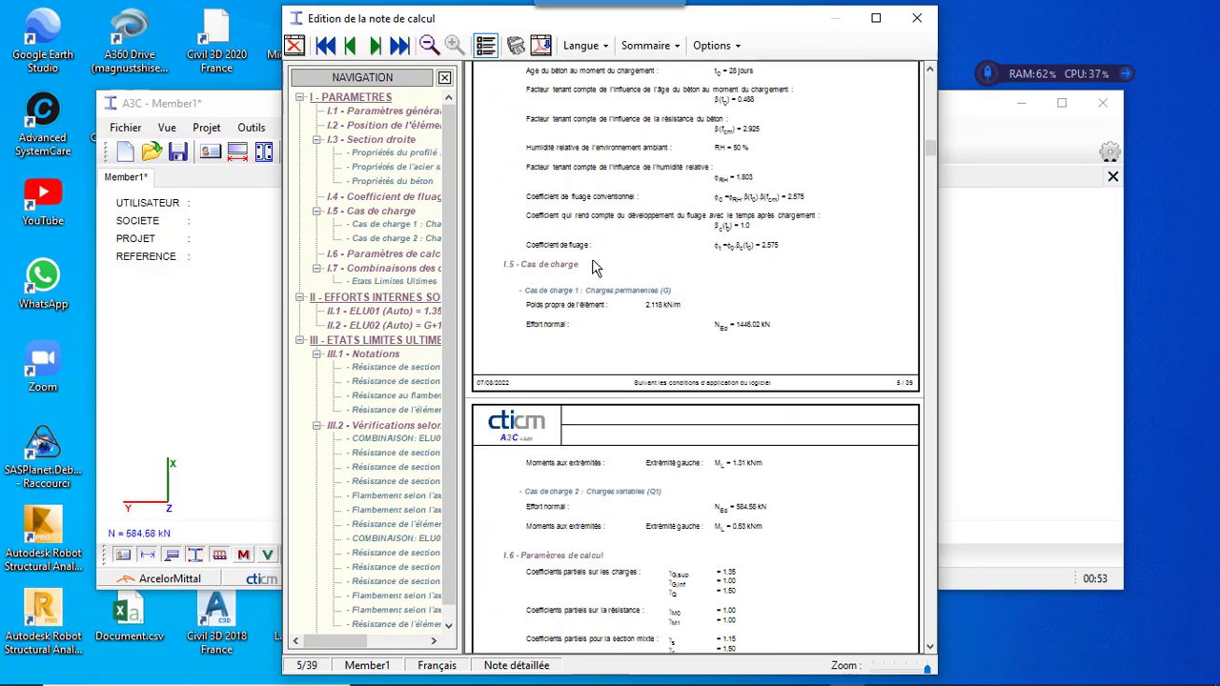
pyautogui.scroll(-20, 593, 267)
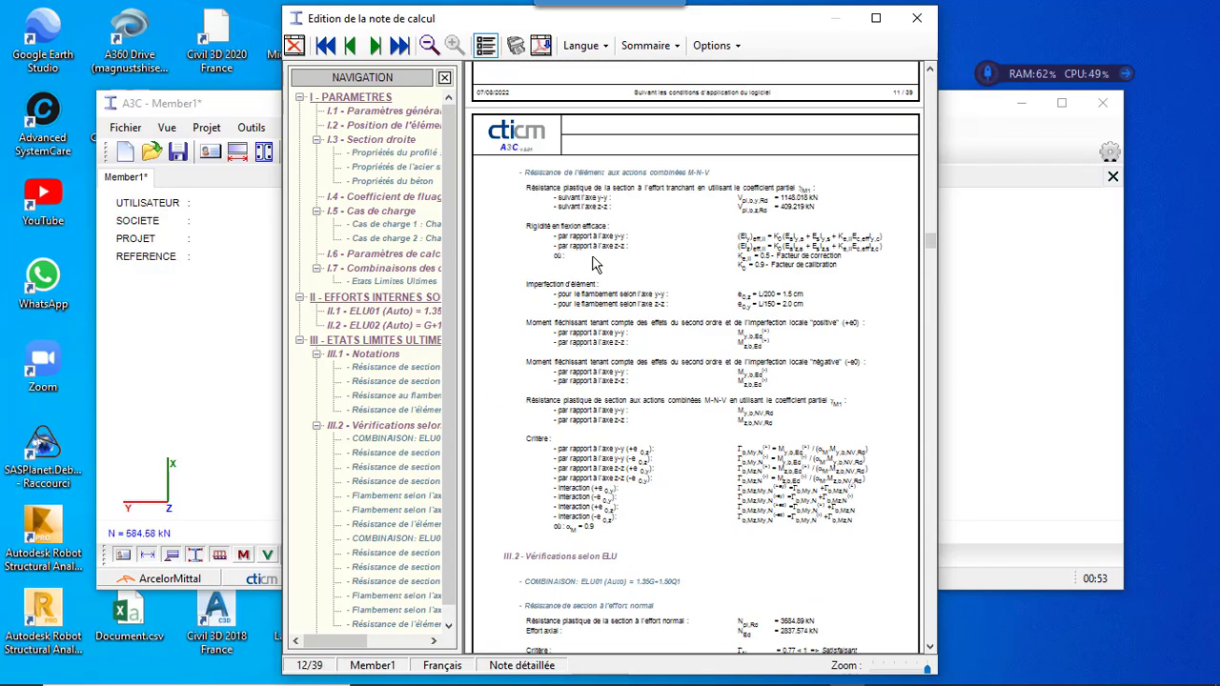
pyautogui.scroll(-20, 593, 264)
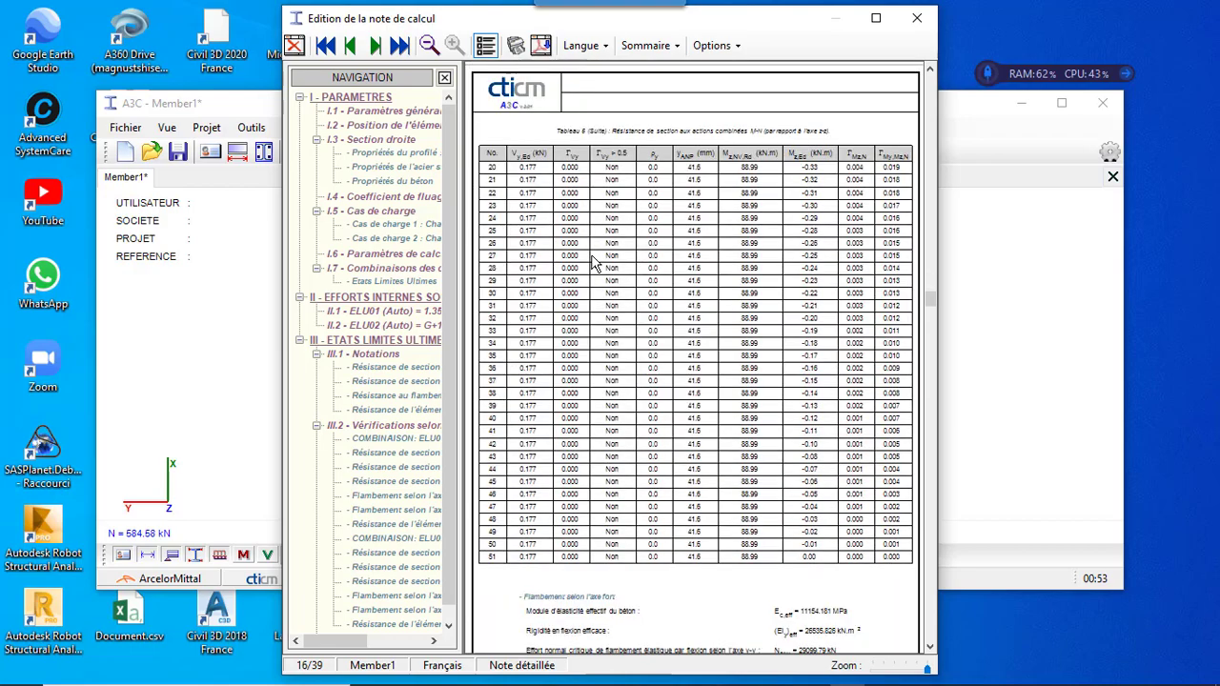
pyautogui.scroll(-20, 593, 264)
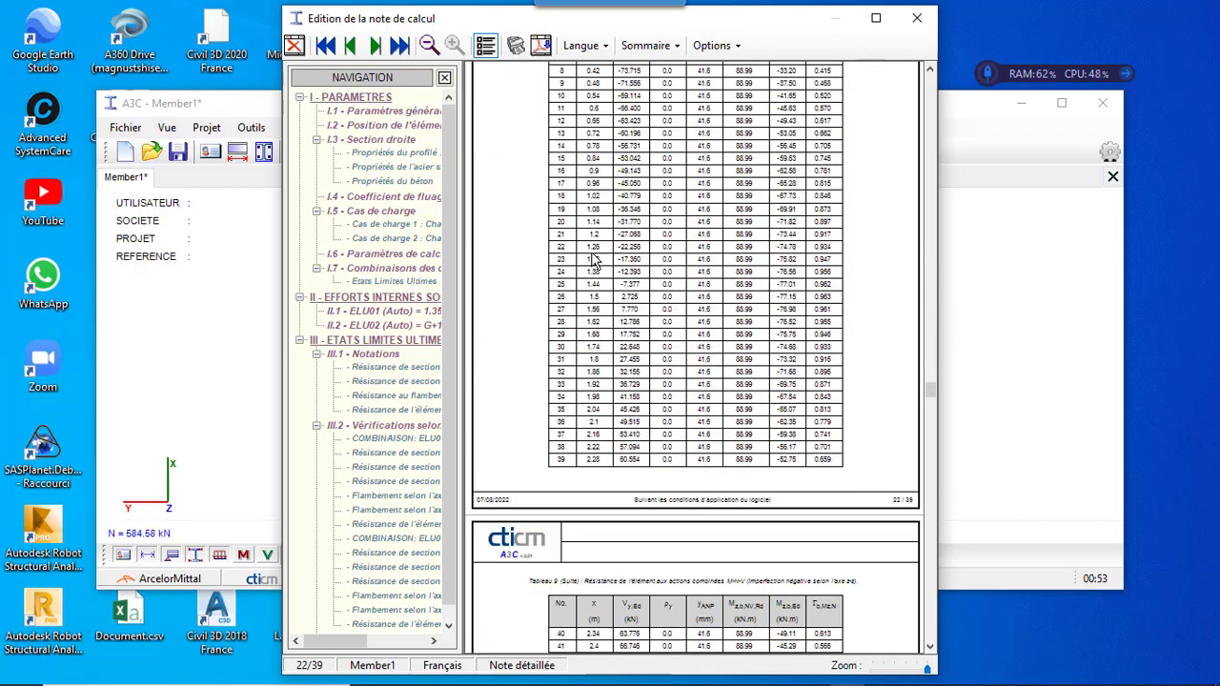
pyautogui.scroll(-20, 593, 264)
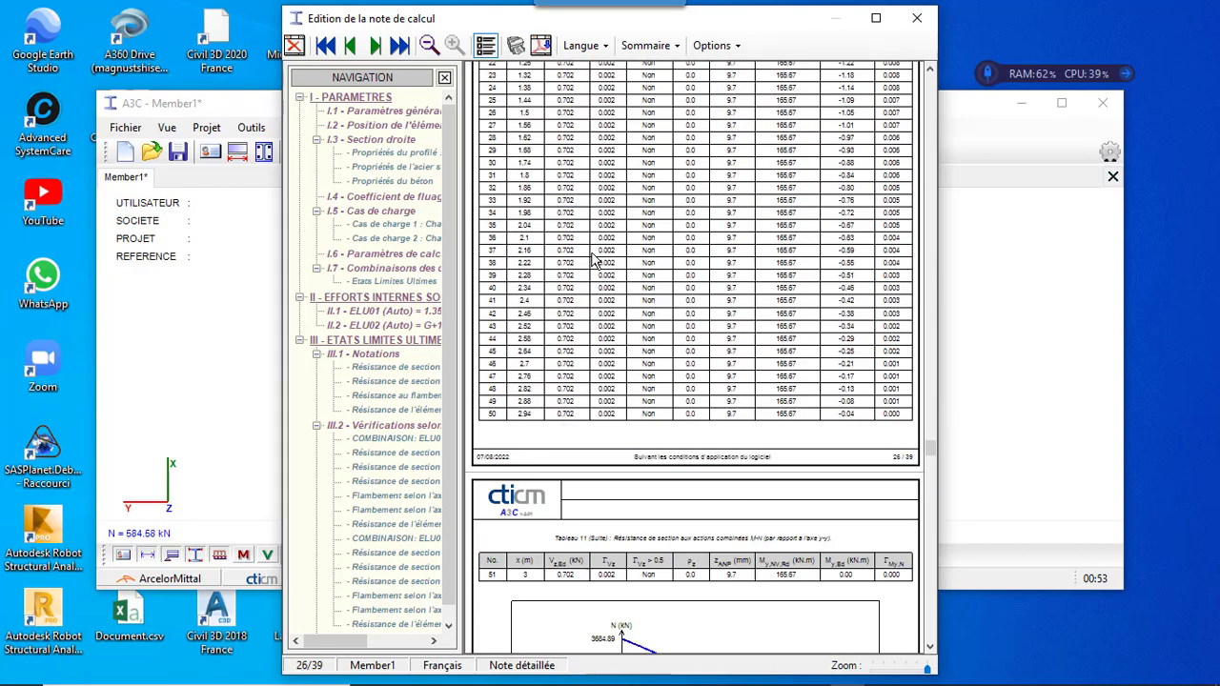
pyautogui.scroll(-20, 593, 264)
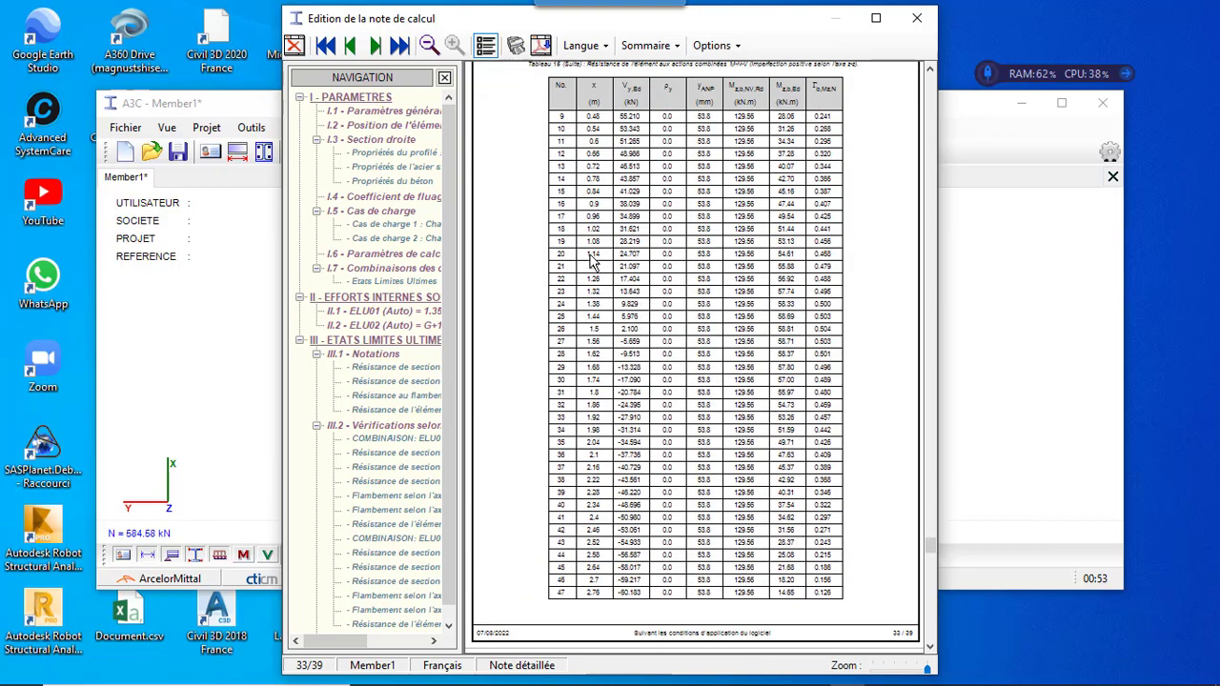
pyautogui.scroll(-5, 593, 264)
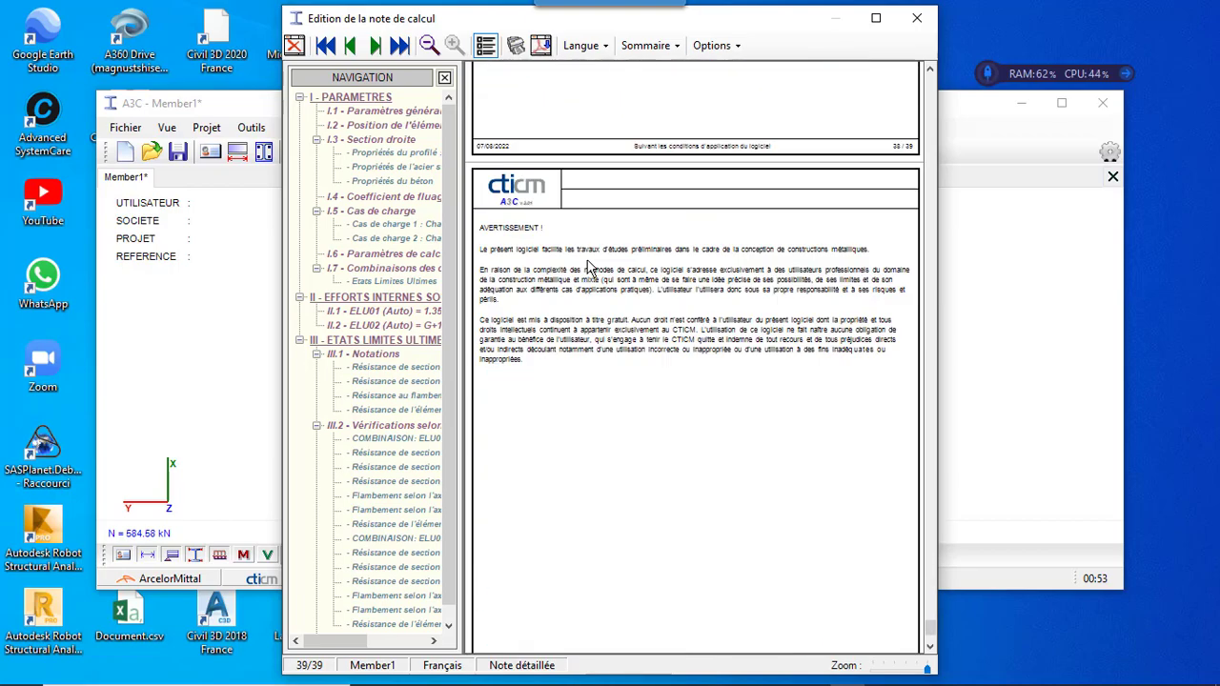
# Examine the verification summary, the buckling checks and the combined M-N-V resistance tables in the calculation note, and close it.
pyautogui.scroll(10, 590, 268)
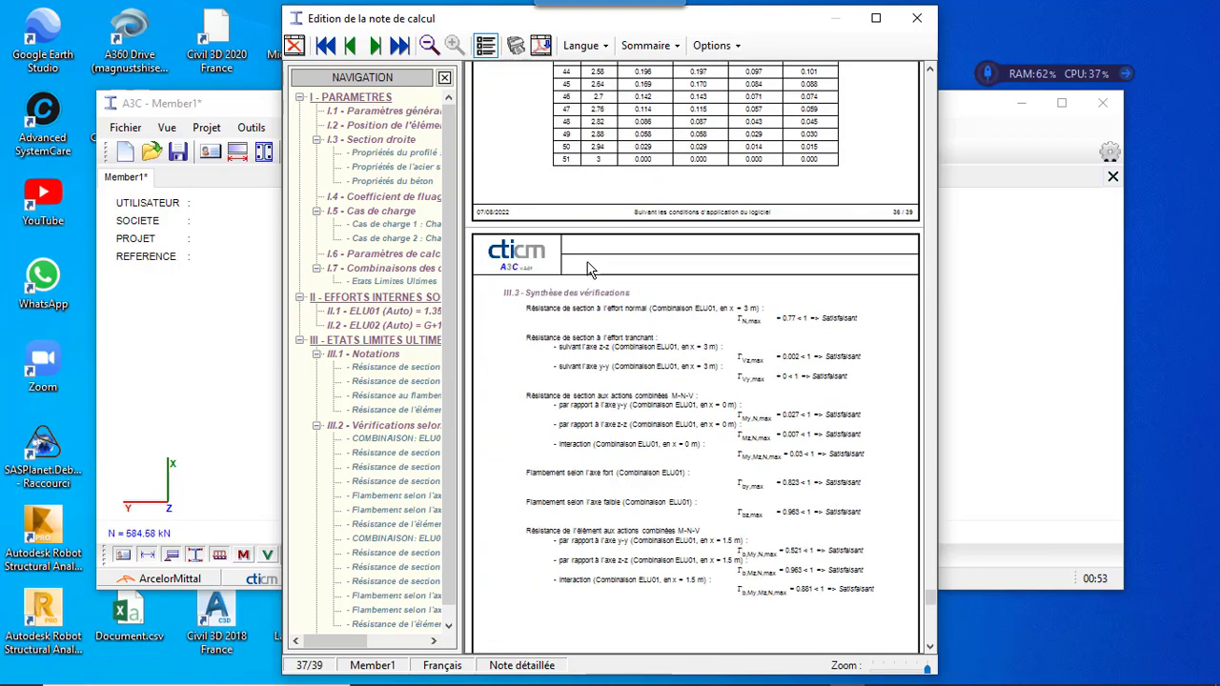
pyautogui.scroll(8, 590, 269)
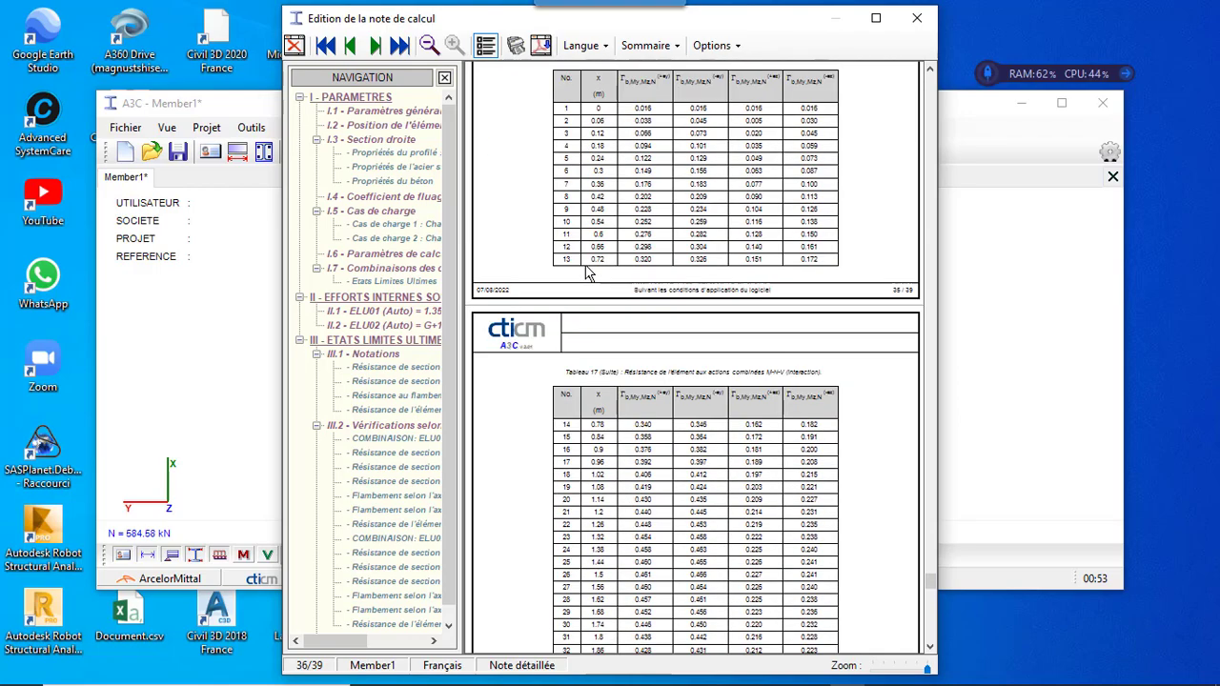
pyautogui.scroll(15, 590, 272)
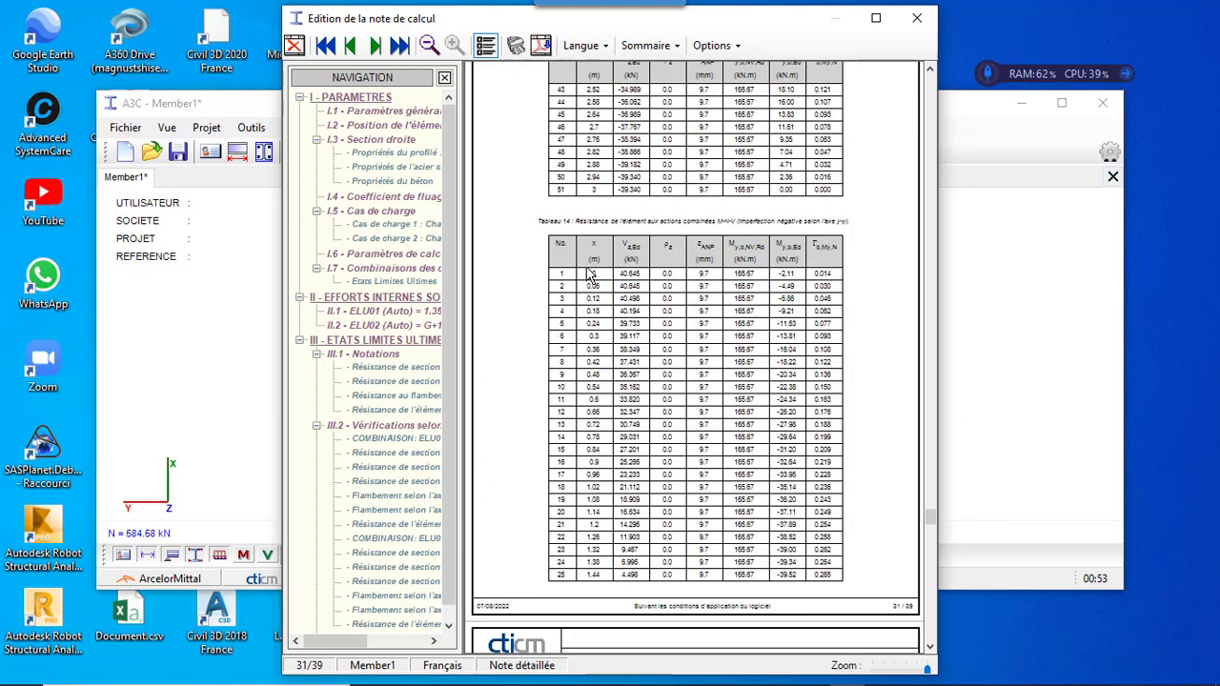
pyautogui.scroll(4, 590, 273)
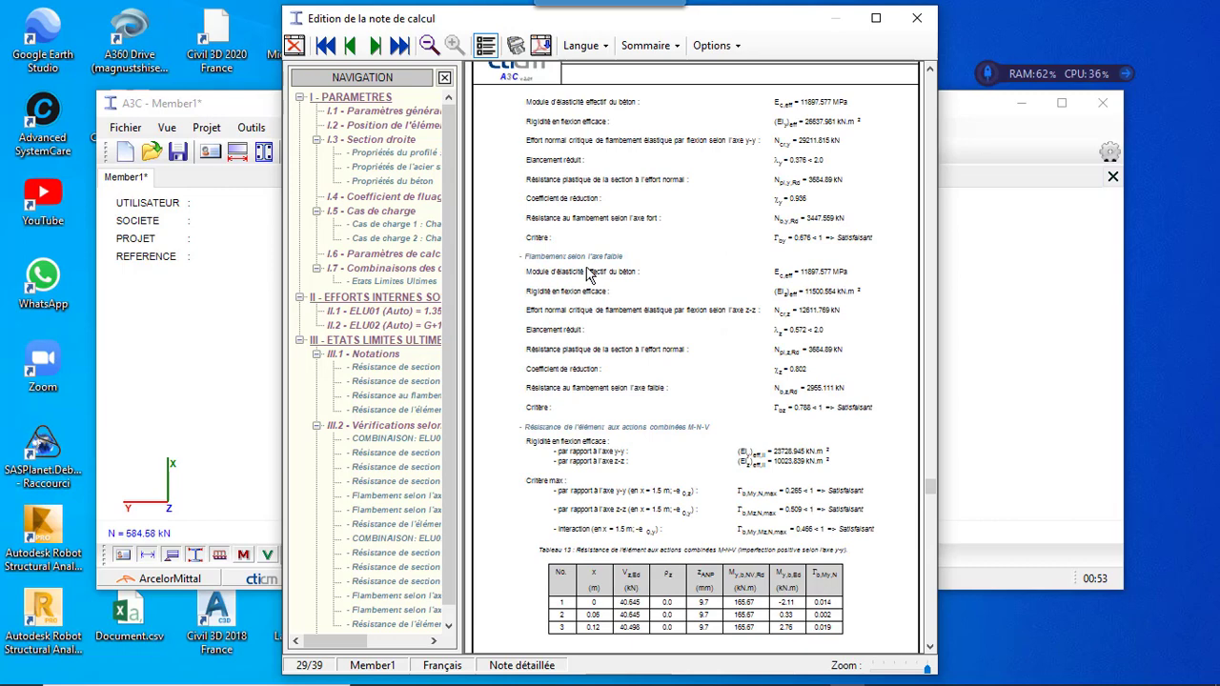
pyautogui.scroll(-3, 610, 420)
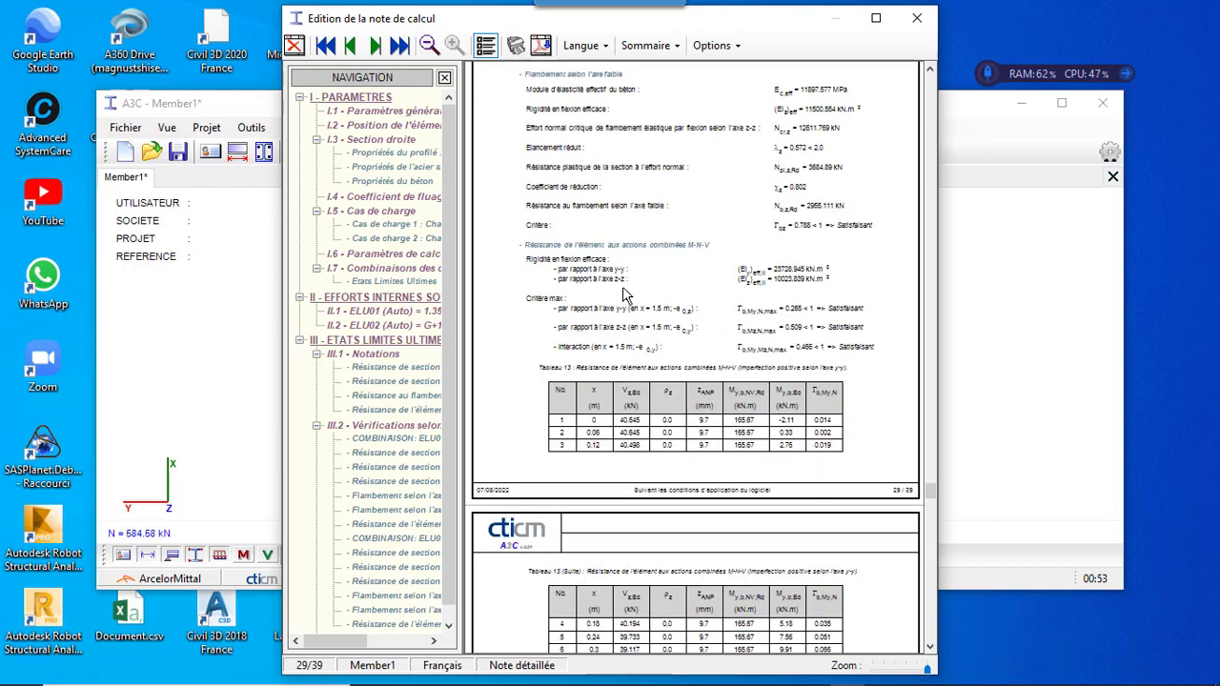
pyautogui.scroll(3, 628, 296)
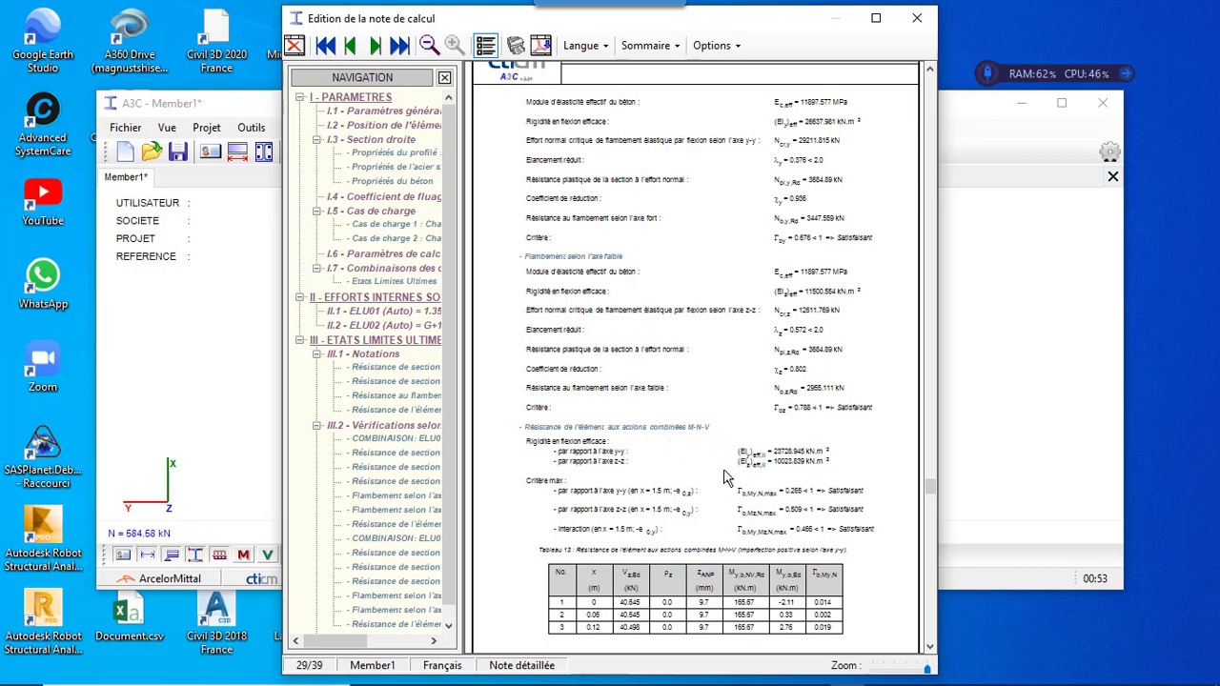
pyautogui.scroll(10, 696, 403)
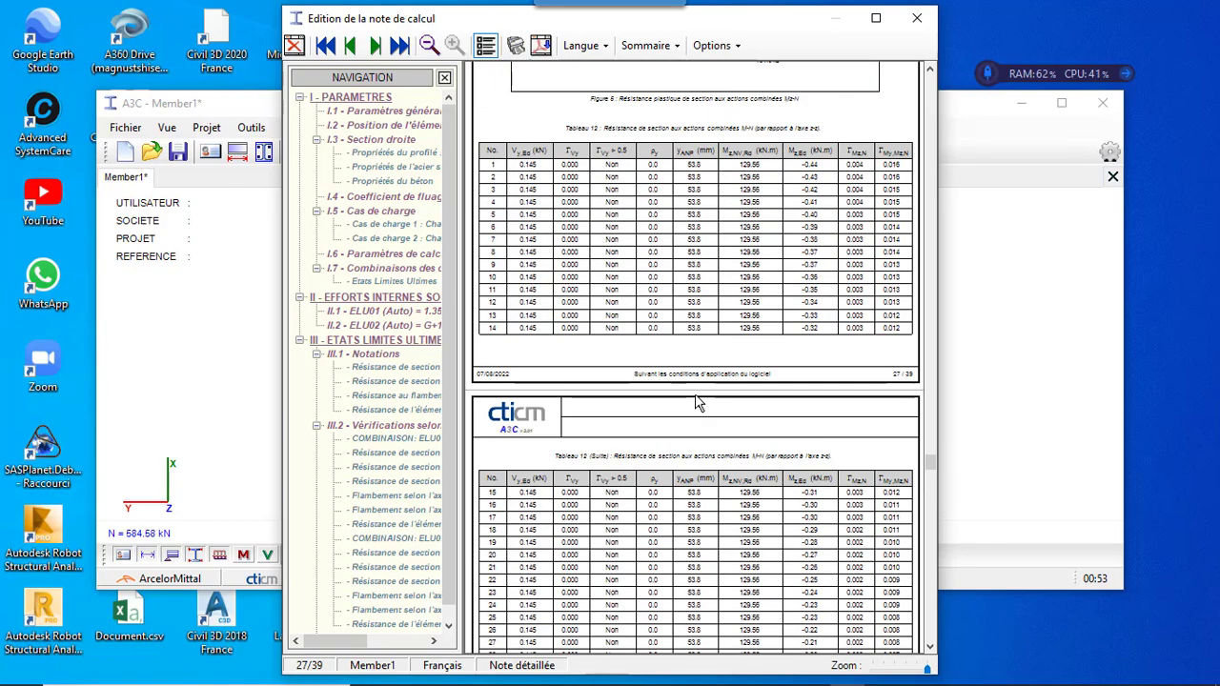
pyautogui.scroll(-5, 696, 403)
pyautogui.scroll(20, 662, 330)
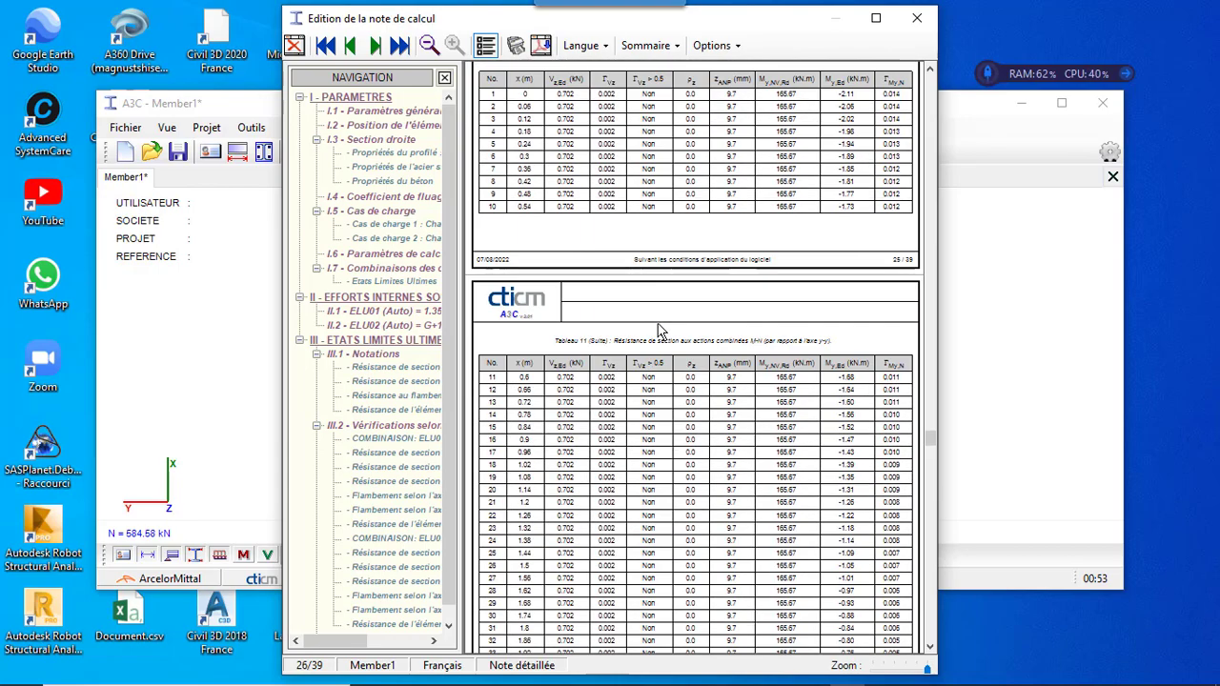
pyautogui.scroll(20, 662, 330)
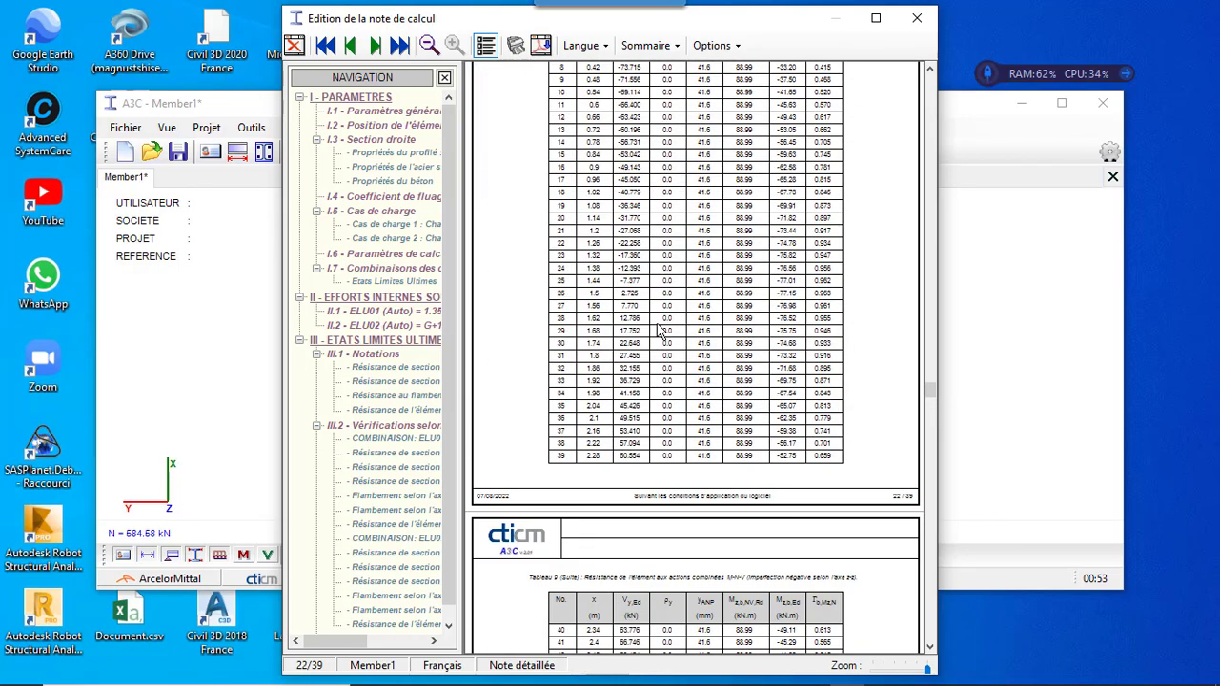
pyautogui.click(917, 18)
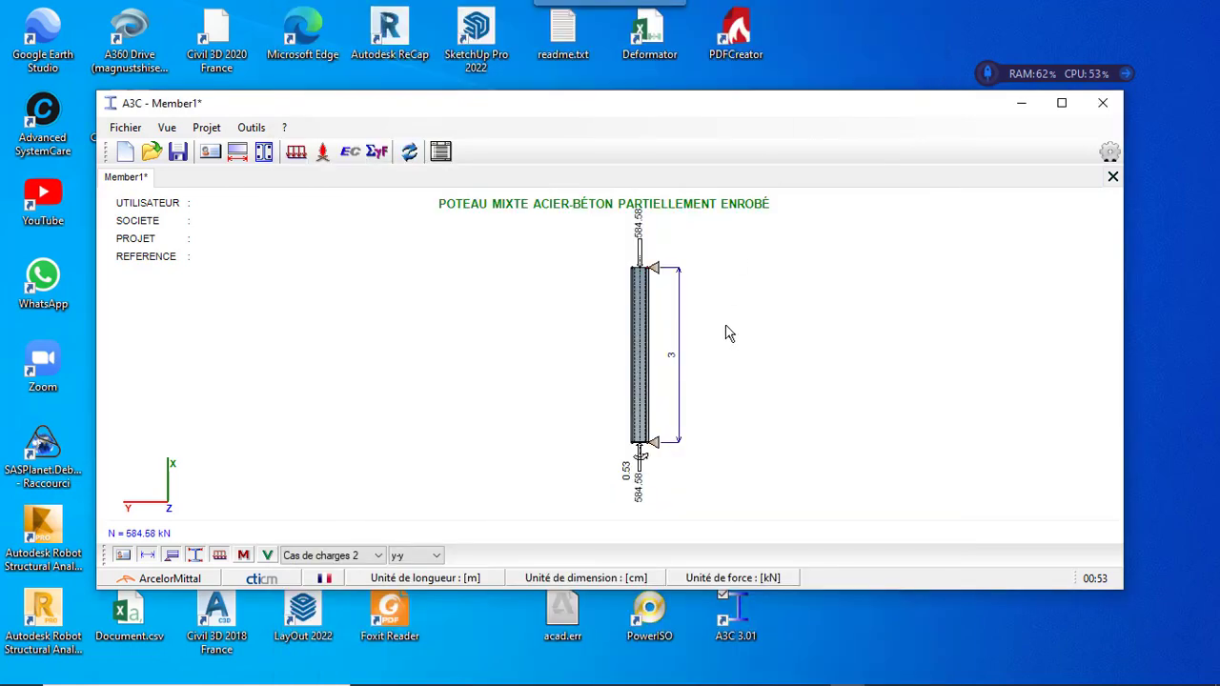